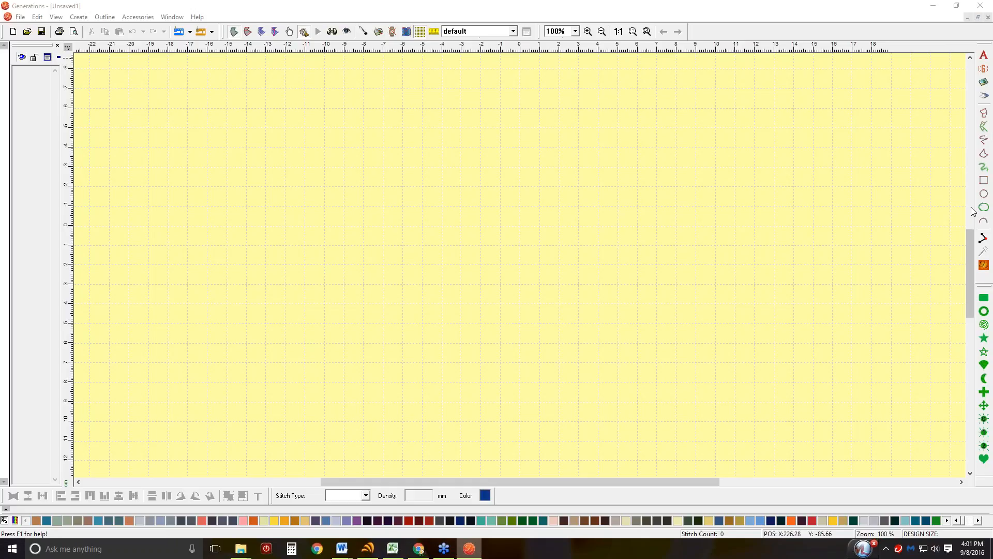
Step: Draw a square about 75 mm wide and a circle about 80 mm in diameter beside it
left_click(984, 181)
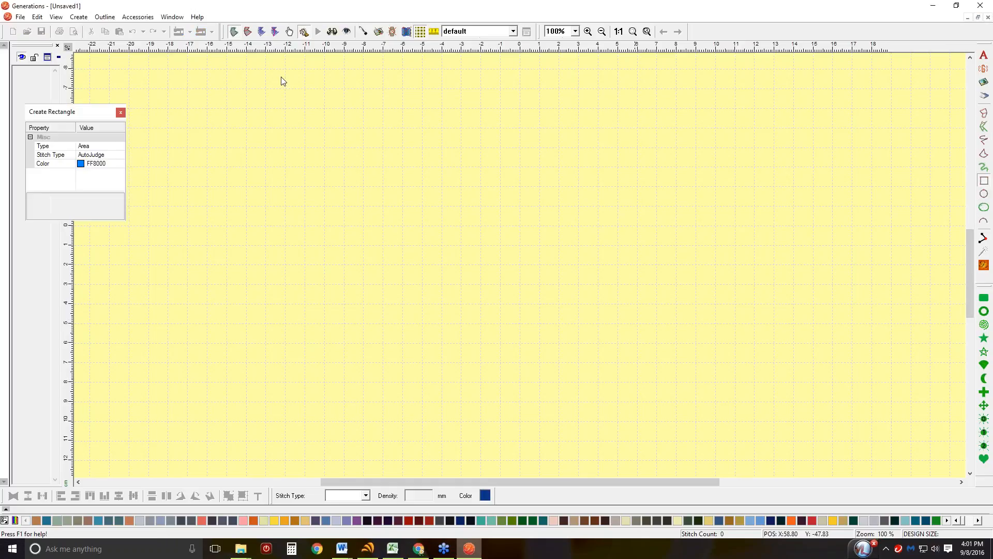
left_click_drag(256, 114, 472, 262)
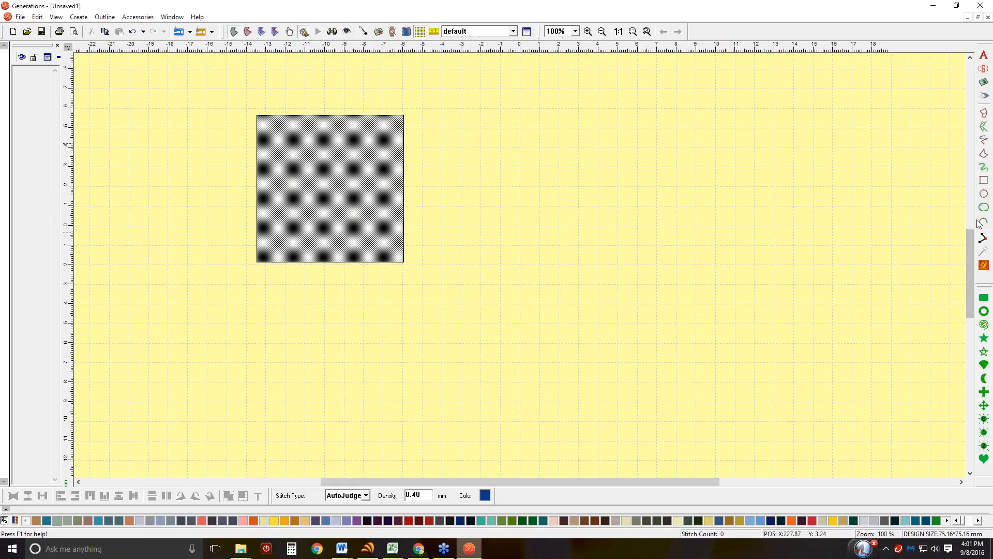
left_click(984, 194)
left_click_drag(473, 115, 630, 272)
right_click(736, 205)
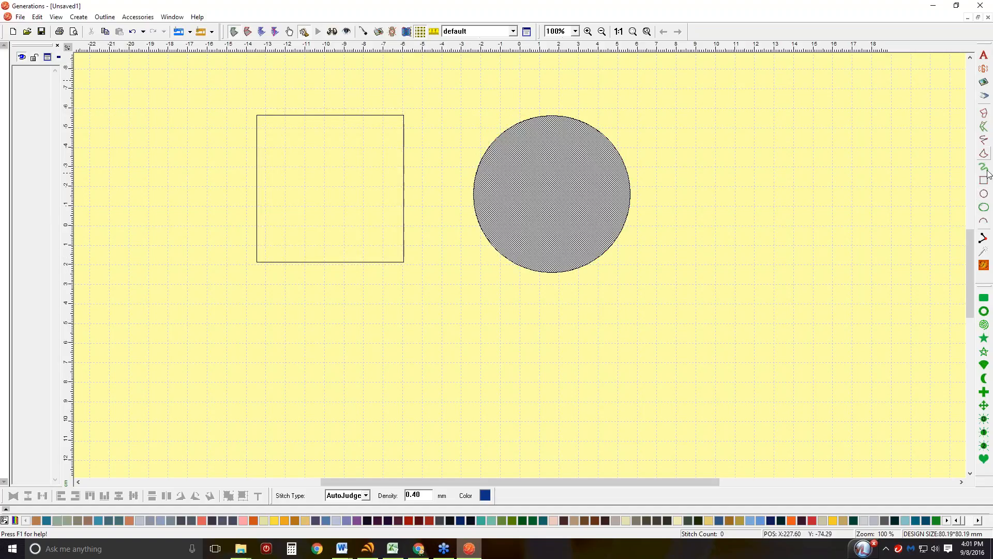
Step: Draw a ring about 89 mm across to the right of the circle, with round outer and inner outlines
left_click(983, 311)
left_click_drag(681, 113, 894, 287)
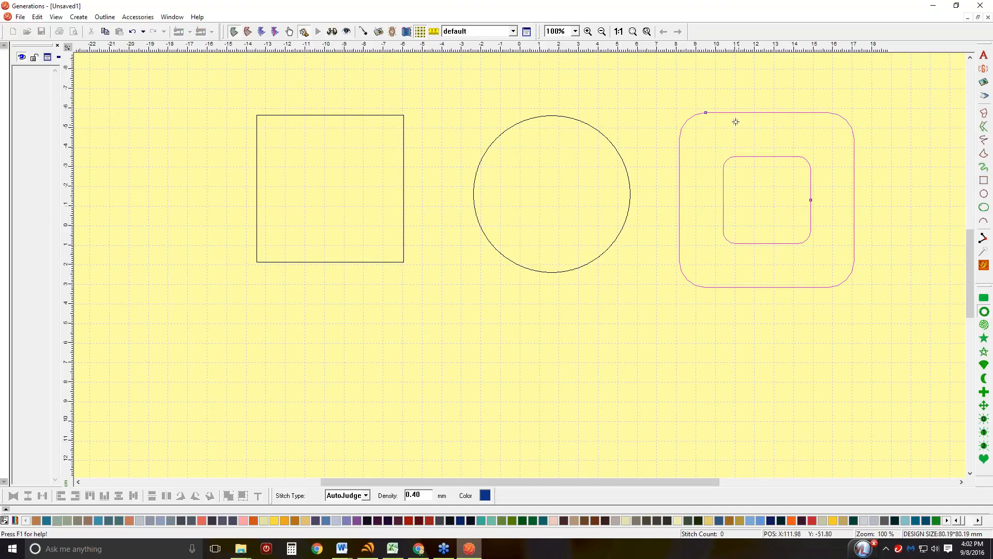
left_click_drag(706, 113, 776, 152)
right_click(776, 158)
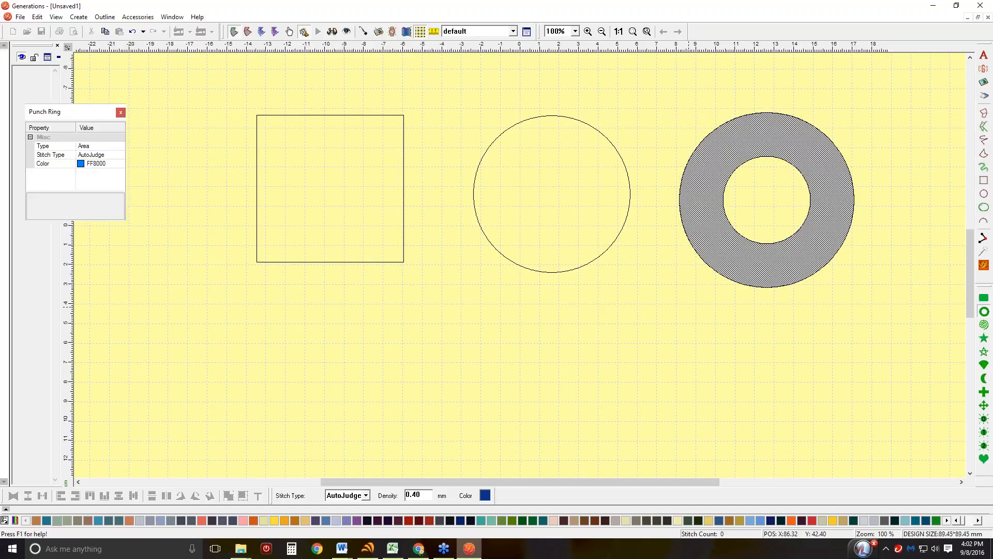
Step: Move the square closer to the circle and slightly lower
left_click_drag(413, 480, 442, 480)
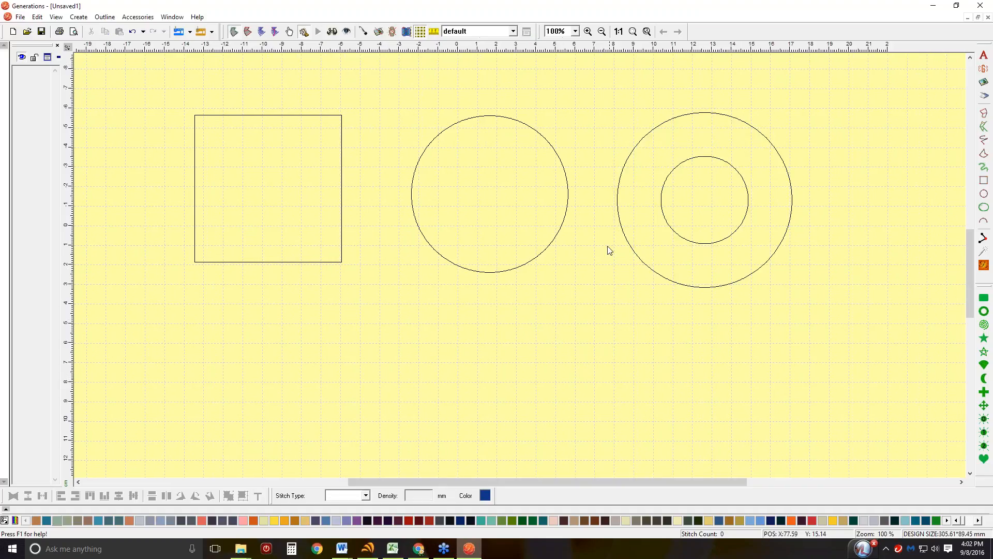
left_click(342, 189)
left_click_drag(315, 180, 348, 190)
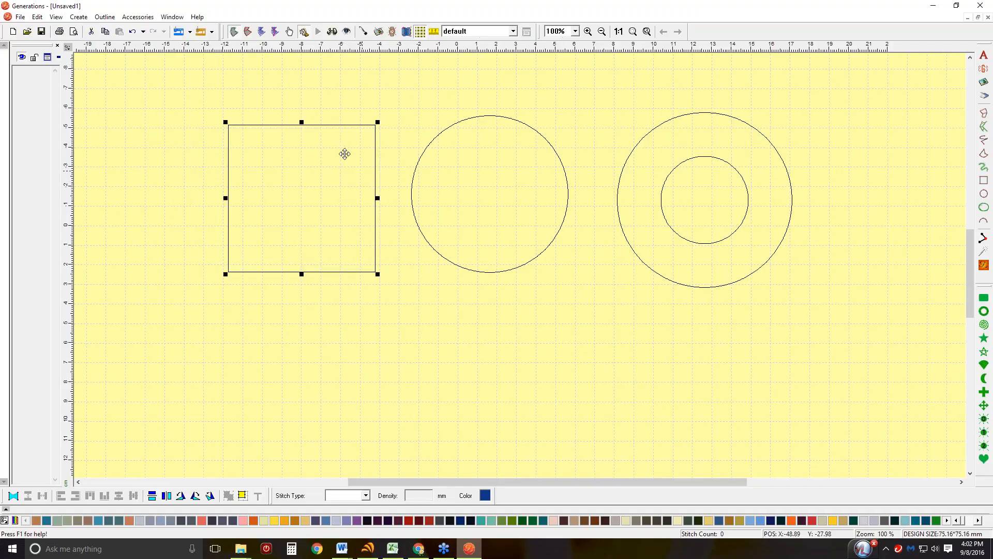
Step: Review the general preference settings and accept them
left_click(56, 16)
left_click(71, 209)
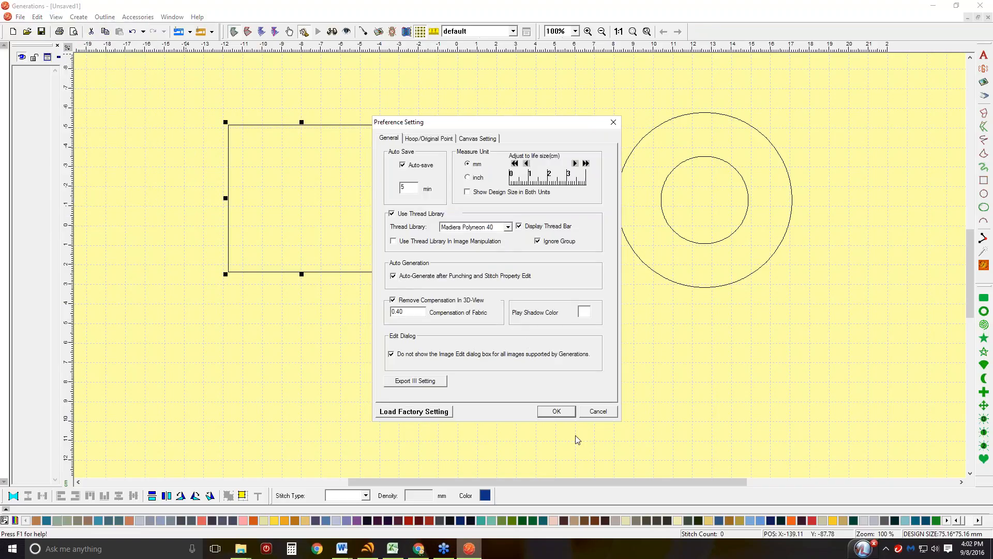
left_click(563, 414)
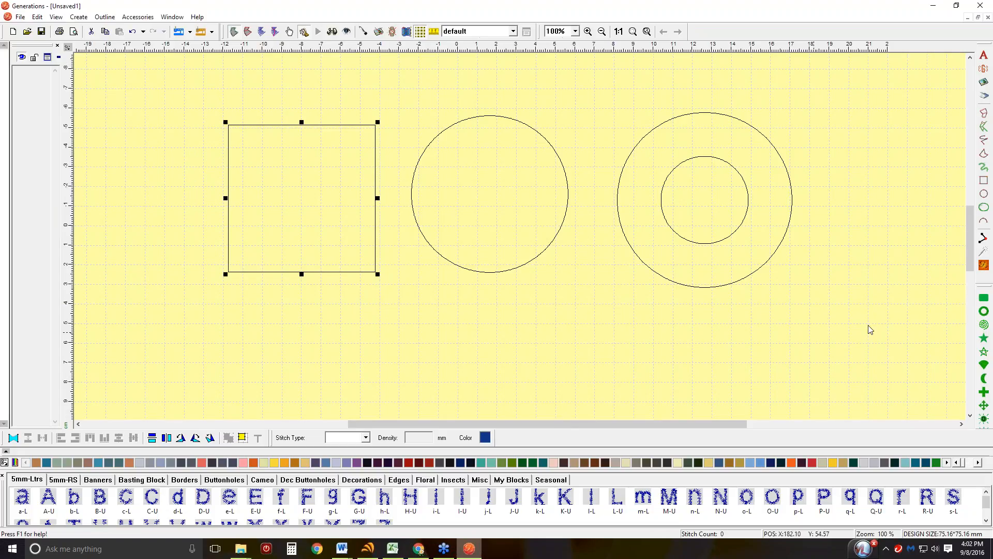
Step: Generate stitches for the square, circle and ring, and recolor all three shapes teal
left_click(983, 266)
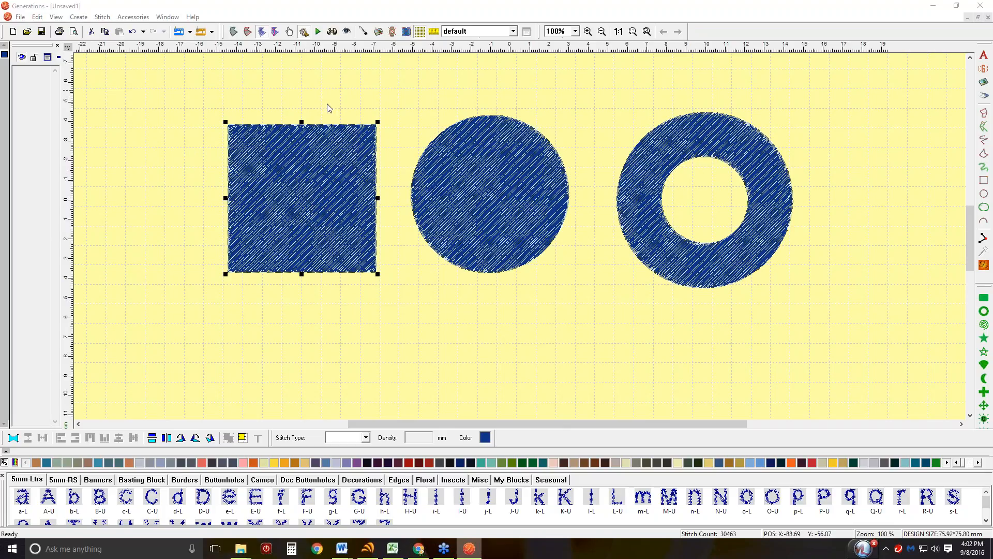
left_click_drag(191, 83, 878, 360)
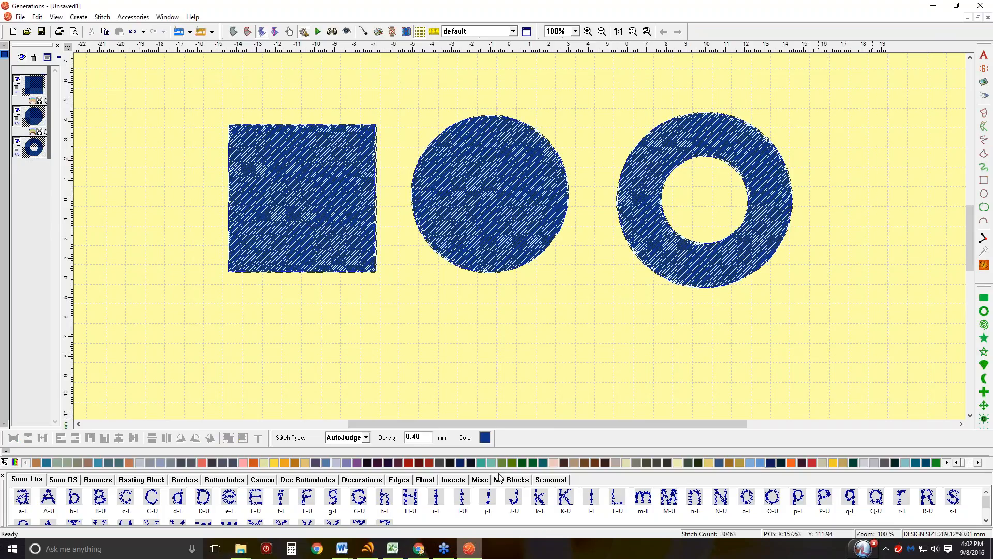
left_click(482, 463)
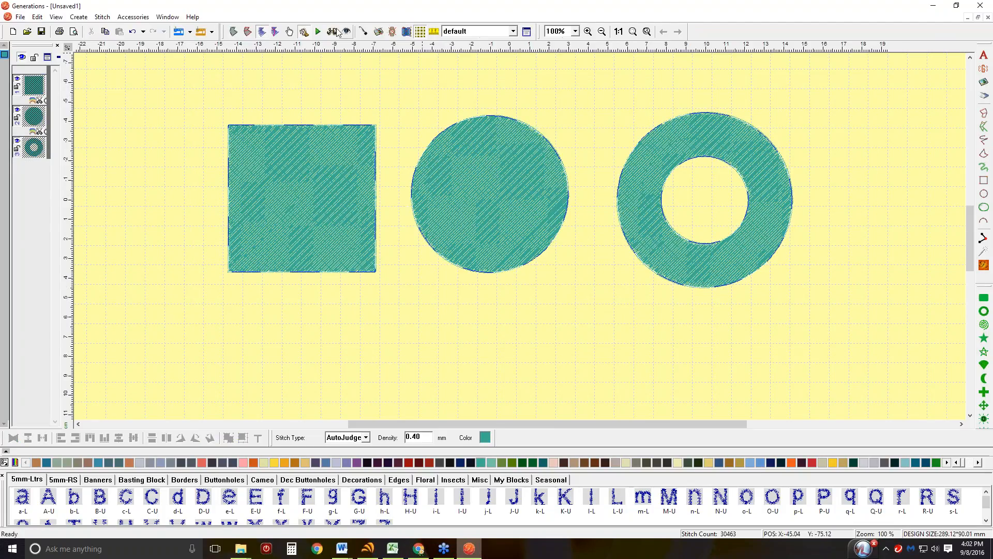
Step: Show the stitches in 3D view and clear the selection
left_click(333, 32)
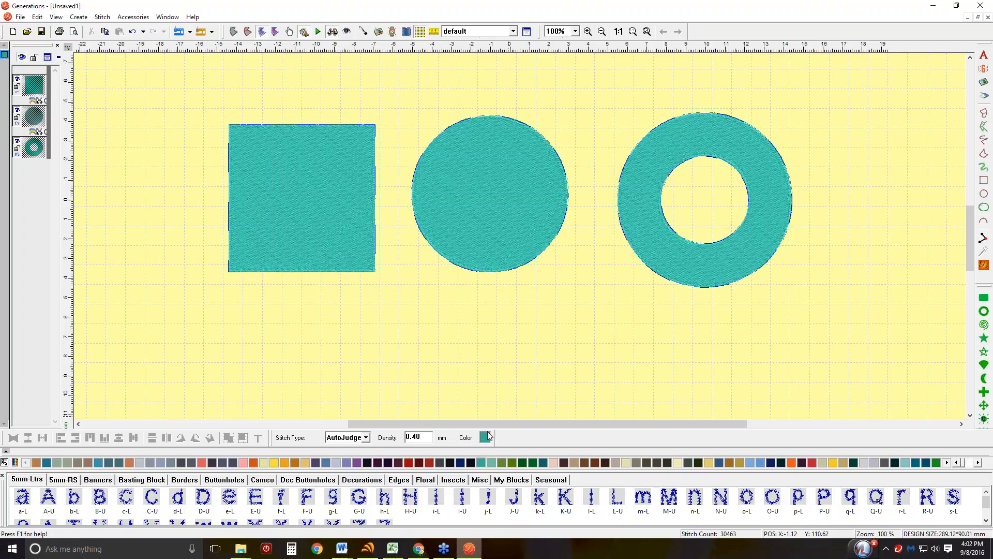
left_click(573, 372)
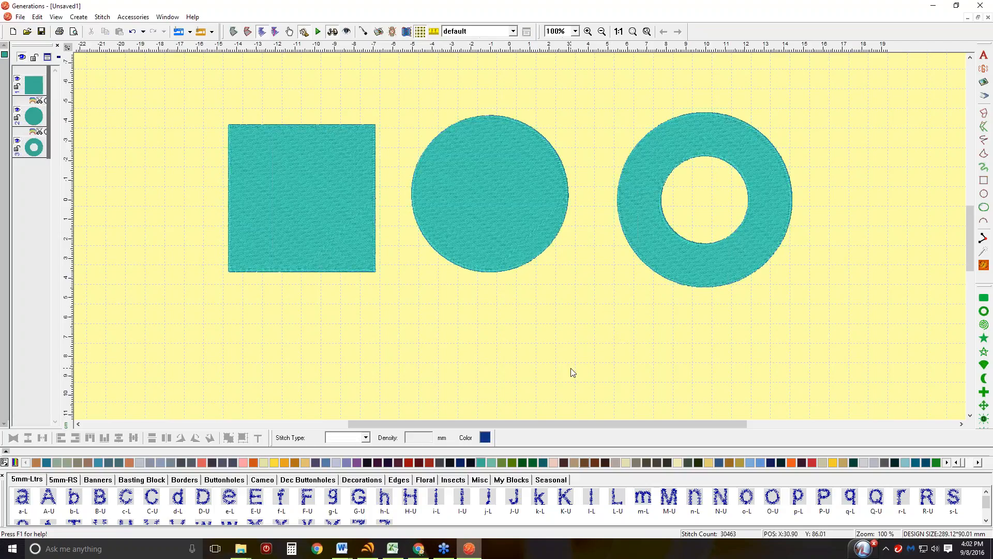
Step: Change the square's stitch type to Arc and apply it
left_click(336, 177)
left_click(526, 31)
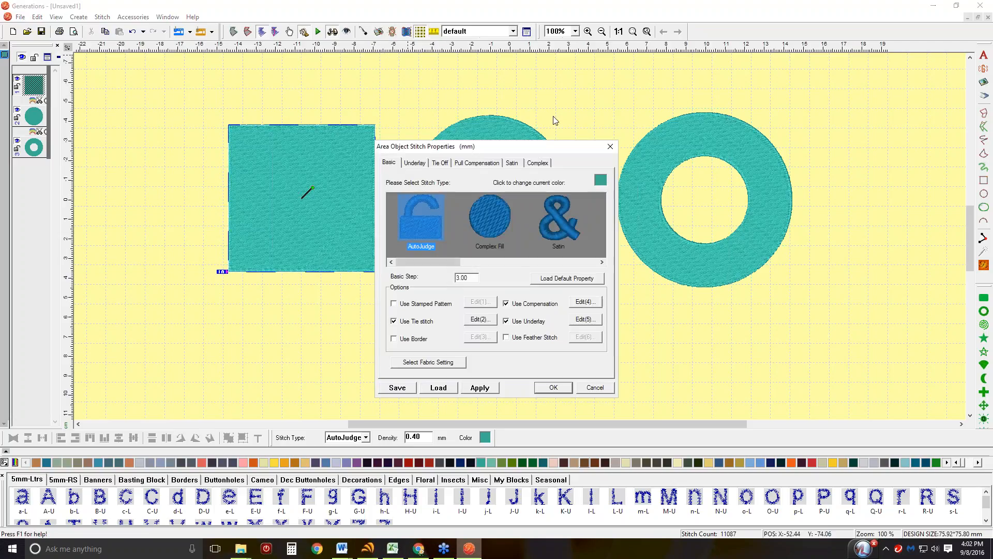
left_click_drag(428, 262, 592, 265)
left_click(578, 218)
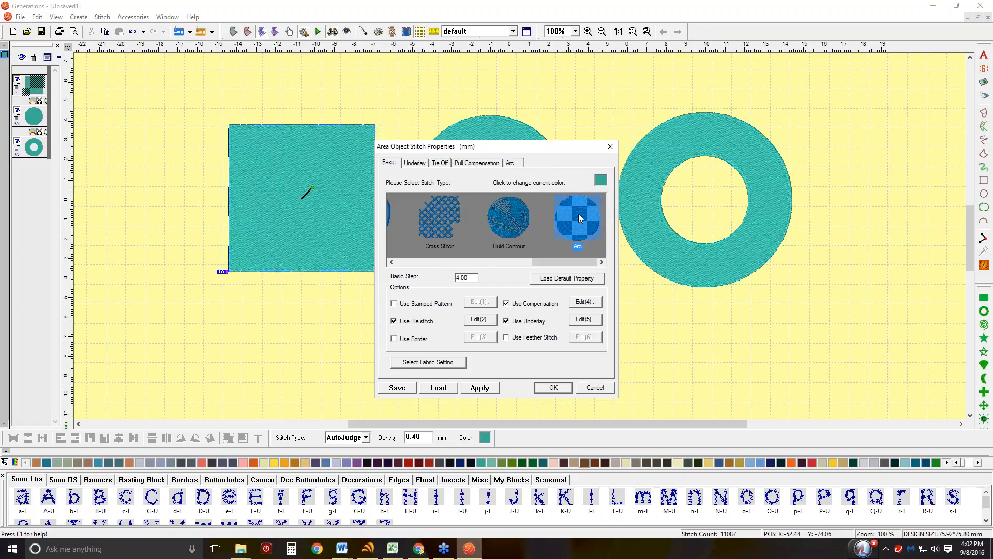
left_click(482, 391)
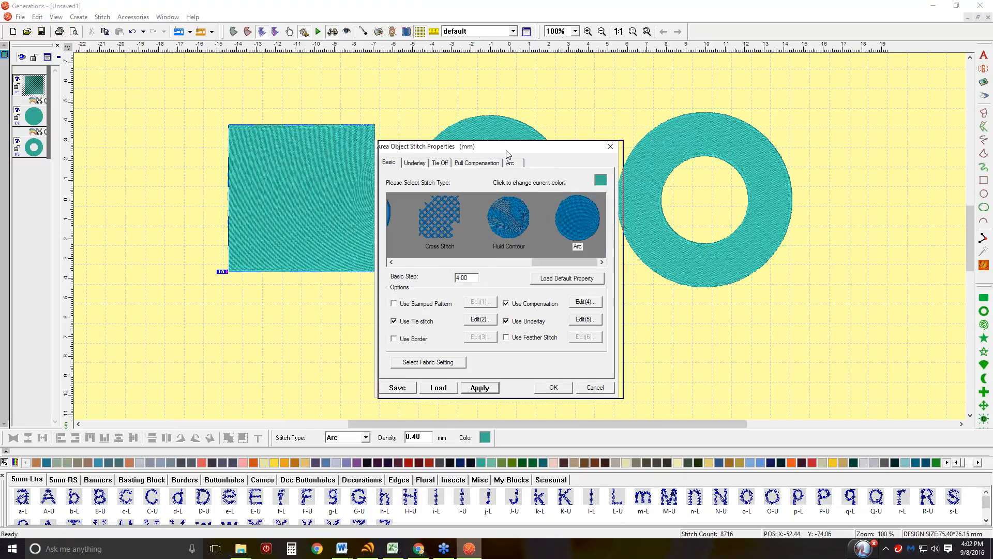
Step: Enable Rand Stitch Length for the square's Arc fill and apply it
left_click_drag(666, 106, 672, 103)
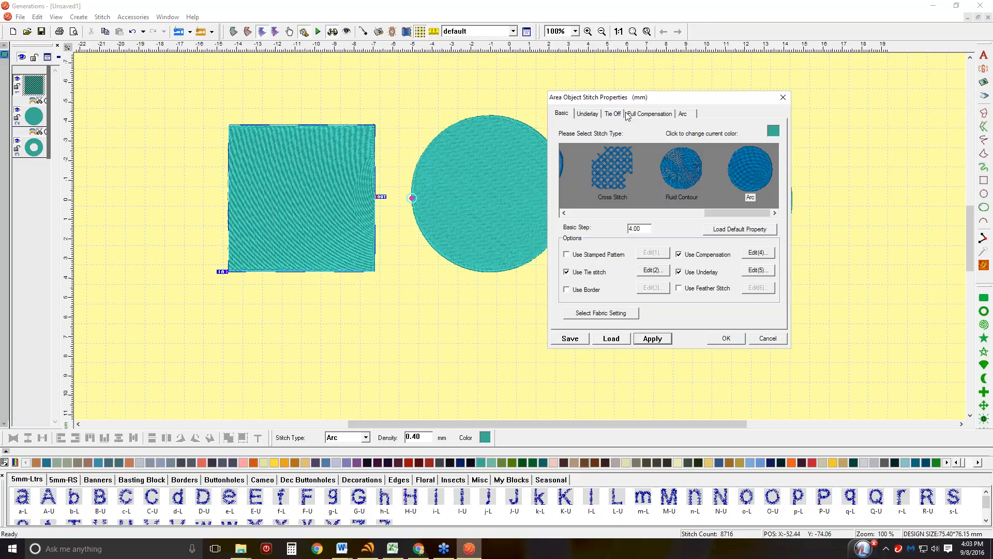
left_click(684, 114)
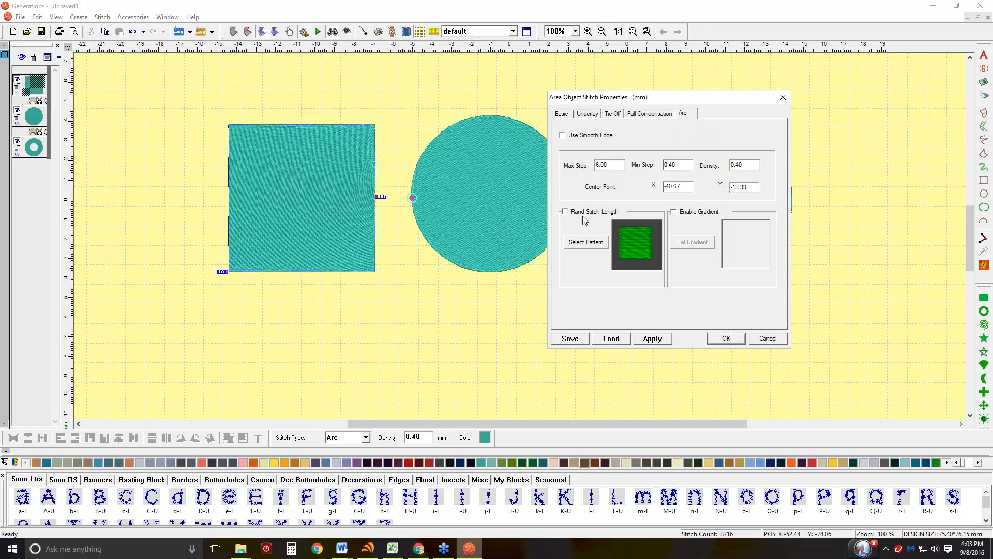
left_click(569, 213)
left_click(665, 341)
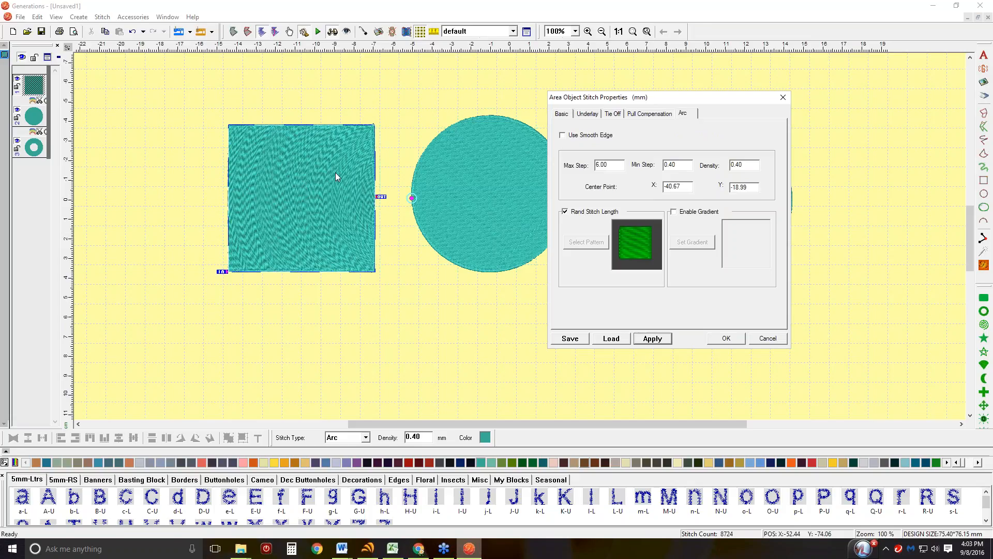
Step: Turn off Rand Stitch Length and apply the 3pair stitch pattern to the square's Arc fill
left_click(565, 212)
left_click(586, 242)
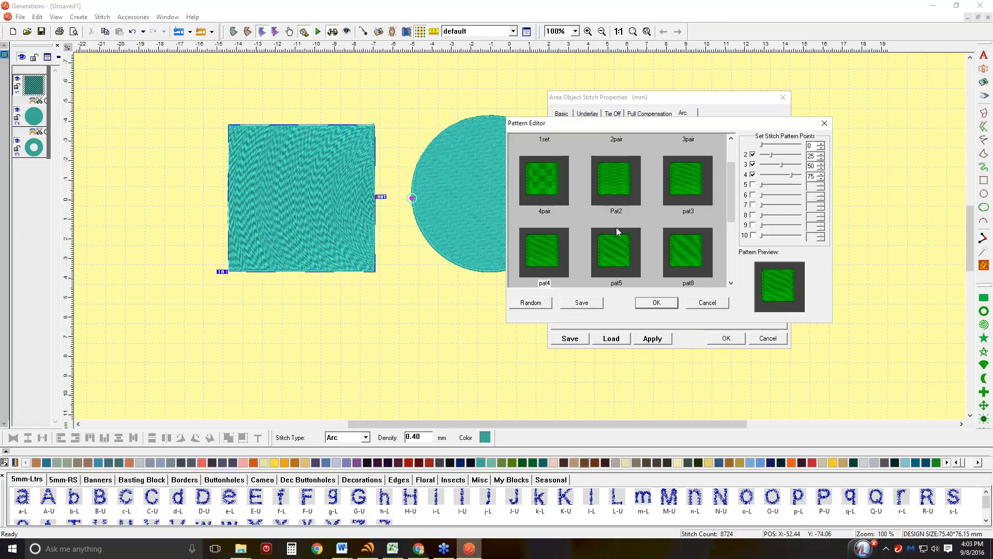
left_click(689, 165)
left_click(664, 304)
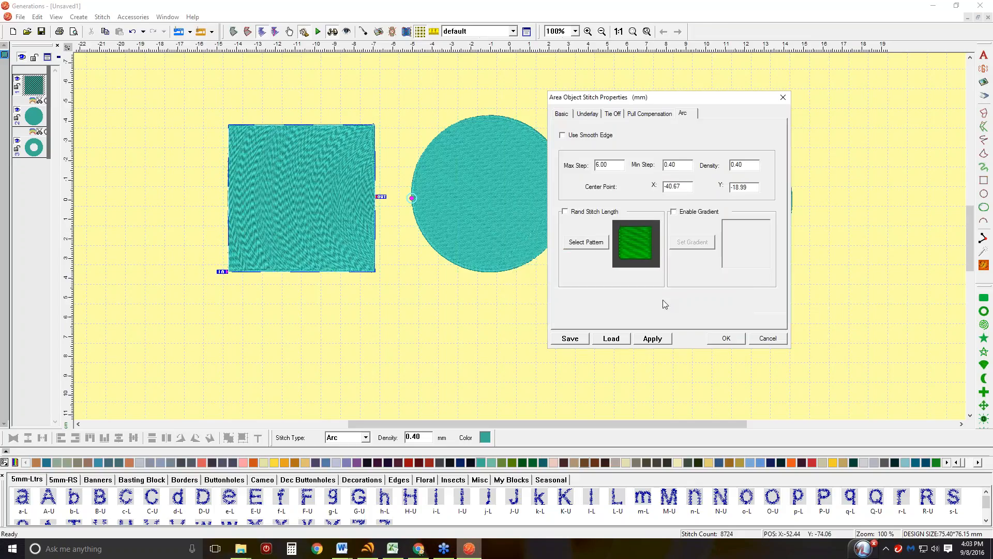
left_click(653, 338)
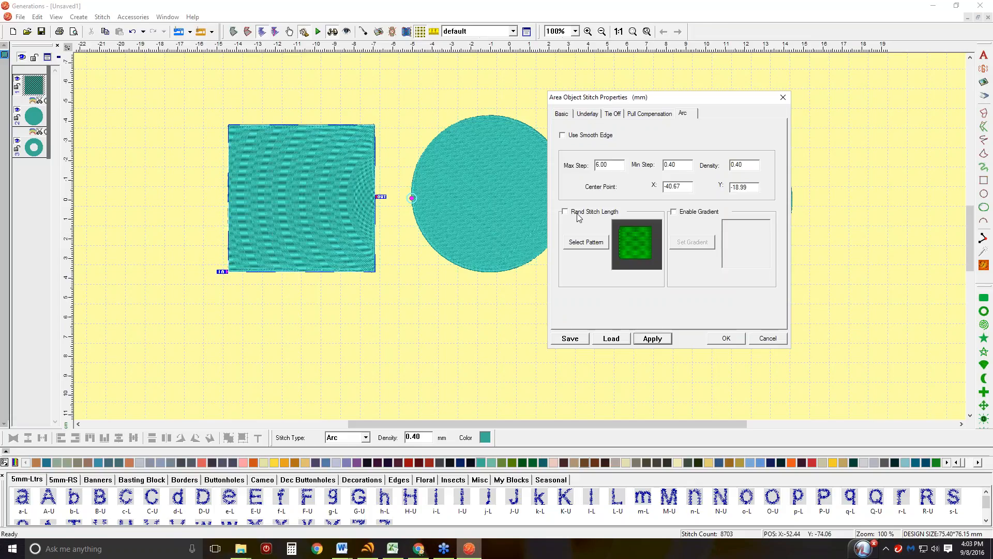
Step: Apply the 1set stitch pattern to the square's Arc fill and close its stitch properties
left_click(589, 244)
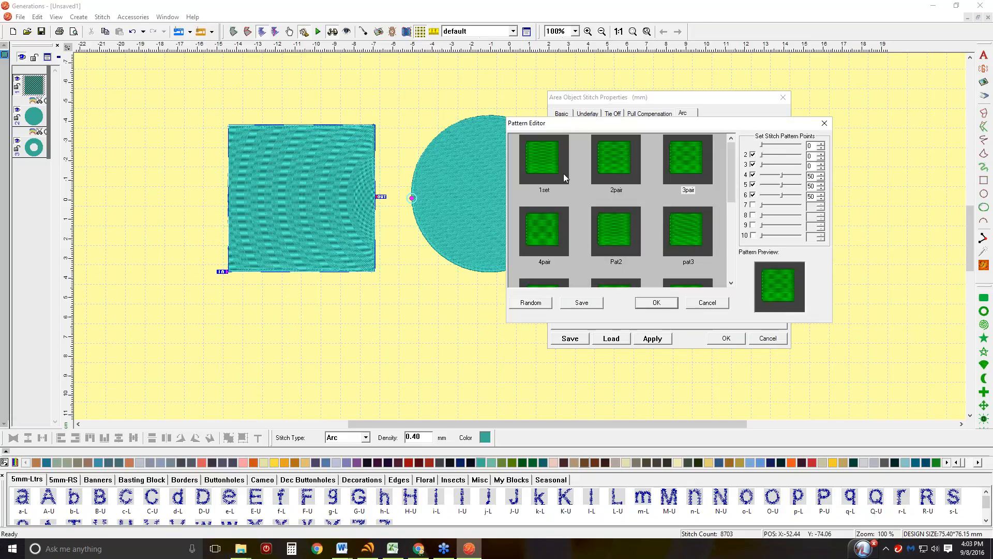
left_click(560, 160)
left_click(670, 301)
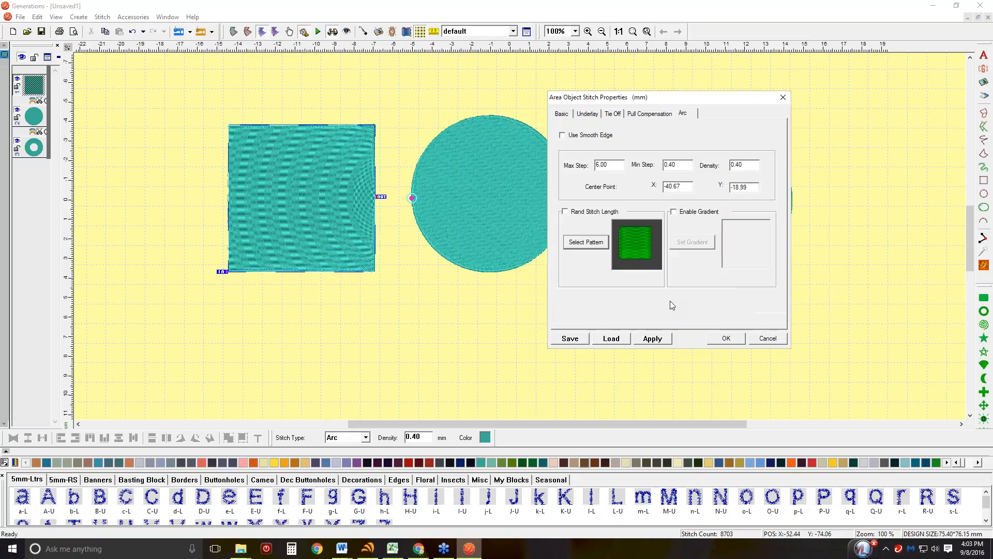
left_click(665, 339)
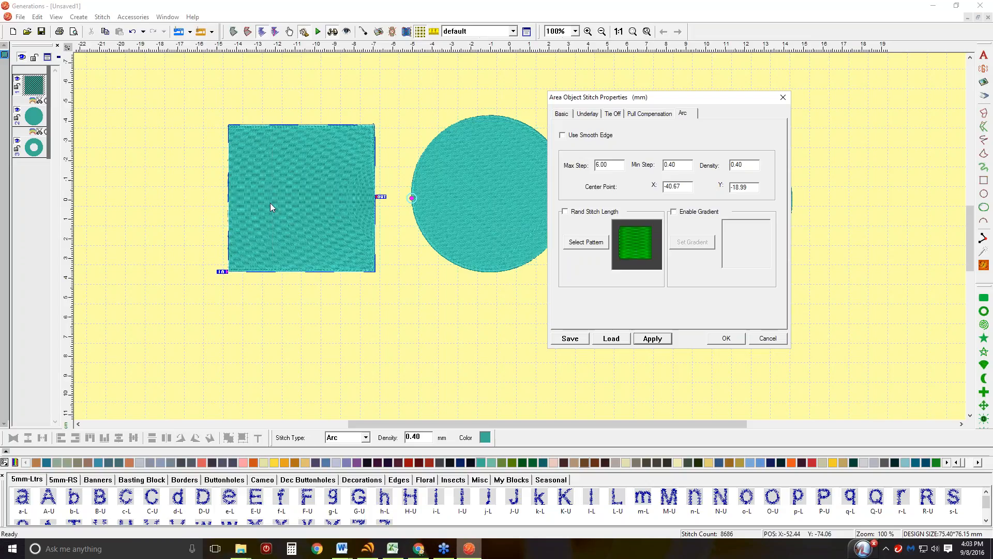
left_click(727, 339)
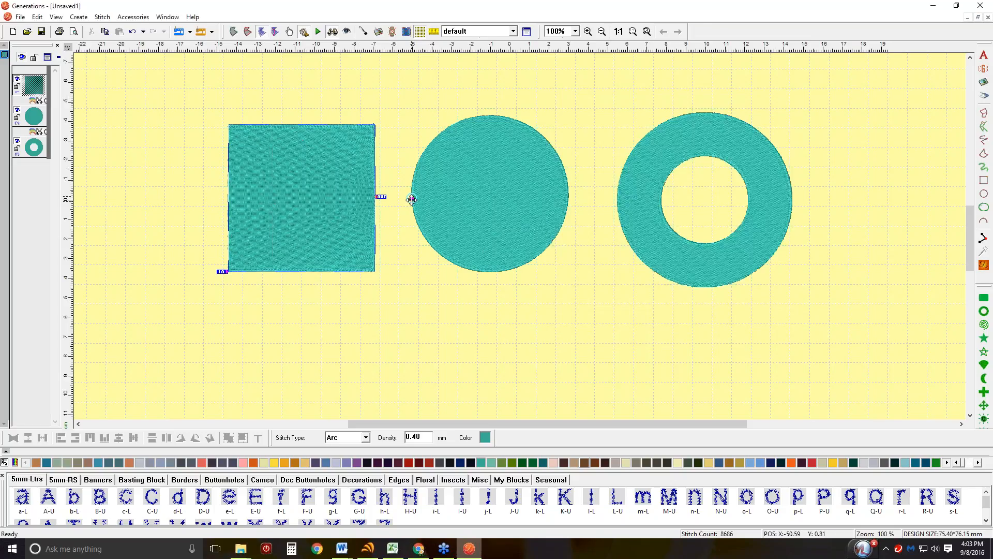
Step: Move the arc center point above the square's upper-right corner and on to its top edge, regenerating the stitches at each position
left_click_drag(411, 200, 394, 106)
left_click(984, 265)
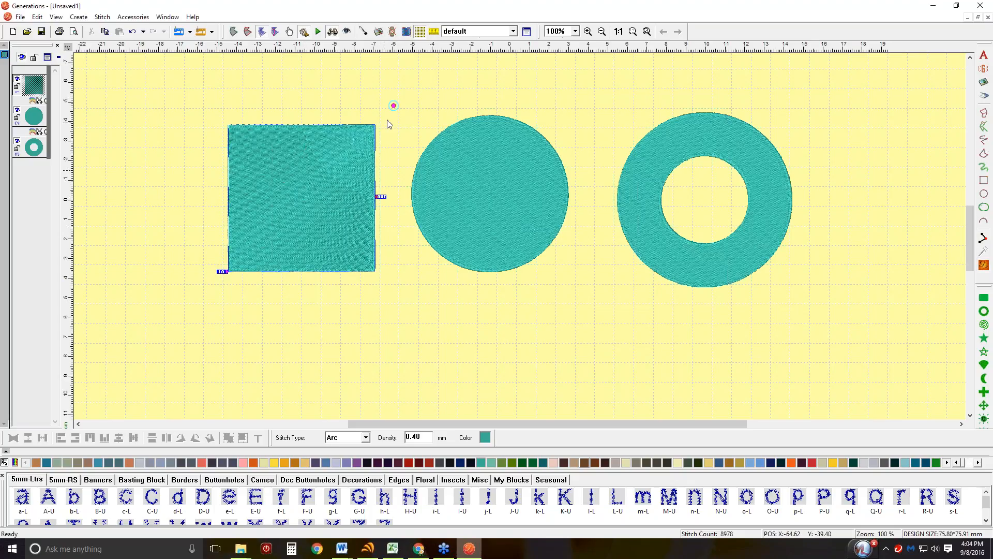
left_click_drag(394, 106, 357, 108)
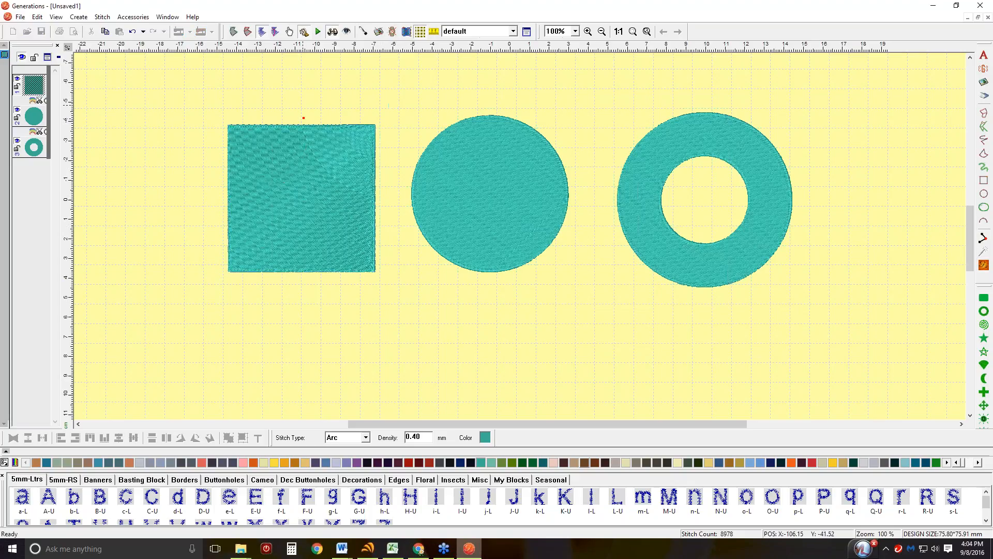
left_click_drag(294, 122, 294, 122)
left_click(984, 265)
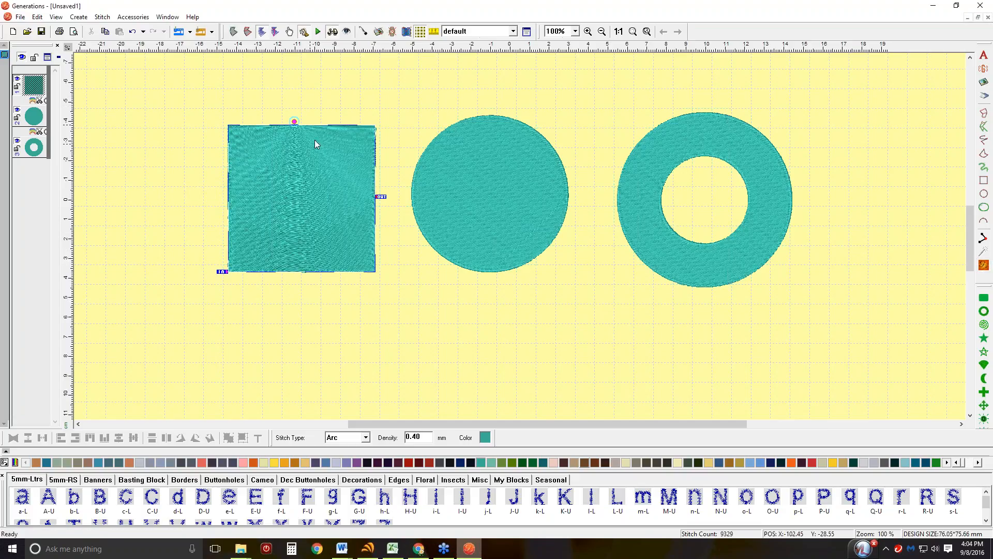
Step: Move the arc center point inside the square, above its middle, and regenerate the stitches
left_click_drag(294, 122, 296, 124)
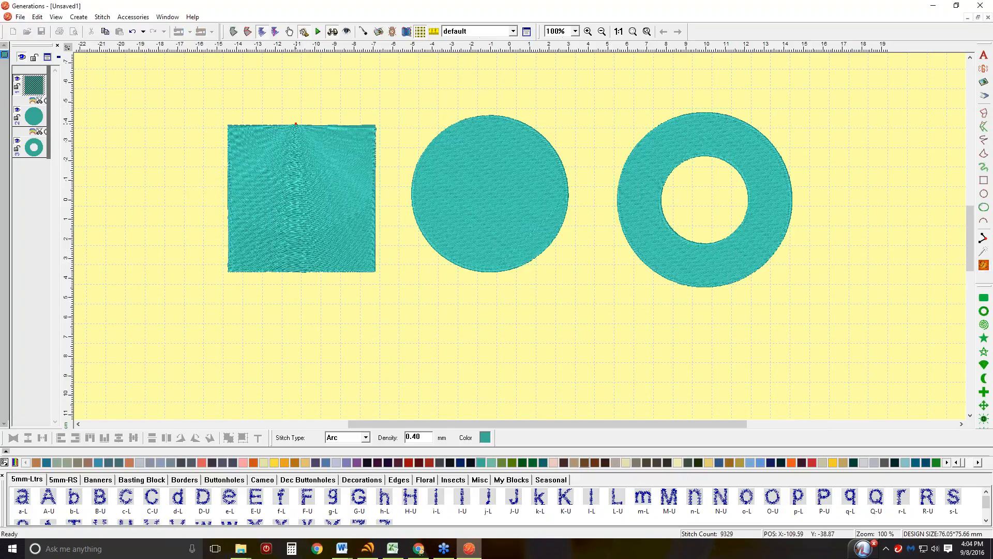
left_click_drag(294, 166, 295, 165)
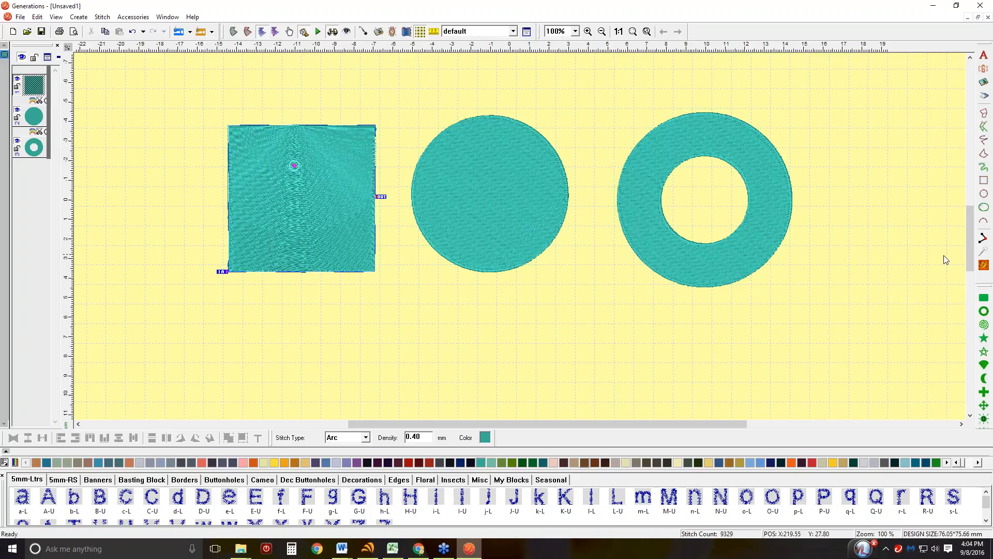
left_click(983, 266)
Step: Move the arc center point outside the square's left side, bring it nearer the edge, and regenerate the stitches at each position
left_click_drag(295, 166, 200, 196)
left_click(984, 266)
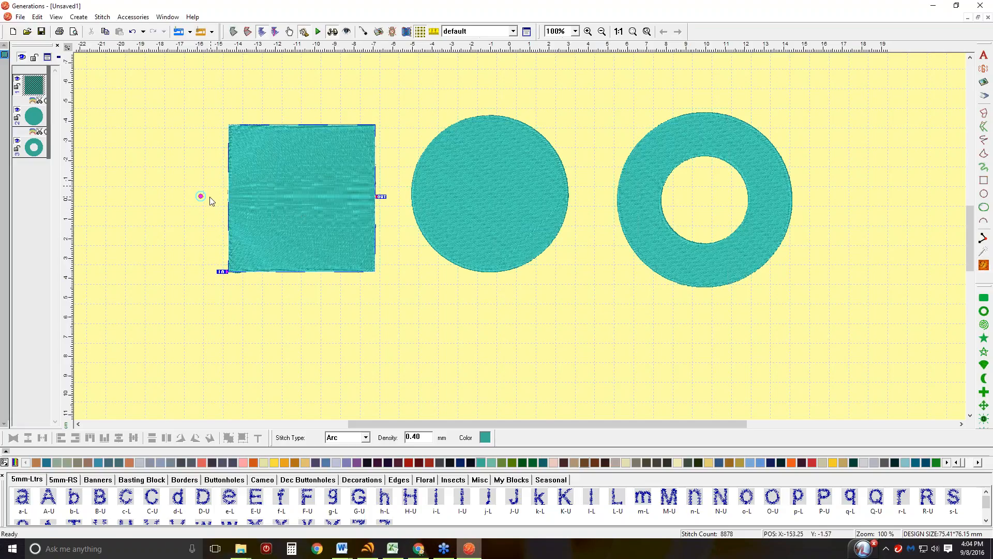
left_click_drag(200, 196, 219, 179)
left_click(984, 265)
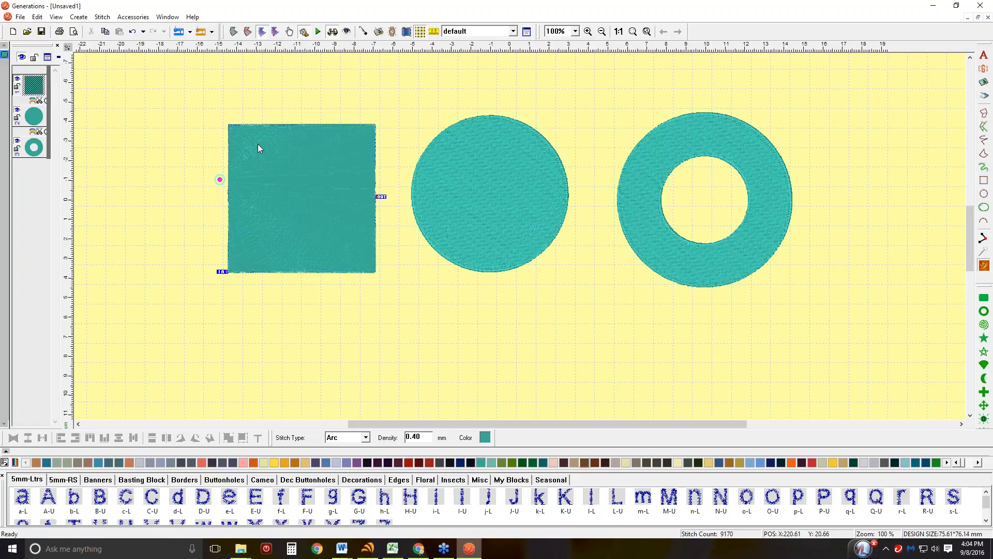
Step: Place the arc center point just above the middle of the square's top edge and regenerate the stitches
left_click_drag(220, 180, 229, 133)
left_click_drag(262, 87, 299, 109)
left_click(984, 265)
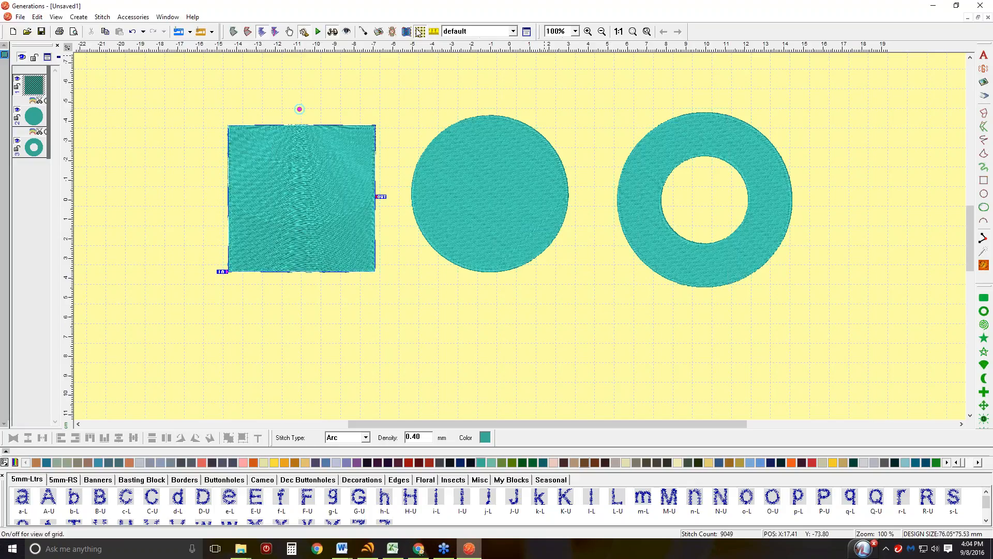
Step: Apply the Cotton_Woven fabric setting to the square's Arc stitches
left_click(514, 32)
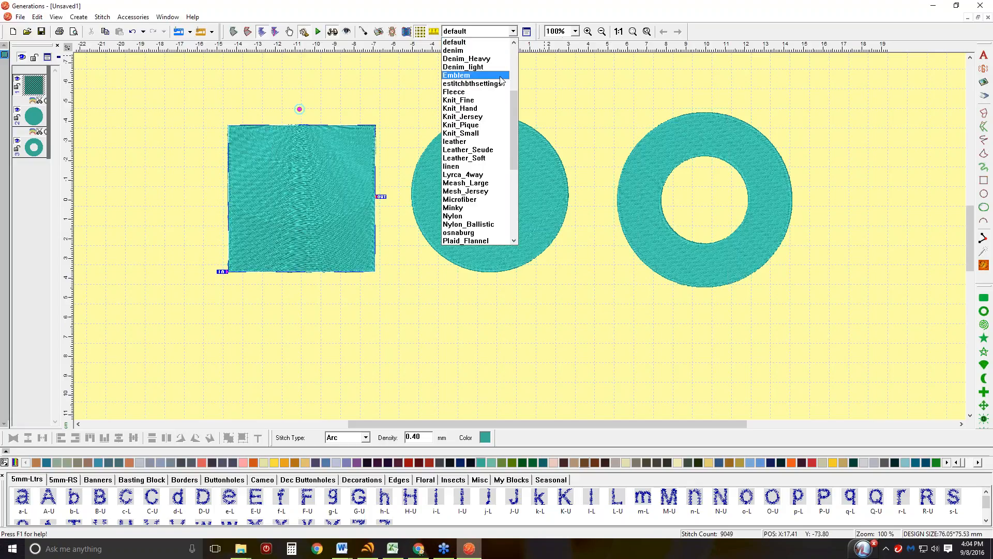
left_click_drag(516, 103, 521, 68)
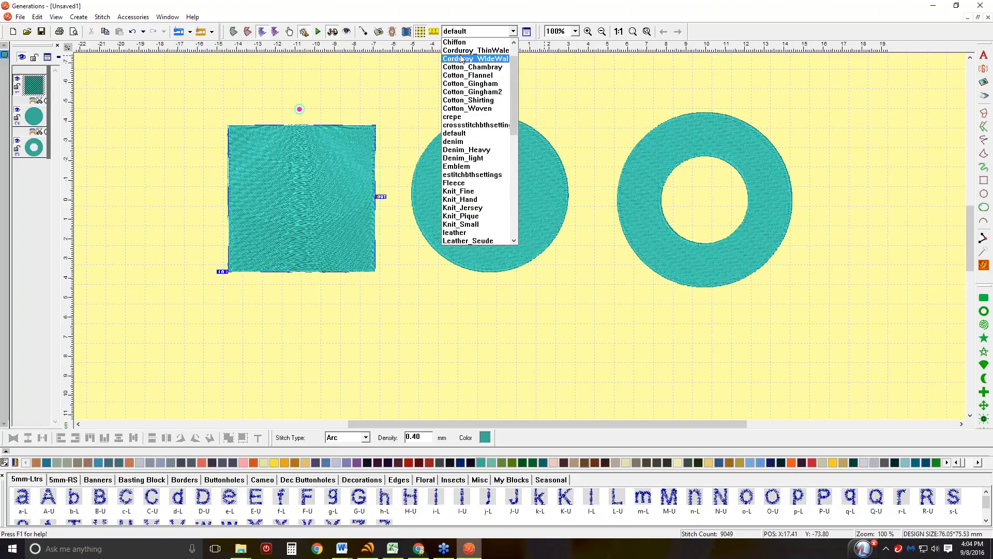
scroll(520, 93, "up", 1)
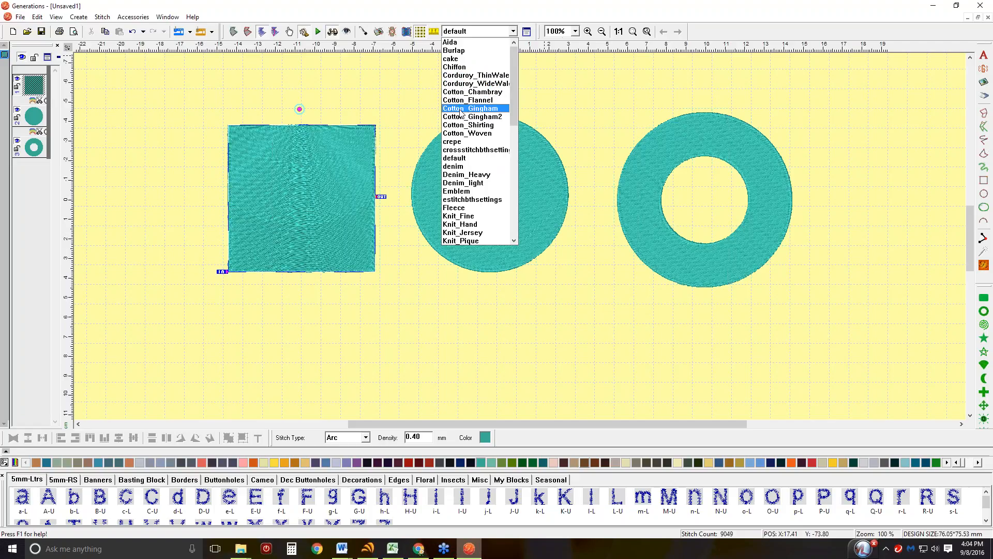
left_click(466, 133)
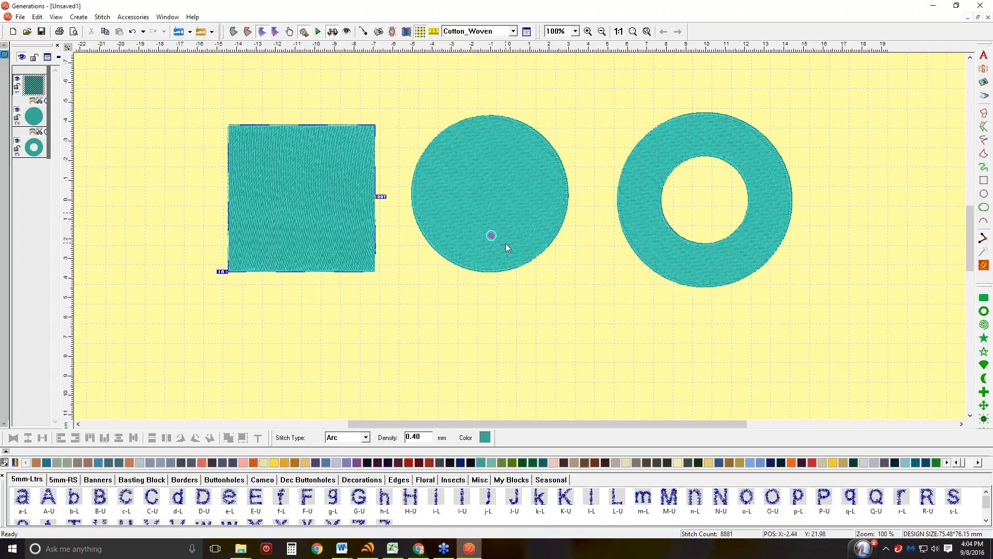
Step: Try the arc center point above the square, outside its left side and just below its bottom edge, regenerating the stitches at each position
left_click_drag(491, 235, 323, 99)
left_click(982, 265)
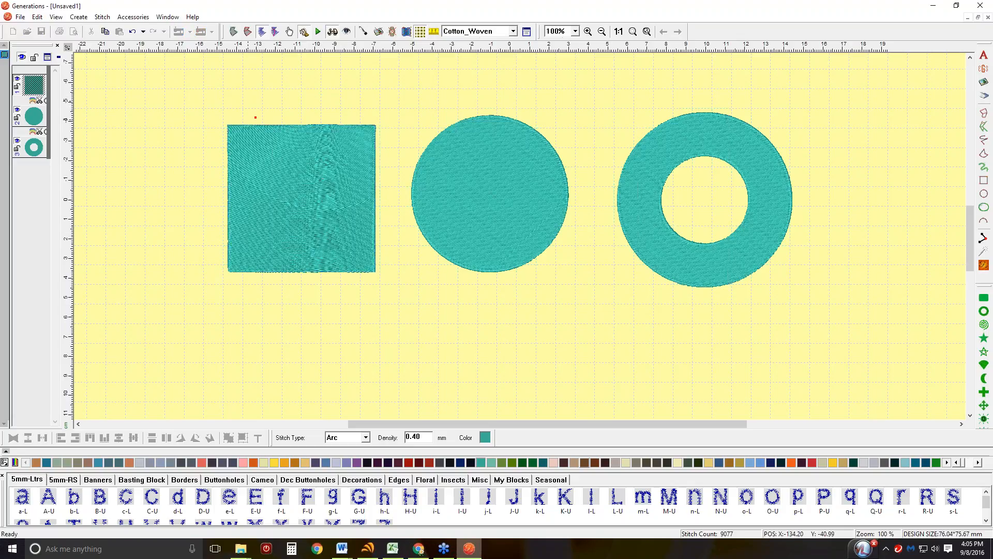
left_click(978, 256)
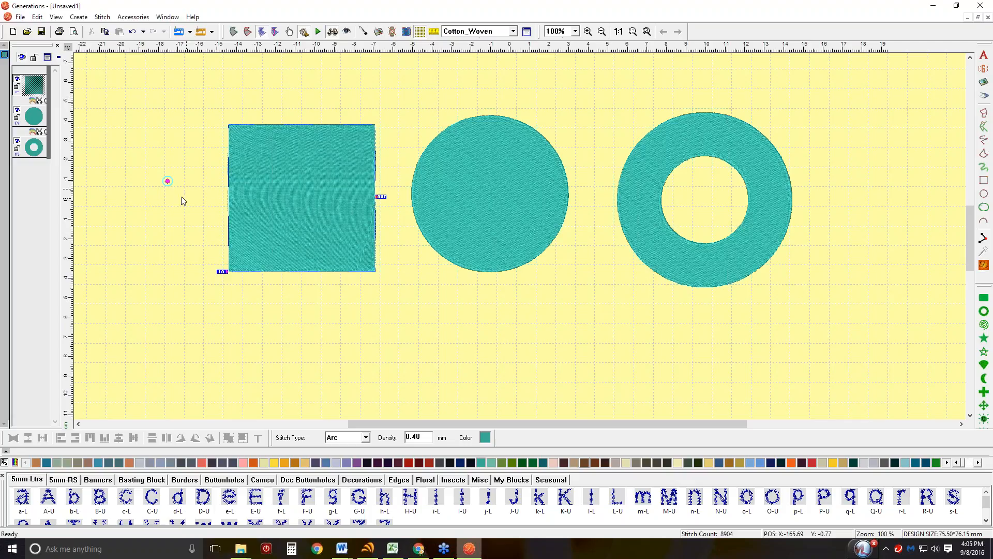
left_click(313, 285)
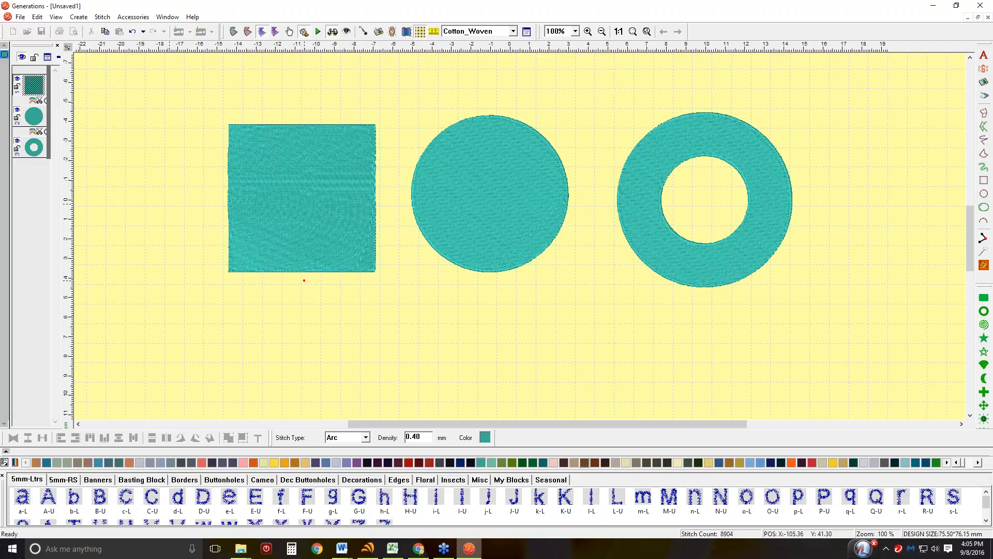
left_click(301, 279)
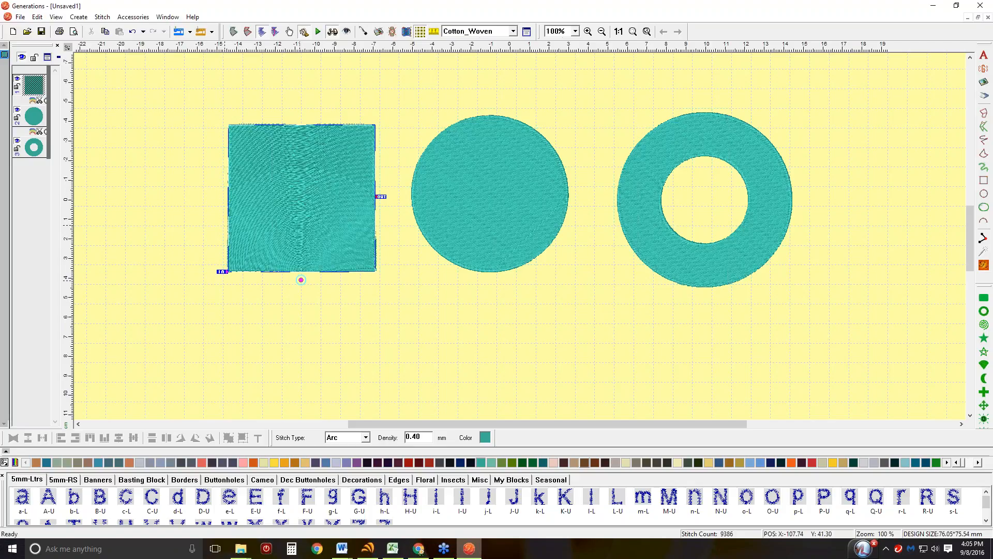
Step: Place the arc center point just outside the middle of the square's right edge and regenerate the stitches
left_click(401, 208)
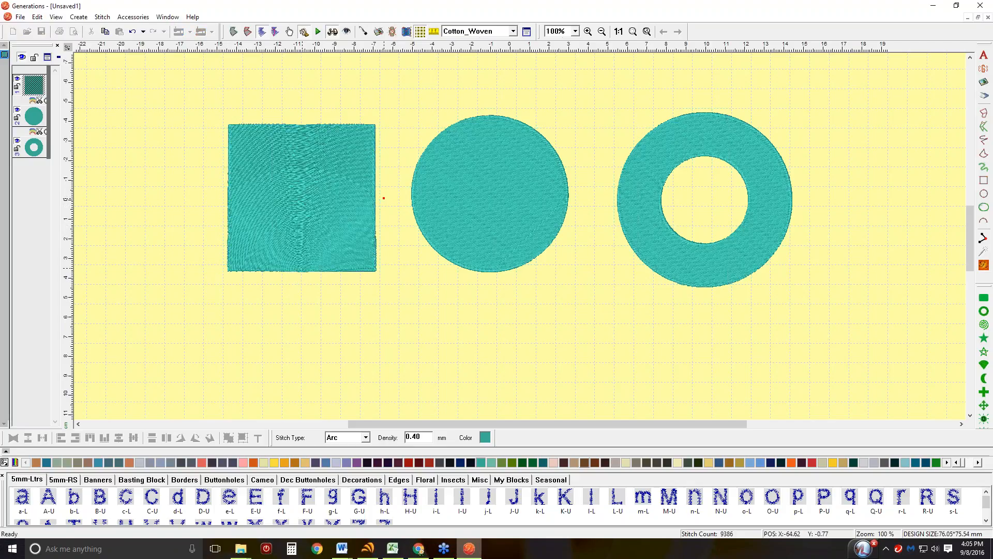
left_click(384, 197)
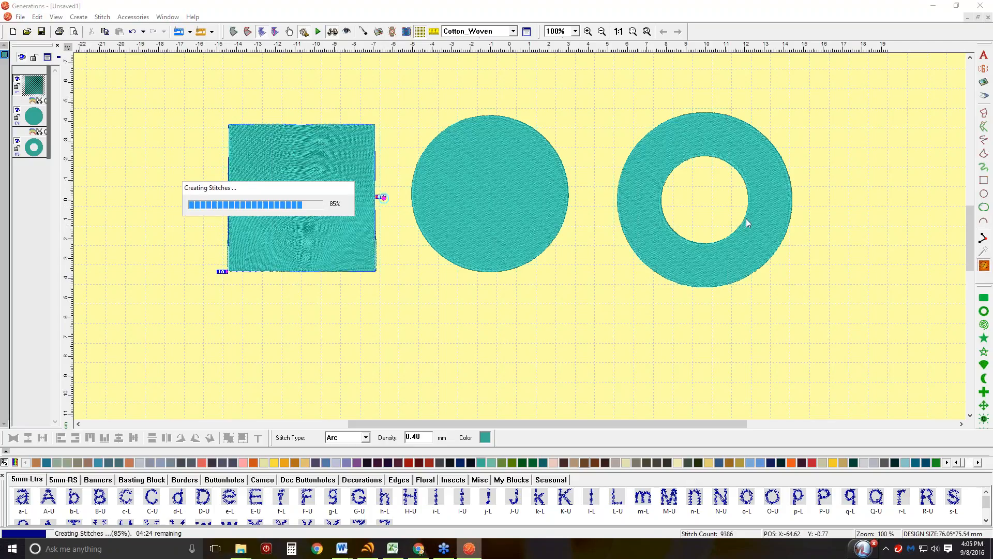
key("XF86AudioRaiseVolume")
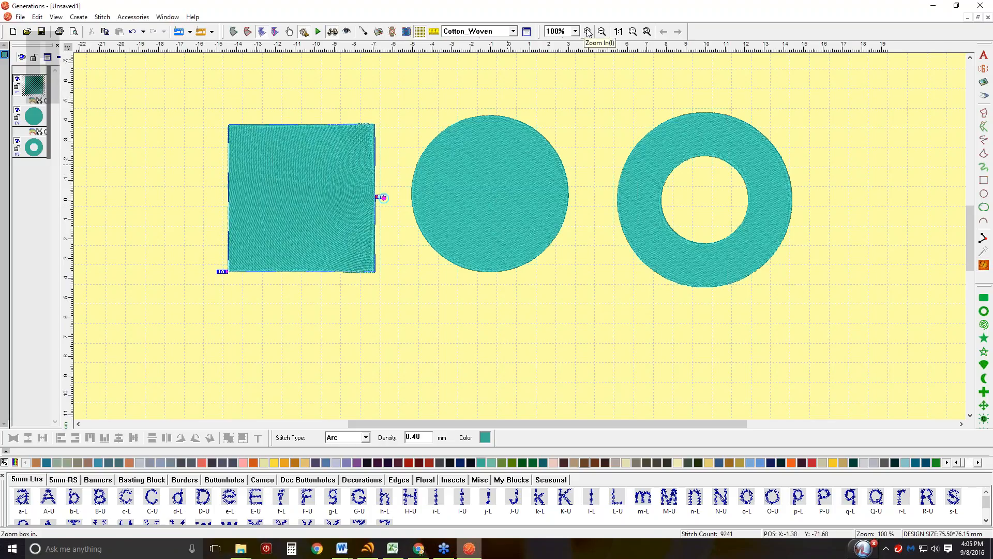
Step: Zoom in on the square's right part and review its Basic Step and the Arc maximum and minimum step settings
left_click_drag(374, 151, 422, 255)
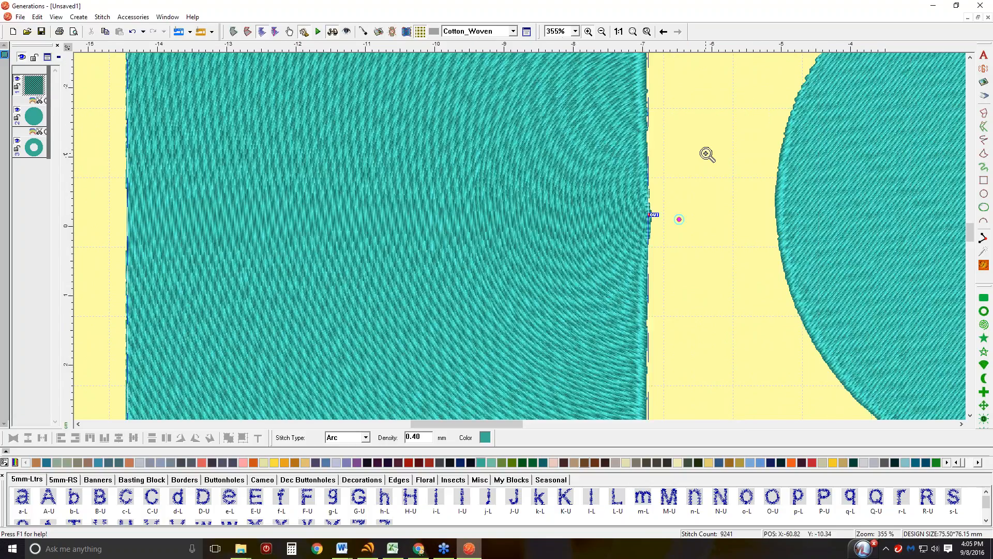
left_click(527, 32)
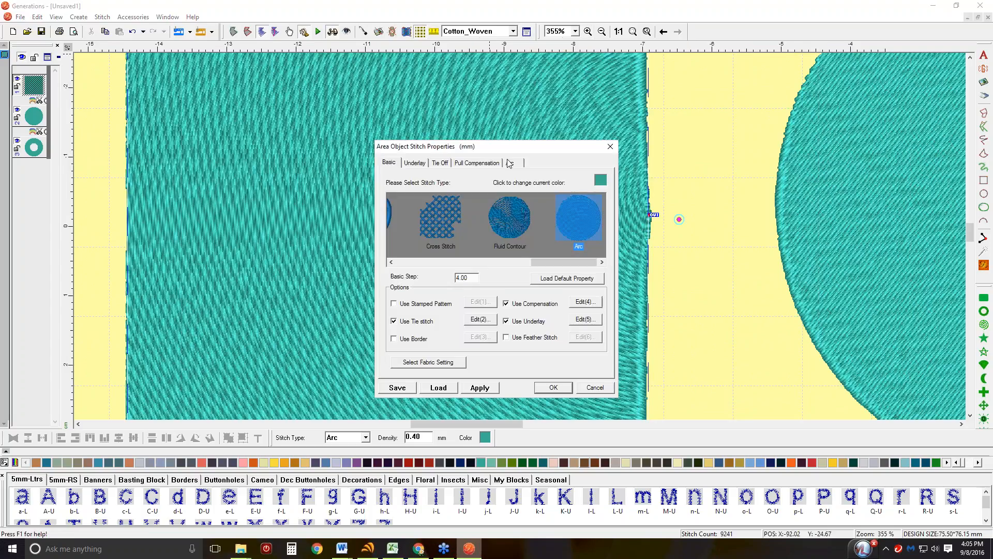
left_click_drag(533, 145, 268, 79)
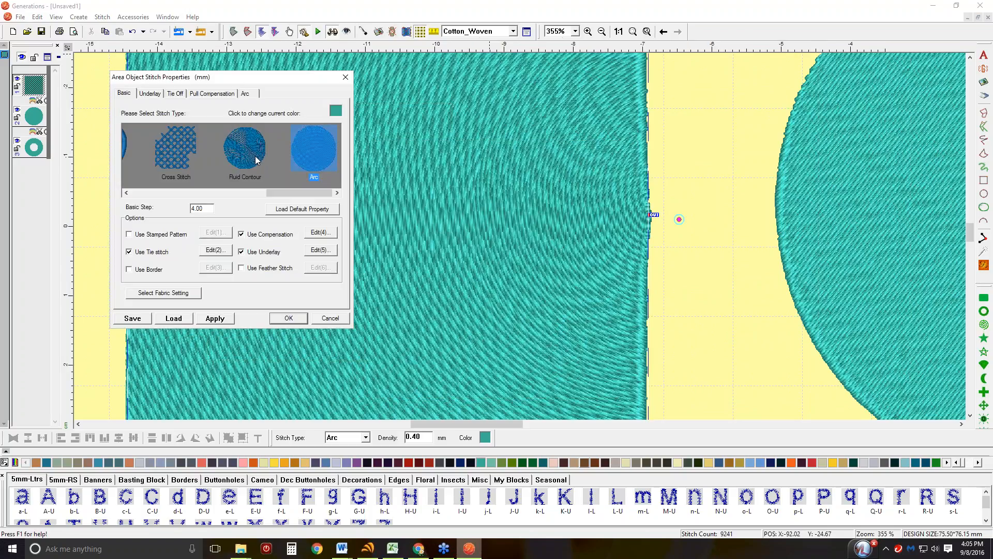
left_click_drag(207, 209, 176, 209)
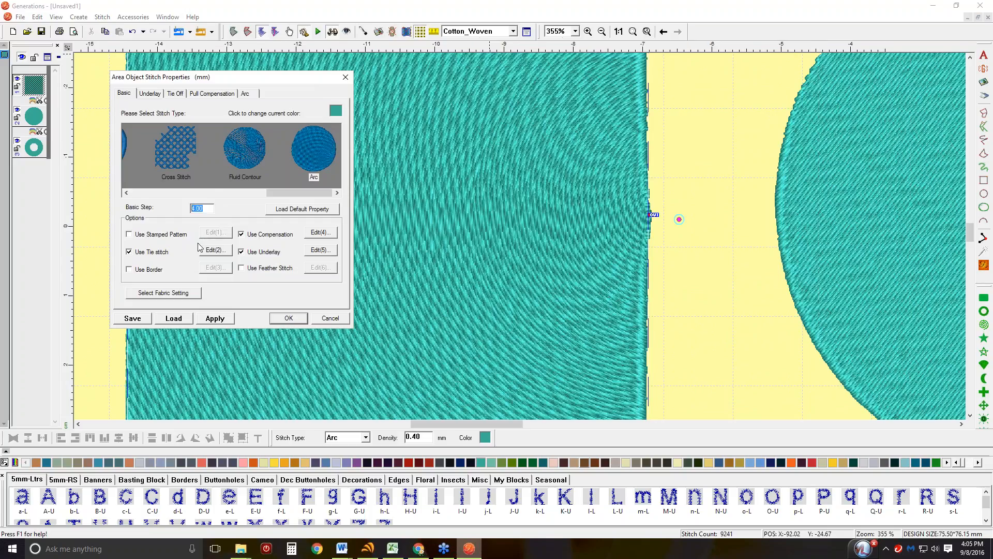
left_click(246, 94)
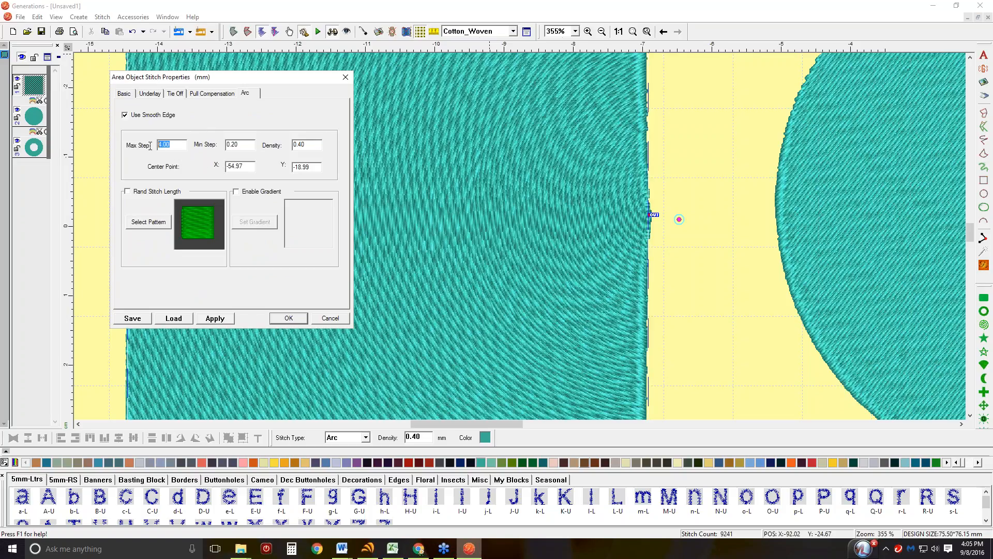
left_click_drag(242, 143, 228, 146)
Step: Apply the square's Arc stitches without Use Smooth Edge, turn the option back on and reapply it
left_click(209, 318)
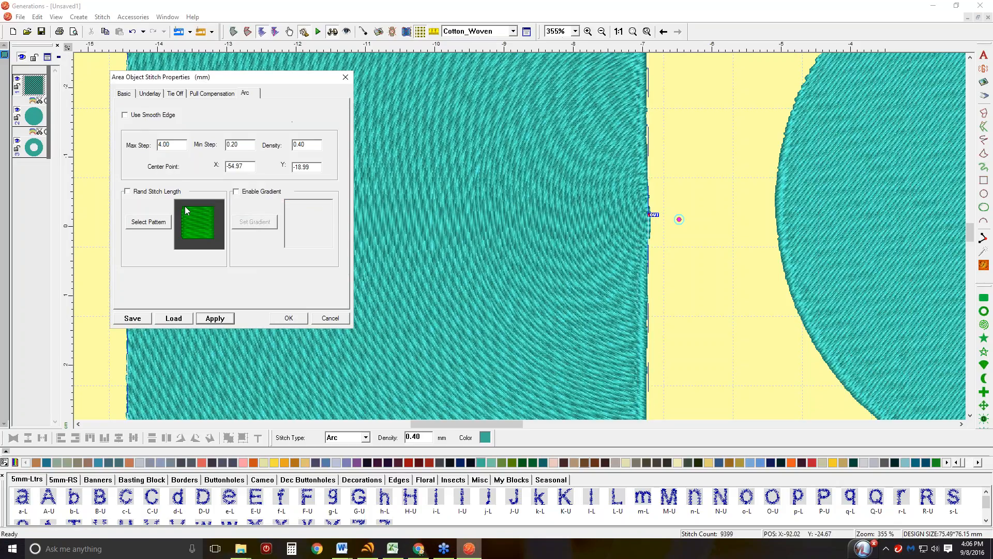
left_click(125, 115)
left_click(212, 319)
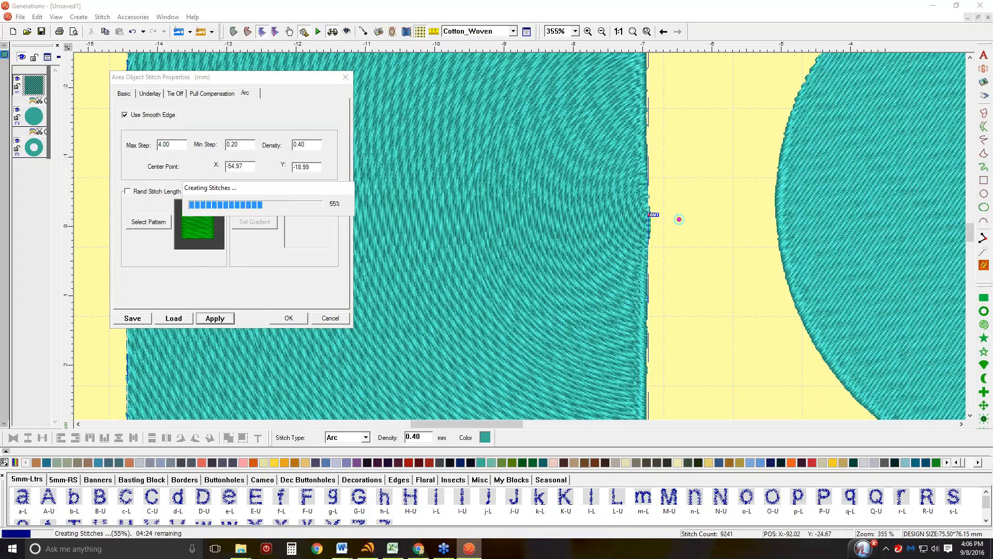
left_click(289, 318)
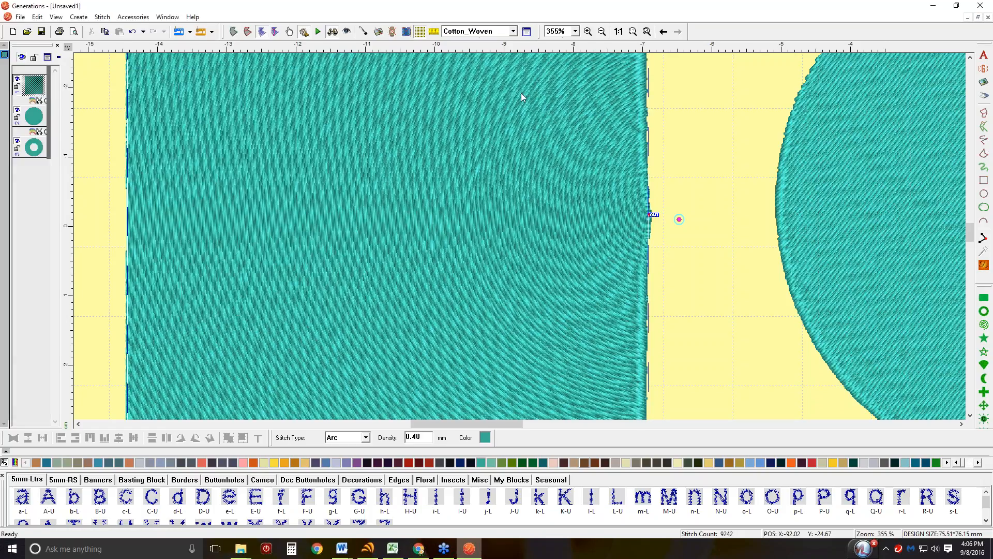
Step: Change the solid circle's stitch type to Arc and generate its stitches
left_click(632, 32)
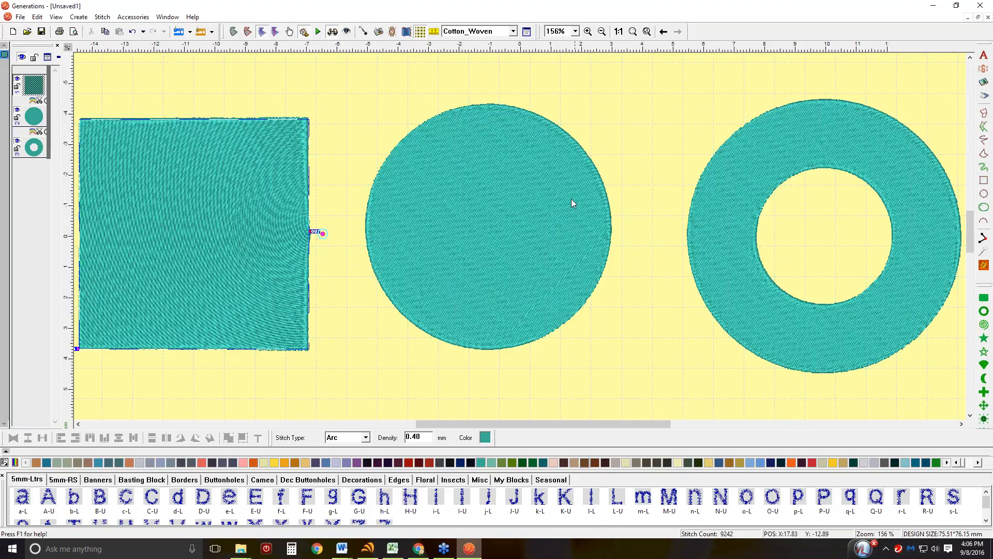
left_click(458, 176)
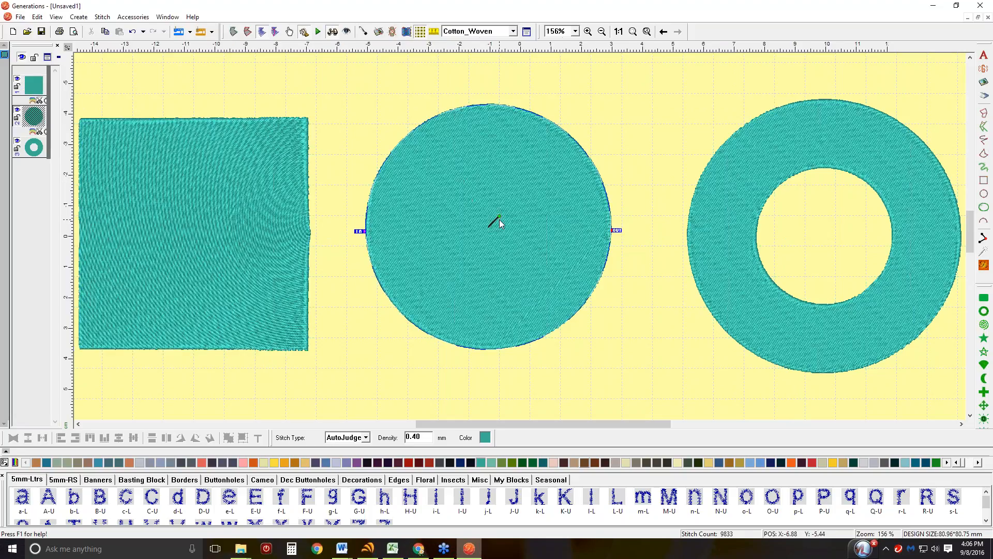
left_click(527, 32)
left_click_drag(536, 149, 294, 80)
scroll(295, 188, "down", 5)
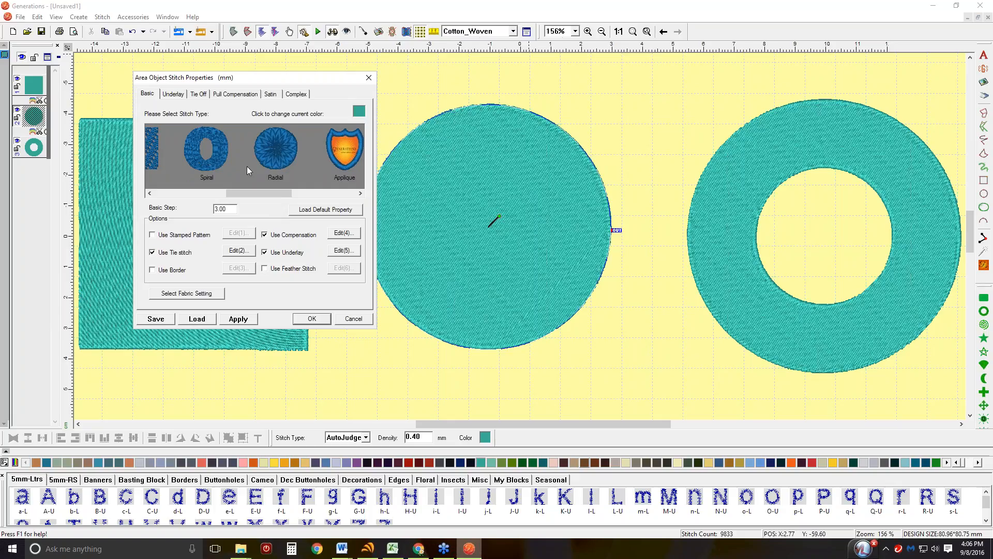
left_click_drag(278, 194, 329, 194)
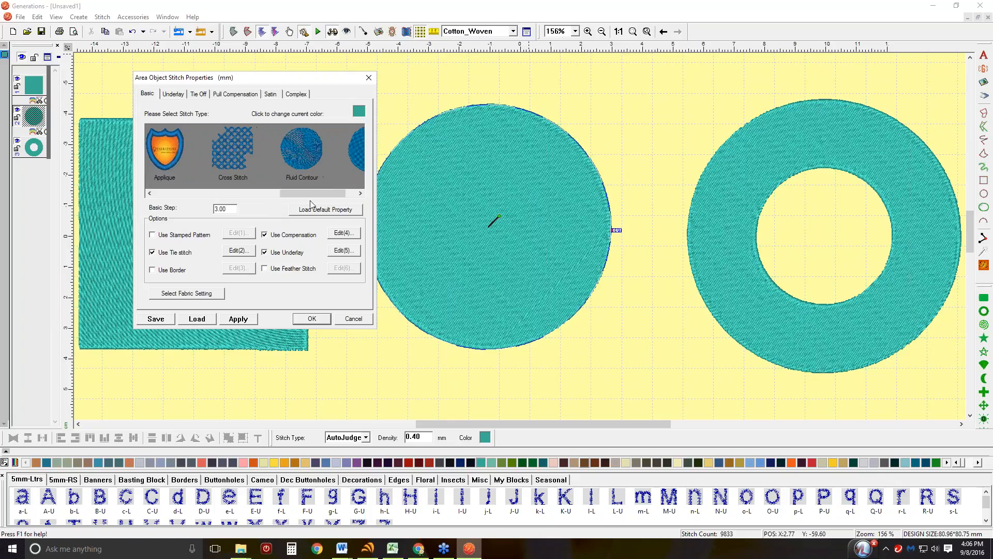
scroll(318, 197, "down", 2)
left_click(336, 165)
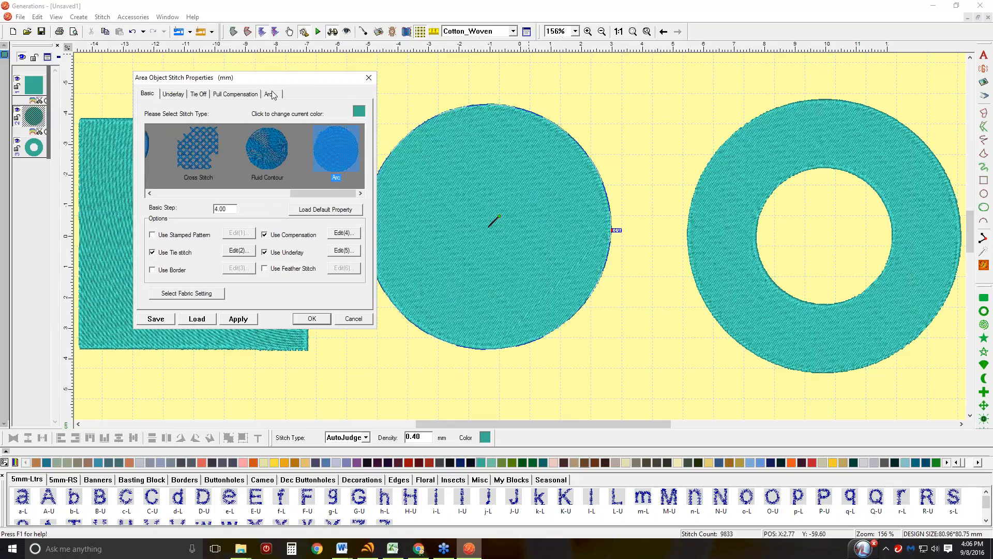
left_click(239, 319)
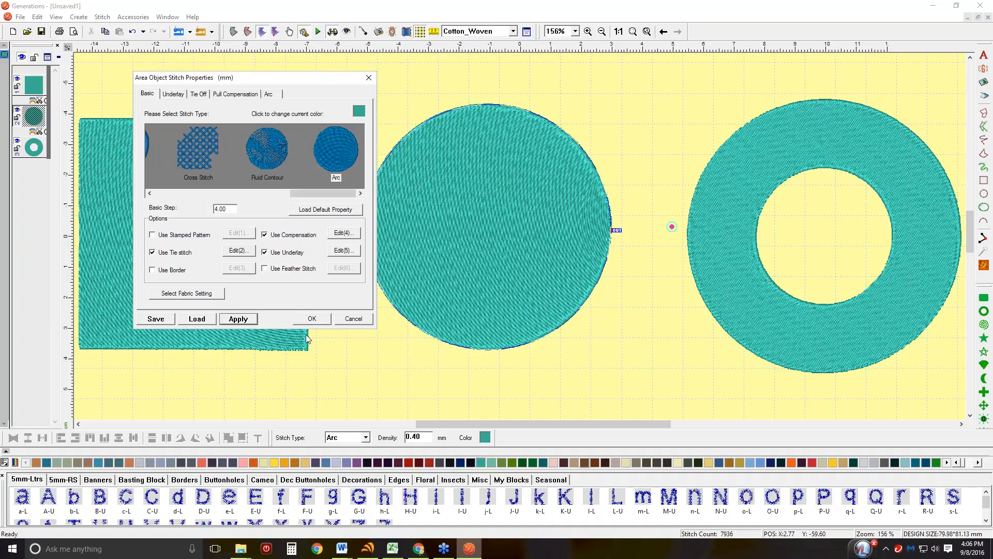
left_click(313, 318)
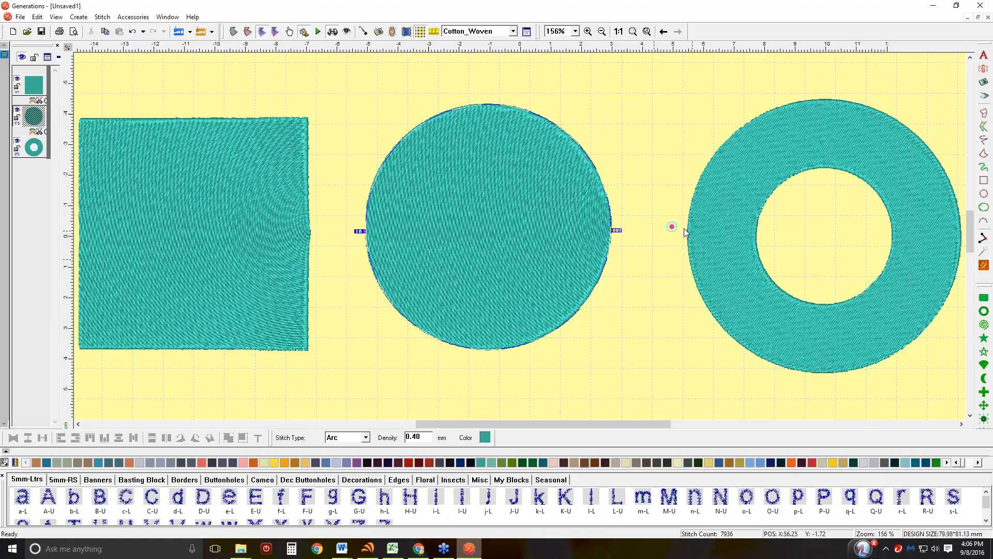
Step: Move the circle's arc center point to its upper-right edge and regenerate the stitches
left_click(664, 219)
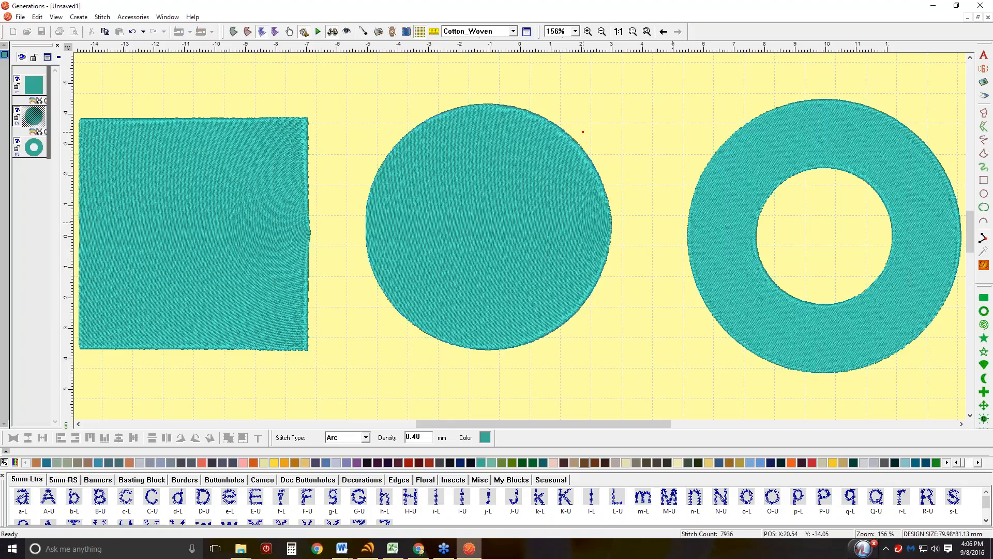
left_click_drag(575, 134, 574, 134)
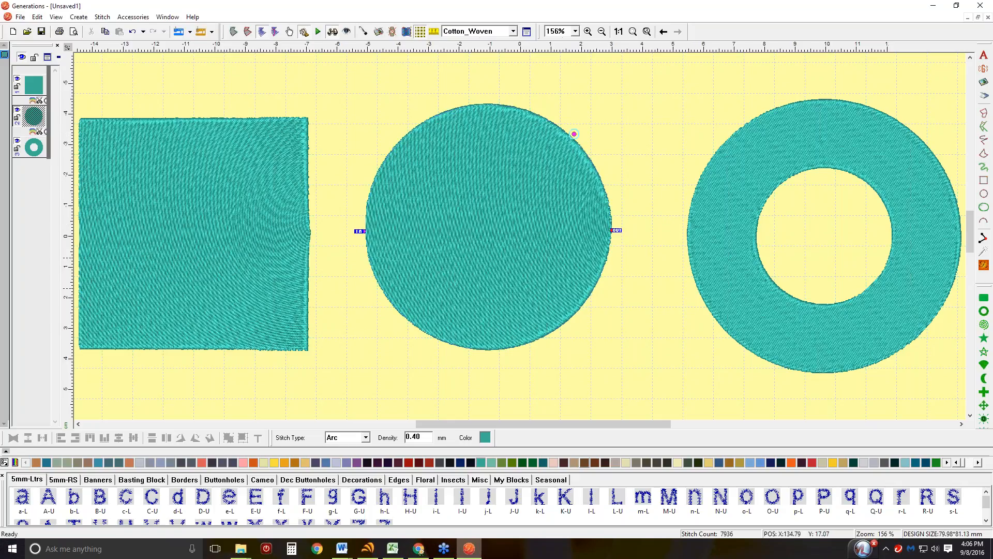
left_click(984, 265)
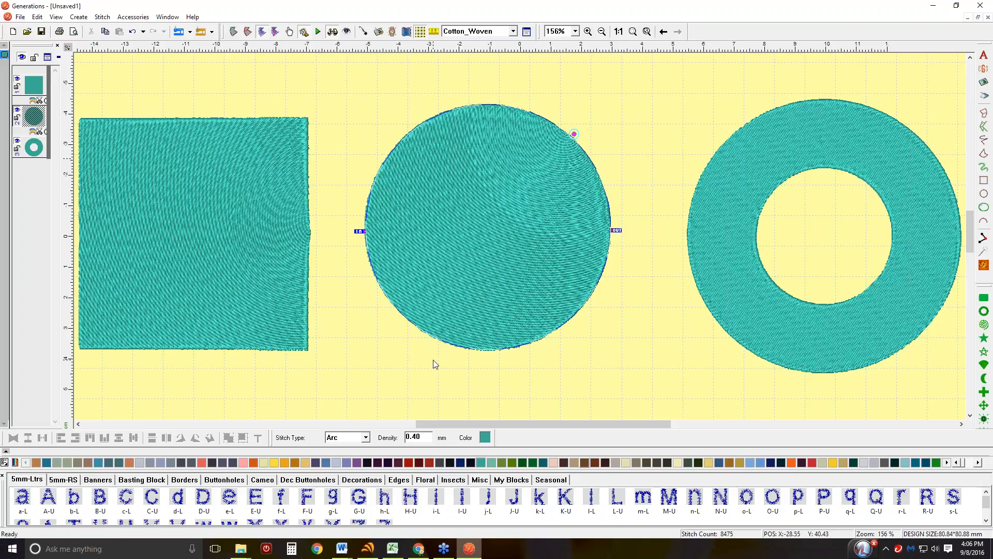
Step: Enable a stamped pattern on the circle's Arc fill, choose element no005 and apply it
left_click(524, 32)
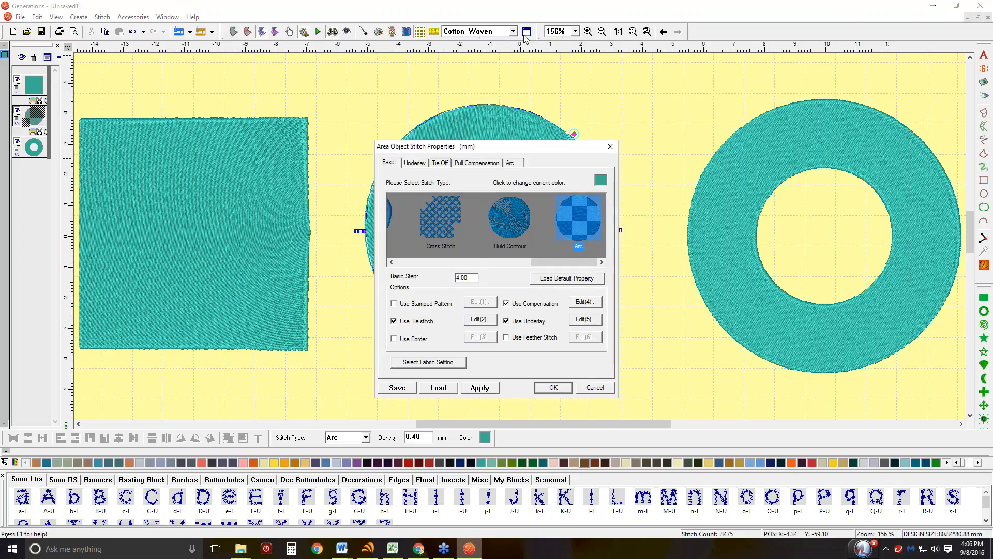
left_click(407, 307)
left_click_drag(506, 137, 207, 75)
left_click(229, 111)
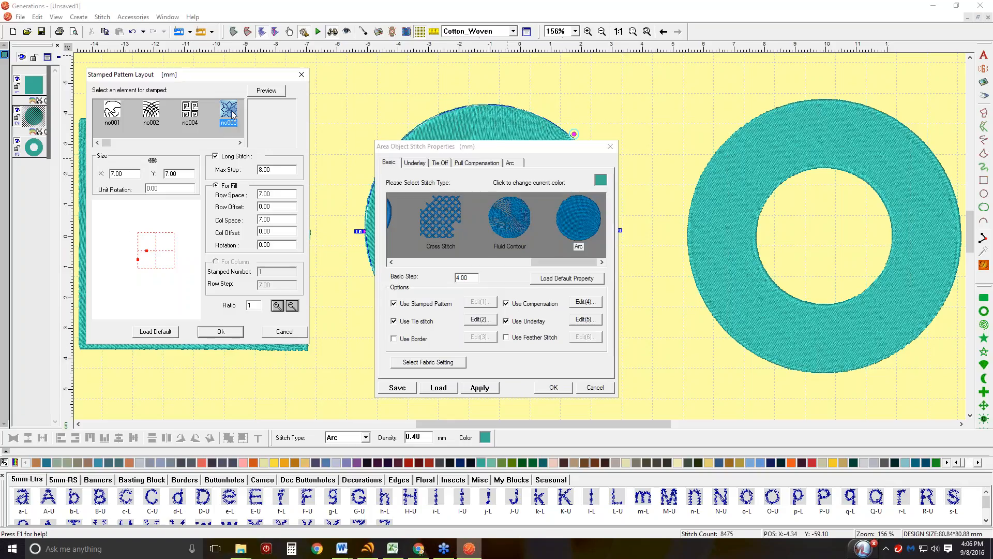
left_click(215, 333)
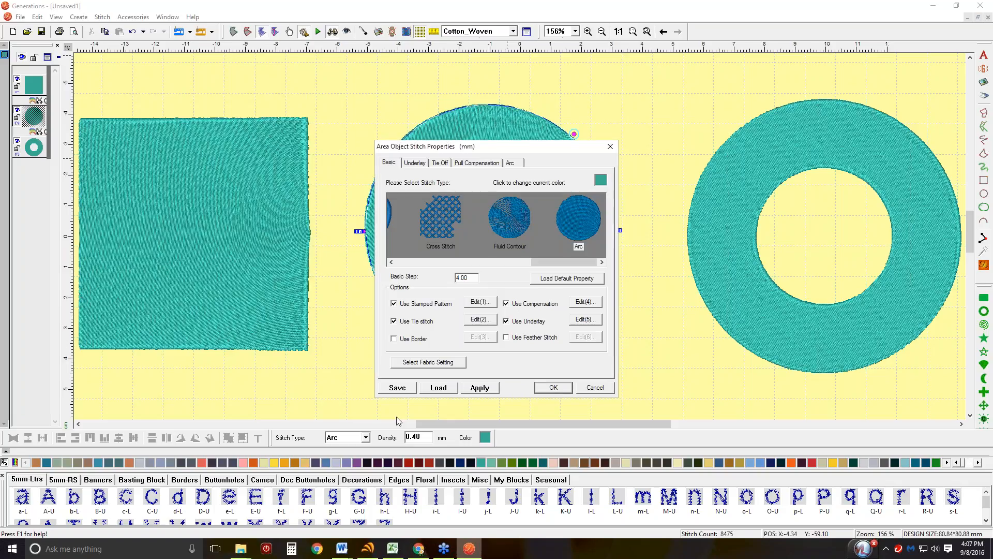
left_click(480, 387)
Step: Change the circle's stamped pattern element to no002 and apply it
left_click_drag(550, 147, 277, 93)
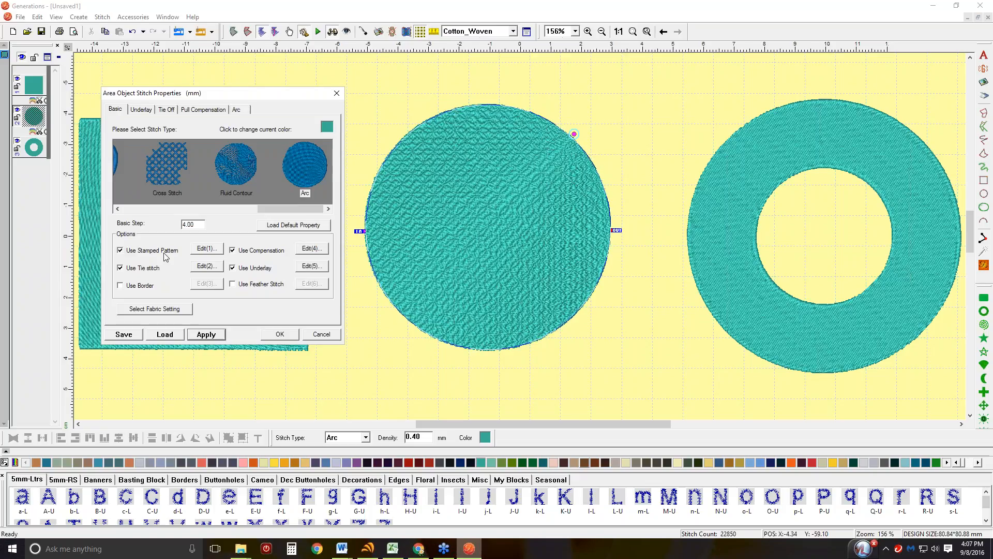
left_click(200, 249)
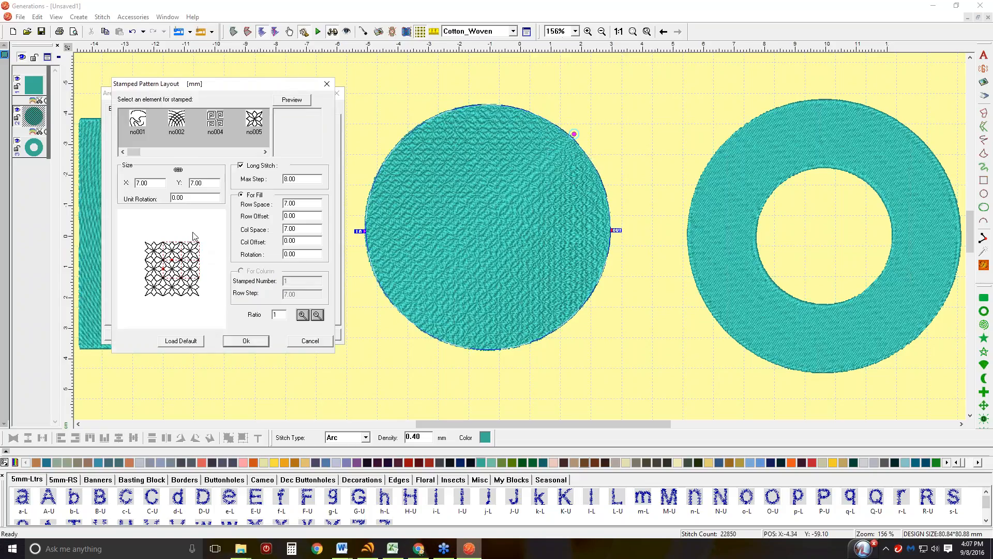
left_click(177, 122)
left_click(247, 340)
left_click(209, 334)
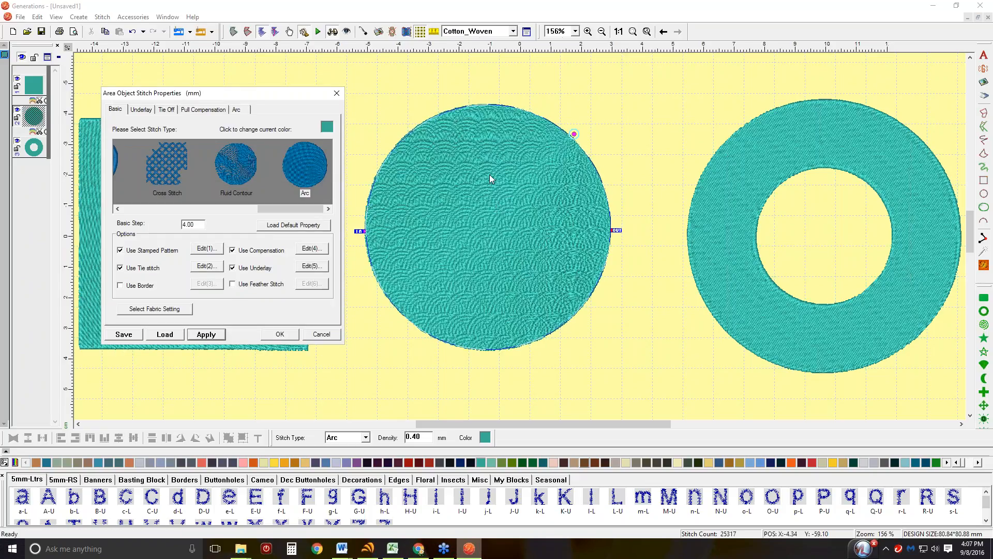
Step: Accept the stitch properties, move the circle's arc center point just below its bottom edge and regenerate the stitches
left_click(279, 333)
left_click(282, 335)
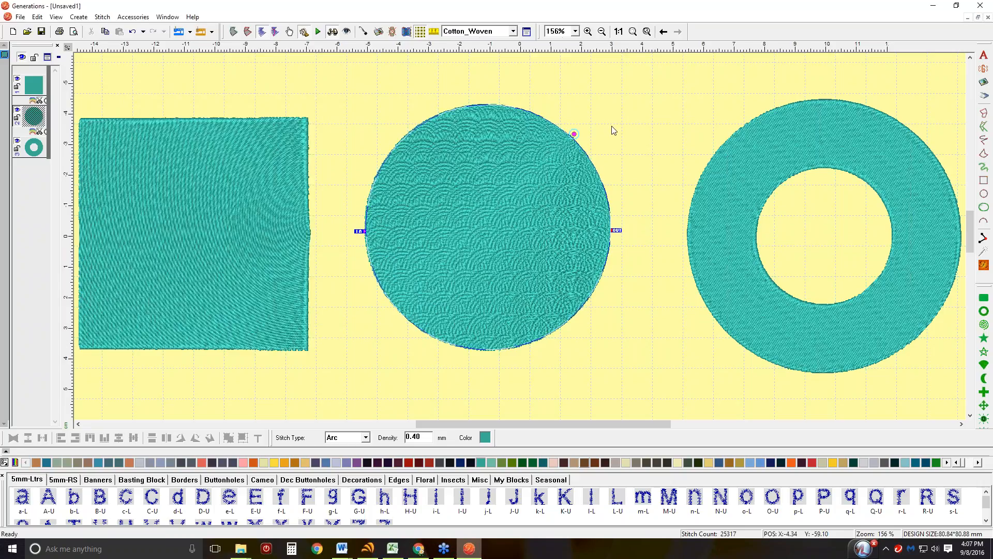
left_click(553, 380)
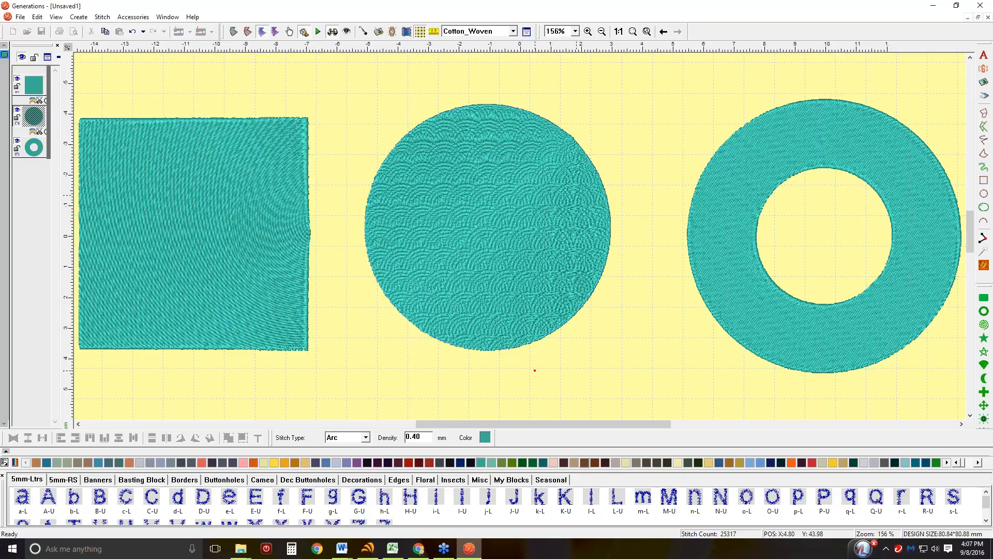
left_click(489, 362)
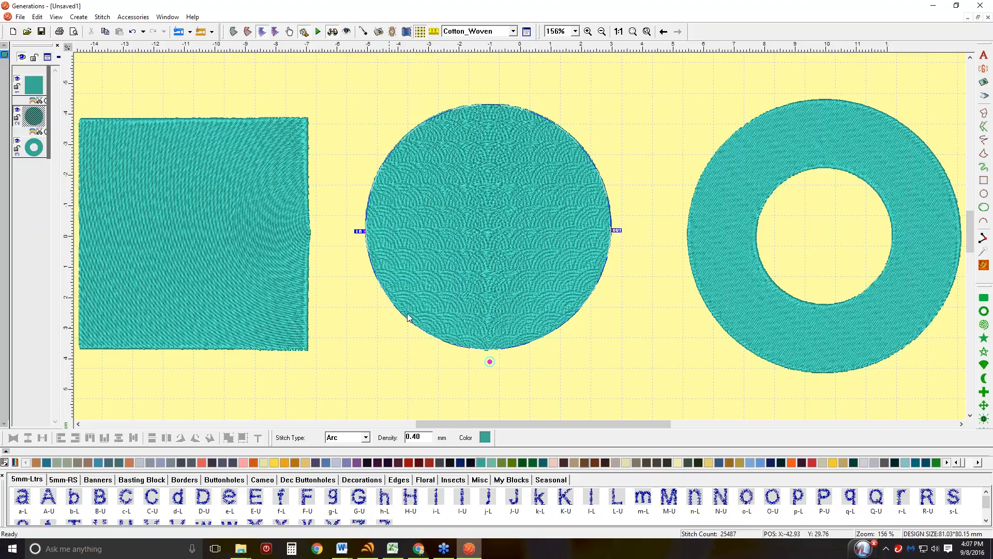
Step: Disable the stamped pattern on the circle's Arc fill and apply the change
left_click(527, 32)
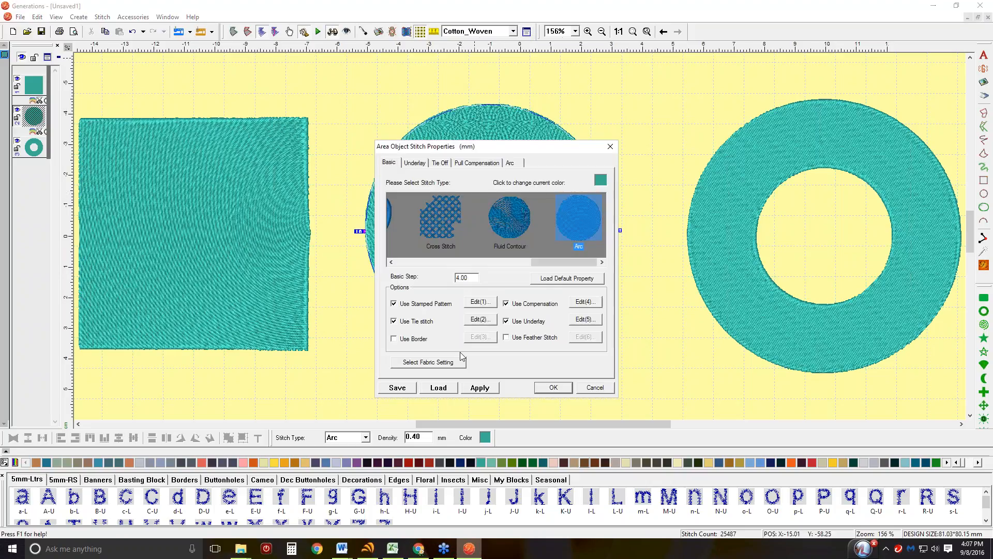
left_click(395, 304)
left_click(479, 387)
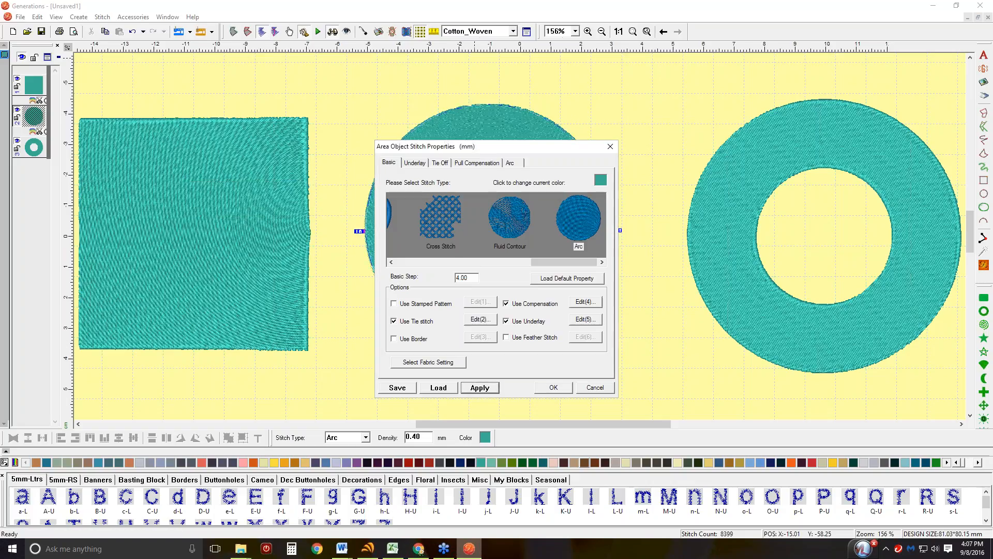
left_click_drag(529, 144, 244, 81)
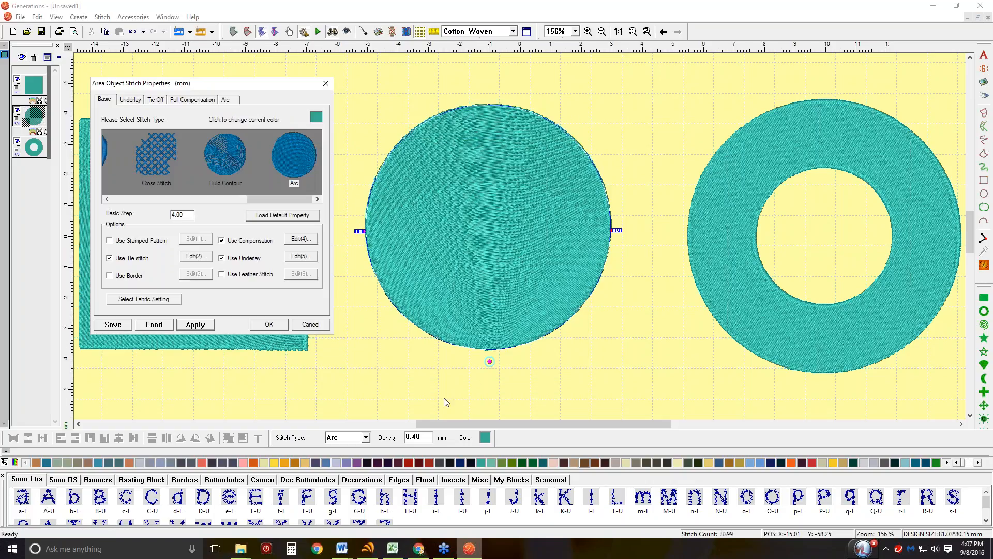
left_click(261, 325)
Step: Move the circle's arc center point farther below the circle and regenerate the stitches
left_click(491, 387)
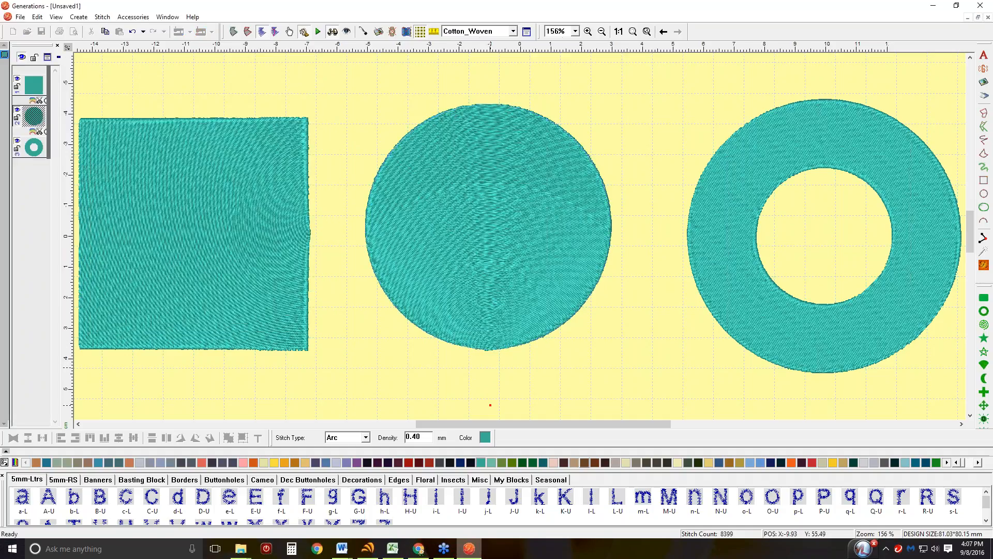
left_click_drag(491, 417, 491, 417)
left_click(983, 265)
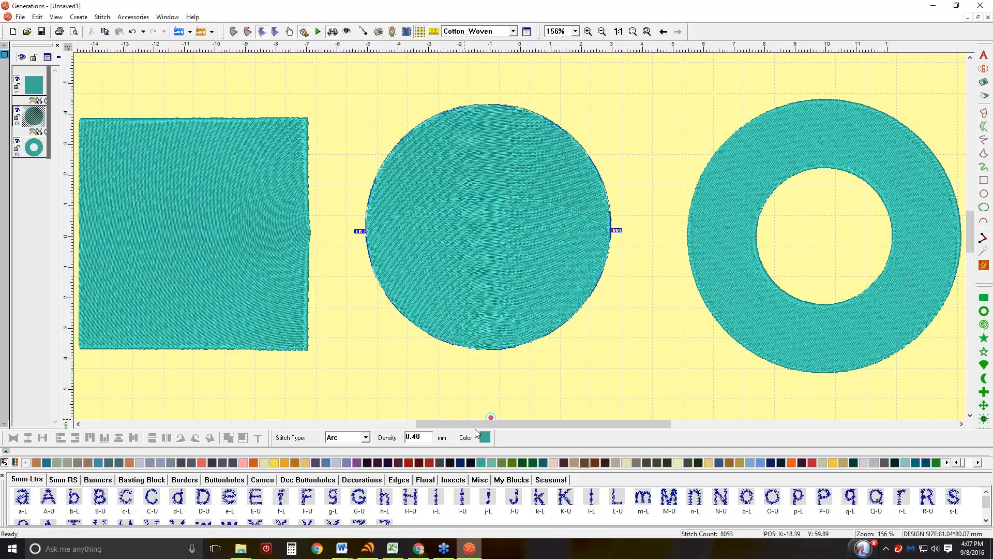
Step: Try the circle's arc center point far out near the ring's top, then place it at the circle's upper-right edge and regenerate
left_click_drag(491, 417, 523, 394)
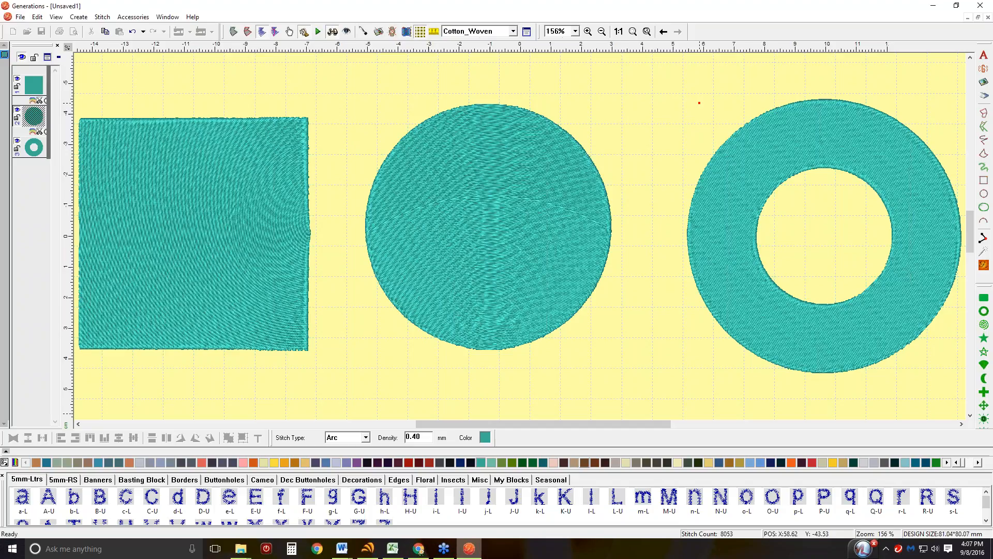
left_click_drag(699, 101, 699, 101)
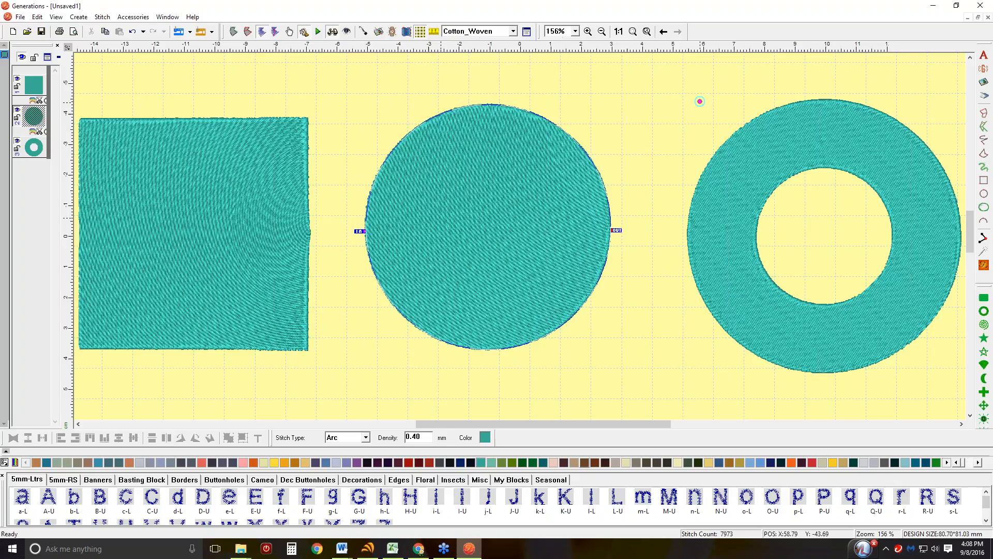
left_click_drag(700, 101, 759, 80)
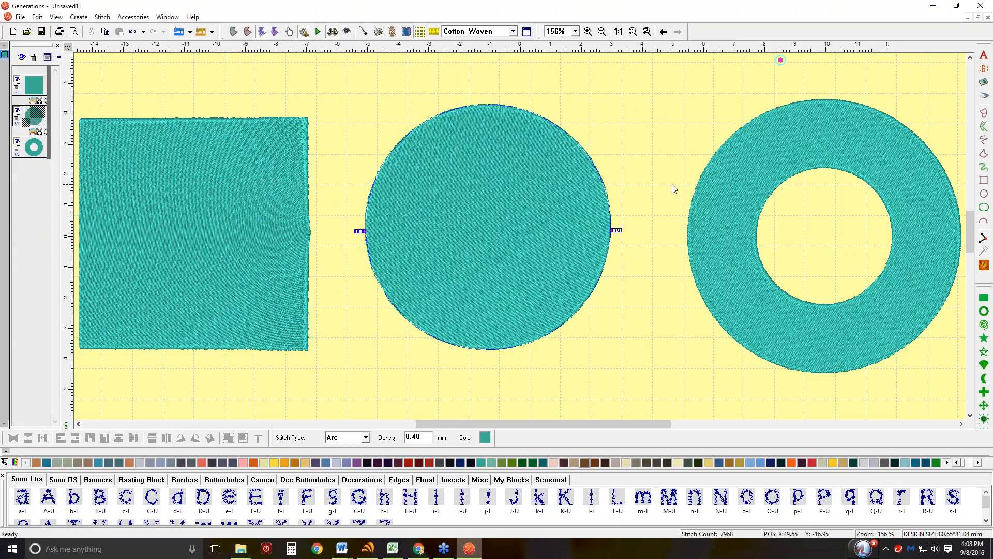
left_click_drag(781, 60, 614, 102)
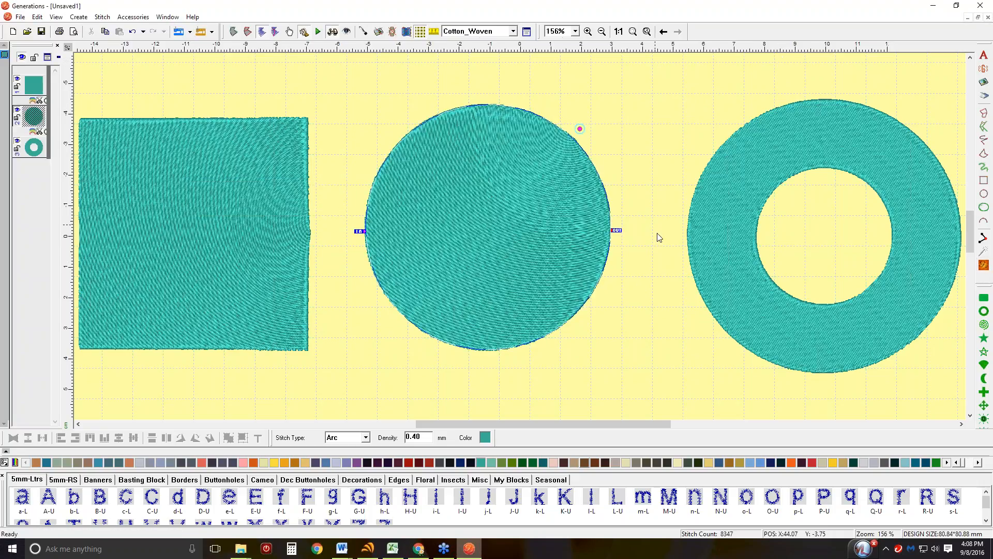
Step: Change the ring's stitch type to Arc and generate its stitches
left_click(732, 313)
left_click_drag(427, 421, 506, 424)
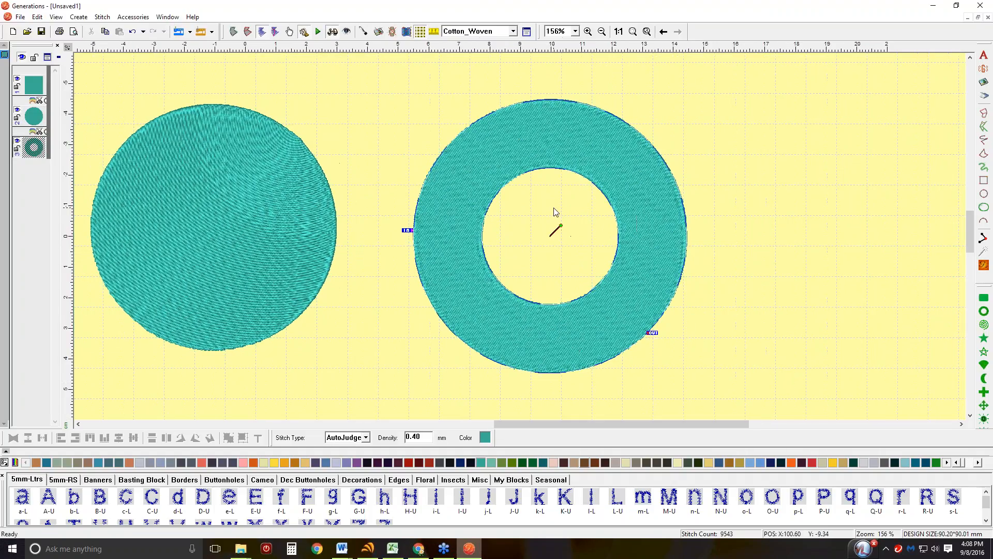
left_click(365, 438)
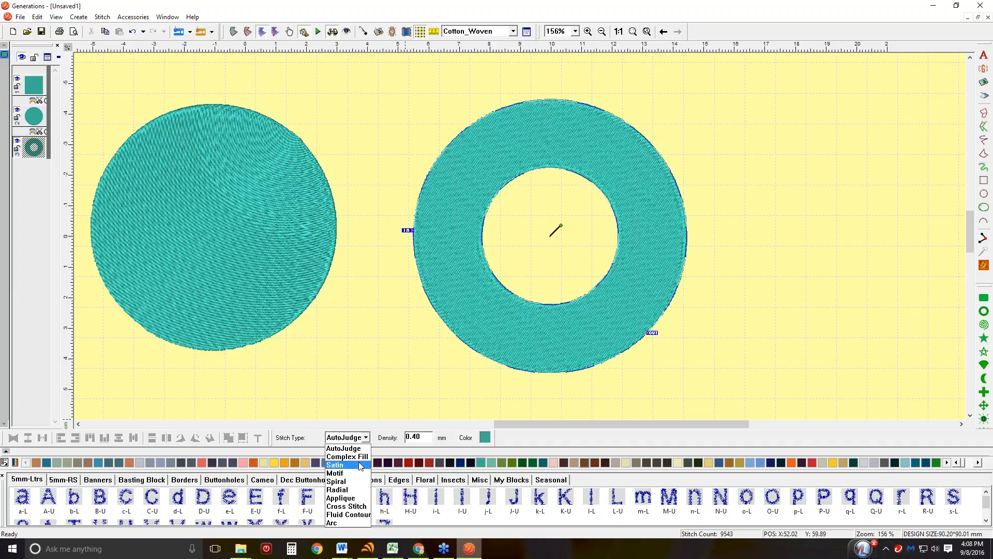
left_click(344, 522)
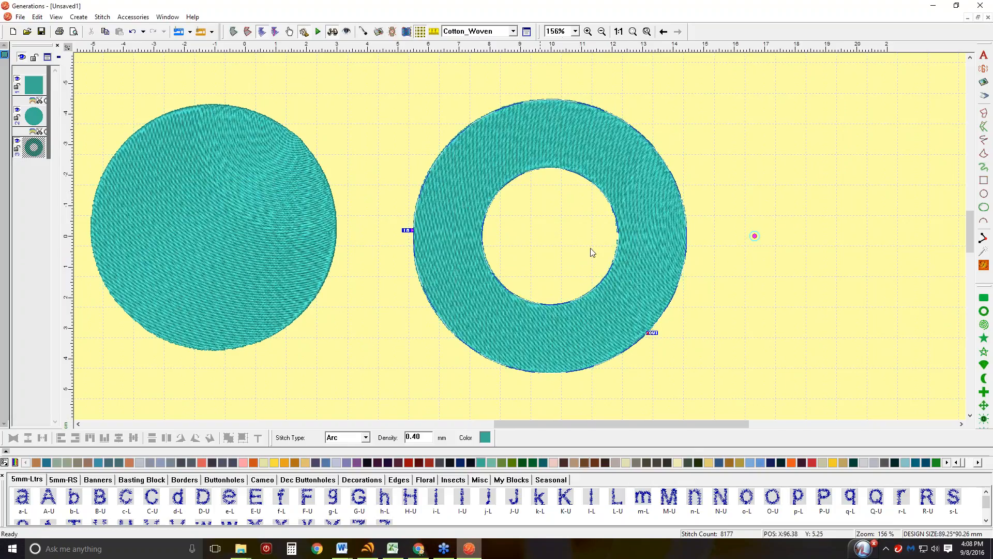
Step: Try the ring's arc center point near its right edge and inside the hole, then place it just outside the upper-right edge and regenerate
left_click(707, 227)
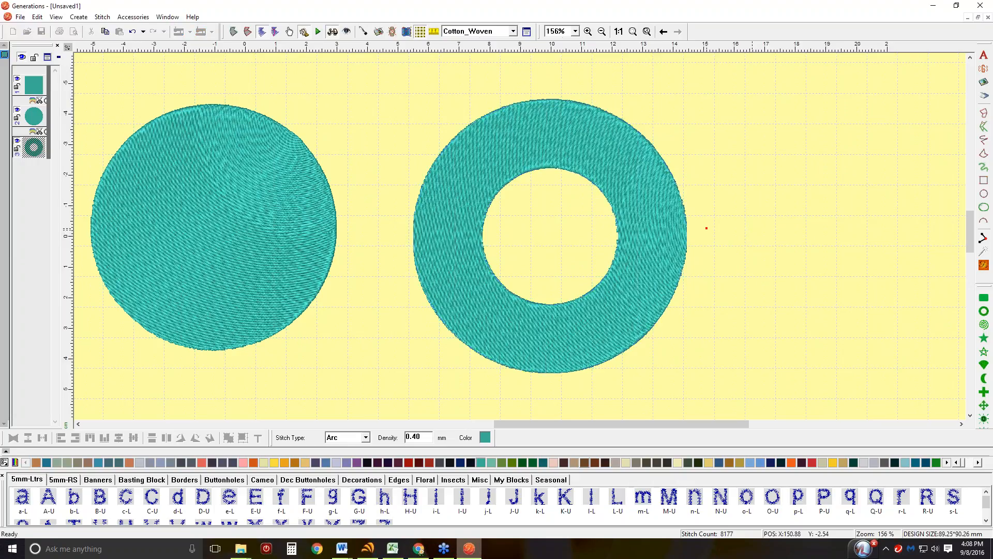
left_click(982, 268)
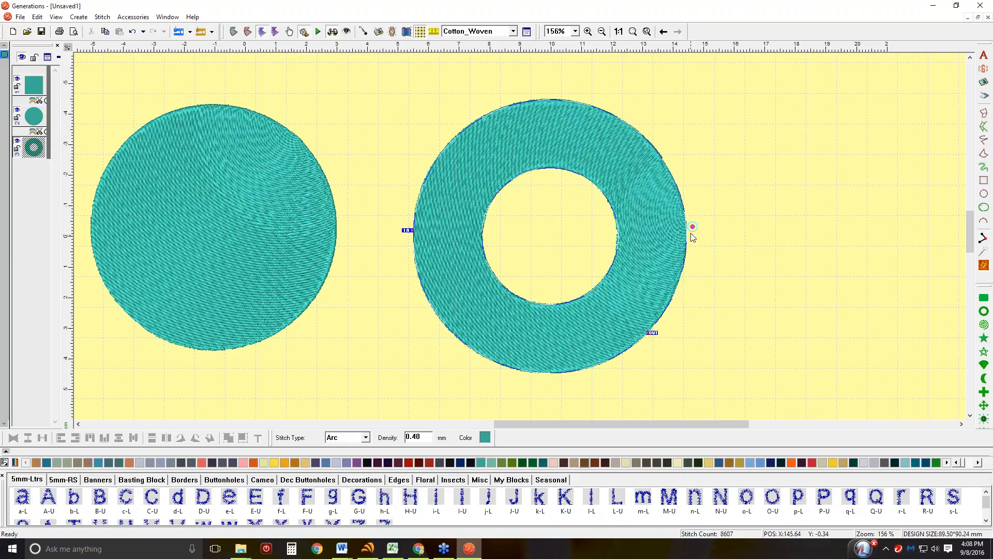
left_click_drag(693, 226, 645, 225)
left_click_drag(546, 240, 607, 157)
left_click_drag(625, 99, 625, 100)
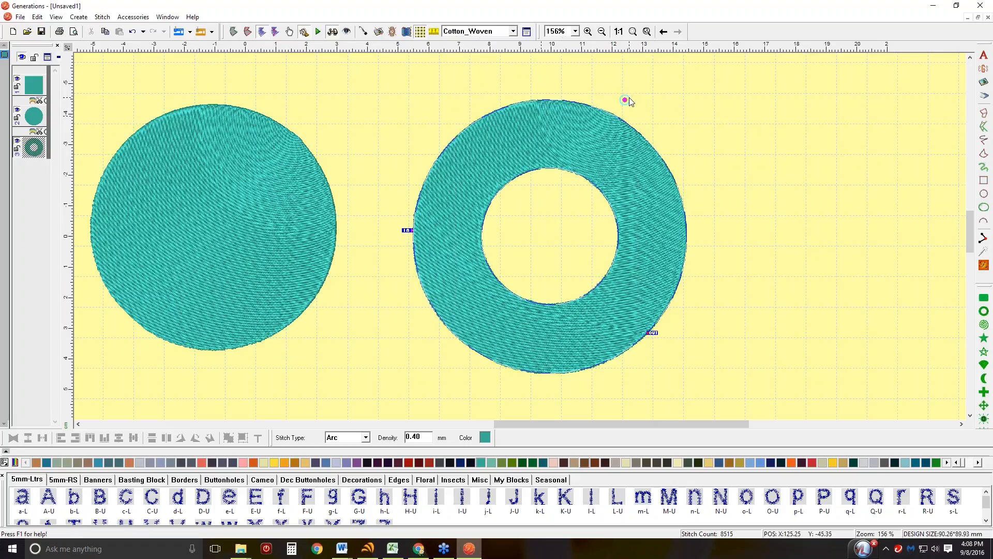
left_click_drag(526, 424, 417, 427)
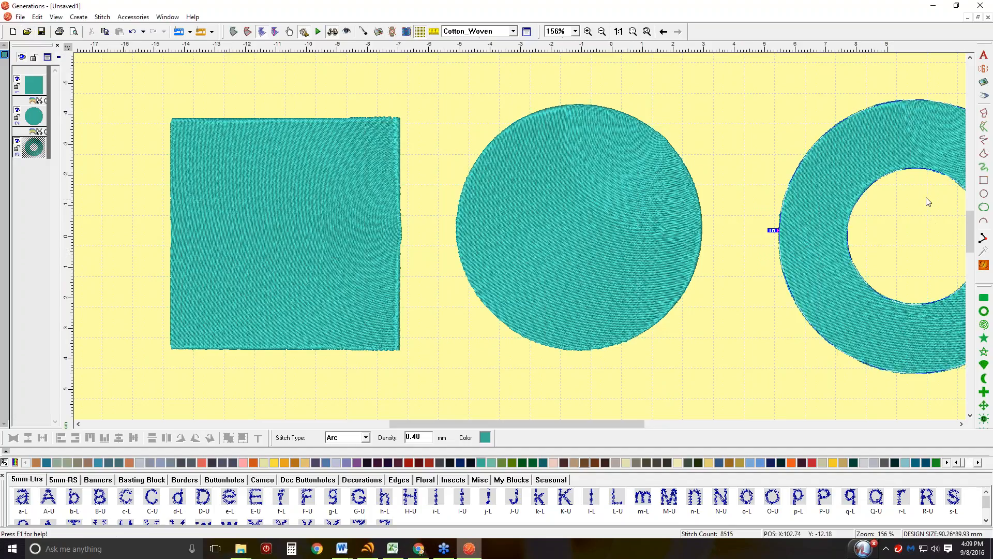
Step: In a new design, create a freehand area about 260 by 145 mm with three jagged peaks, a straight base and a rounded left end
left_click(14, 32)
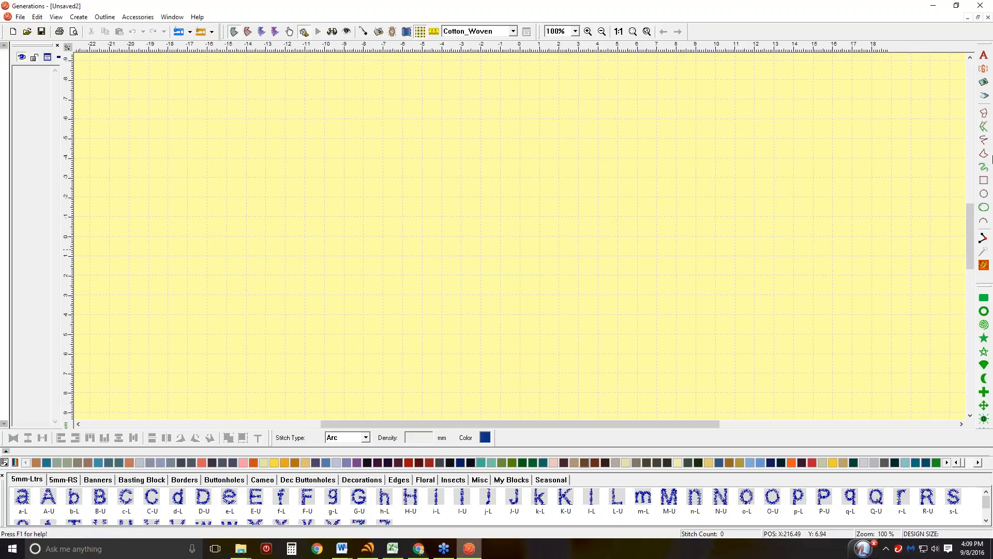
left_click(984, 154)
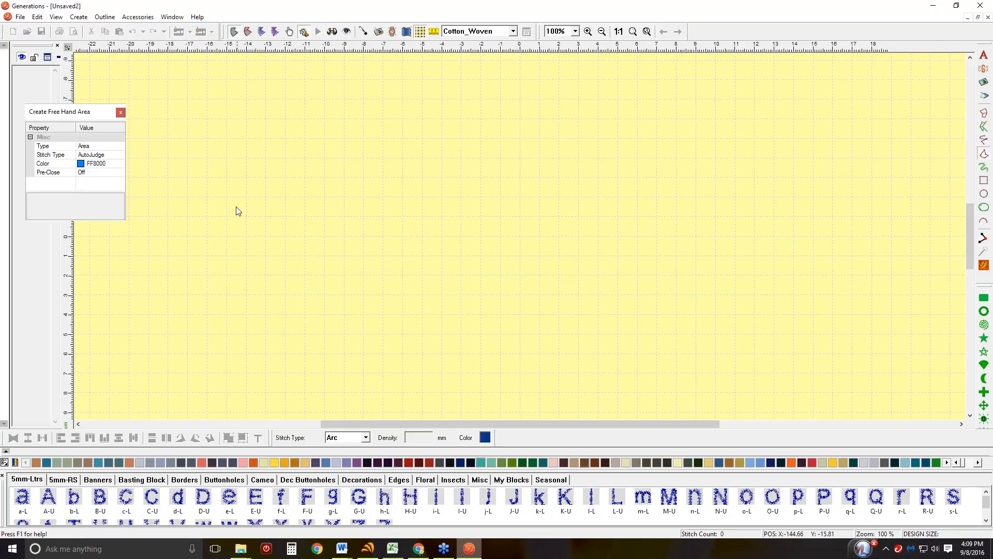
left_click(230, 222)
left_click(362, 106)
left_click(400, 275)
left_click(460, 156)
left_click(499, 313)
left_click(644, 116)
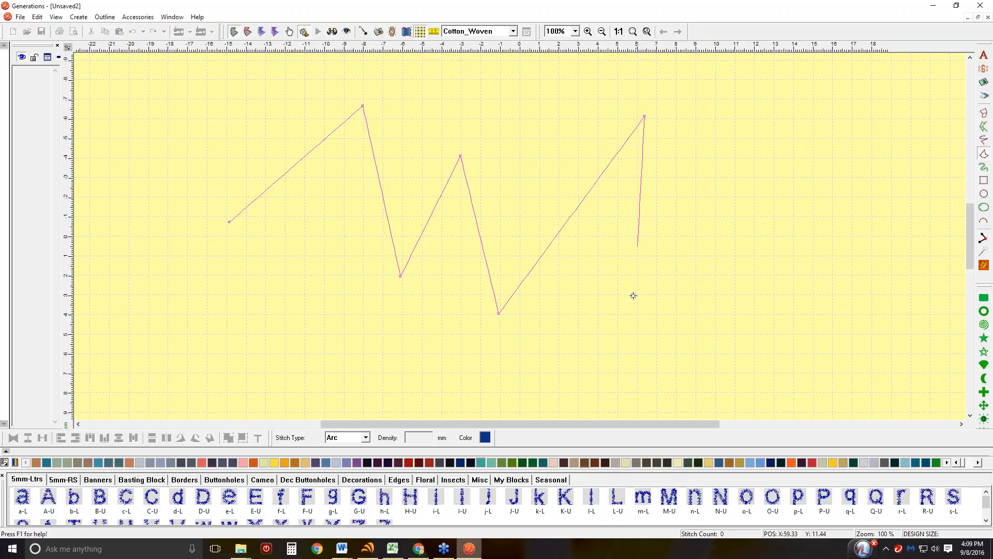
left_click(678, 386)
left_click(283, 379)
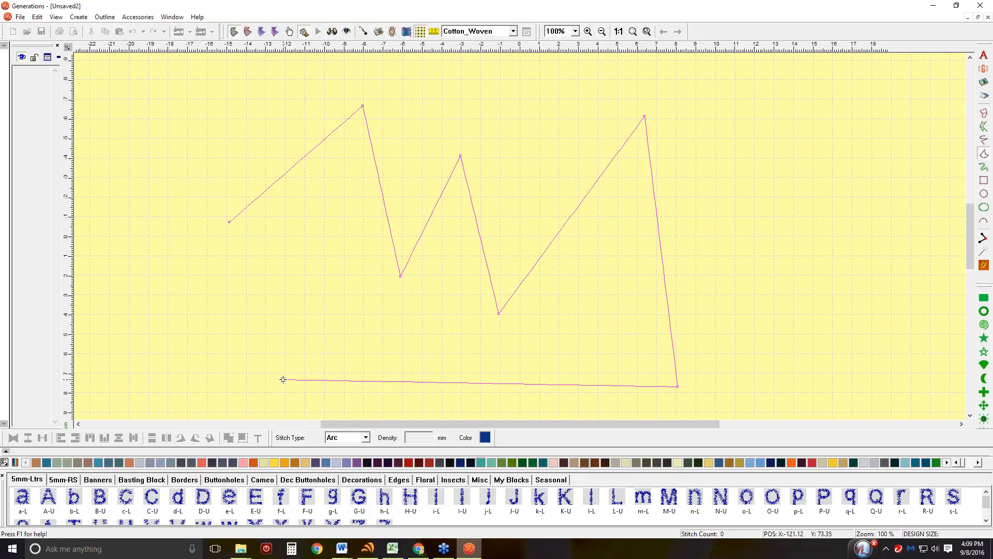
left_click(221, 322)
right_click(173, 248)
key("Return")
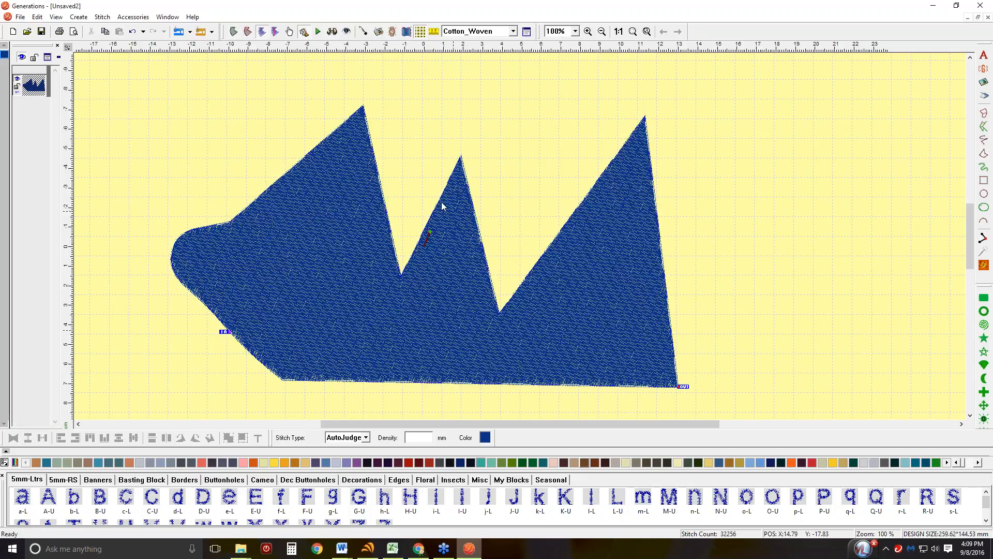
Step: Change the jagged area's stitch type to Arc and its thread color to teal
left_click(371, 437)
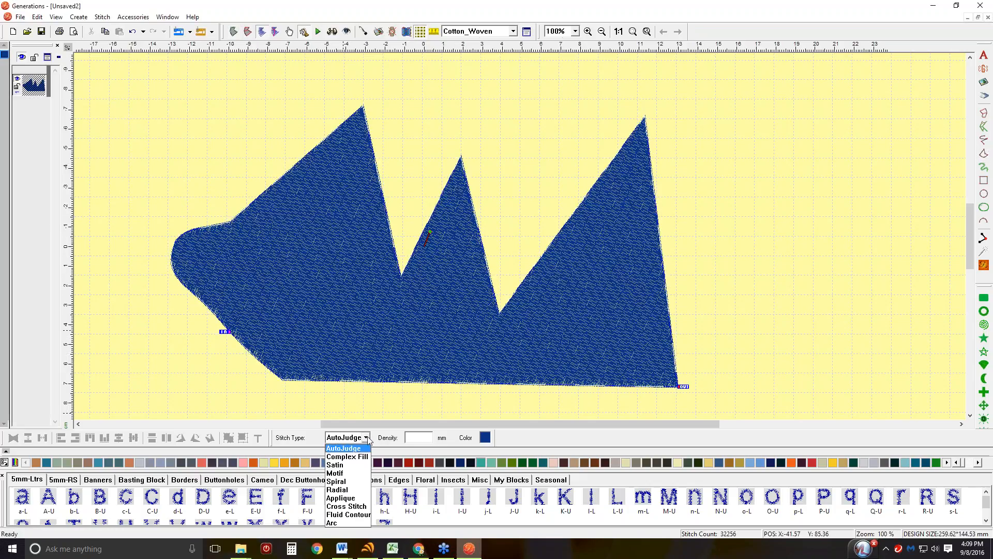
left_click(336, 523)
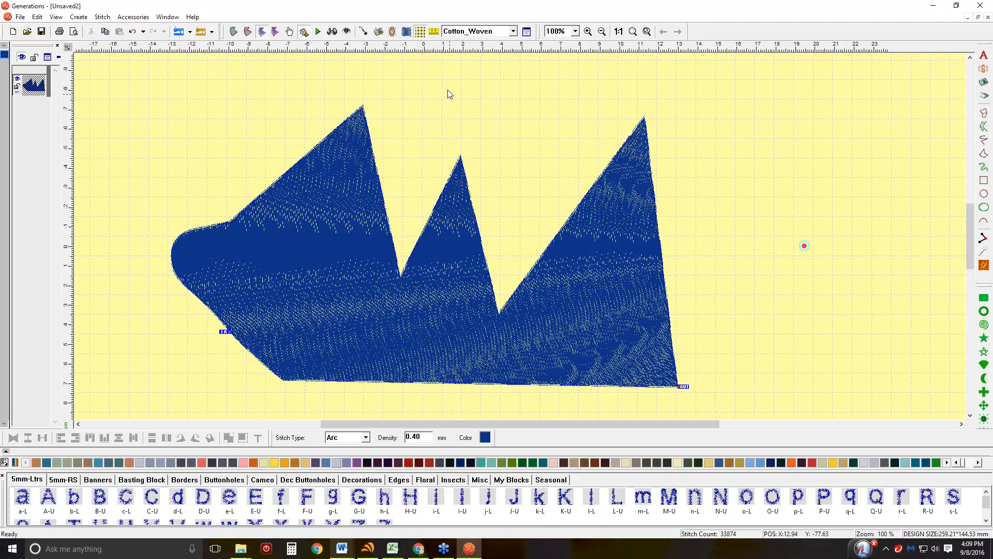
left_click(489, 462)
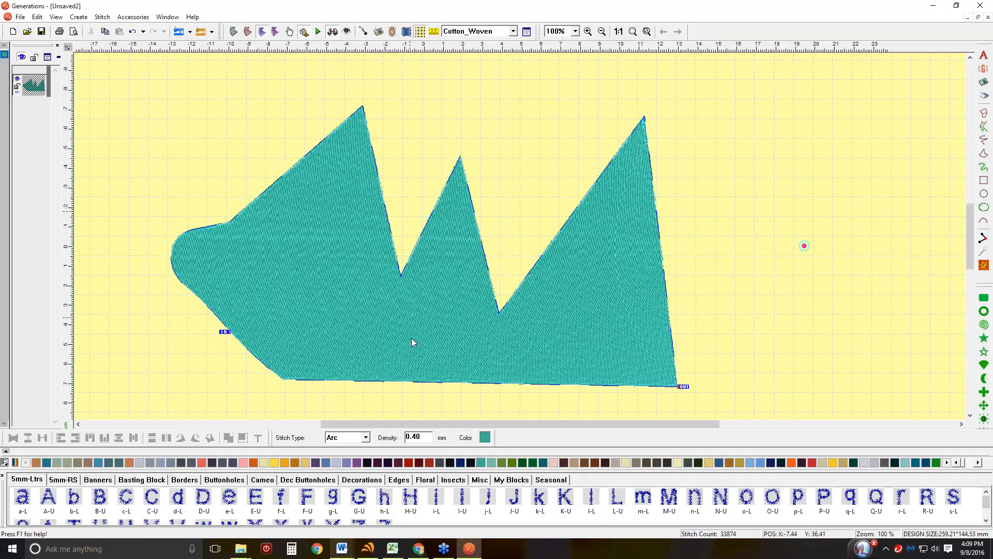
Step: Move the area's arc center point into the gap between the middle and right peaks and regenerate the stitches
left_click(802, 243)
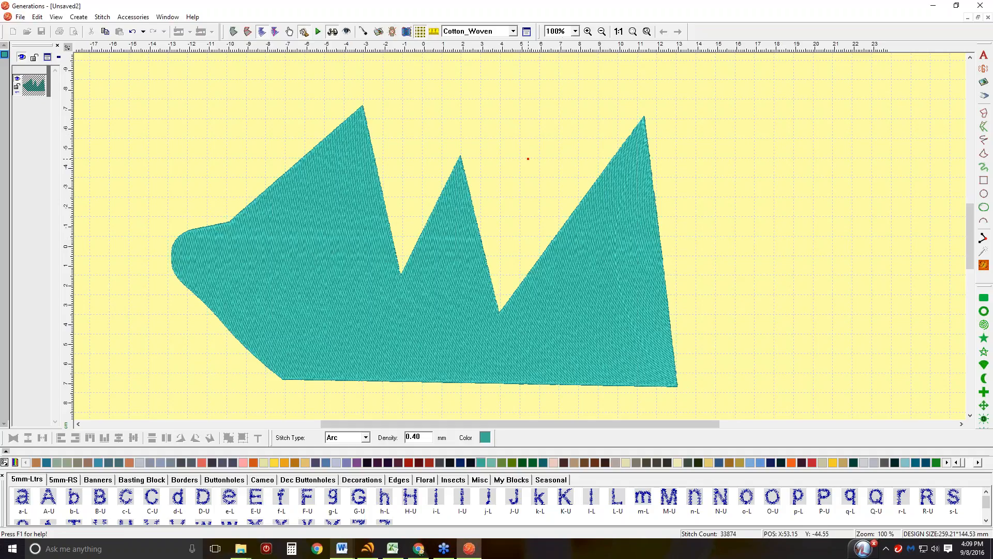
left_click_drag(527, 157, 527, 157)
left_click(983, 265)
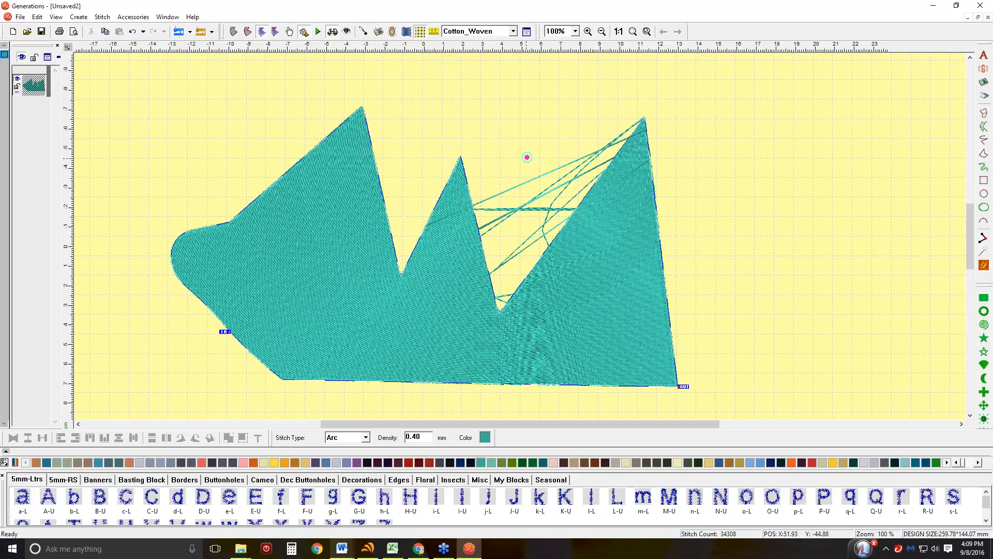
Step: Move the arc center point above the area, slightly right of the middle peak, regenerate and examine the stitches
left_click(525, 155)
left_click_drag(489, 63, 489, 64)
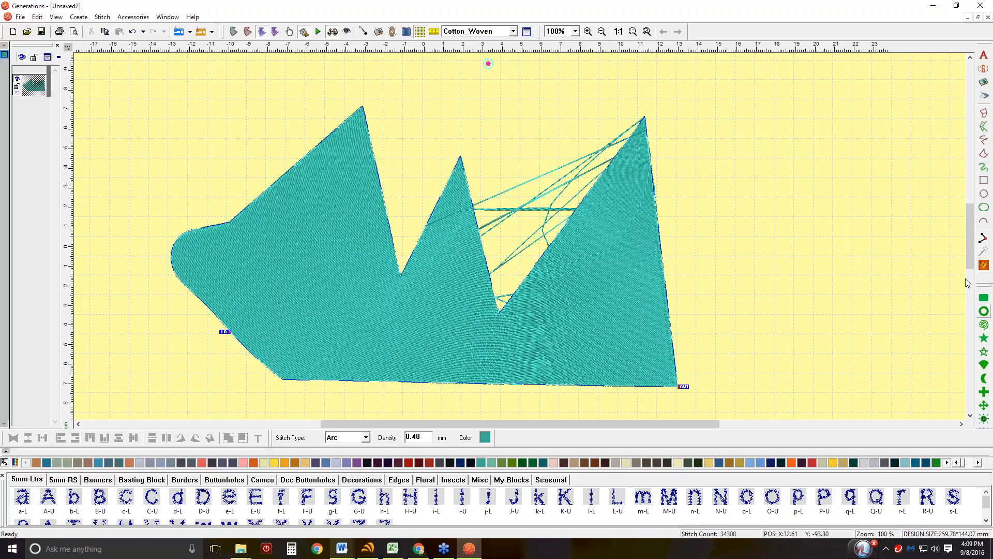
scroll(934, 216, "up", 1)
left_click(984, 266)
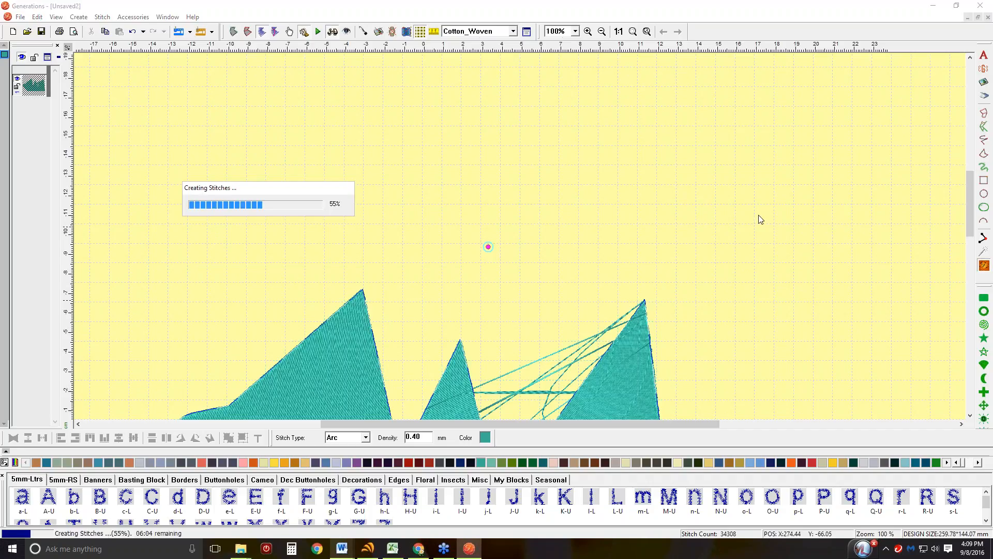
scroll(729, 176, "down", 1)
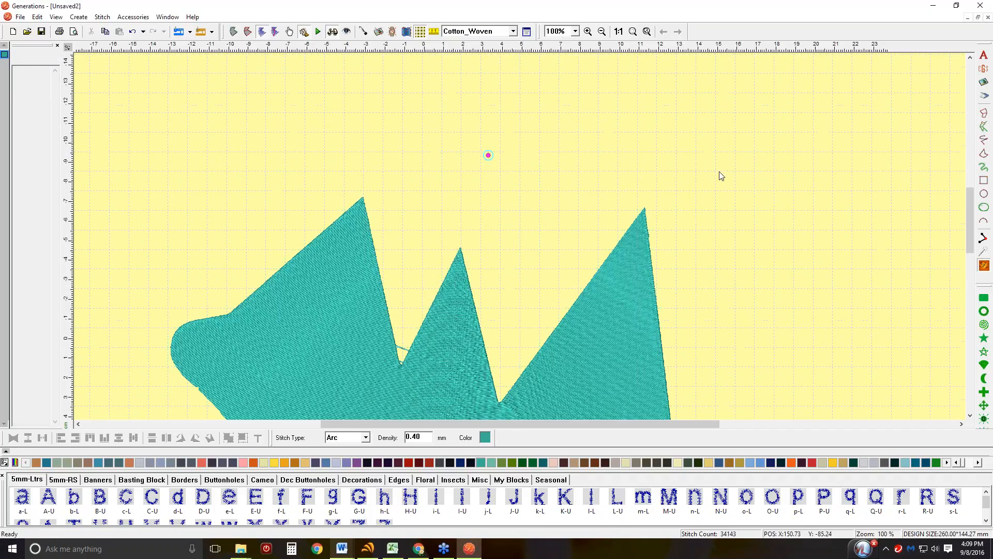
scroll(489, 264, "down", 1)
scroll(494, 162, "up", 1)
Step: Move the arc center point high above the tip of the middle peak, regenerate and examine the stitches across the gaps
left_click_drag(488, 155, 266, 175)
left_click_drag(462, 89, 462, 89)
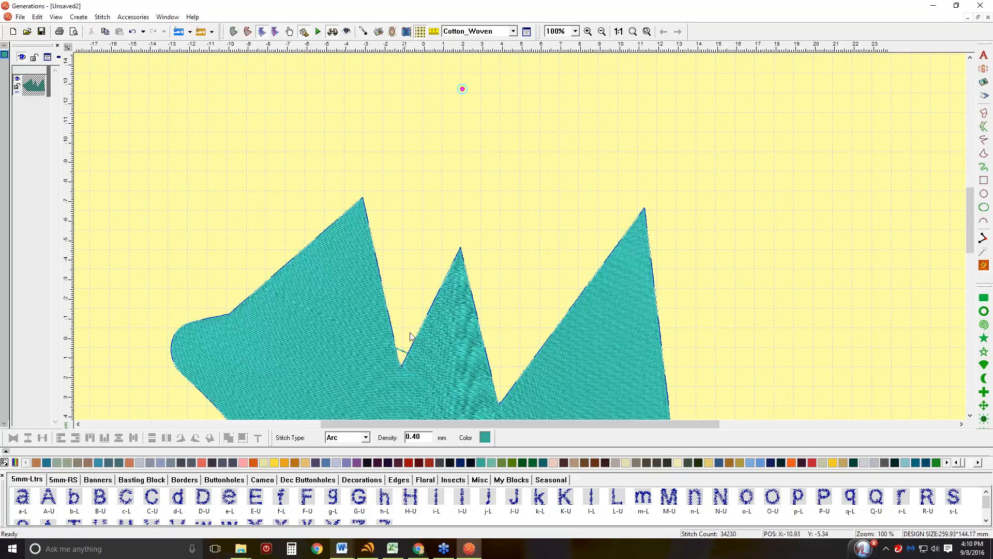
scroll(510, 313, "down", 2)
scroll(504, 288, "up", 1)
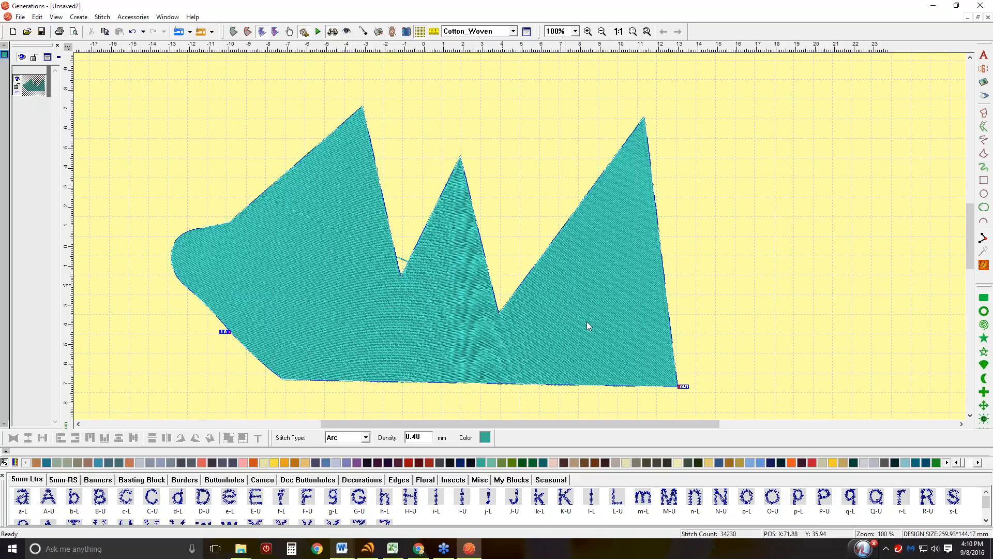
scroll(620, 305, "up", 2)
scroll(598, 281, "down", 2)
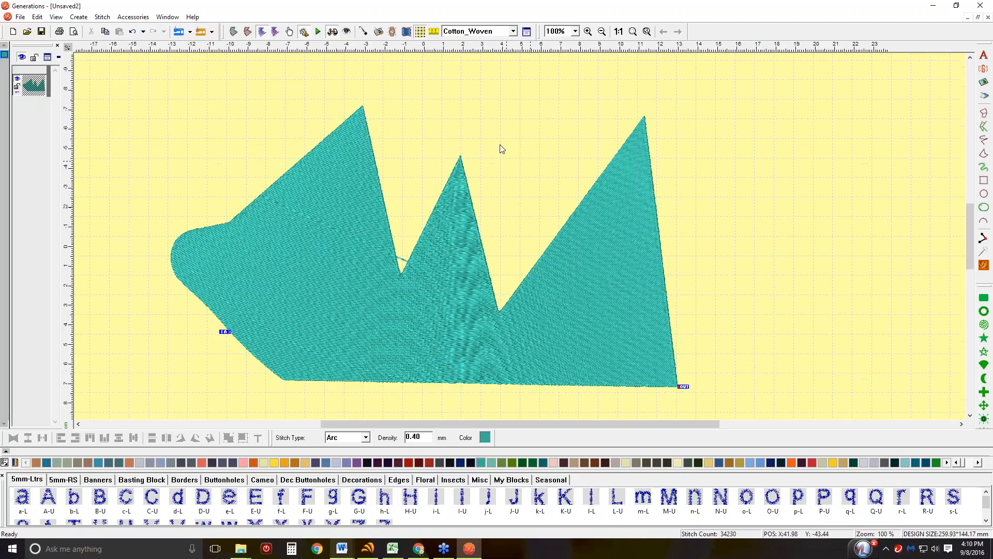
Step: Regenerate the jagged area with the arc center point below its bottom edge, and again with it just above the middle peak's tip
scroll(529, 213, "up", 1)
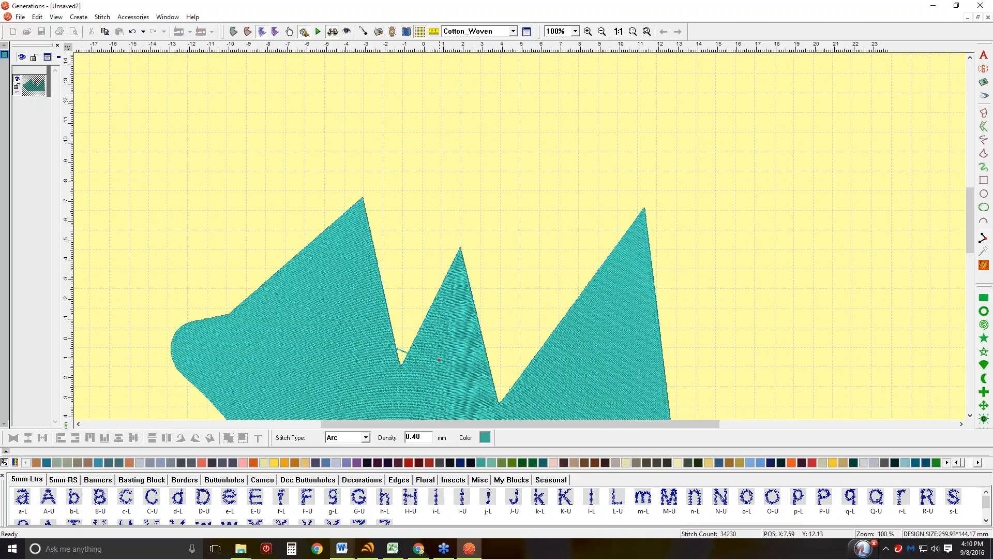
scroll(464, 89, "down", 1)
scroll(459, 412, "down", 1)
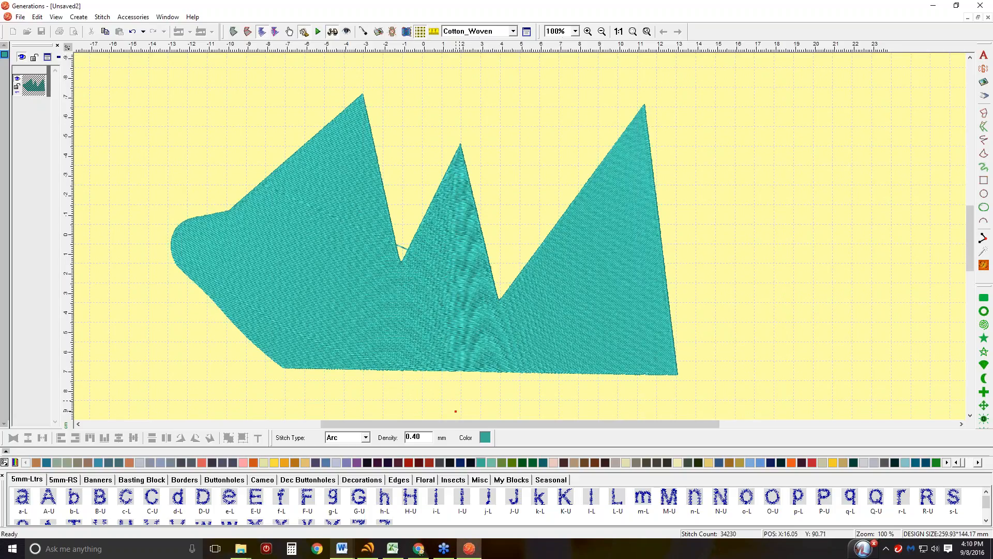
left_click(984, 266)
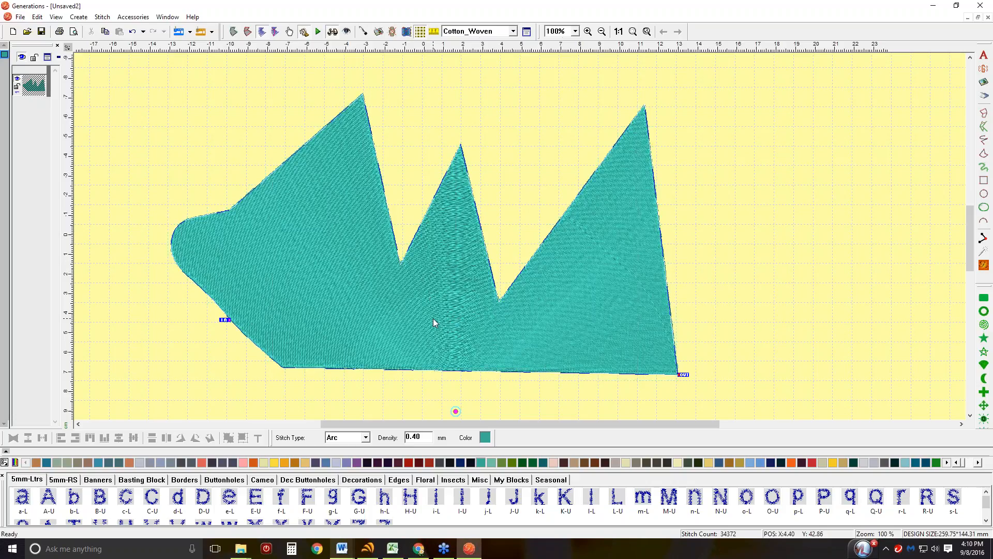
left_click_drag(455, 411, 461, 131)
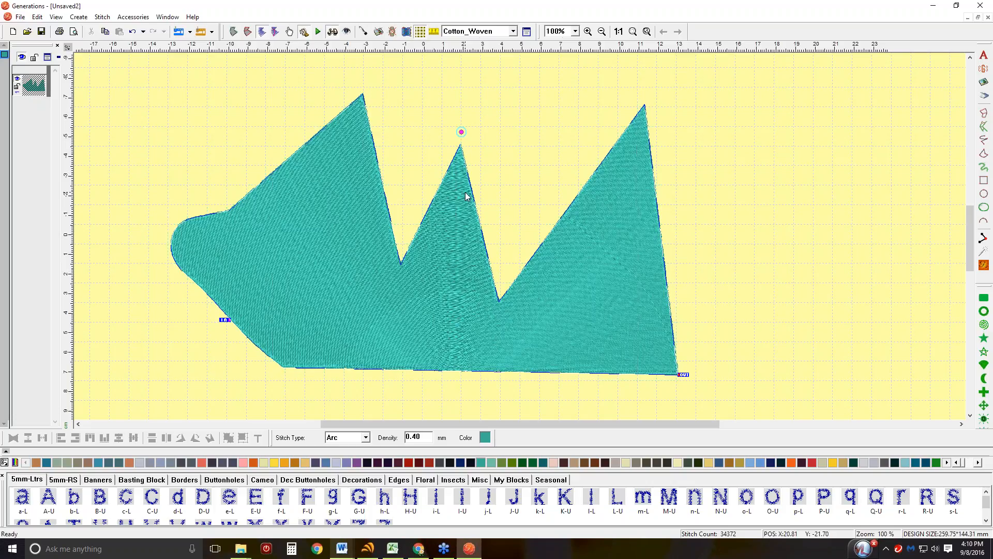
left_click(984, 265)
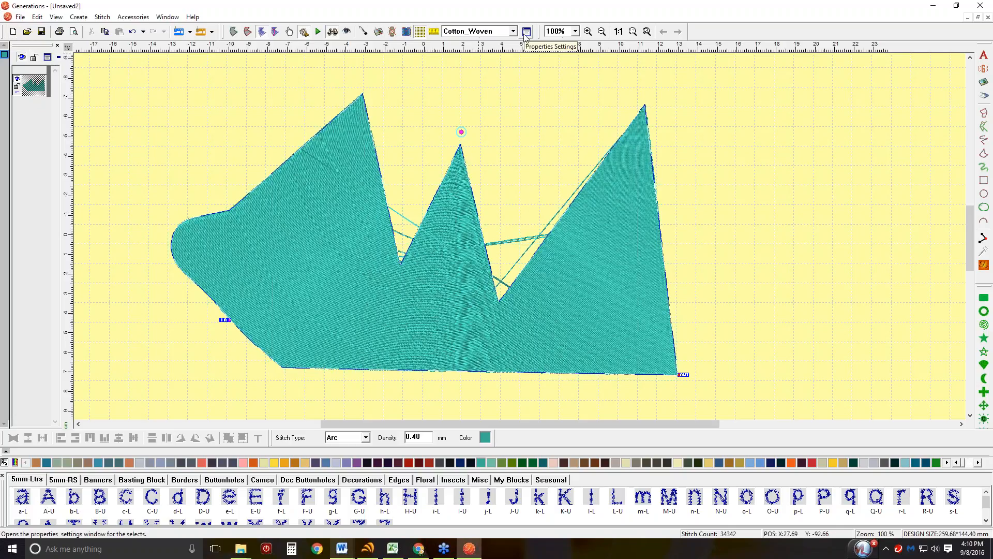
Step: In the Unsaved1 design, change the ring's stitch type to Radial with the Use Pattern option enabled
left_click(167, 16)
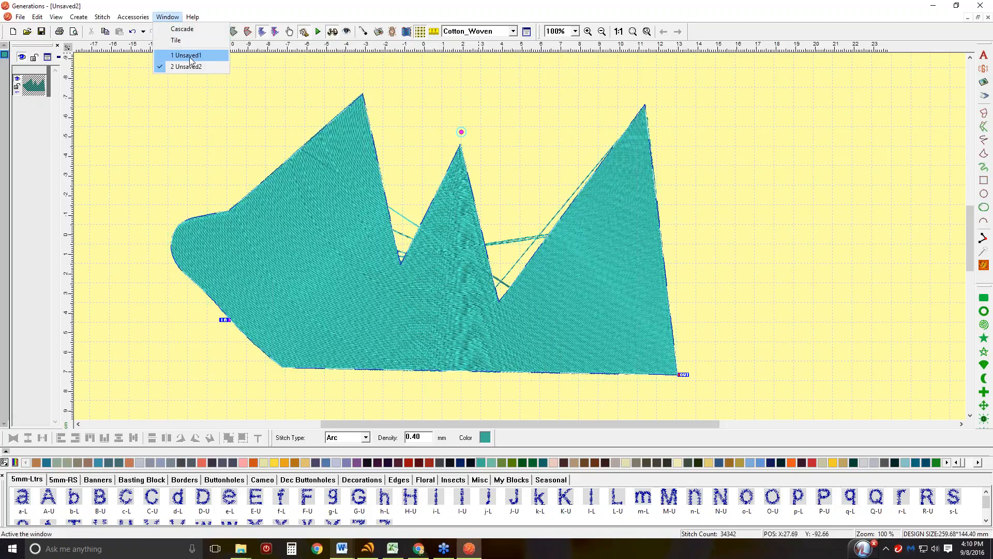
left_click(189, 57)
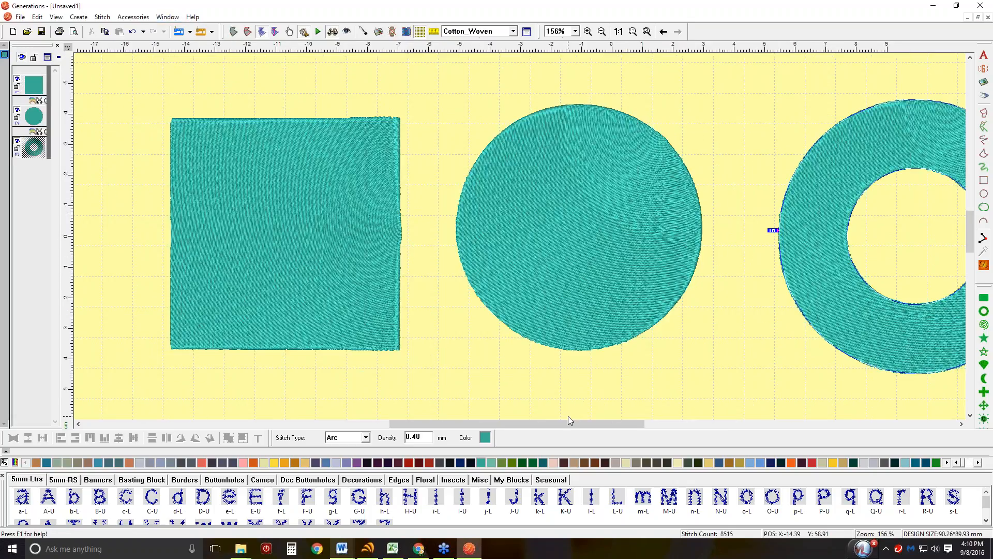
left_click_drag(566, 423, 643, 423)
left_click(823, 160)
left_click(730, 196)
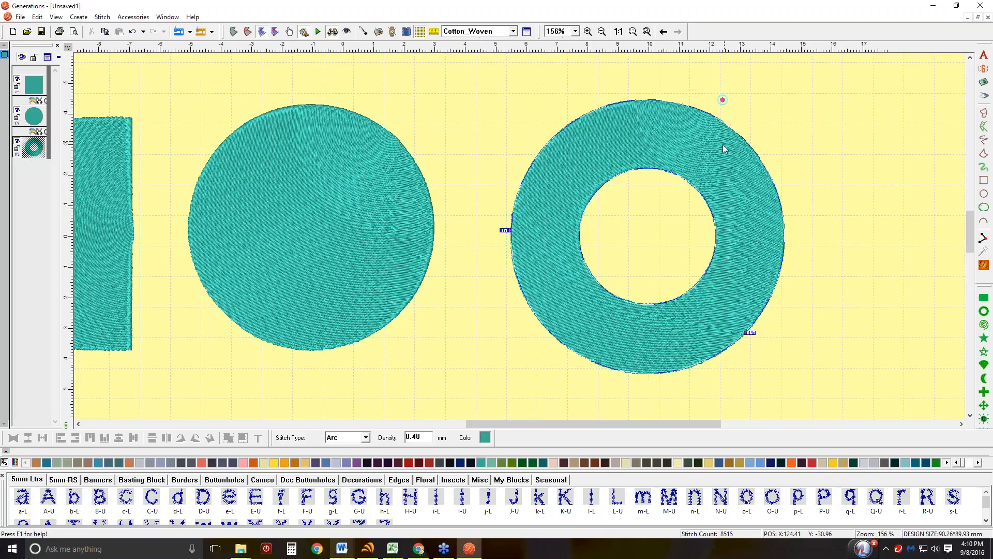
left_click(527, 31)
left_click_drag(586, 262, 527, 263)
left_click(502, 218)
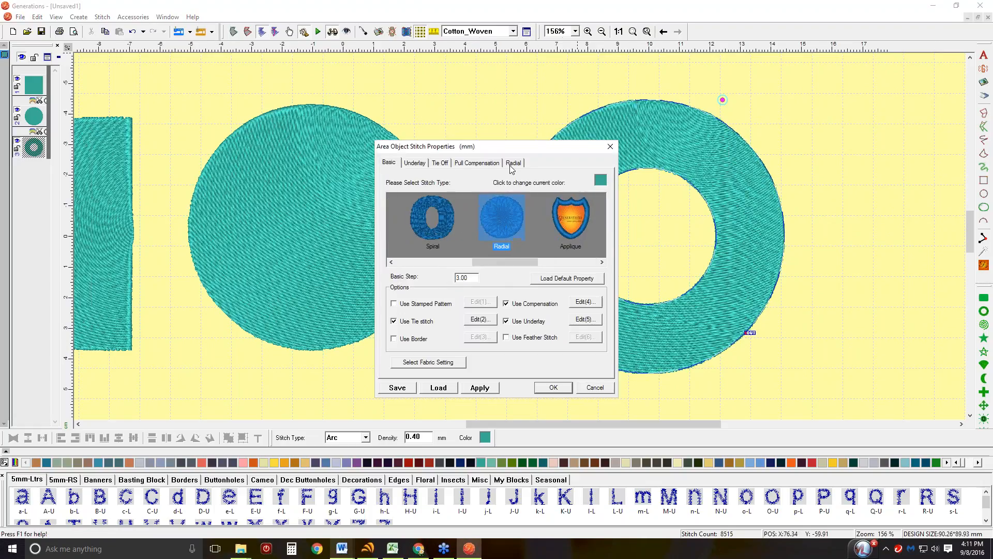
left_click(514, 163)
left_click(404, 178)
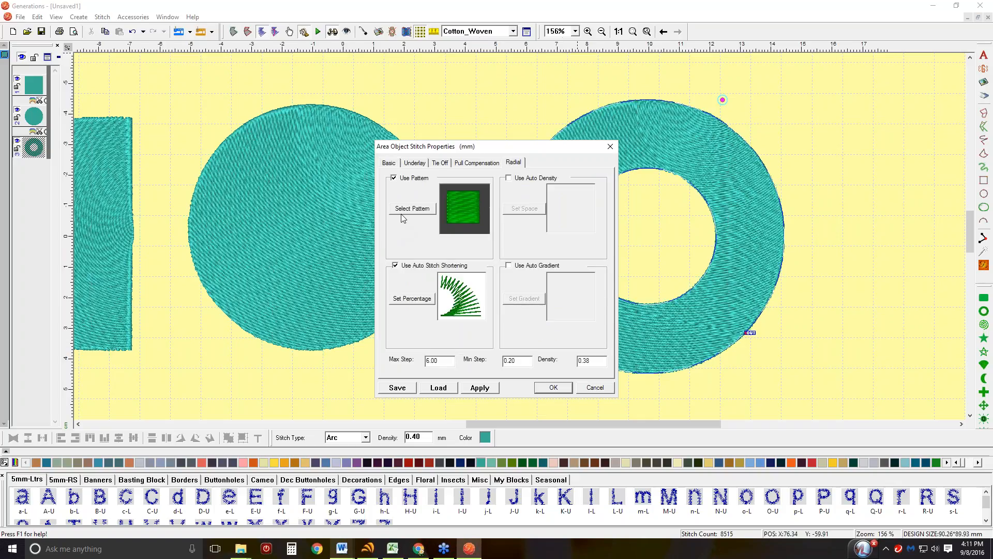
left_click(553, 388)
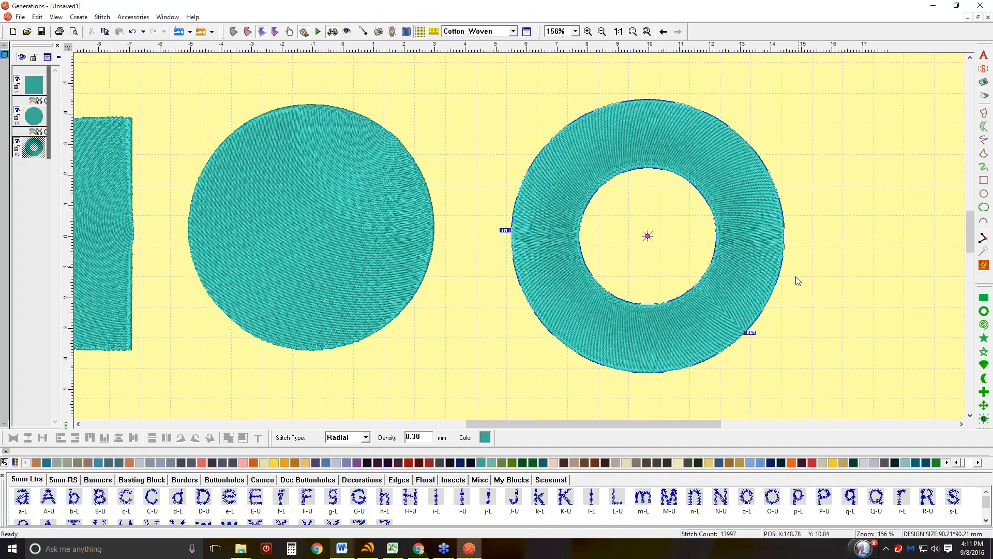
Step: Try the ring's radial center point outside its right edge, and return it to the middle of the hole, regenerating the stitches
left_click(836, 231)
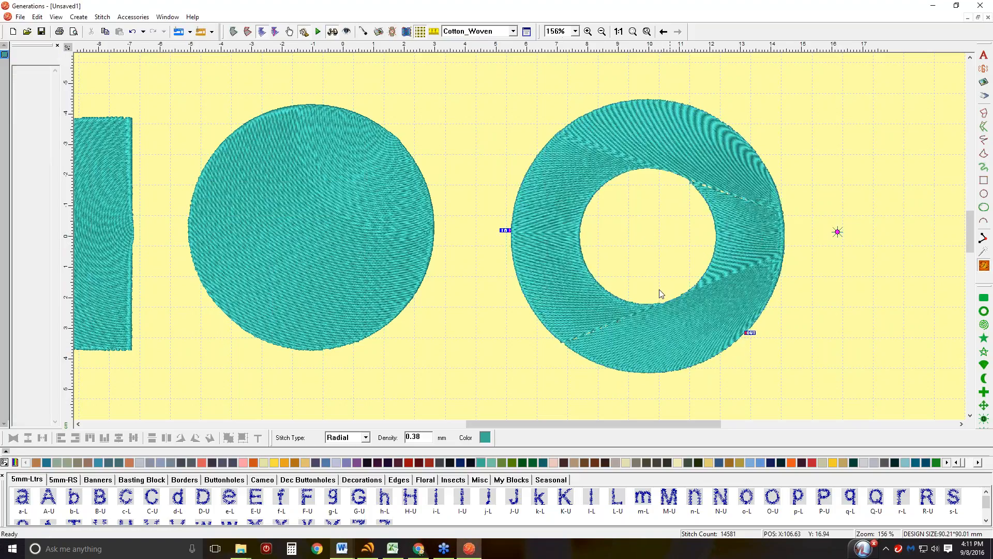
left_click(798, 228)
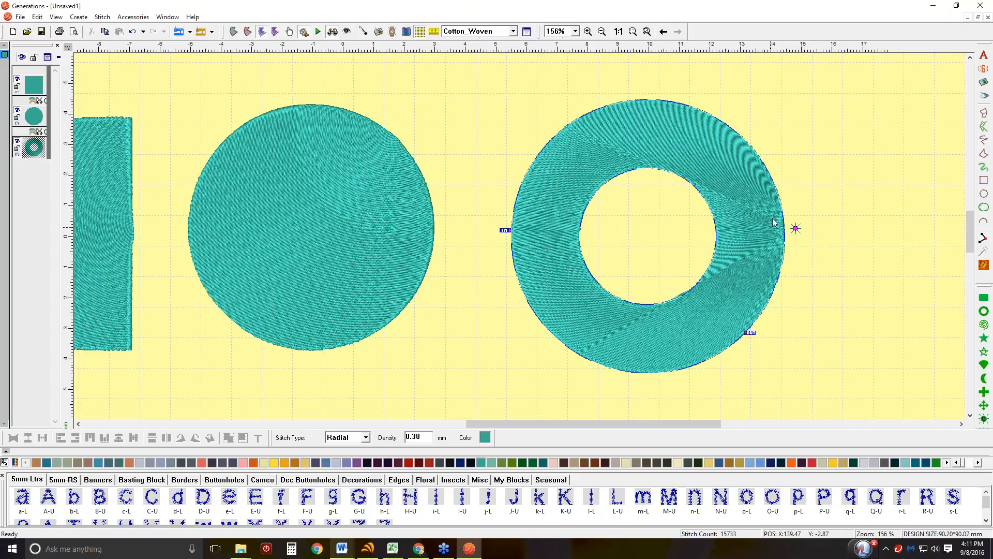
left_click_drag(796, 228, 645, 239)
left_click(984, 265)
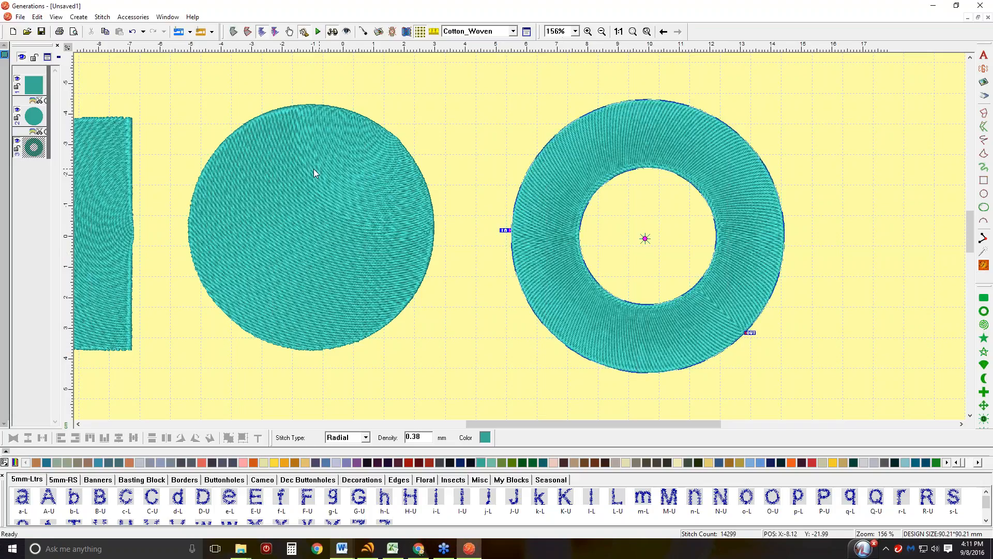
Step: Create a new blank design and switch back to the Unsaved1 design
left_click(13, 32)
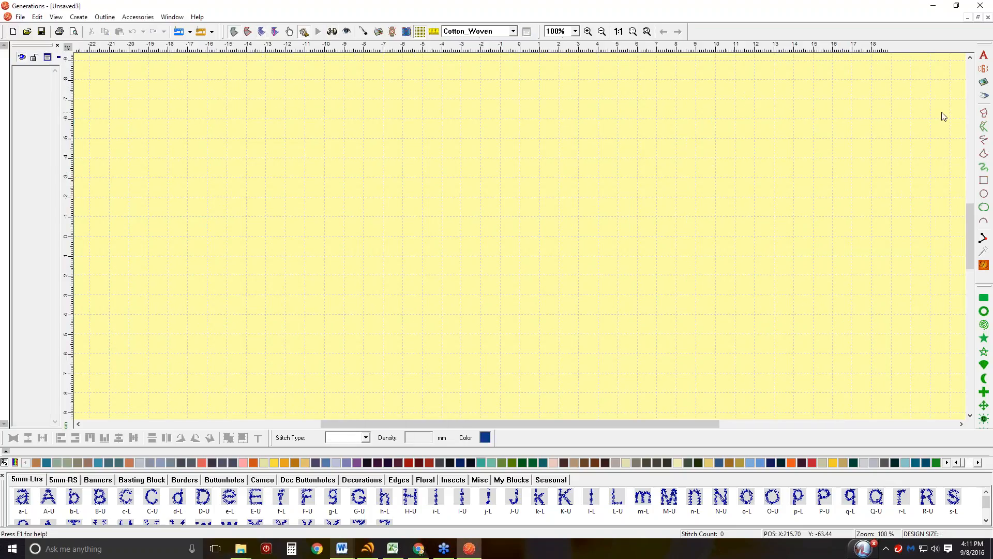
left_click(172, 17)
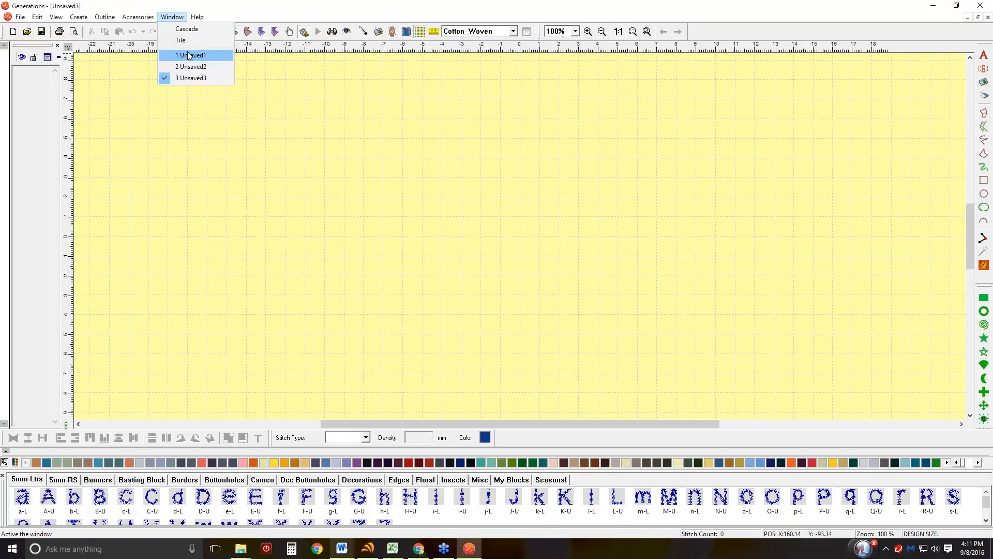
left_click(189, 55)
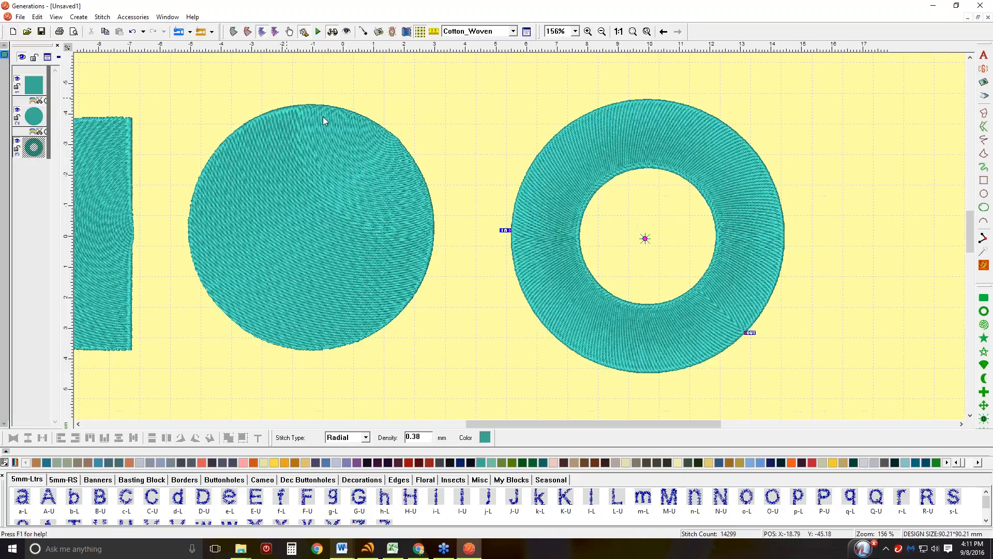
Step: Create gradient shading on the square with the Layer B color set to pink
left_click(619, 31)
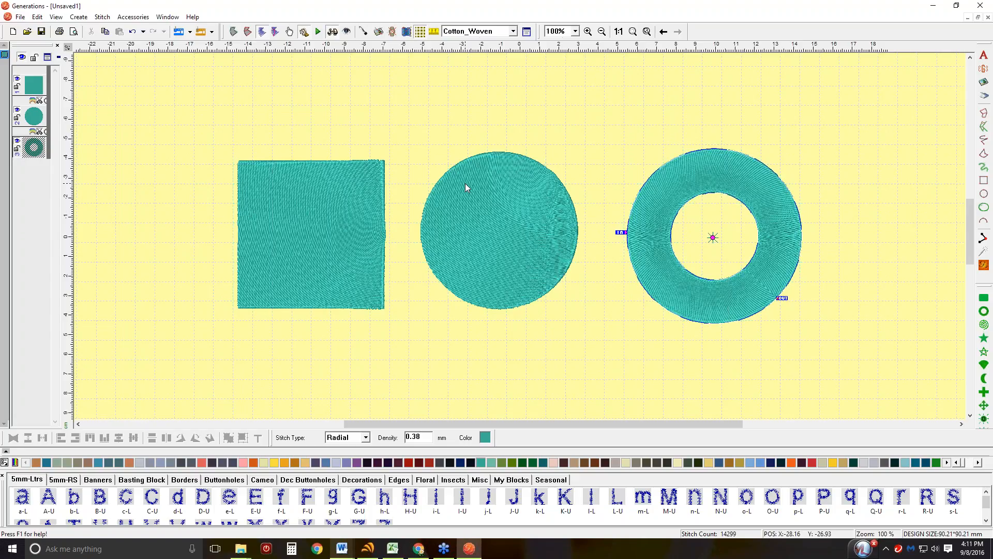
left_click(320, 217)
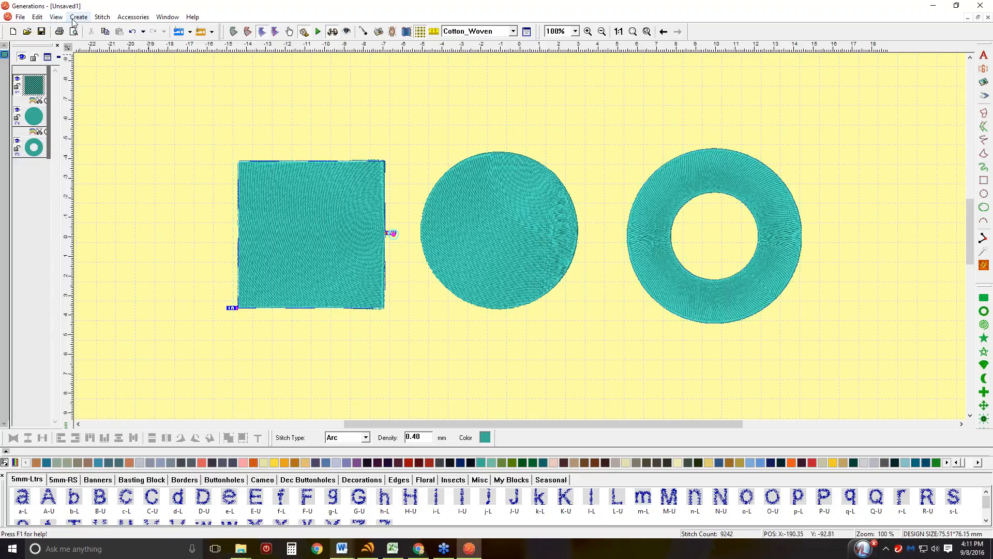
left_click(133, 17)
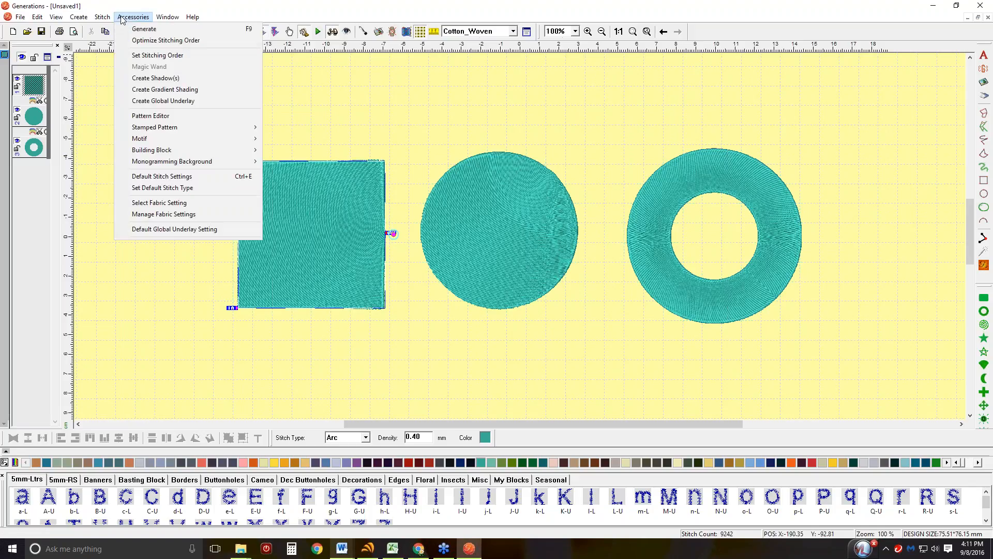
left_click(139, 90)
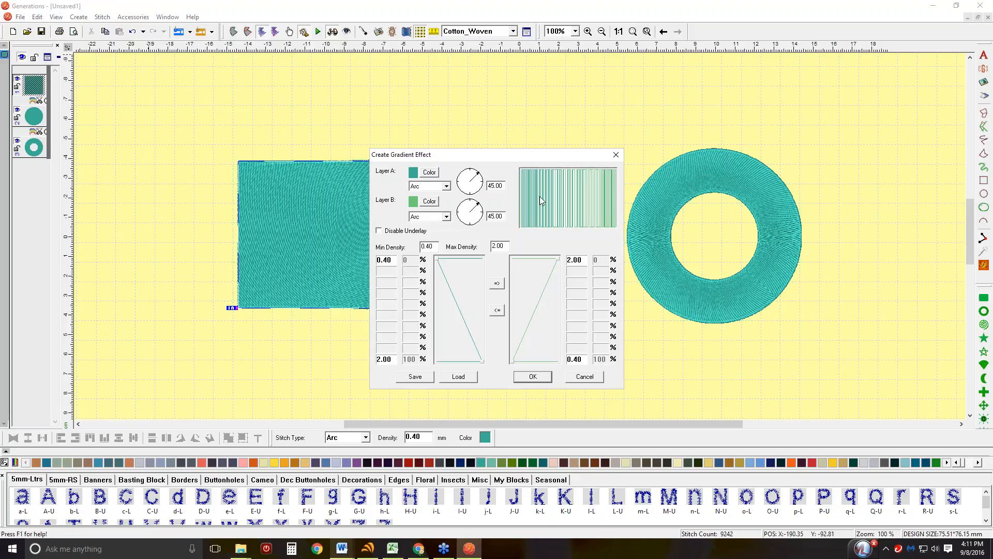
left_click_drag(538, 156, 640, 93)
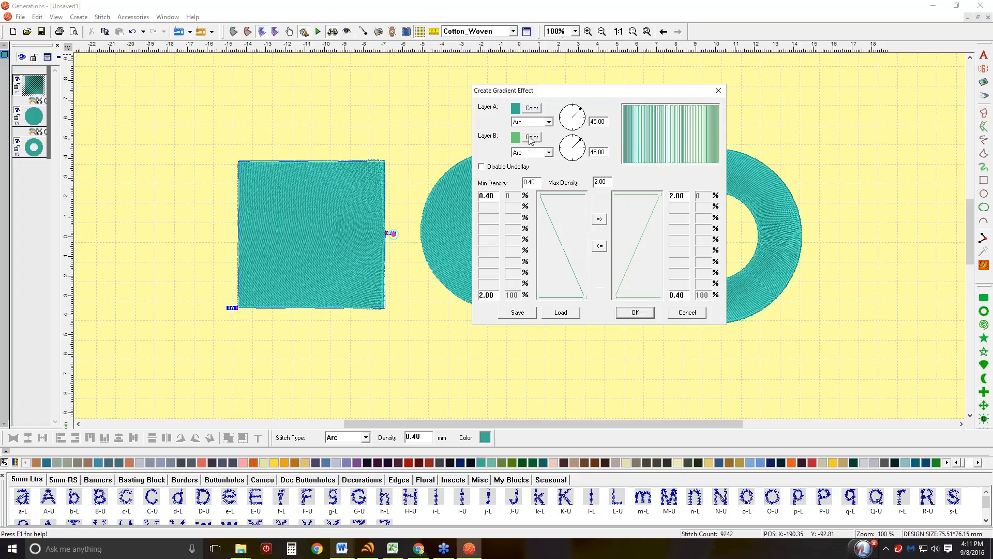
left_click(531, 139)
left_click(645, 173)
left_click(561, 280)
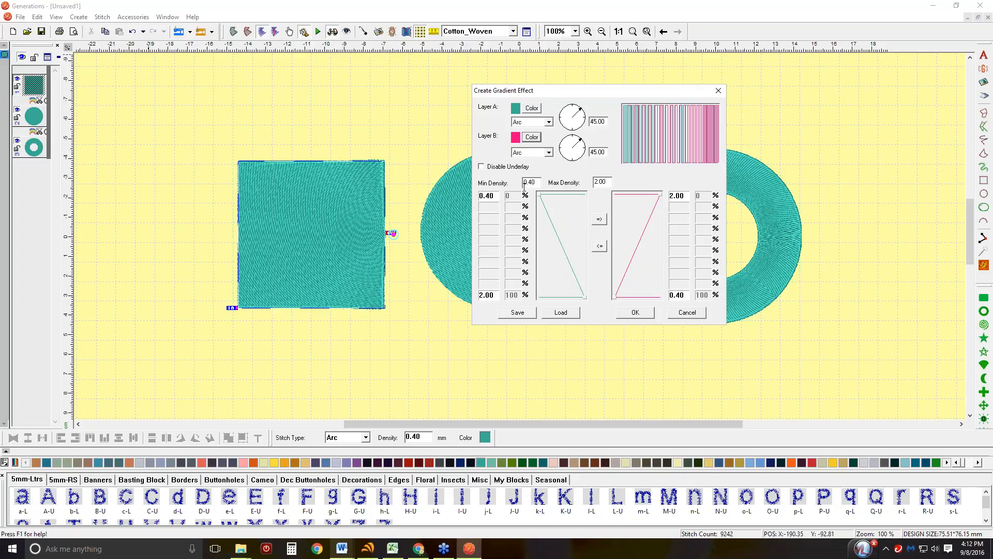
left_click(636, 314)
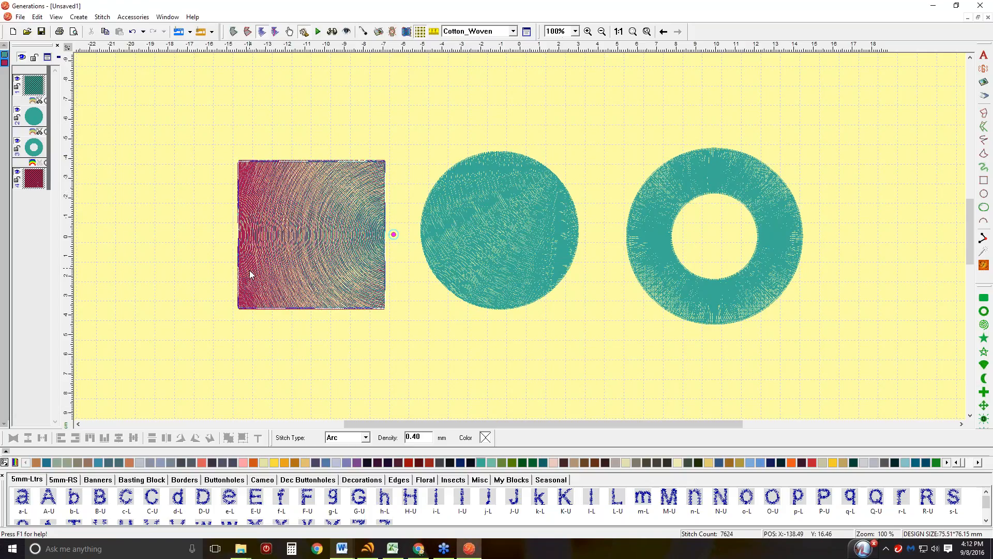
Step: Examine the density of the square's gradient stitches along its top edge from the left to the right corner
left_click(339, 122)
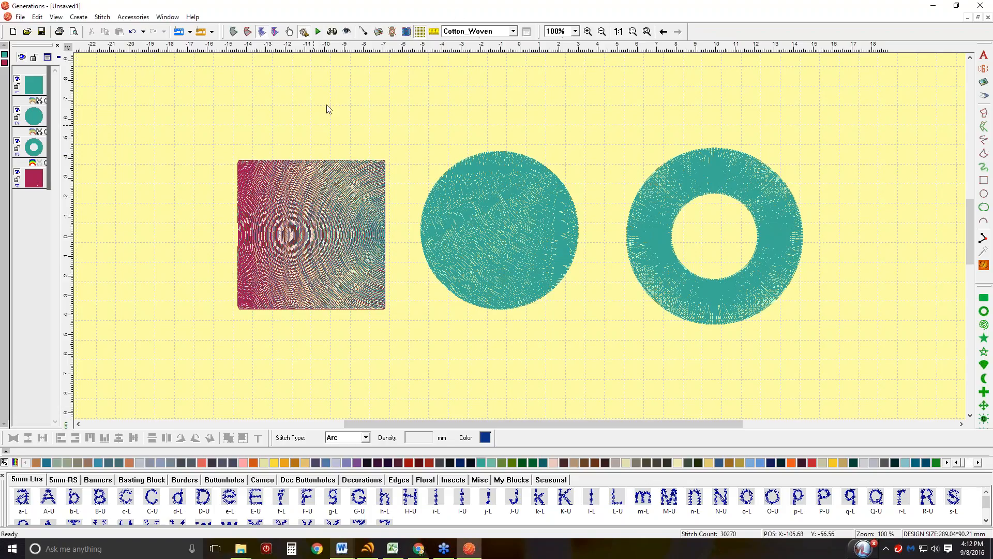
left_click(588, 32)
left_click_drag(220, 144, 342, 211)
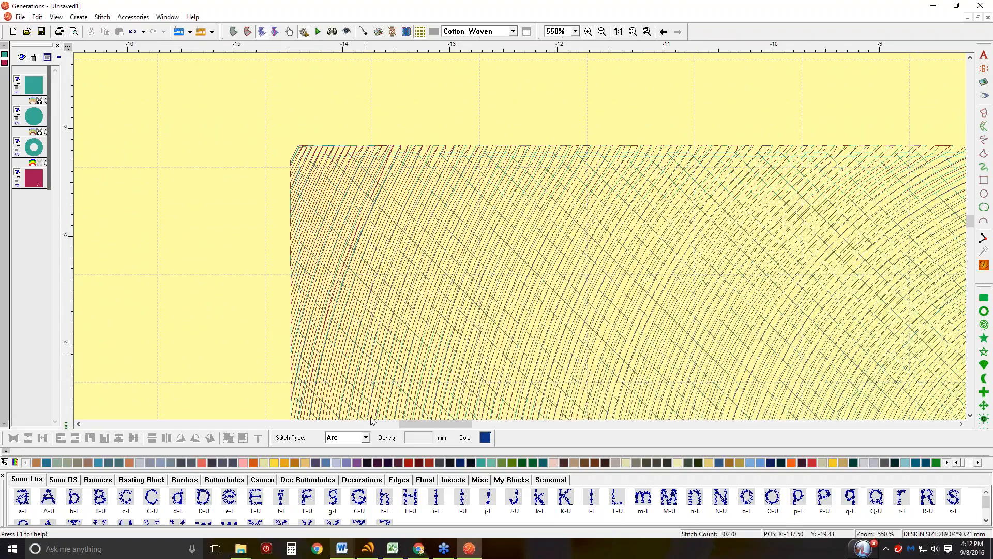
left_click_drag(419, 424, 468, 424)
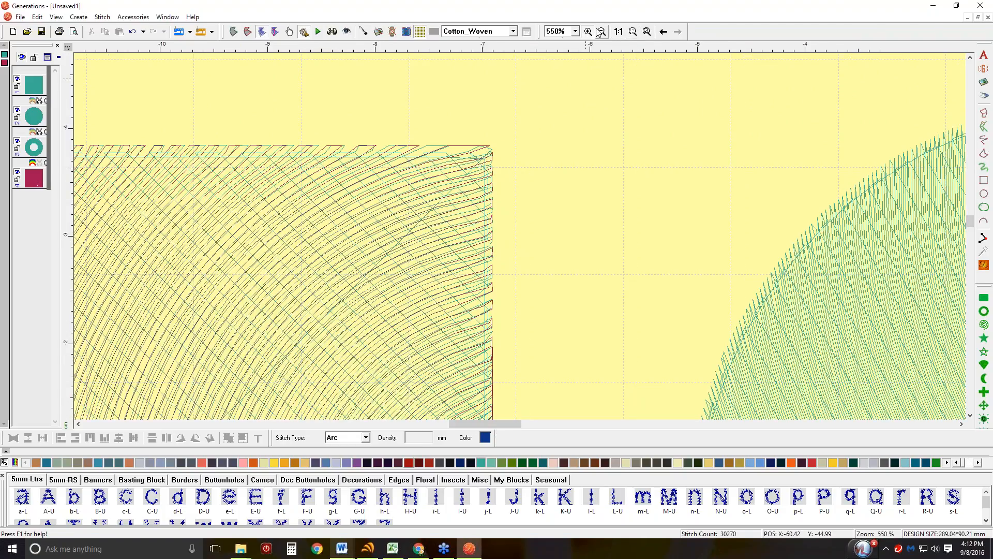
left_click(618, 31)
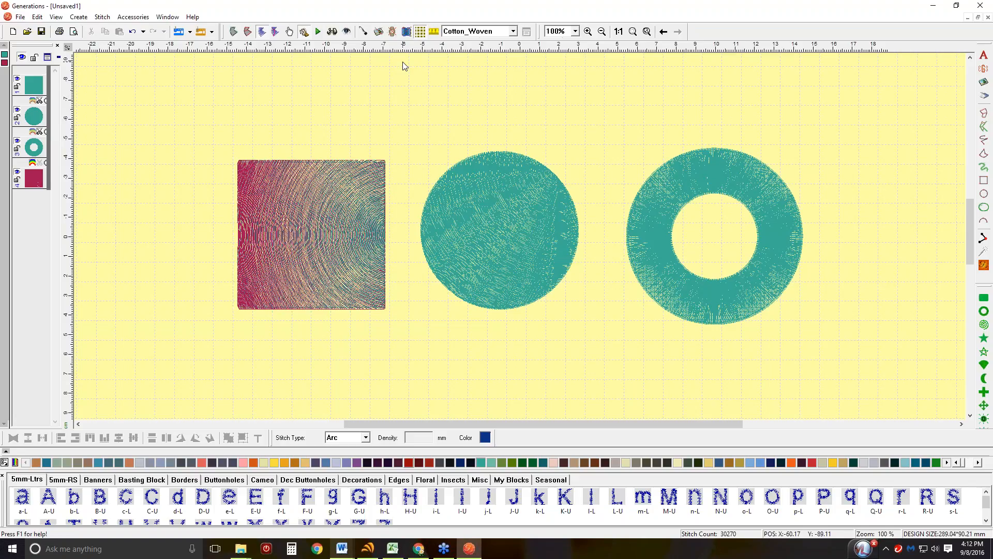
Step: Create gradient shading on the radial ring with the Layer B color set to pink and regenerate the stitches
left_click(785, 210)
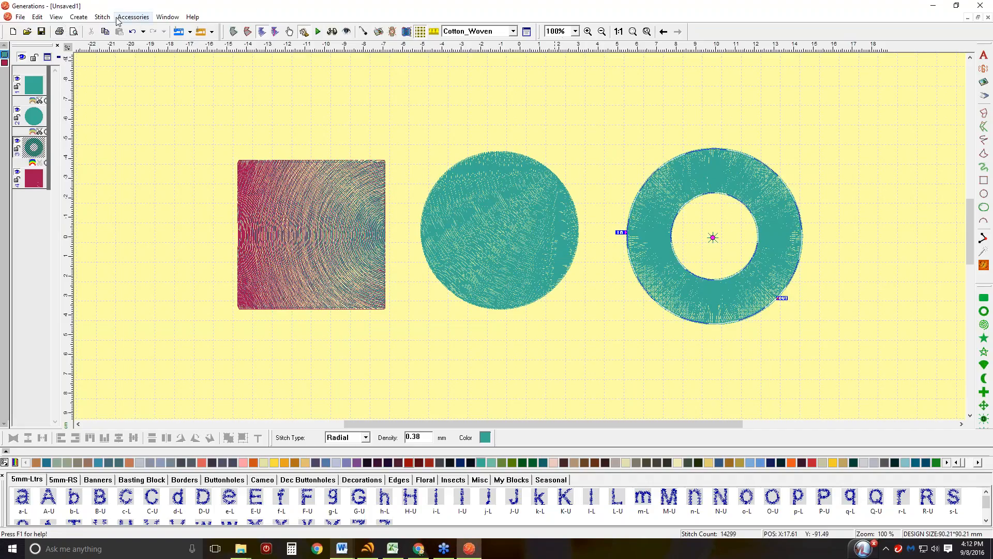
left_click(133, 17)
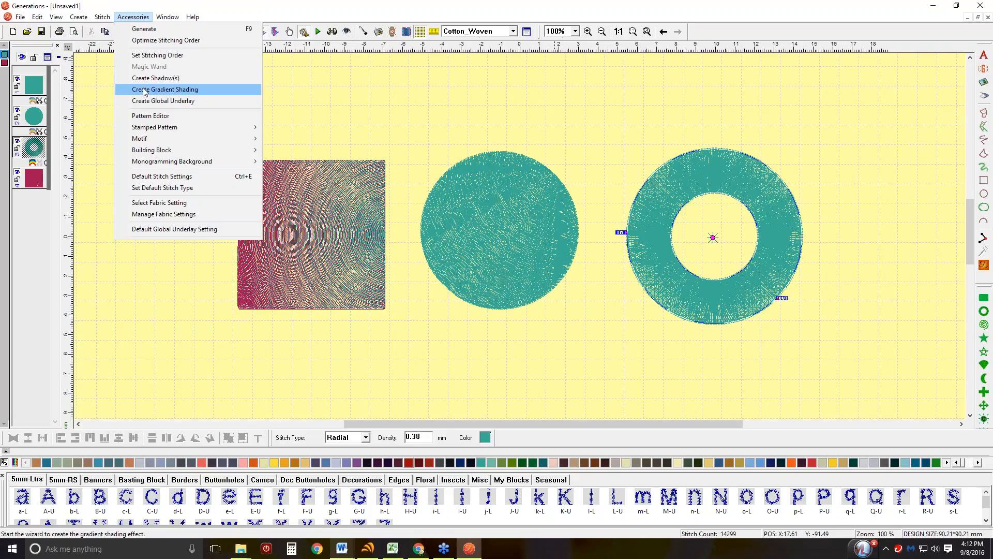
left_click(145, 91)
left_click(432, 204)
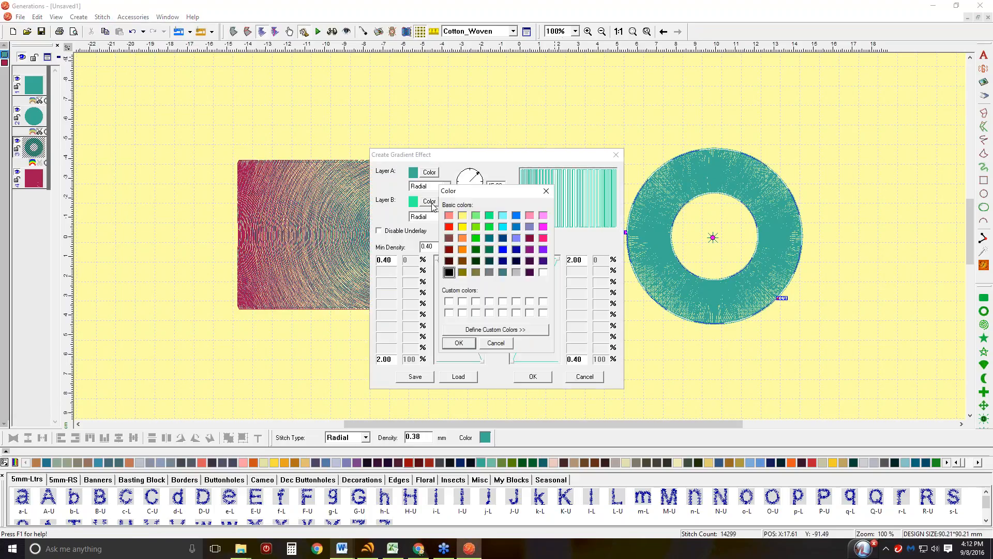
left_click(543, 237)
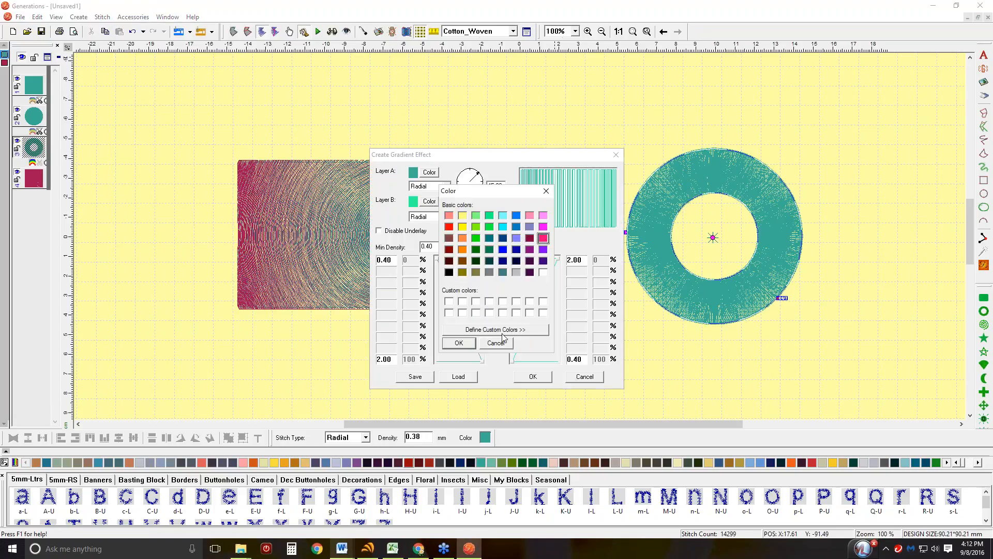
left_click(459, 344)
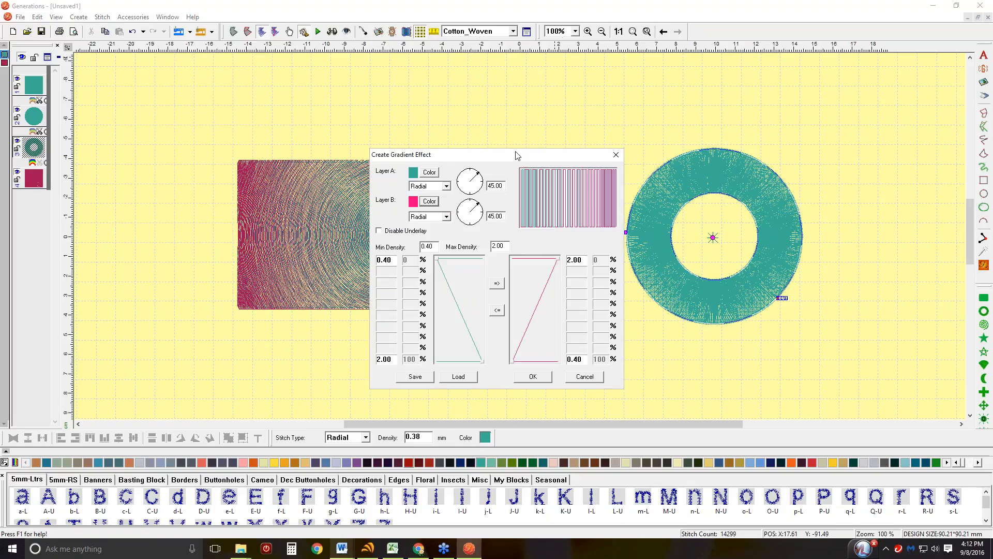
left_click_drag(266, 85, 110, 77)
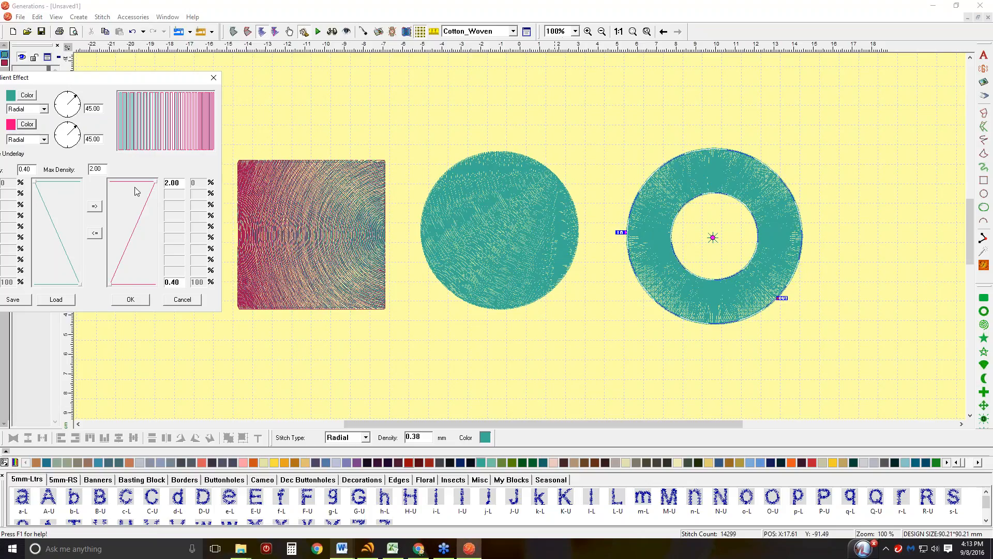
left_click(129, 300)
left_click(130, 299)
left_click(984, 266)
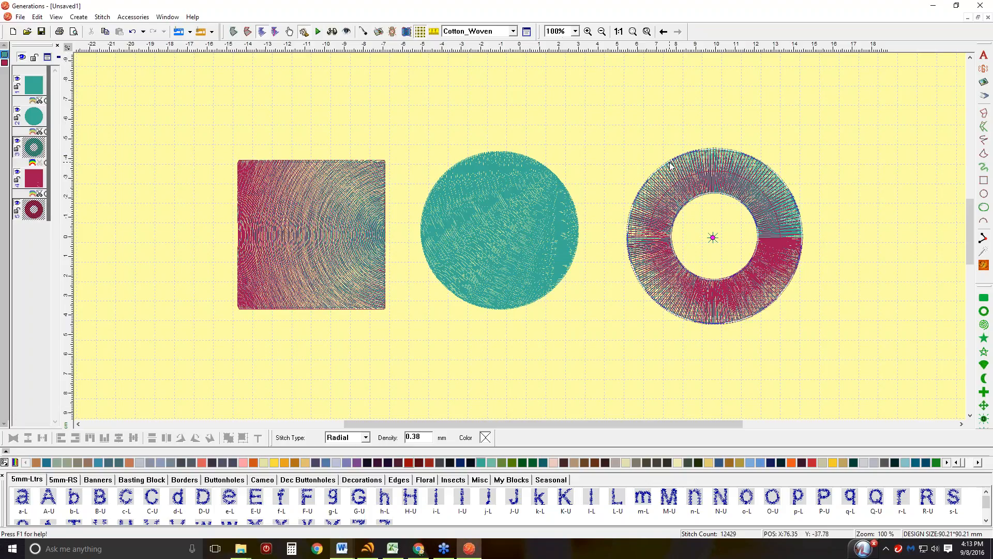
Step: Undo the ring's gradient shading, recreate it from a saved gradient file and regenerate the stitches
left_click(144, 32)
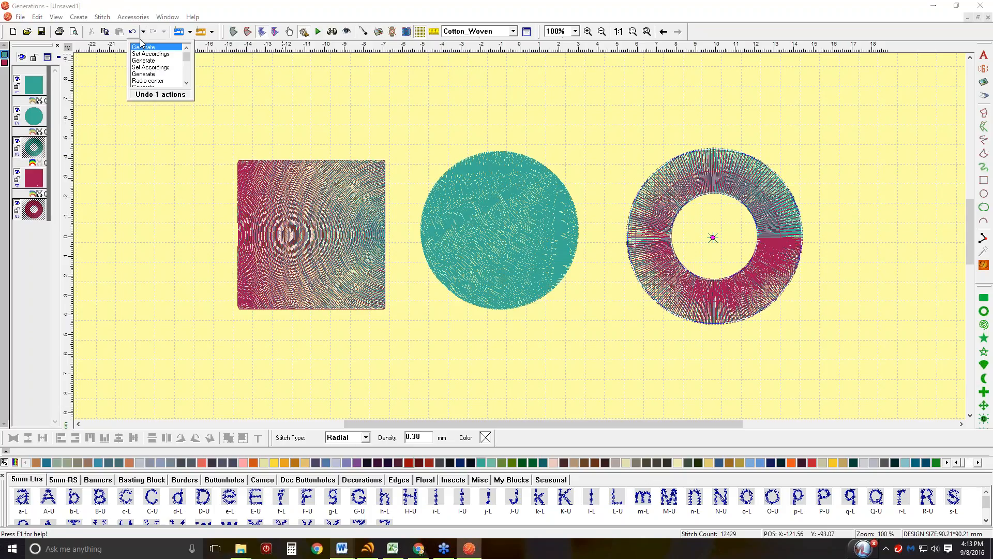
left_click(147, 47)
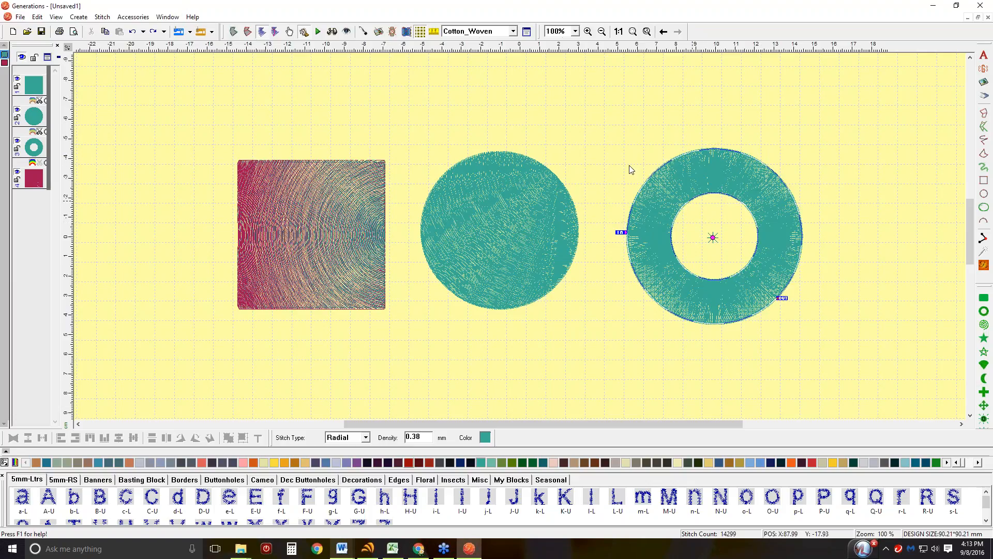
left_click(133, 17)
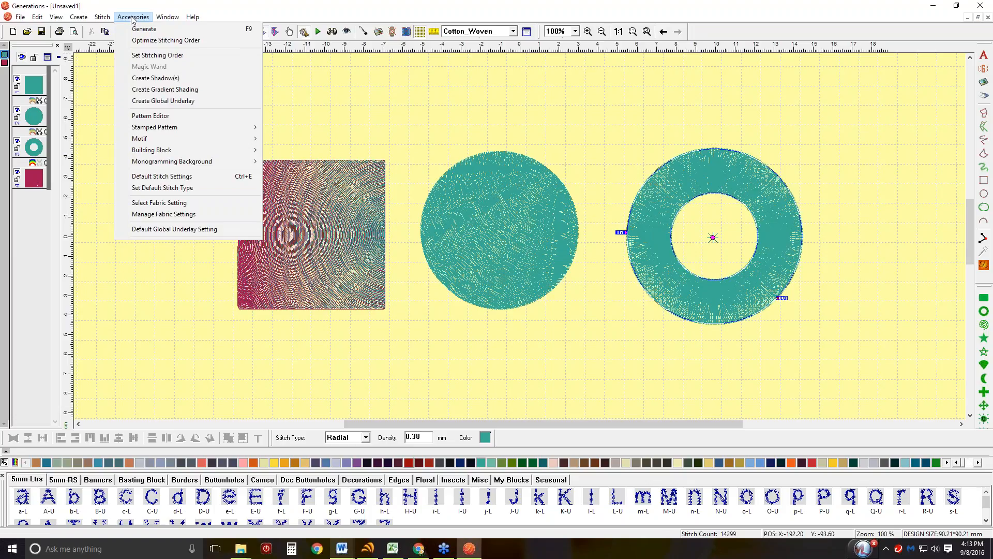
left_click(146, 89)
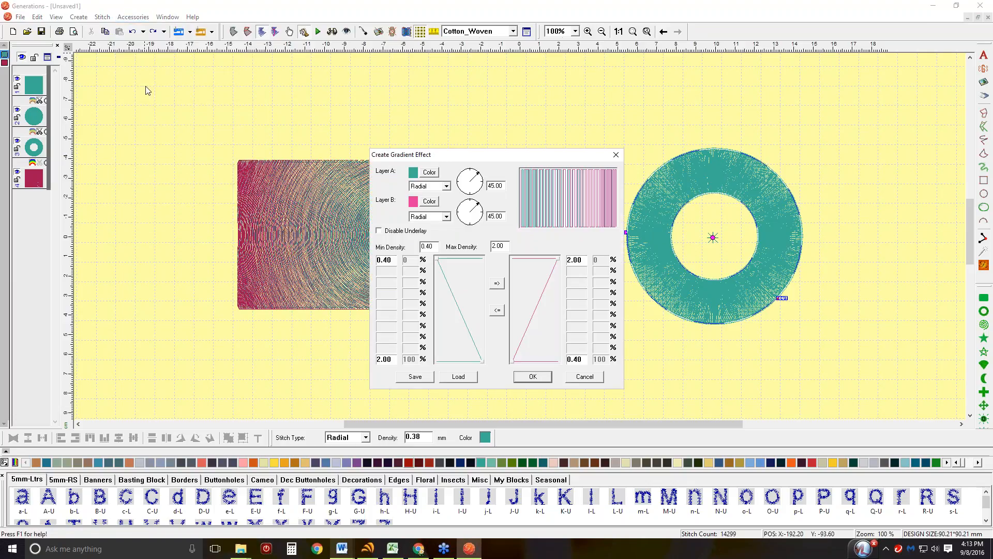
left_click_drag(494, 155, 244, 75)
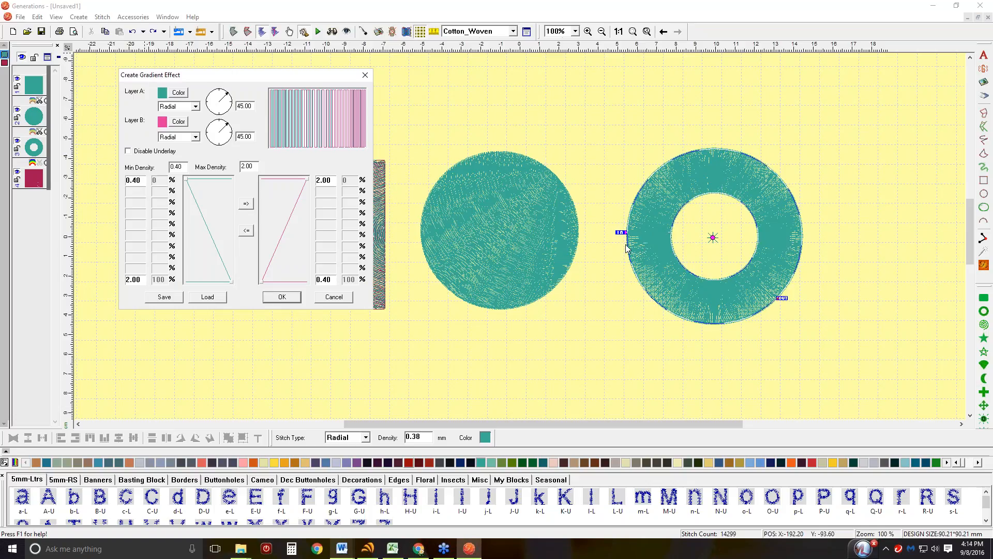
left_click(215, 298)
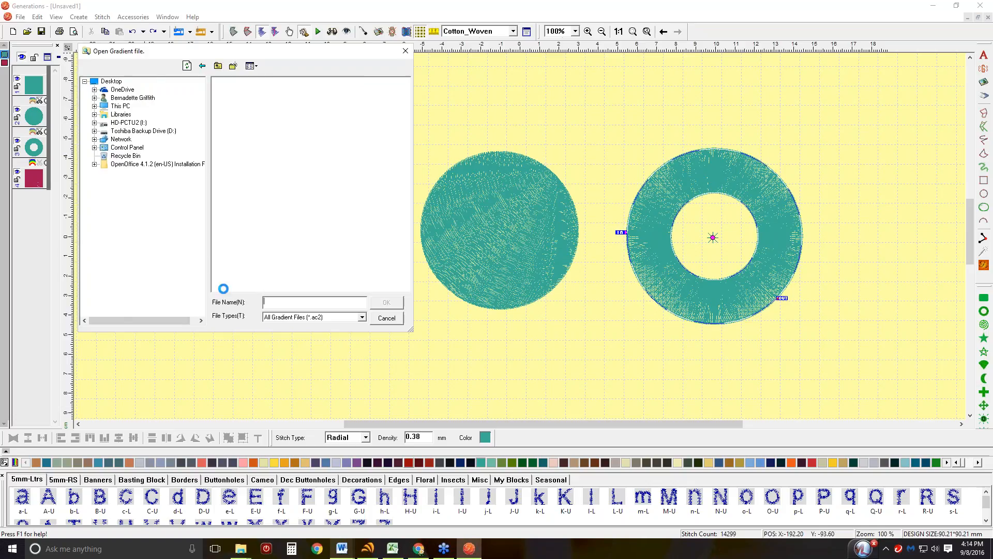
left_click_drag(405, 169, 438, 191)
left_click(262, 144)
left_click(385, 302)
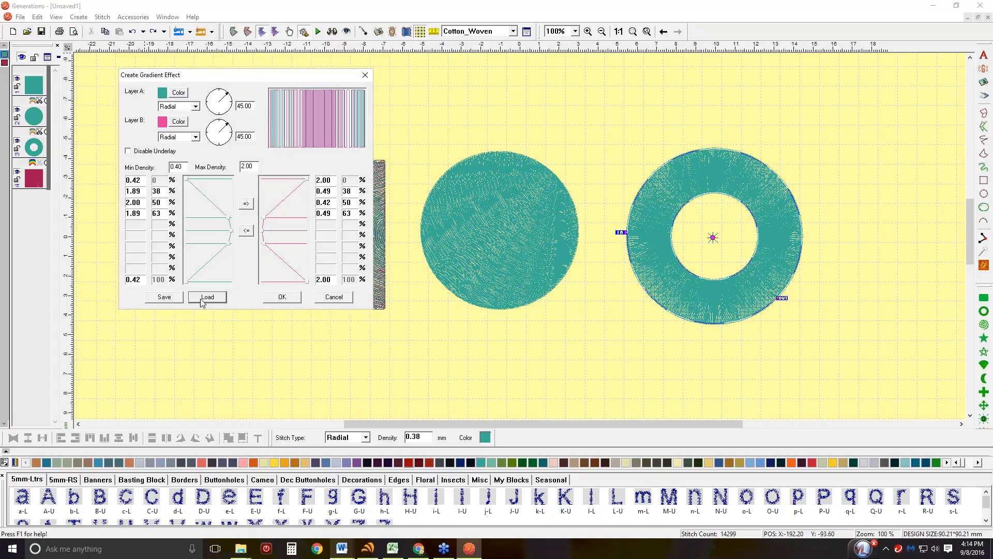
left_click(275, 299)
left_click(985, 266)
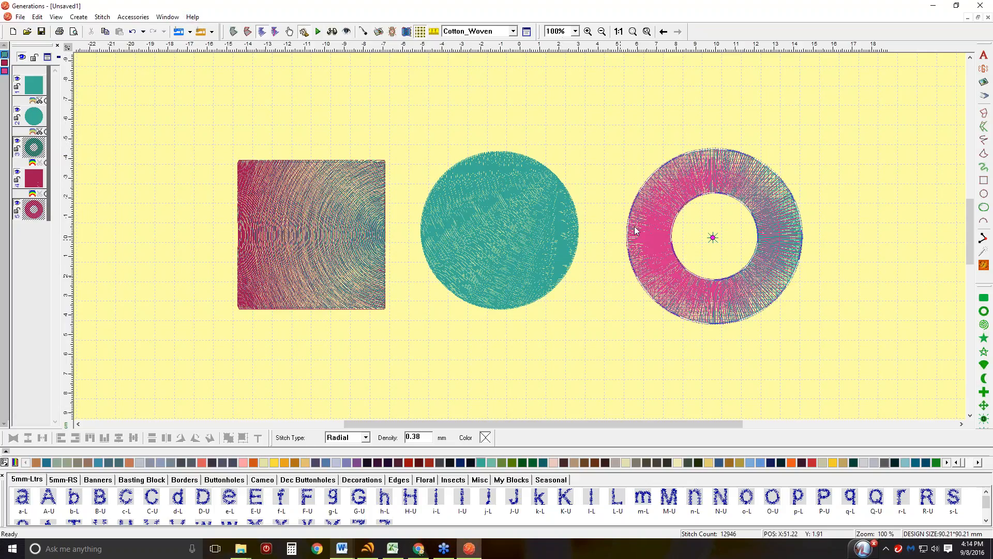
Step: Undo the ring's loaded gradient and start a new gradient shading with the Layer B color set to pink
left_click(144, 32)
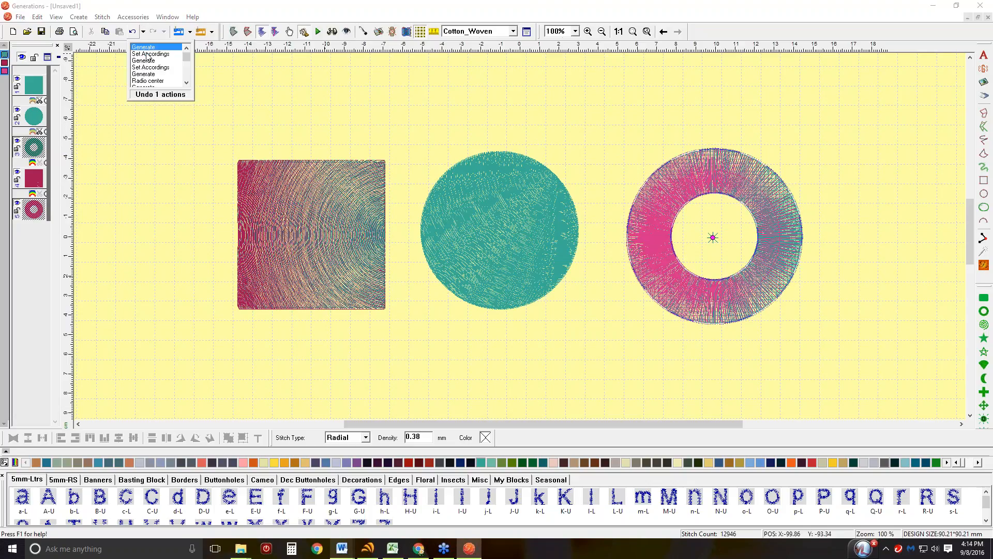
left_click(148, 53)
left_click(132, 17)
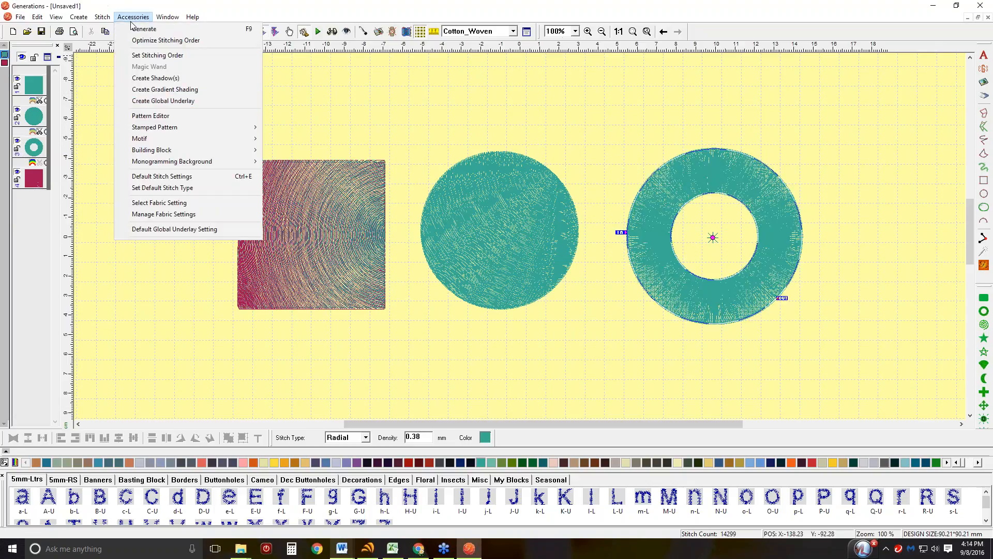
left_click(139, 90)
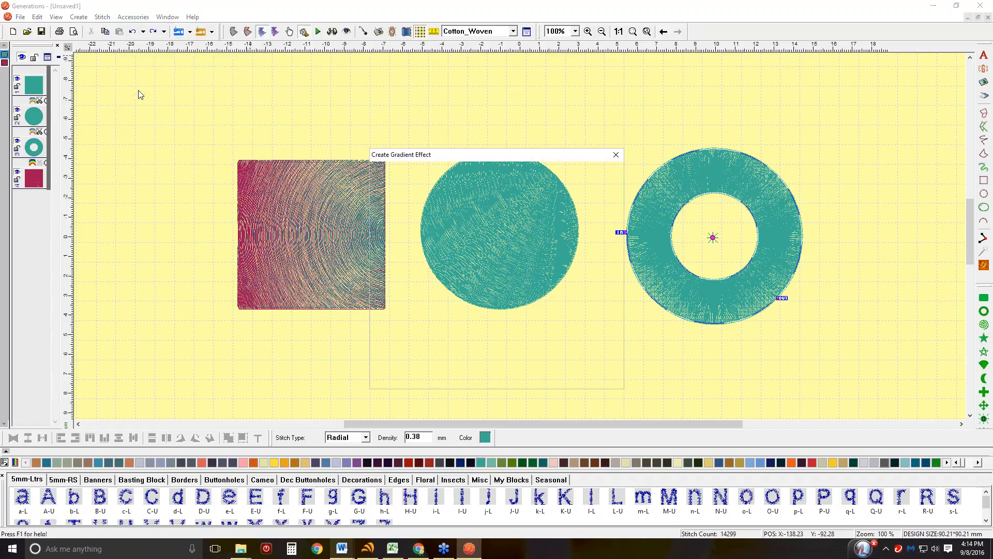
mouse_move(550, 153)
left_mouse_down()
mouse_move(416, 82)
mouse_move(394, 83)
left_mouse_up()
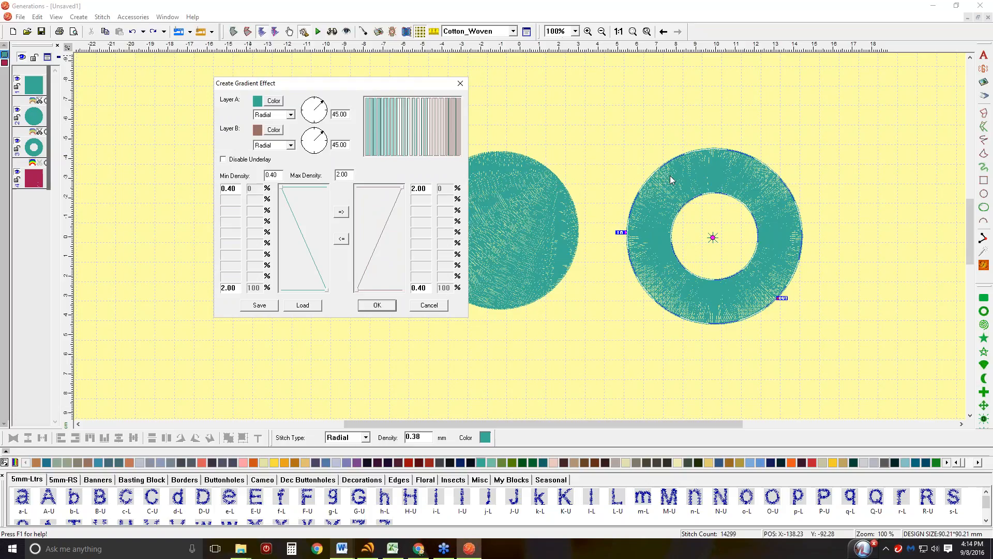
left_click(274, 131)
left_click(388, 167)
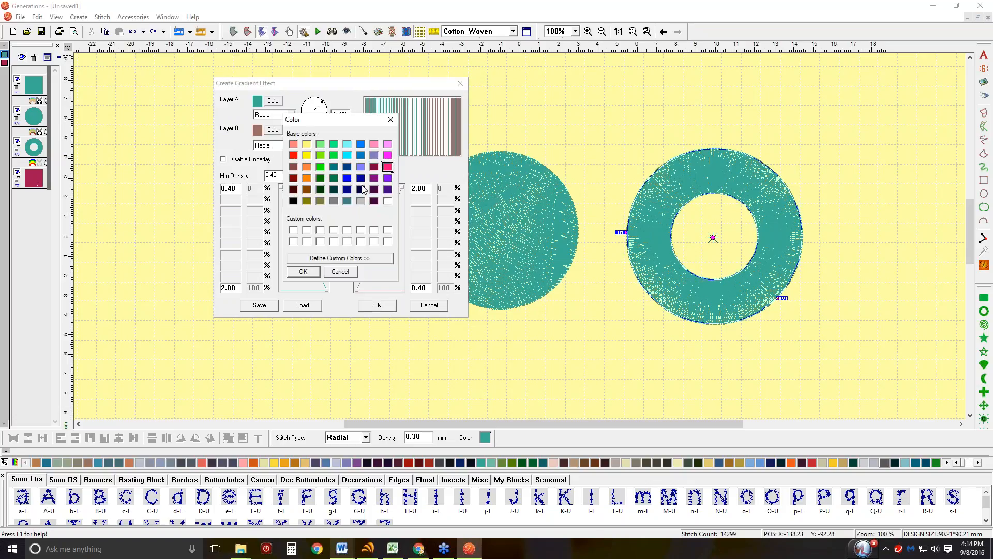
left_click(303, 271)
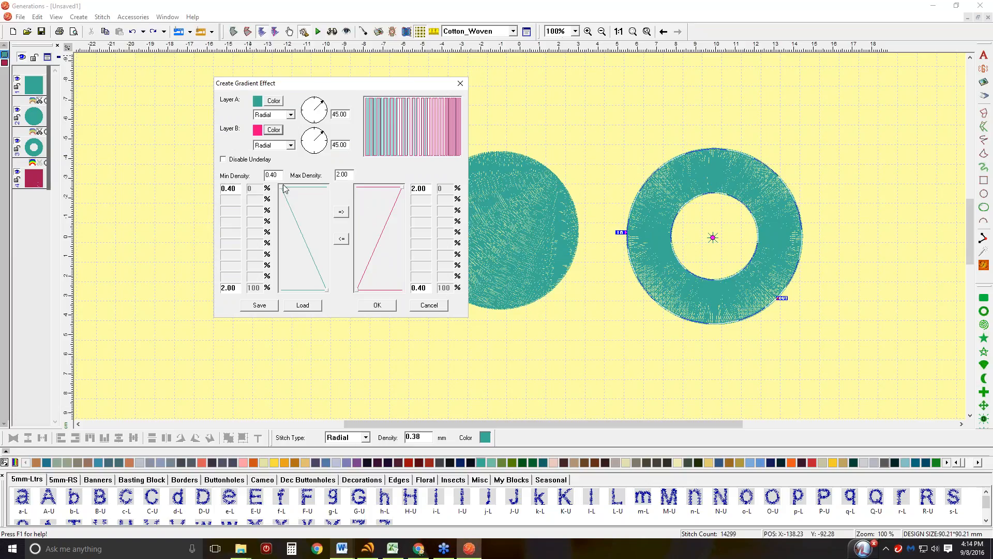
Step: Shape Layer A's density curve to 2.00 at 0% and 0.40 at 49%, and transfer its inverse to Layer B
left_click(305, 195)
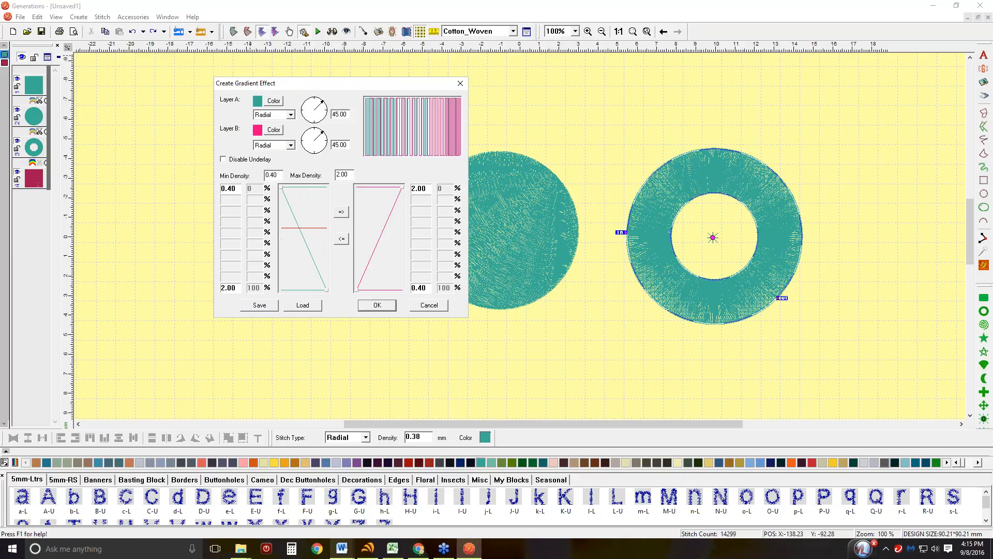
left_click(282, 241)
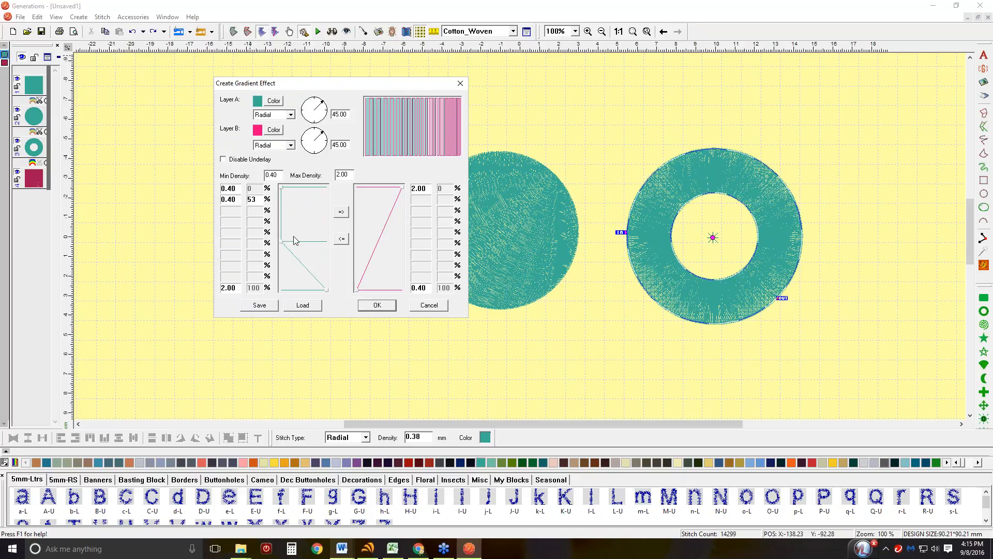
left_click_drag(293, 240, 294, 237)
left_click_drag(281, 187, 328, 191)
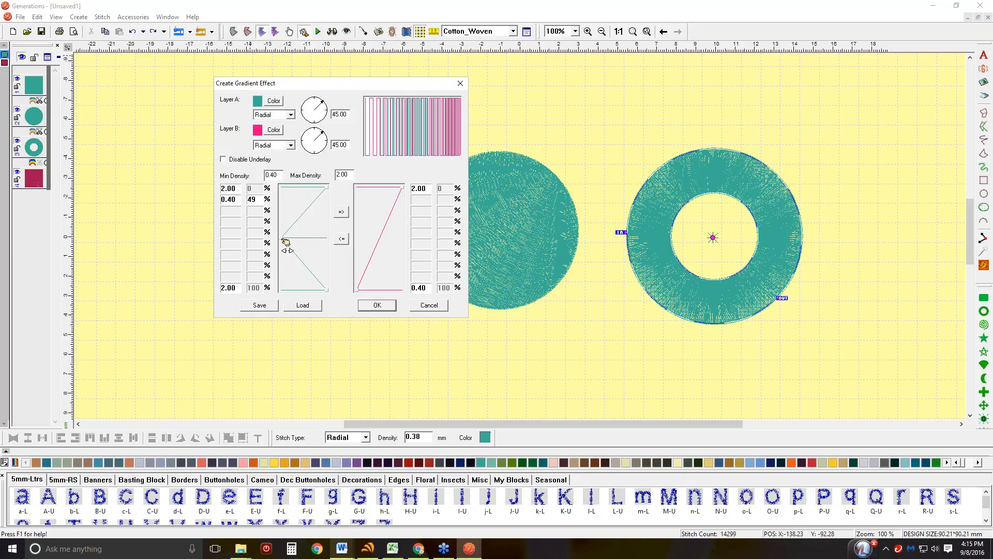
left_click(341, 213)
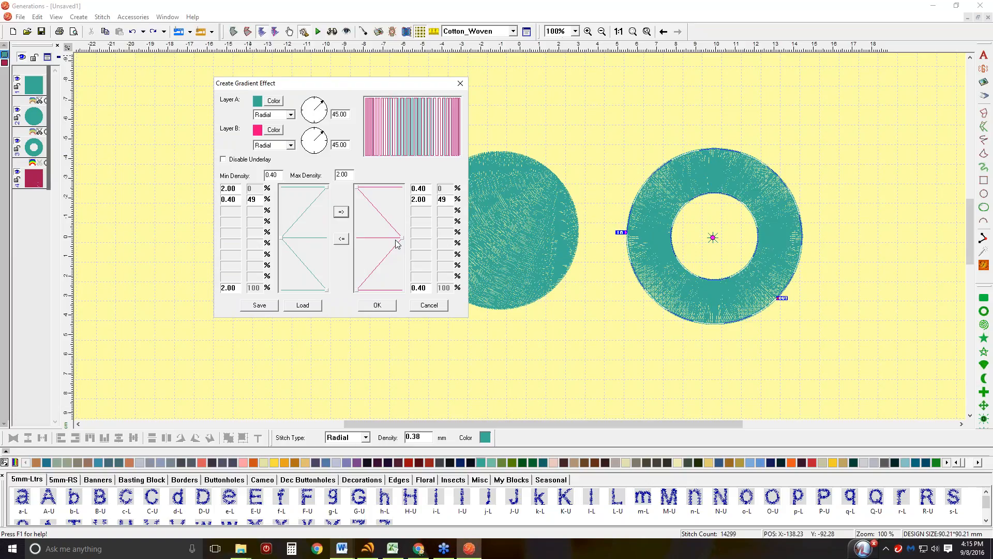
Step: Set Layer B's density at 49% to 1.56, transfer its inverse back to Layer A, and apply the gradient to the ring
left_click_drag(403, 237, 391, 239)
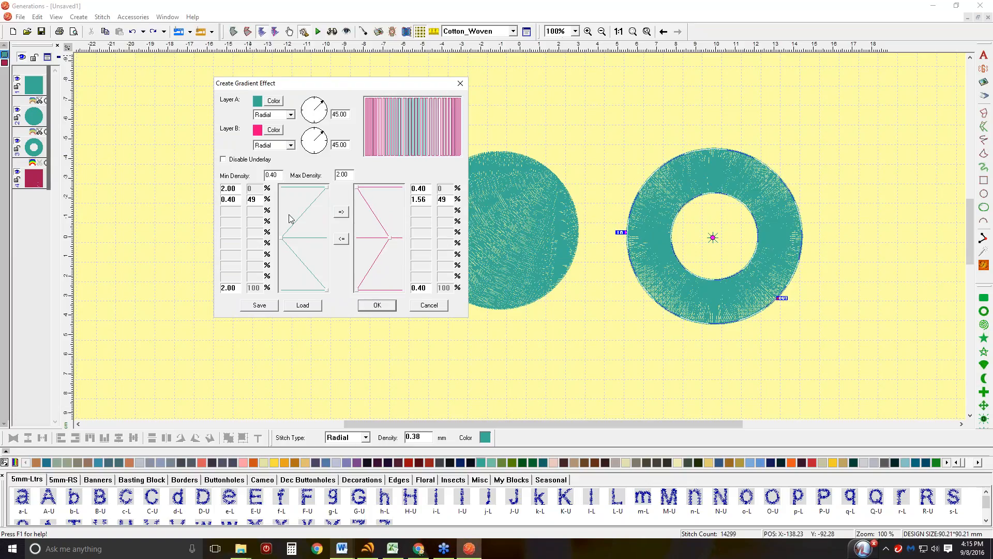
left_click(342, 239)
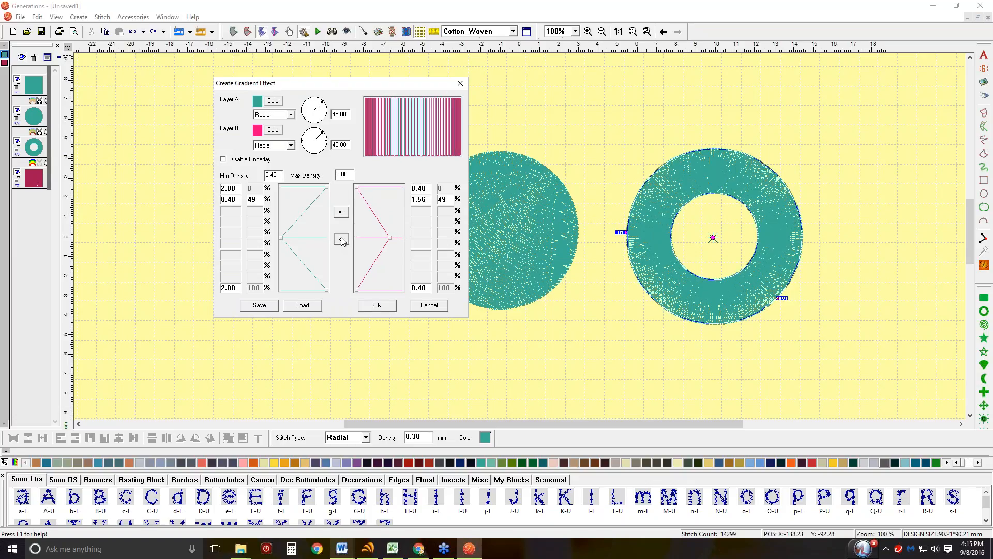
left_click(377, 304)
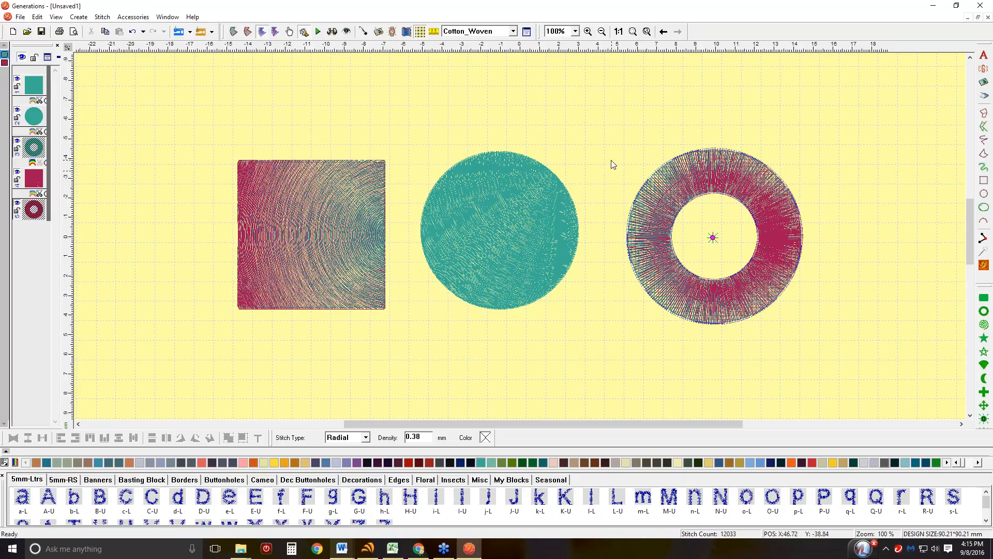
Step: Move the circle's arc center point outside its upper-right edge, check the 3D render view and regenerate the stitches in stitch view
left_click(133, 16)
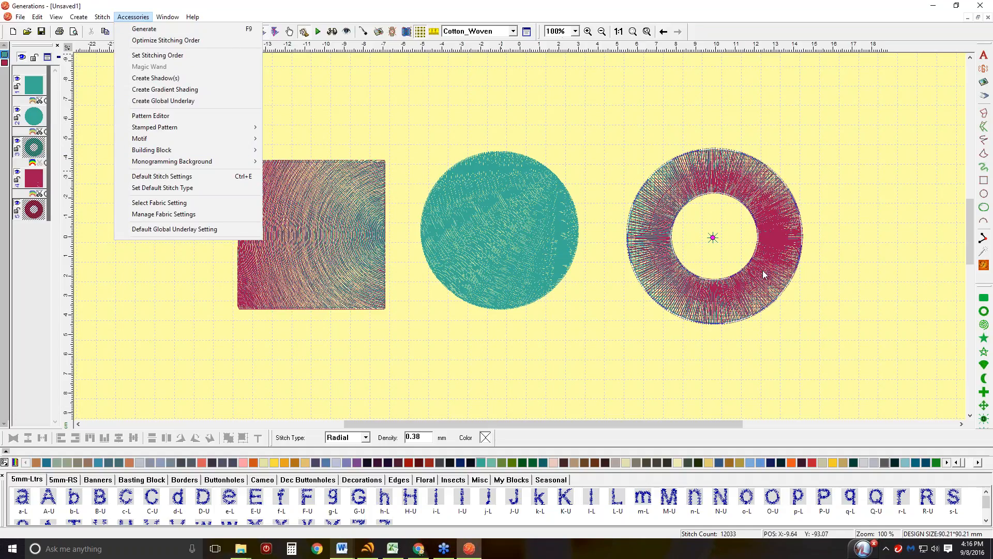
left_click(394, 116)
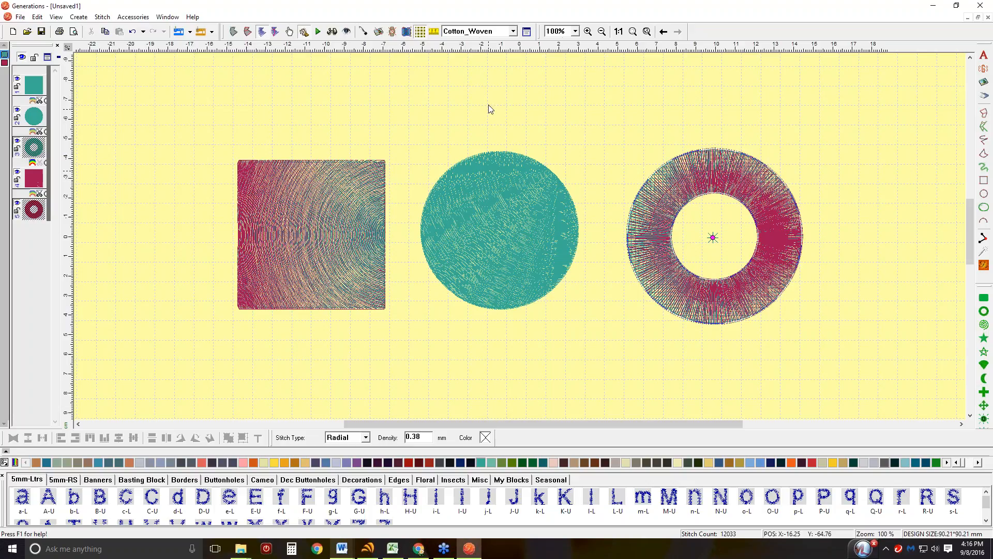
left_click(526, 204)
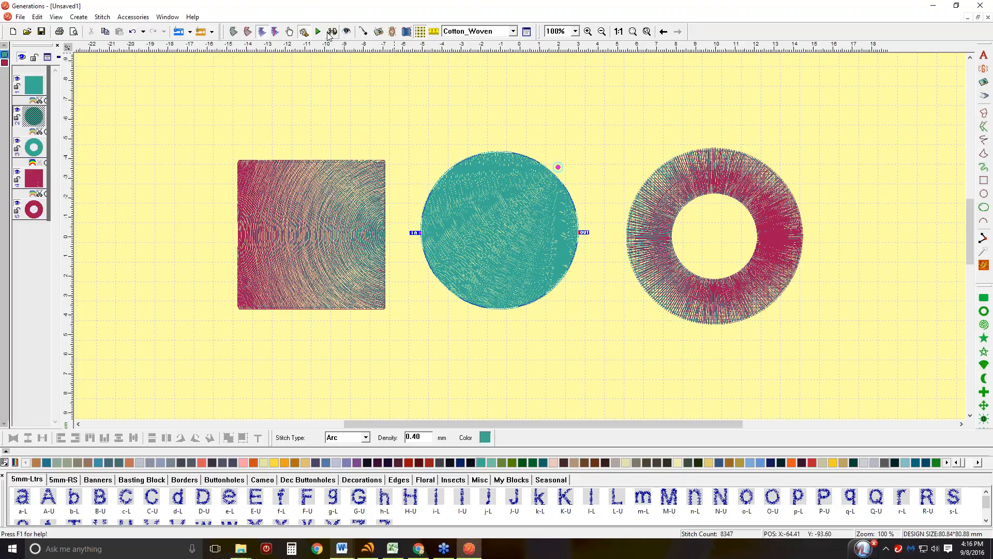
left_click(343, 32)
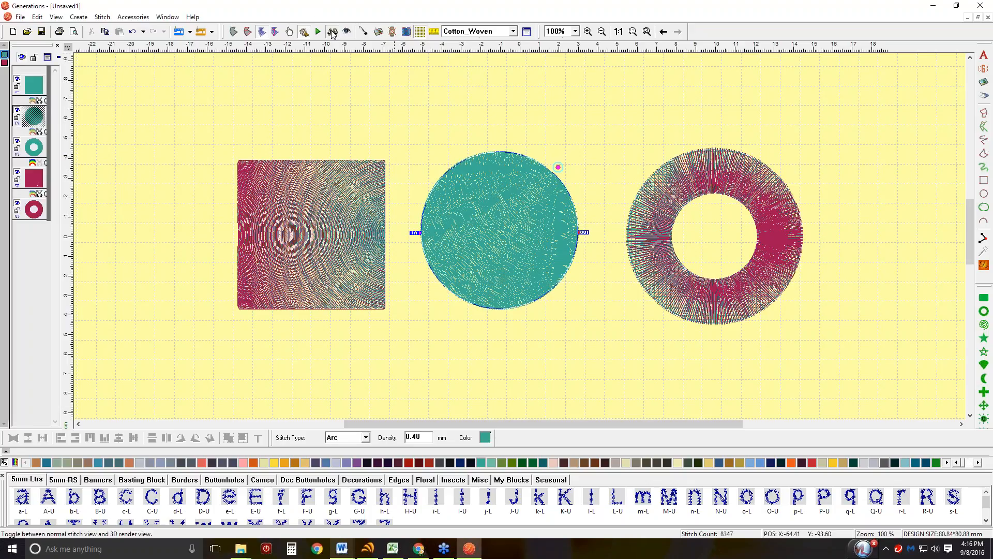
left_click(606, 123)
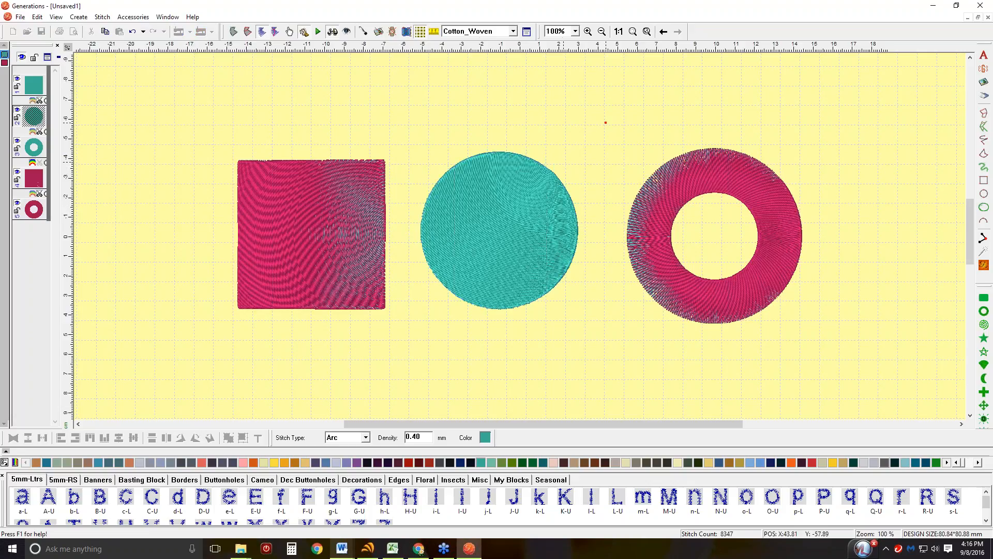
left_click(531, 188)
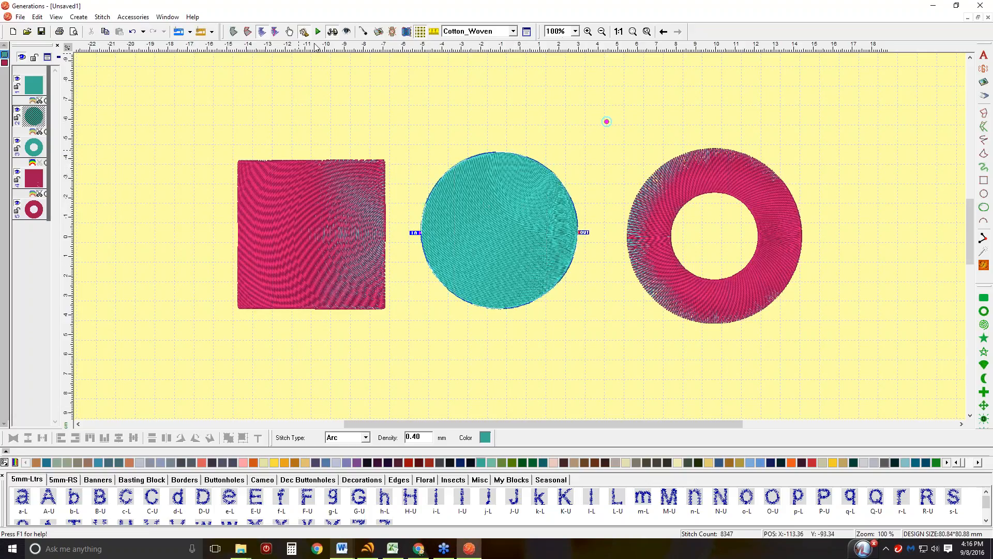
left_click(333, 33)
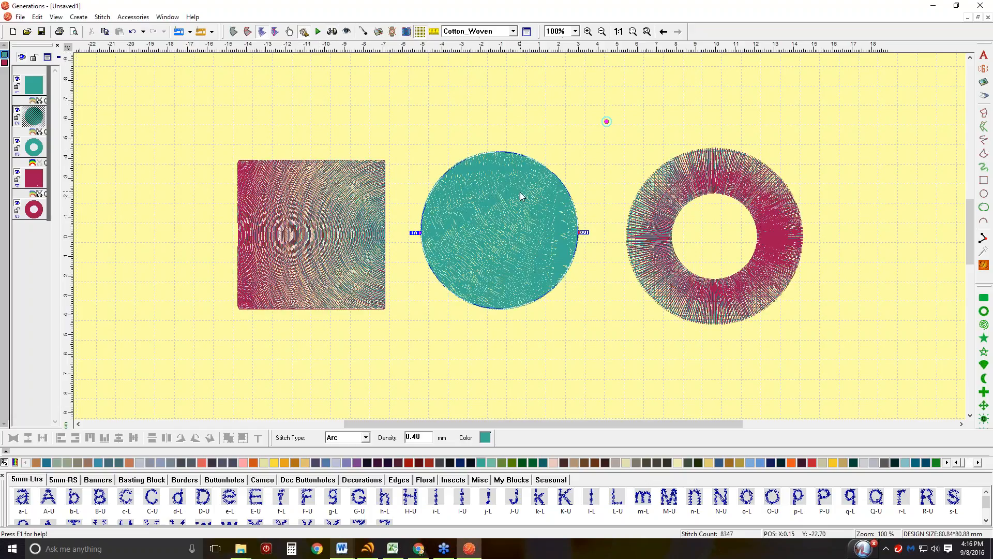
left_click(984, 266)
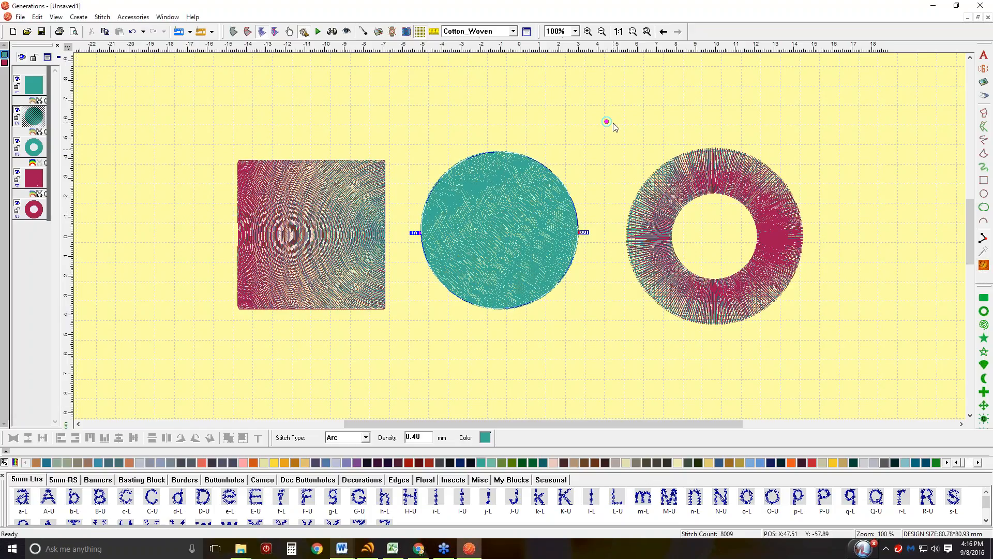
Step: Move the circle's arc center point back close to its upper-right edge, regenerate the stitches and show the 3D render view
left_click_drag(607, 121, 565, 166)
left_click(984, 266)
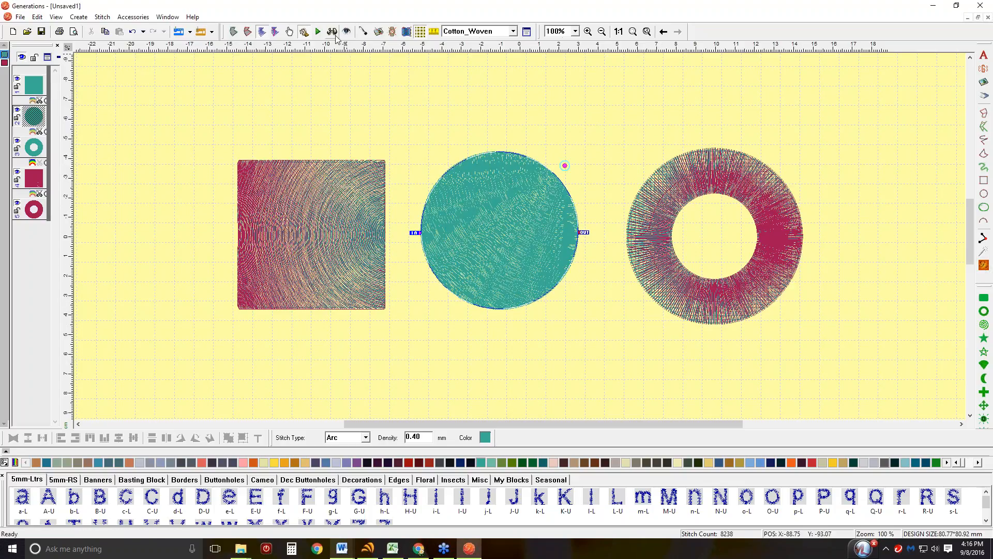
left_click(332, 31)
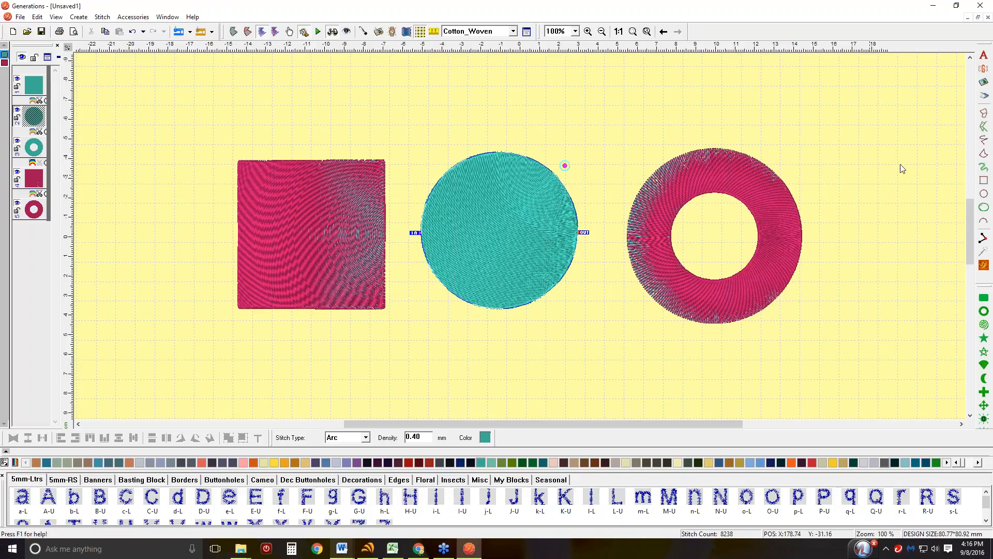
Step: Create a new blank design while keeping the Unsaved1 design open
left_click(988, 18)
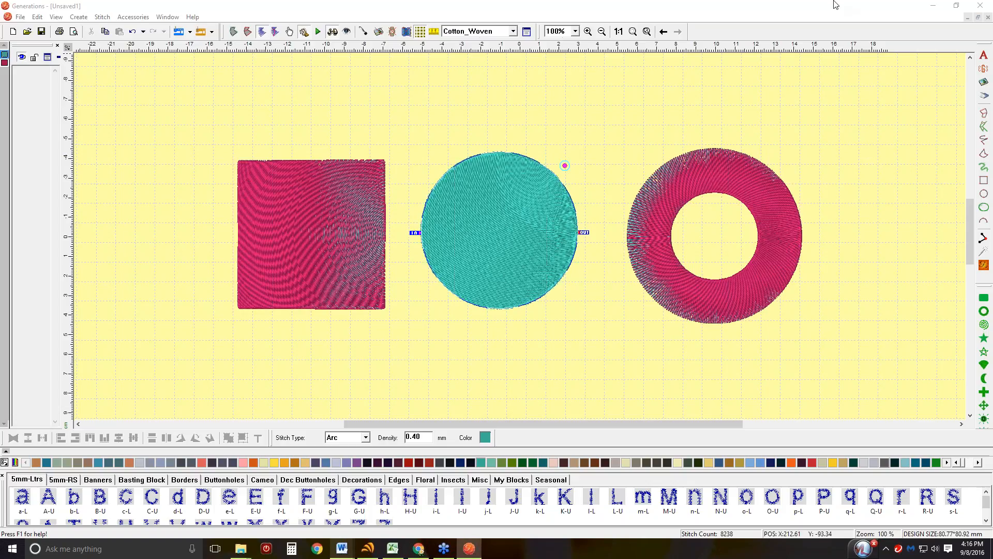
left_click(20, 17)
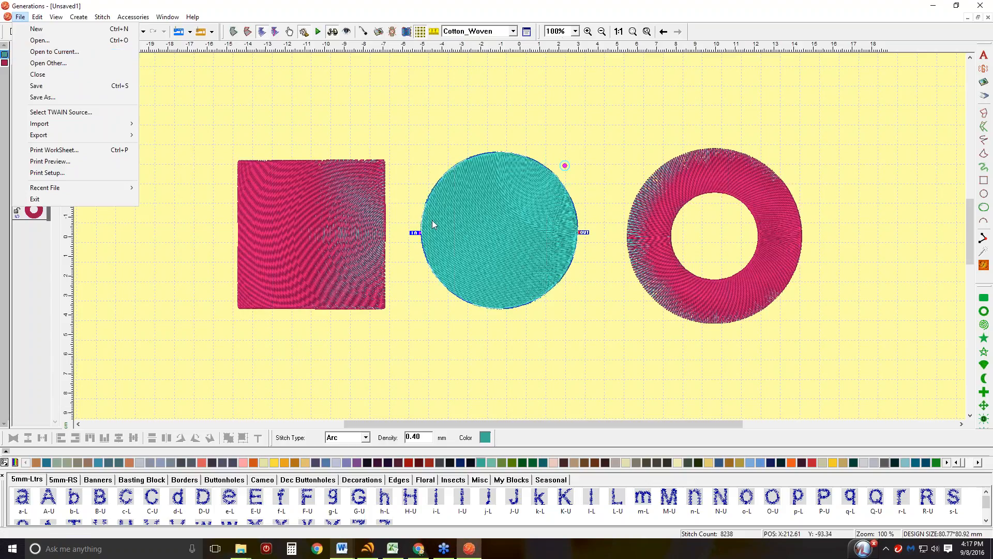
mouse_move(66, 123)
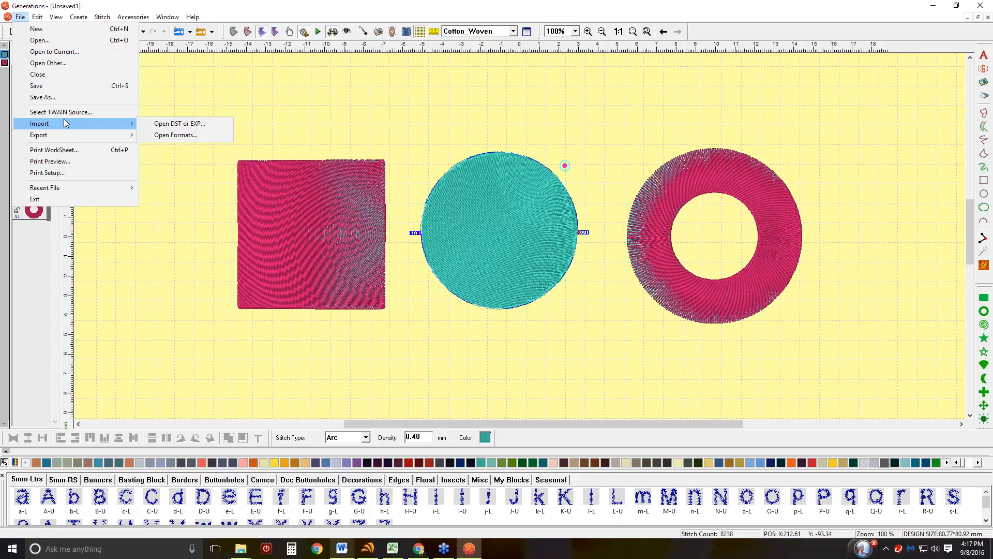
left_click(46, 29)
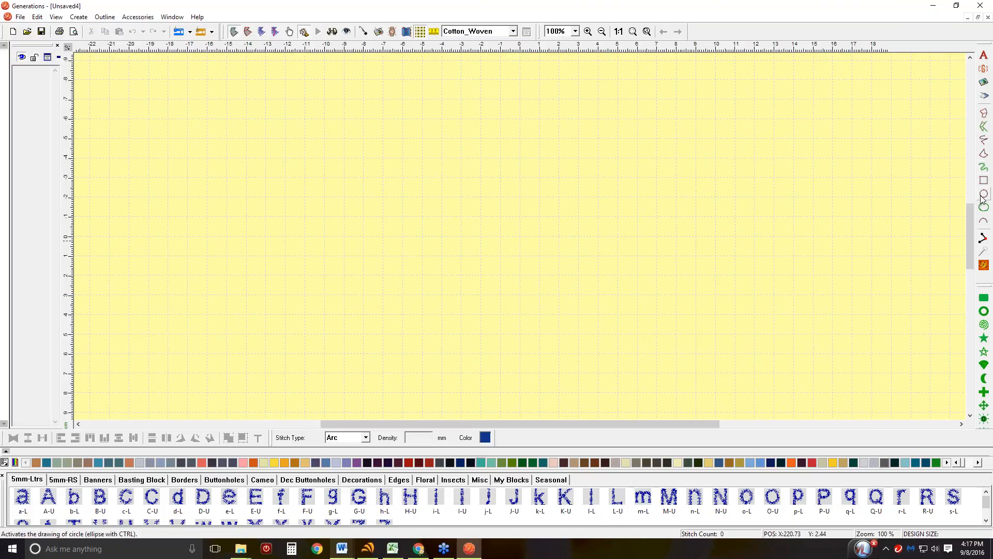
Step: Draw a ring about 102 mm across, round both outlines into circles, shrink the inner circle slightly, and generate its stitches
left_click(983, 314)
left_click_drag(308, 113, 667, 311)
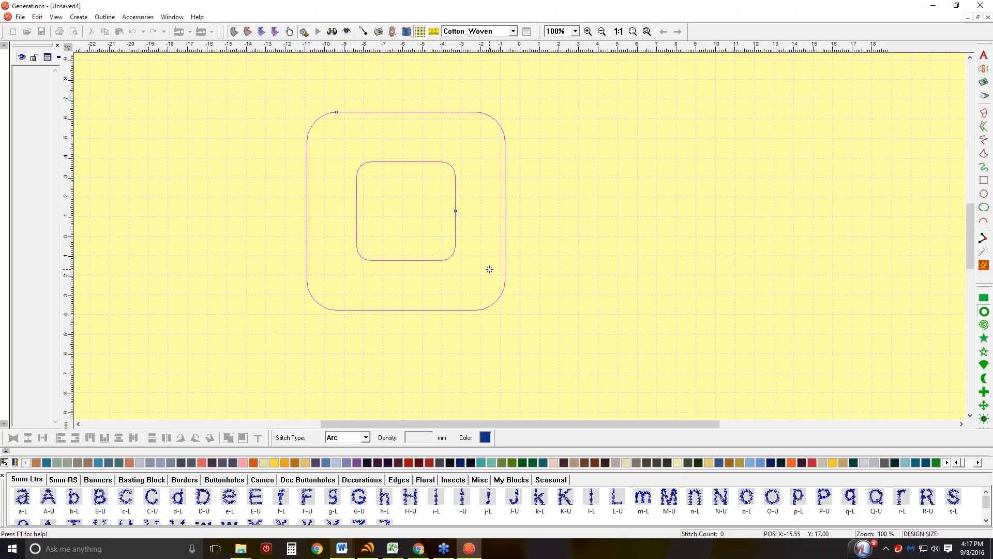
left_click_drag(336, 112, 420, 201)
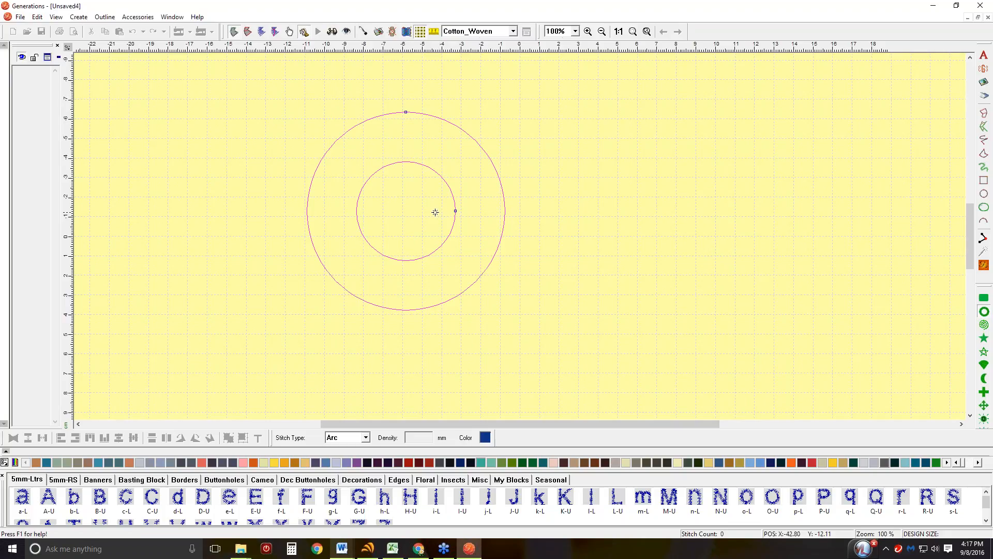
left_click_drag(455, 210, 441, 210)
left_click(983, 265)
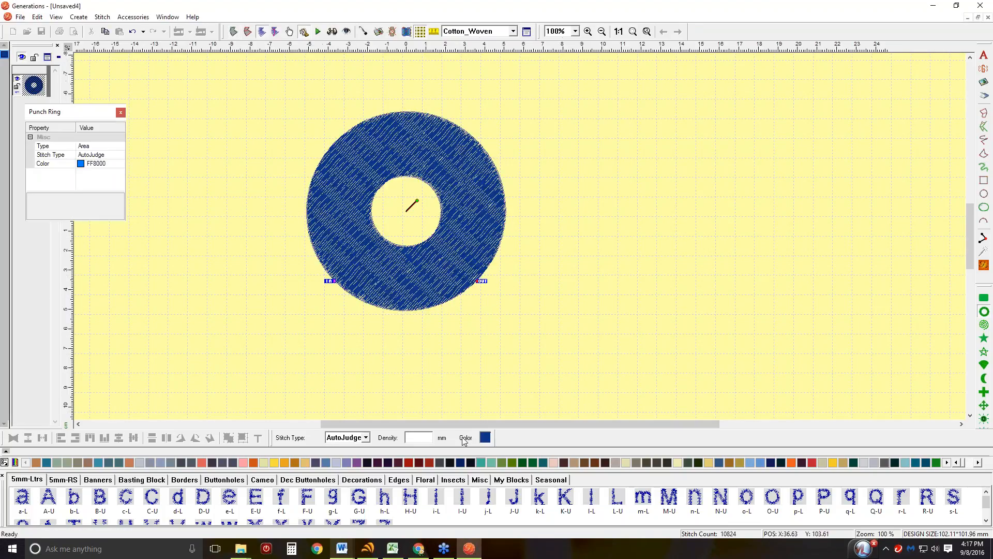
Step: Change the ring's stitch type to Radial and recolor it teal
left_click(365, 437)
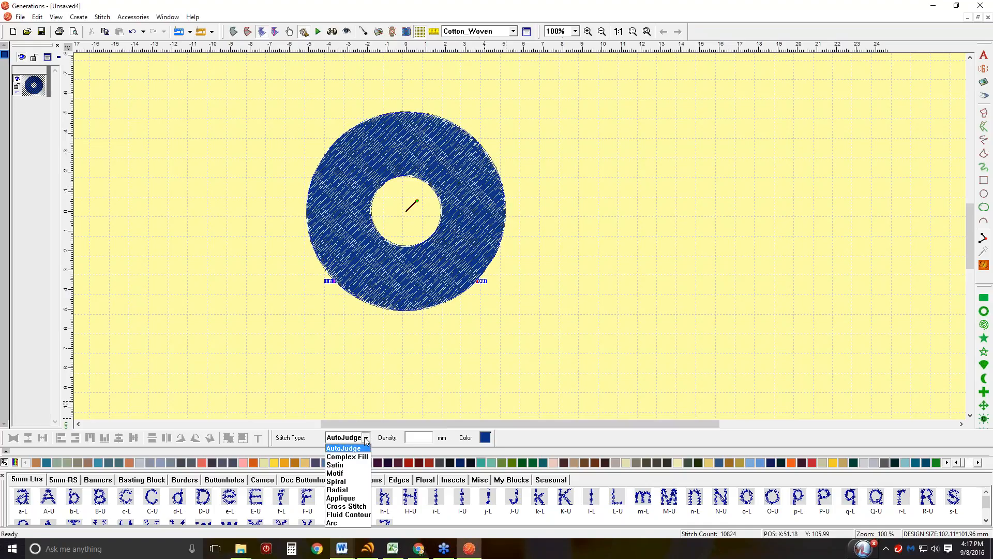
left_click(354, 489)
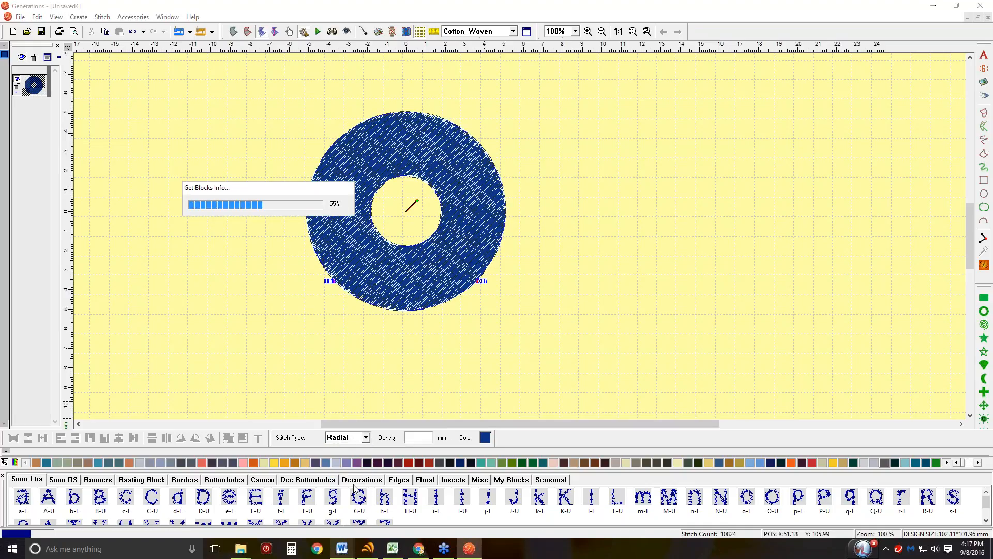
left_click(481, 462)
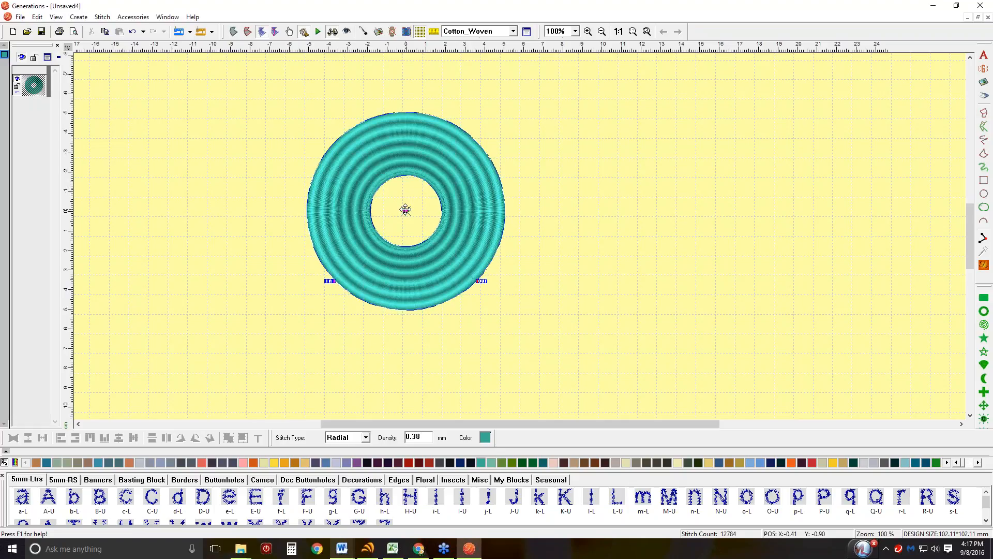
Step: Enable a stamped pattern in the ring's stitch properties, choose element no020 and apply it to the Radial fill
left_click(527, 32)
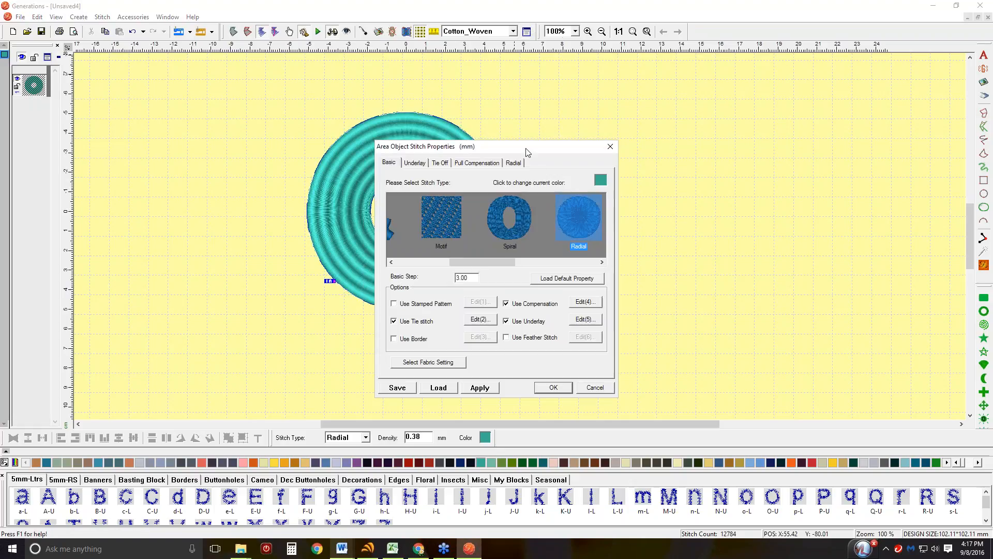
left_click_drag(538, 147, 821, 82)
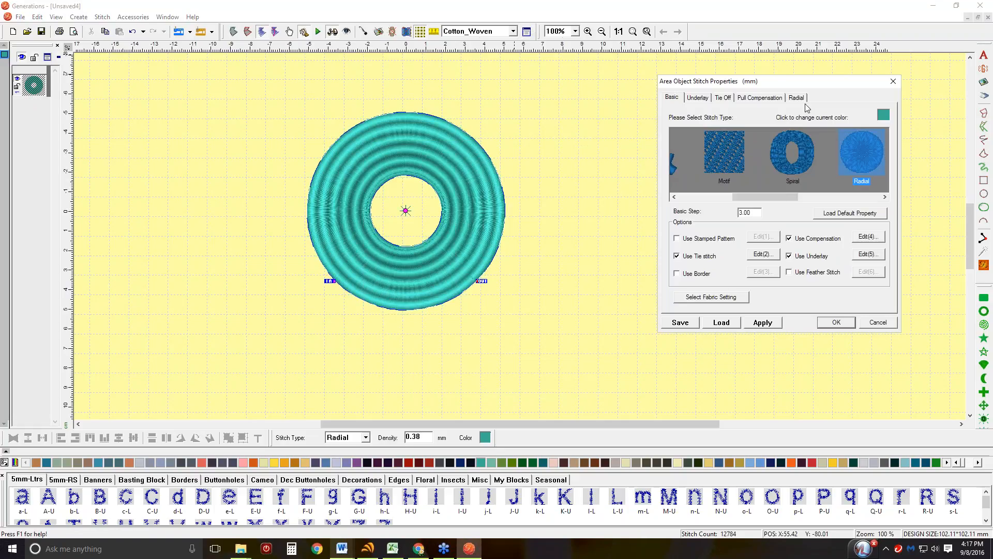
left_click(677, 239)
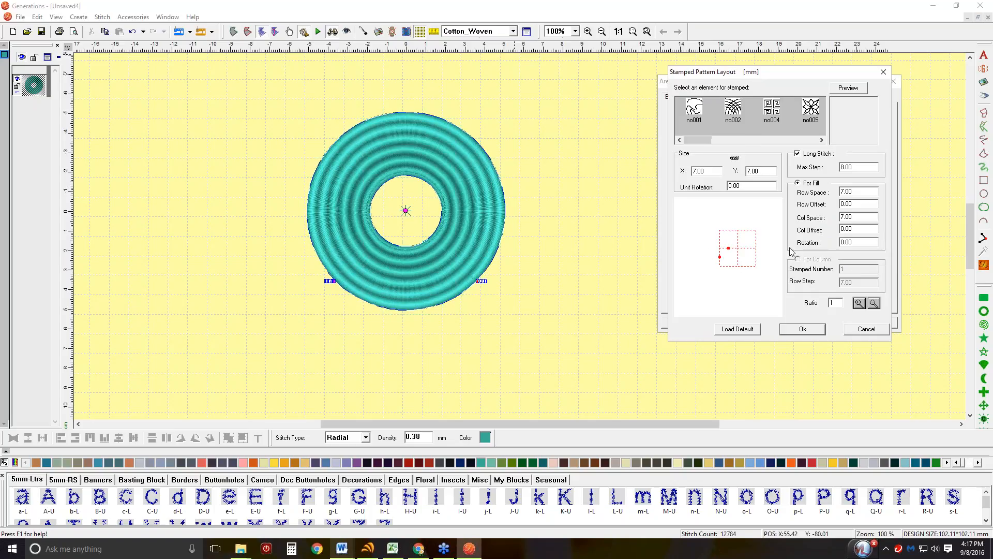
left_click(810, 143)
left_click(810, 143)
left_click(800, 142)
left_click(800, 142)
left_click(794, 106)
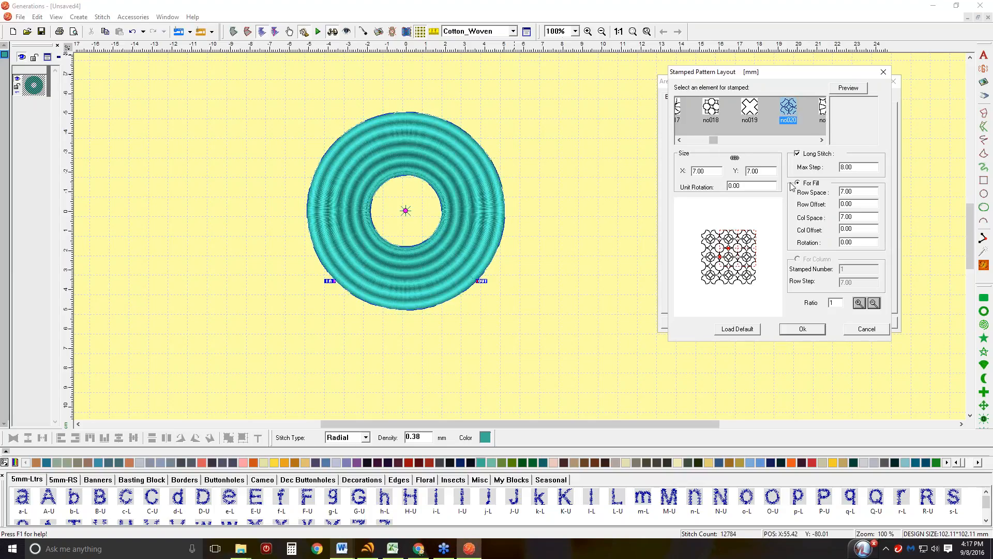
left_click(804, 329)
left_click(763, 323)
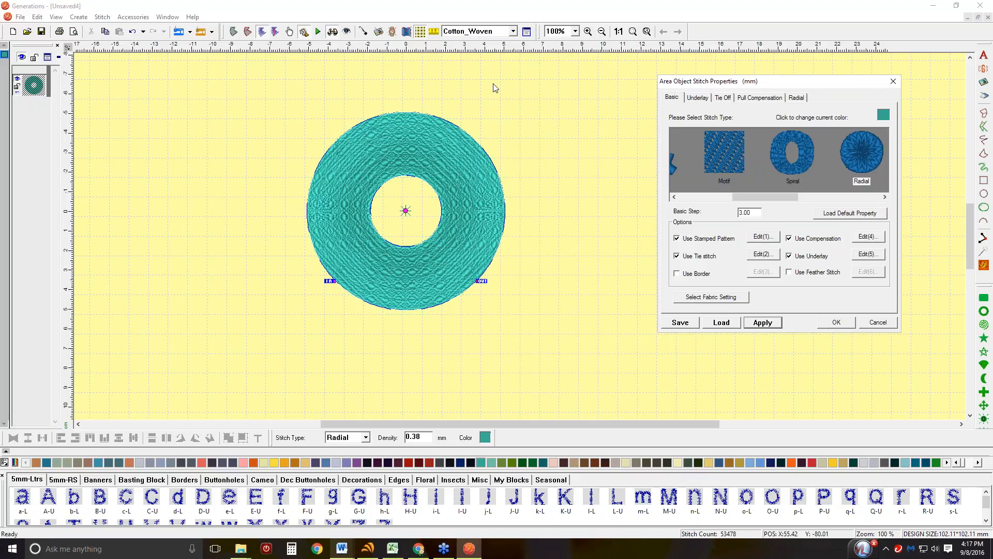
left_click(834, 323)
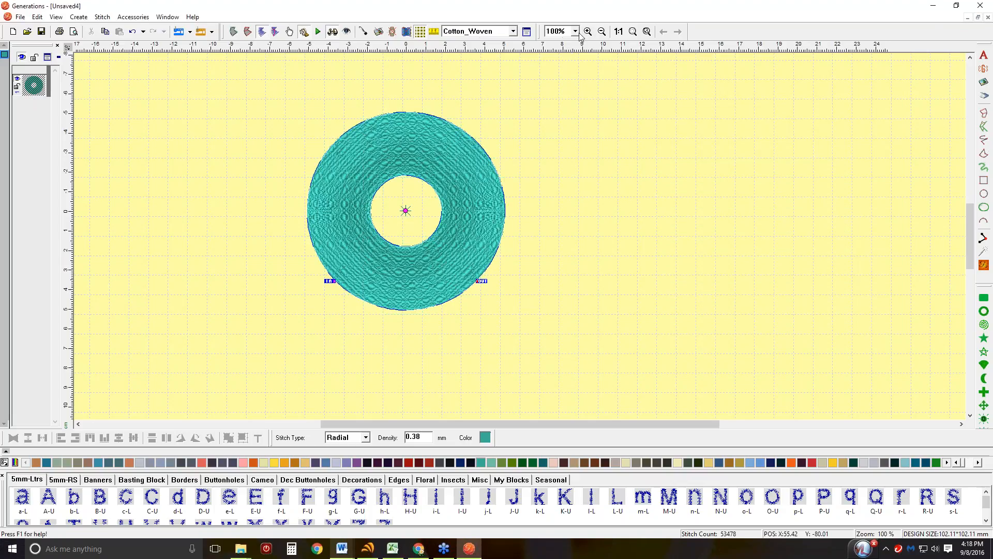
Step: Inspect the stamped ring up close, move its radial center point outside the upper-right edge, and regenerate the stitches
left_click(589, 32)
left_click_drag(333, 102, 499, 222)
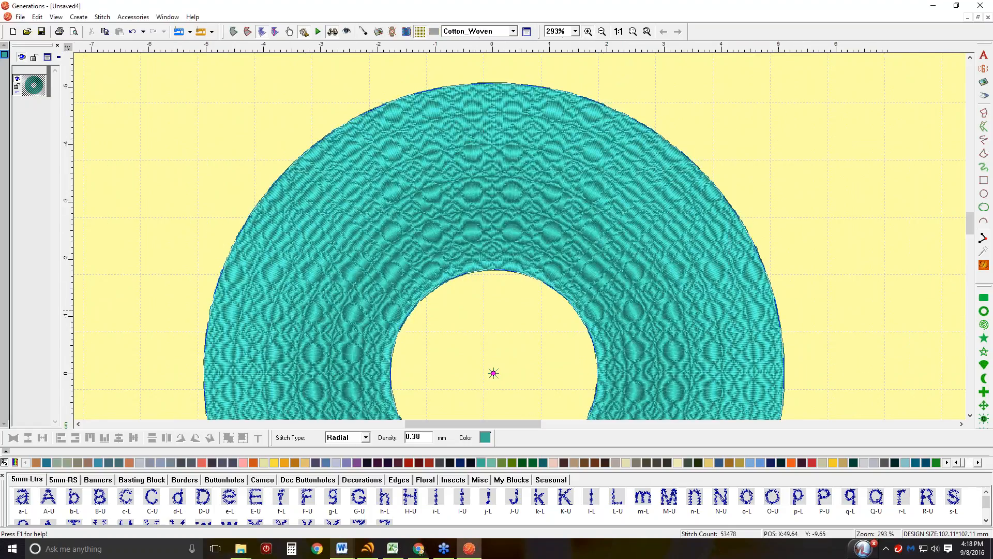
scroll(761, 290, "down", 5)
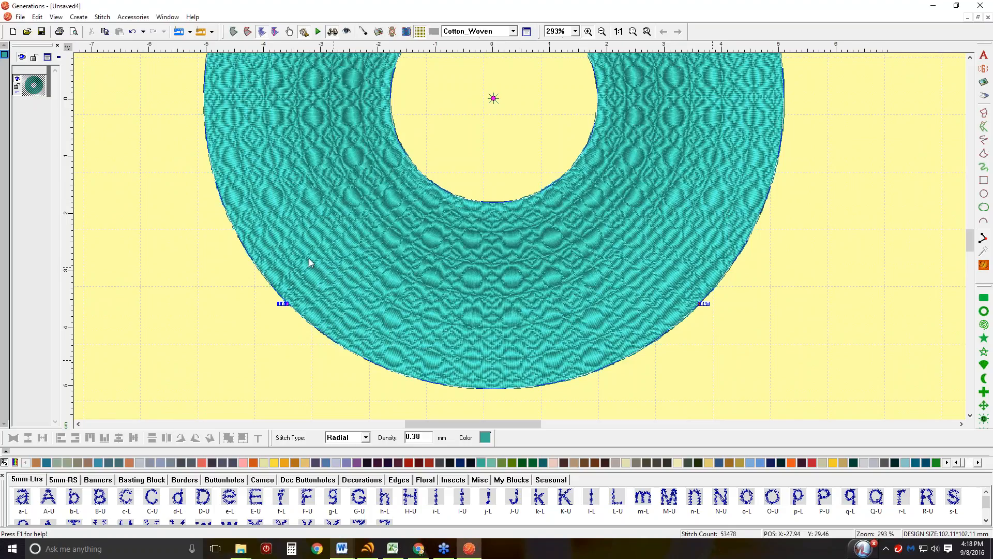
scroll(516, 326, "up", 5)
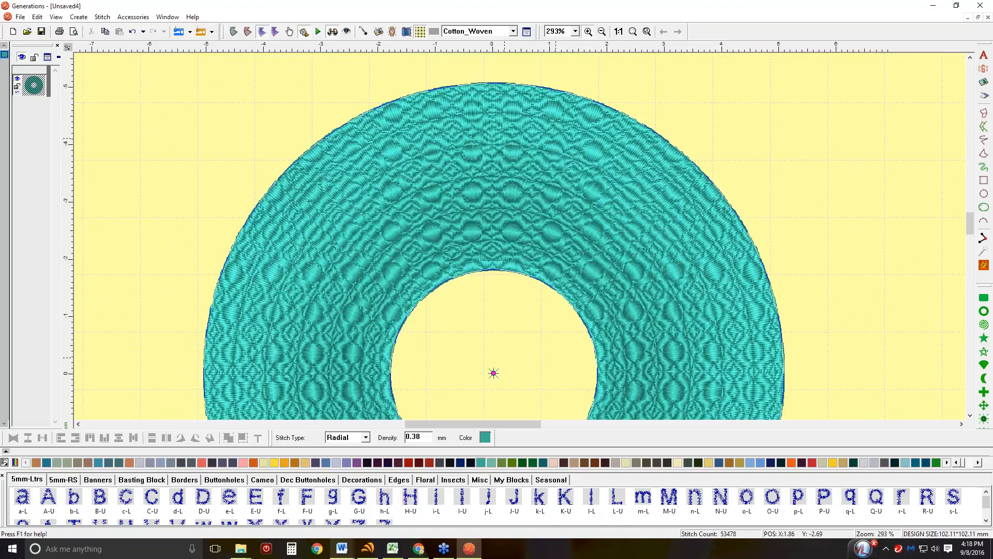
left_click_drag(493, 373, 541, 335)
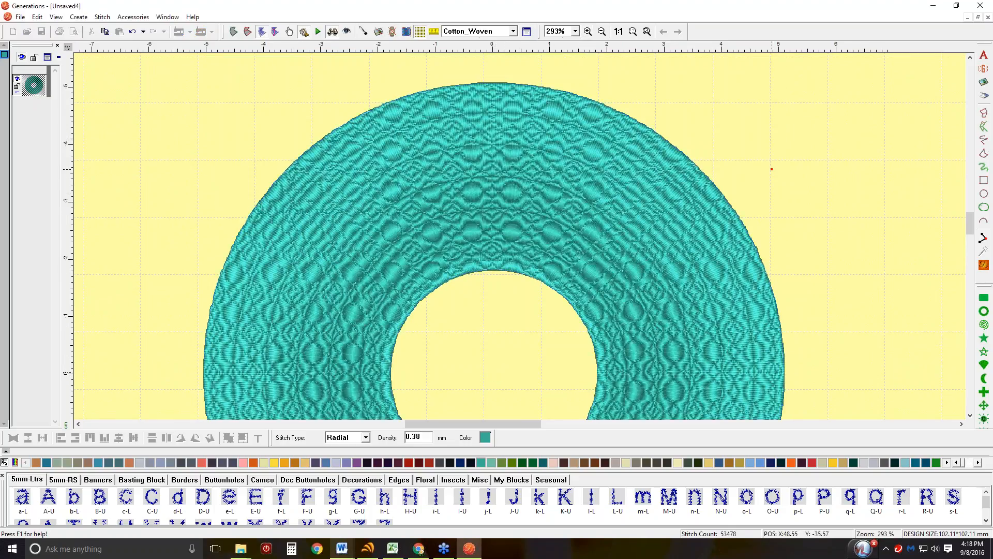
left_click_drag(772, 169, 771, 169)
left_click(984, 266)
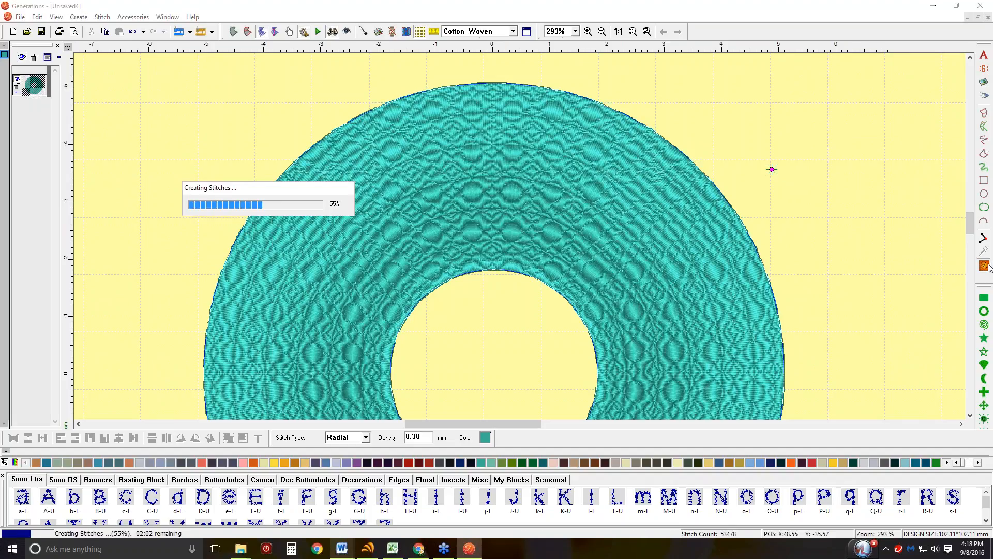
left_click_drag(772, 170, 833, 135)
left_click(984, 266)
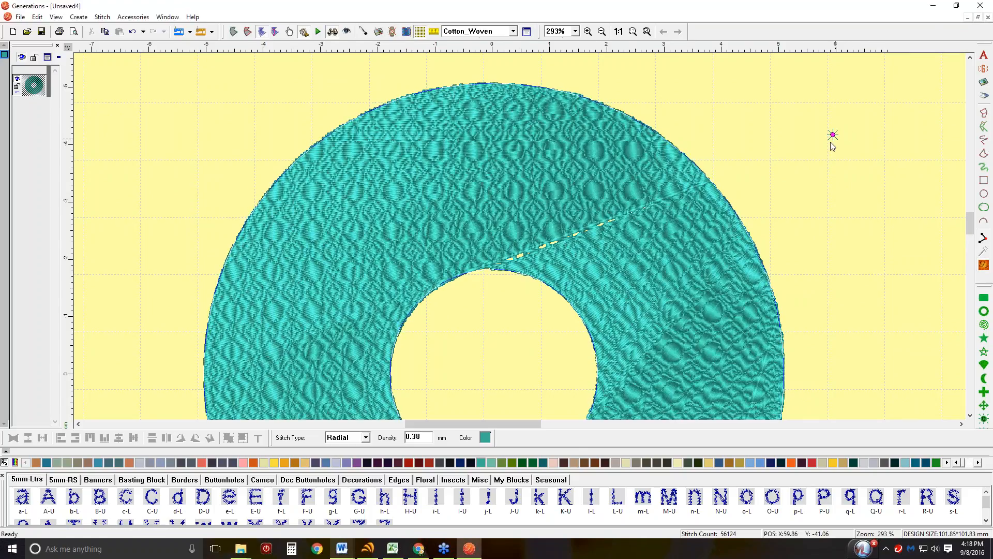
Step: Move the radial center point outside the ring's upper-left edge and regenerate the stitches
scroll(649, 229, "down", 3)
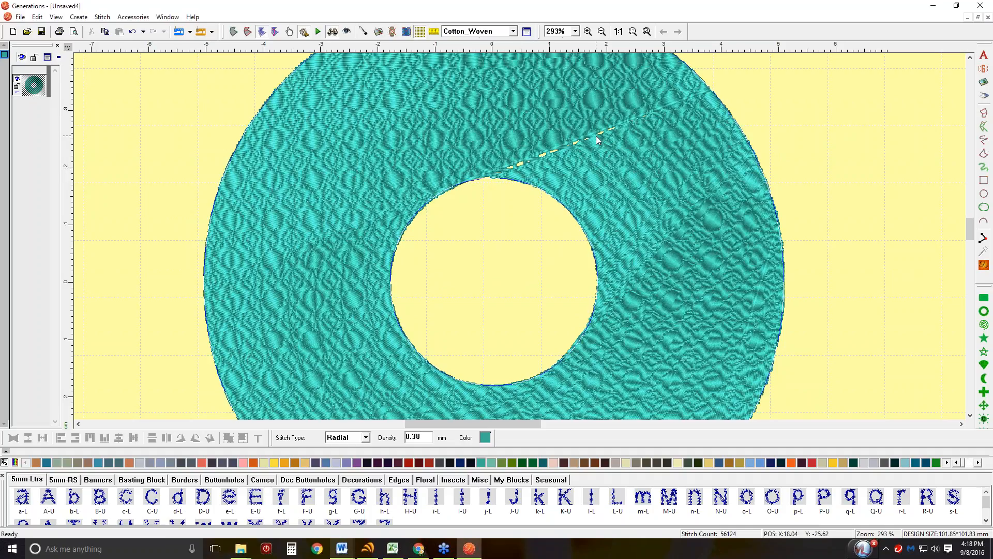
scroll(596, 136, "up", 3)
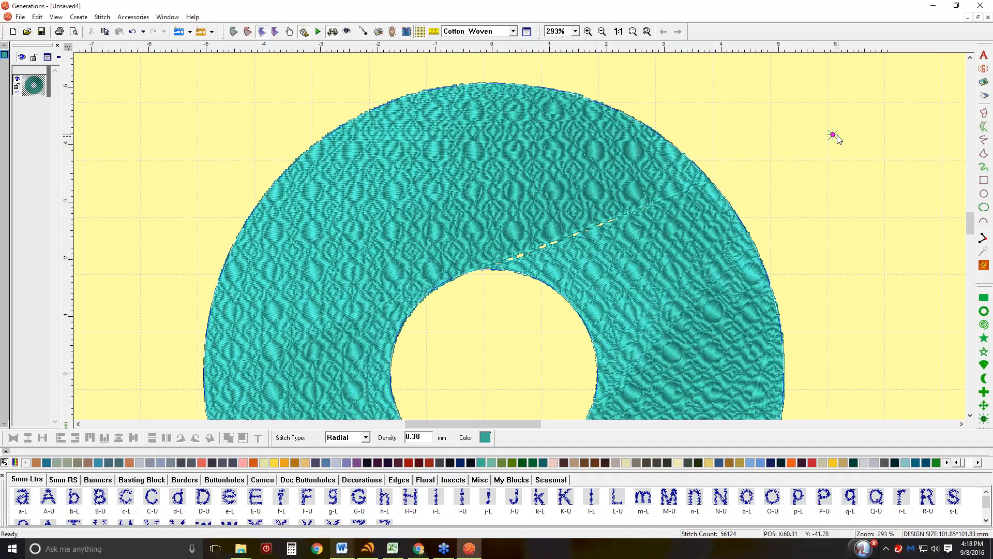
left_click_drag(833, 134, 166, 120)
left_click(984, 265)
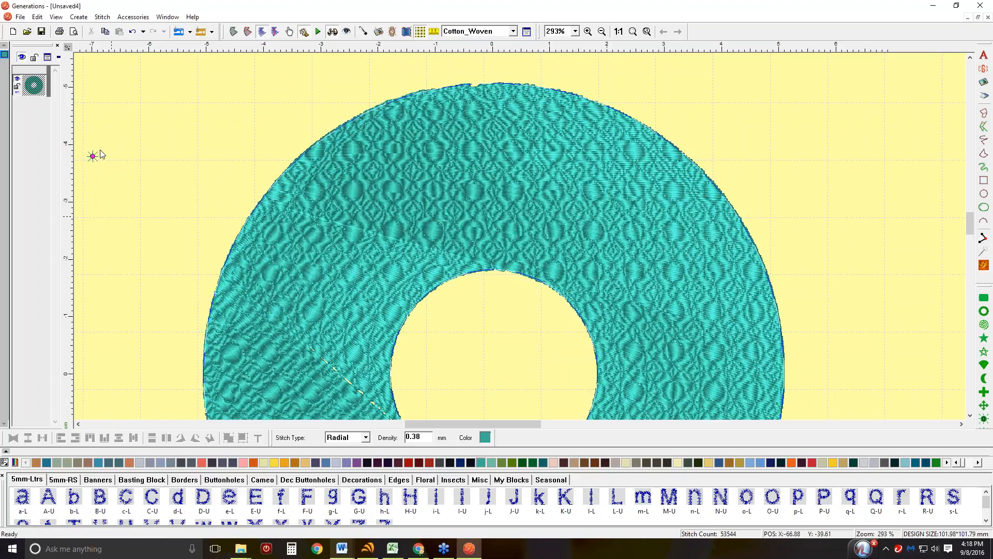
Step: Return the radial center point to the middle of the ring's hole and regenerate the stitches
mouse_move(92, 156)
left_mouse_down()
mouse_move(464, 346)
mouse_move(497, 373)
left_mouse_up()
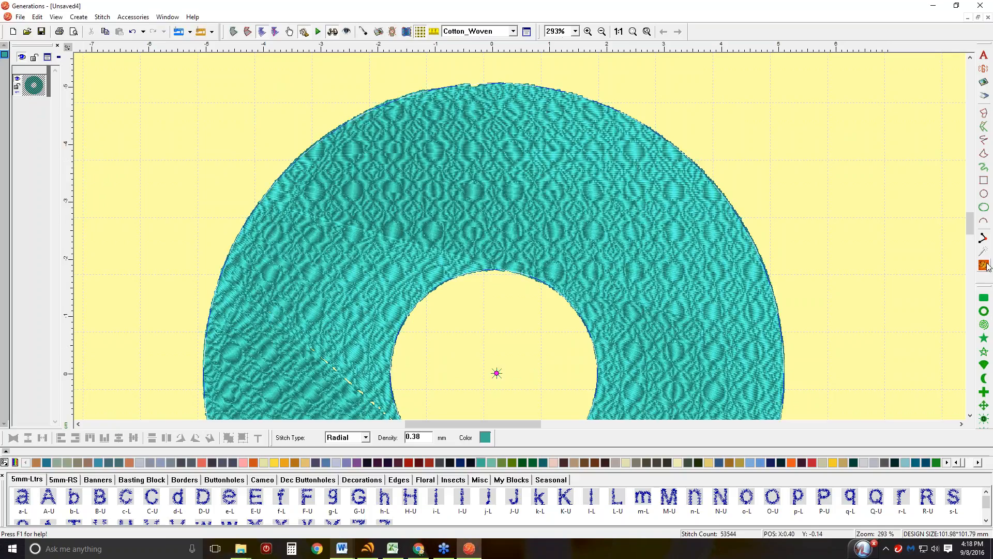
scroll(570, 231, "down", 3)
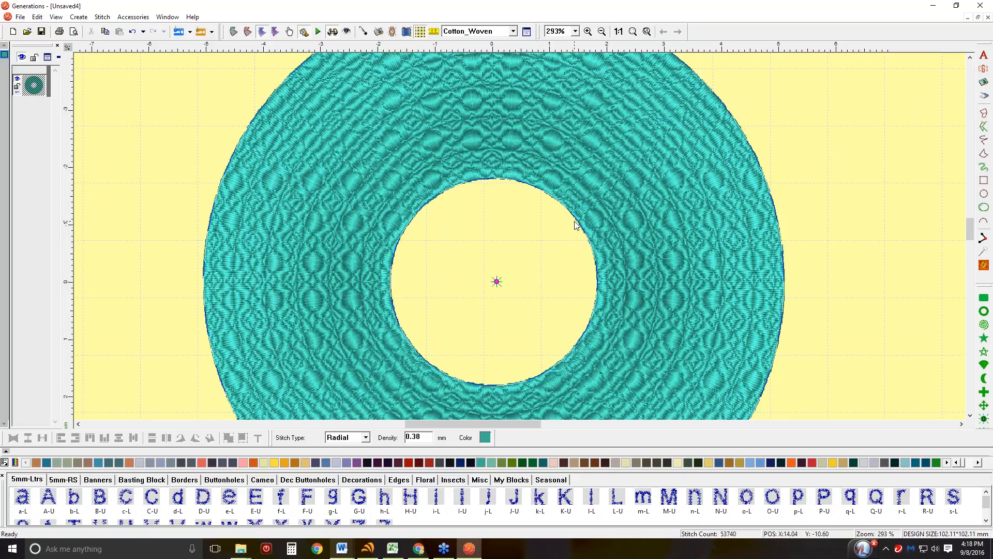
scroll(572, 228, "up", 3)
Step: Start gradient shading for the ring and set Layer A's density to 1.09 at 0% and 1.24 at 100%
left_click(619, 31)
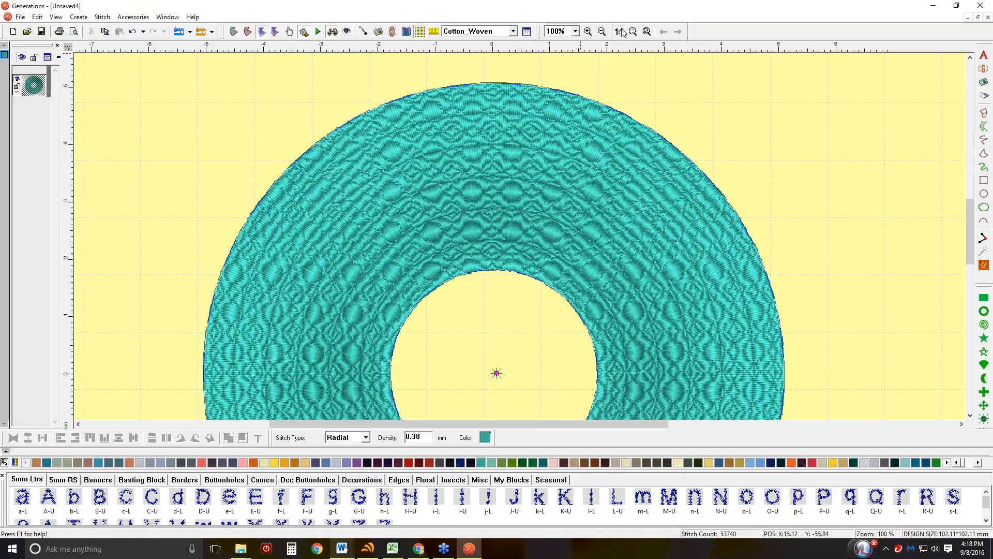
left_click(133, 17)
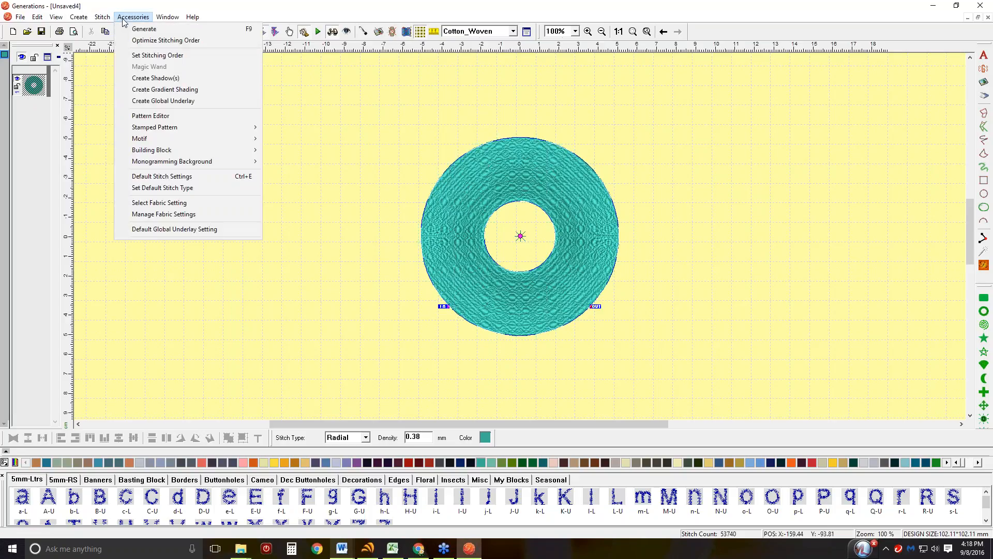
left_click(145, 89)
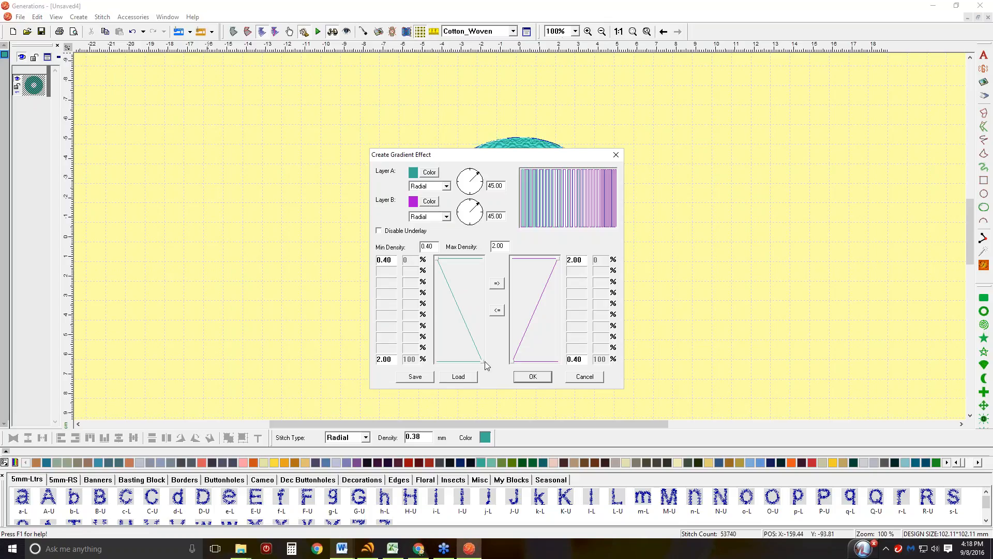
left_click_drag(482, 360, 460, 361)
left_click_drag(437, 259, 459, 260)
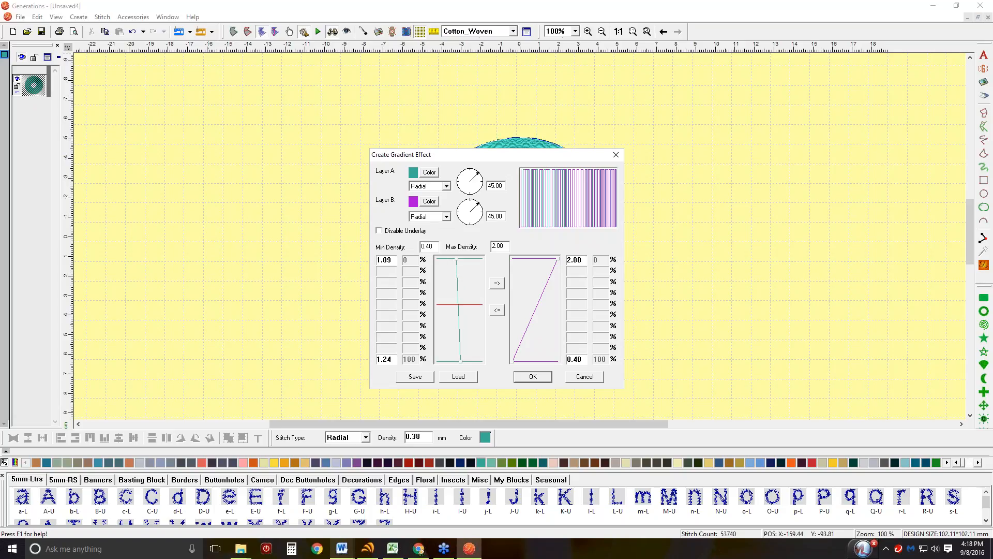
Step: Add two points to Layer A's density curve: 1.91 at 31% and 0.40 at 75%
left_click(457, 309)
left_click_drag(460, 312, 482, 310)
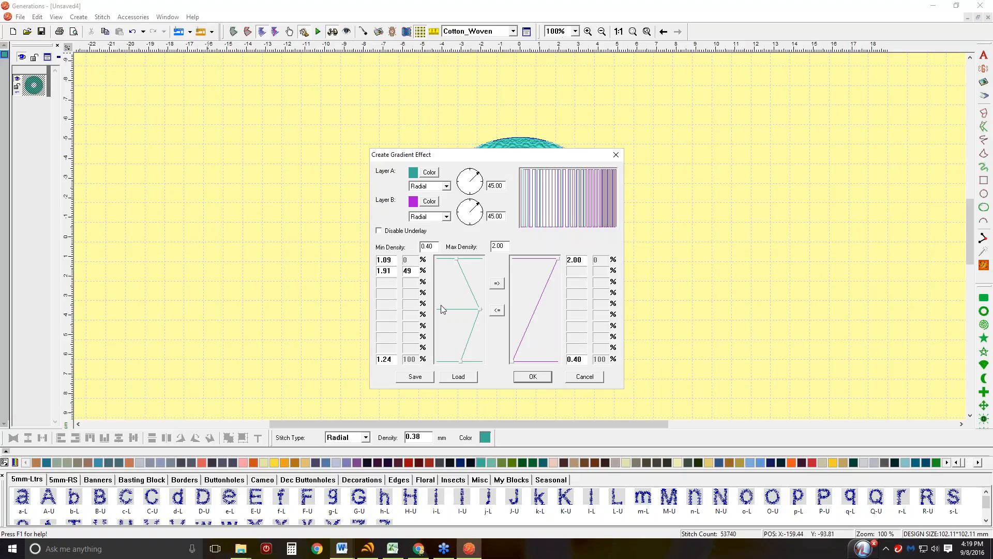
left_click_drag(481, 309, 481, 290)
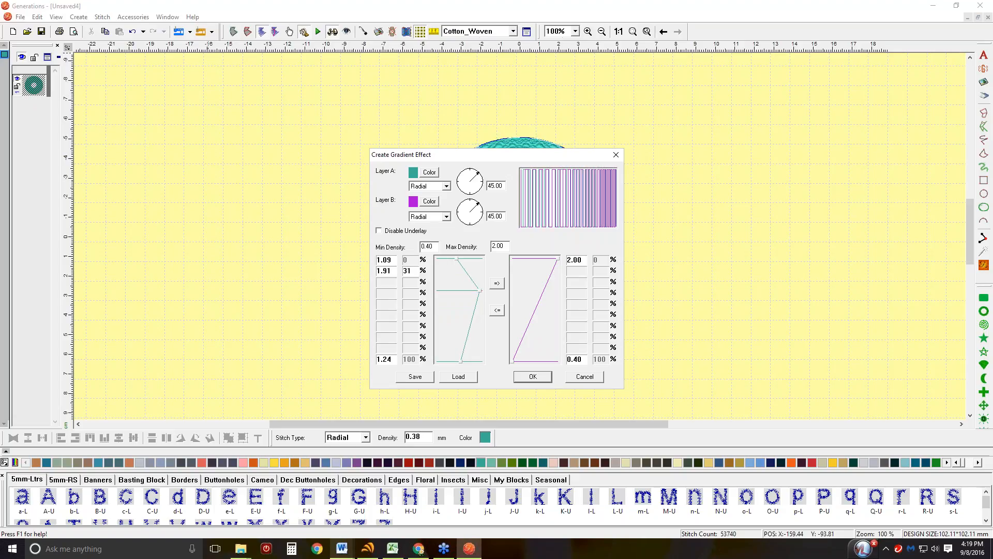
left_click(457, 336)
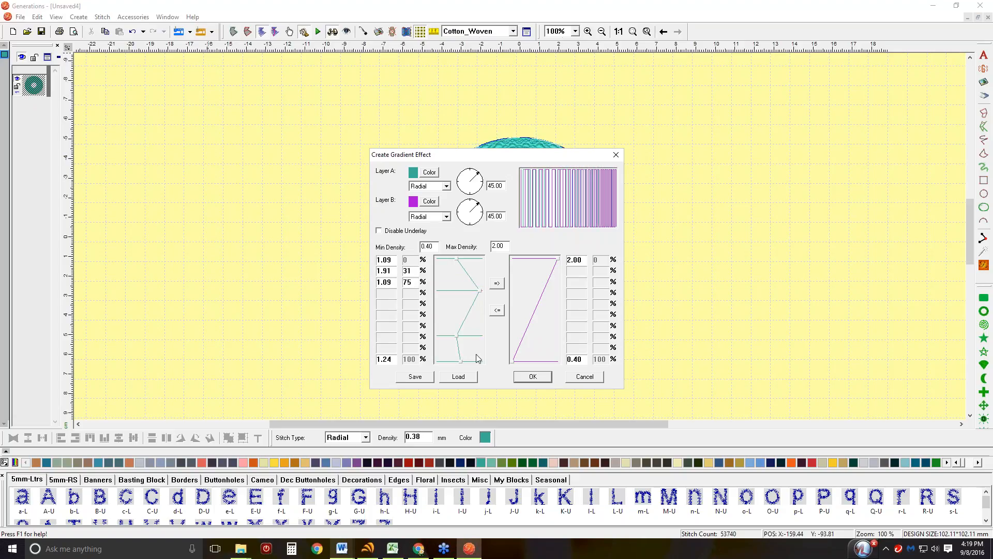
left_click_drag(457, 336, 437, 336)
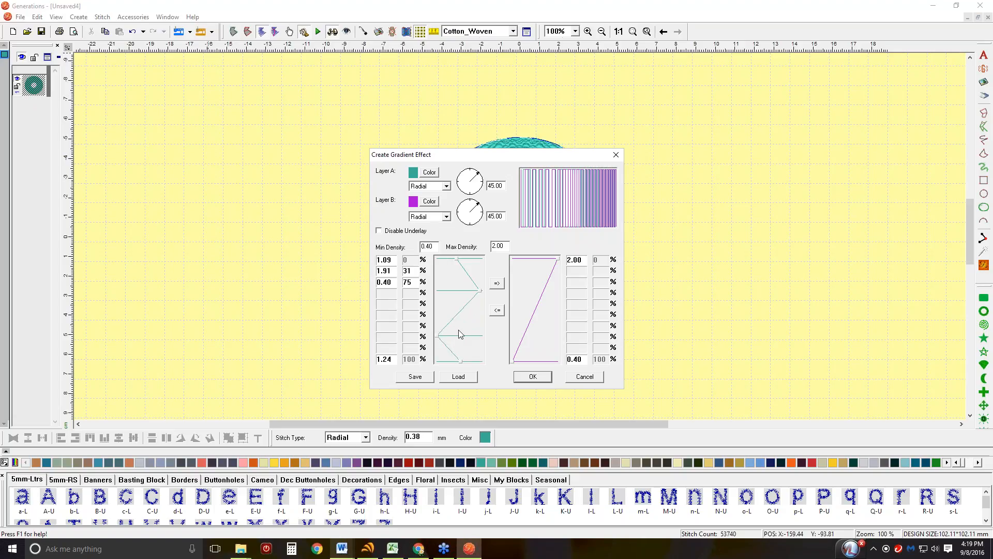
Step: Move Layer A's density points to 28% and 75%, mirror the curve to Layer B, and create the gradient effect
left_click_drag(437, 337, 438, 340)
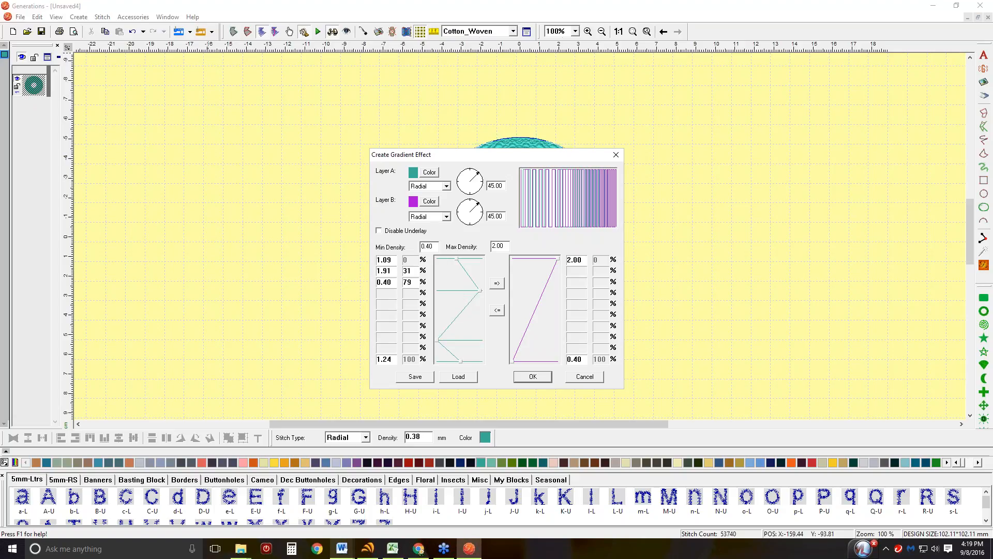
left_click_drag(481, 290, 480, 286)
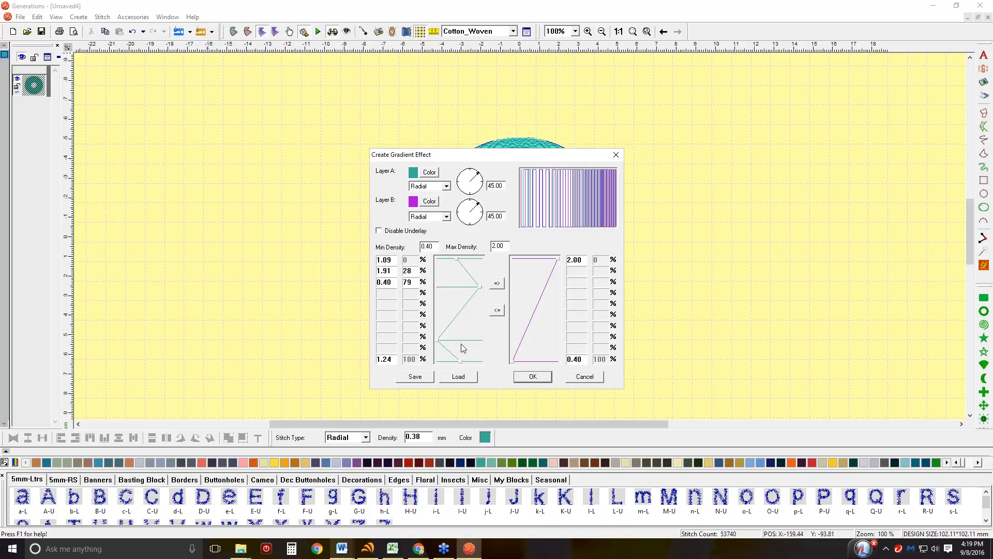
left_click_drag(437, 340, 438, 336)
left_click(497, 283)
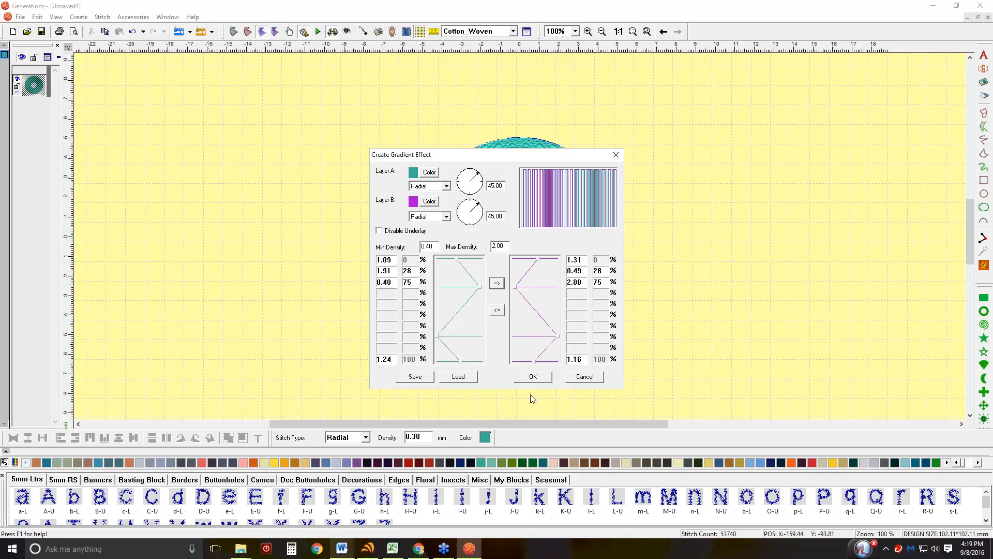
left_click(533, 376)
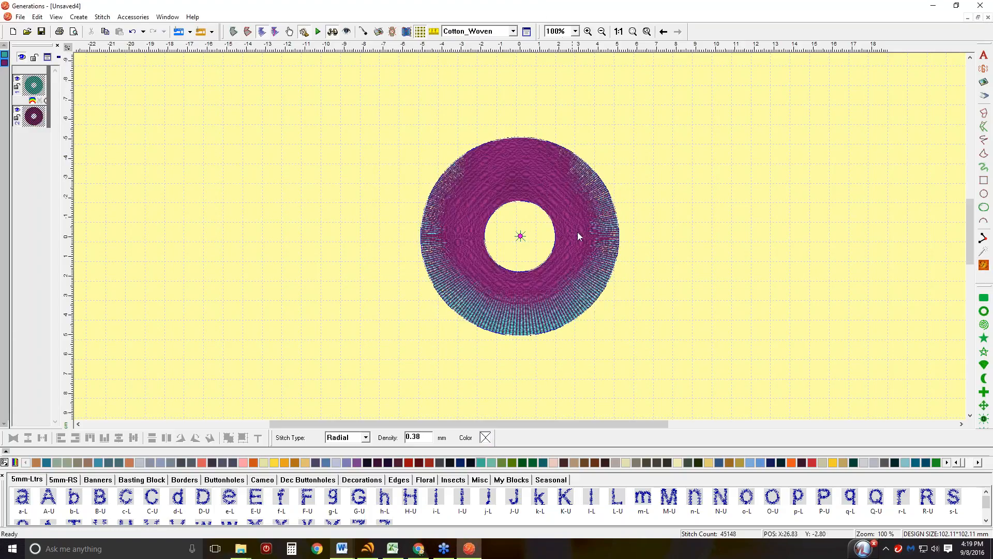
Step: Inspect the gradient ring up close in normal stitch and 3D views, and undo the gradient generation
left_click(304, 32)
left_click(587, 32)
left_click_drag(419, 130, 655, 343)
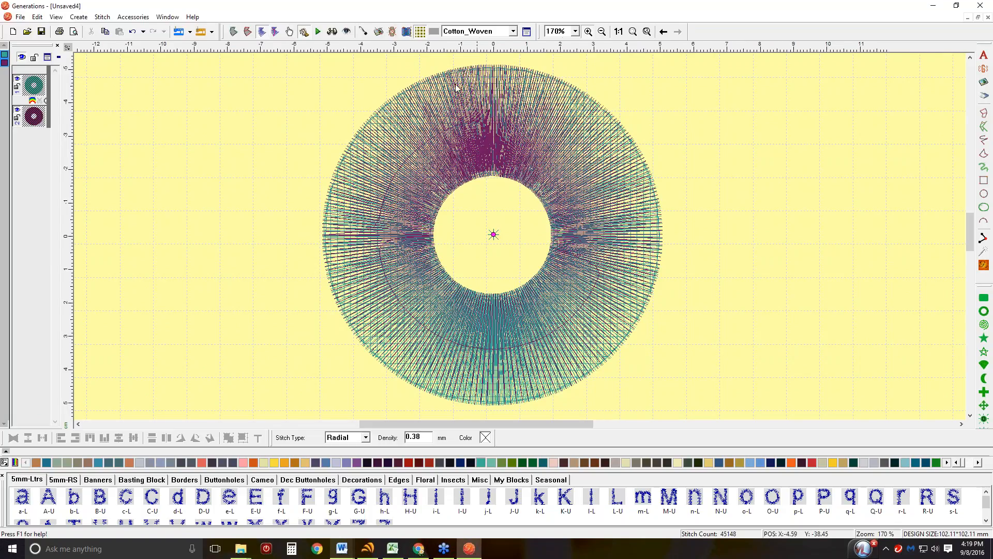
left_click(332, 32)
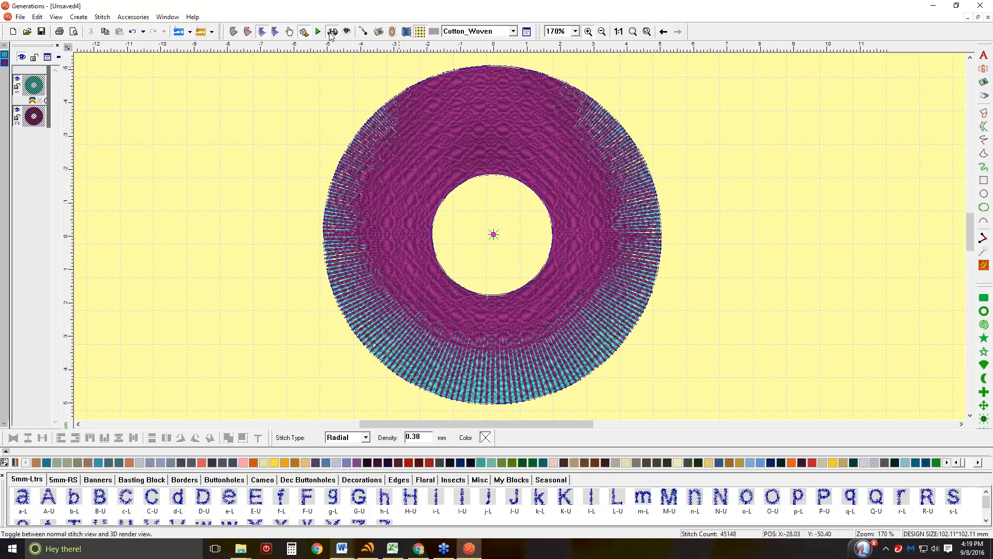
left_click(143, 31)
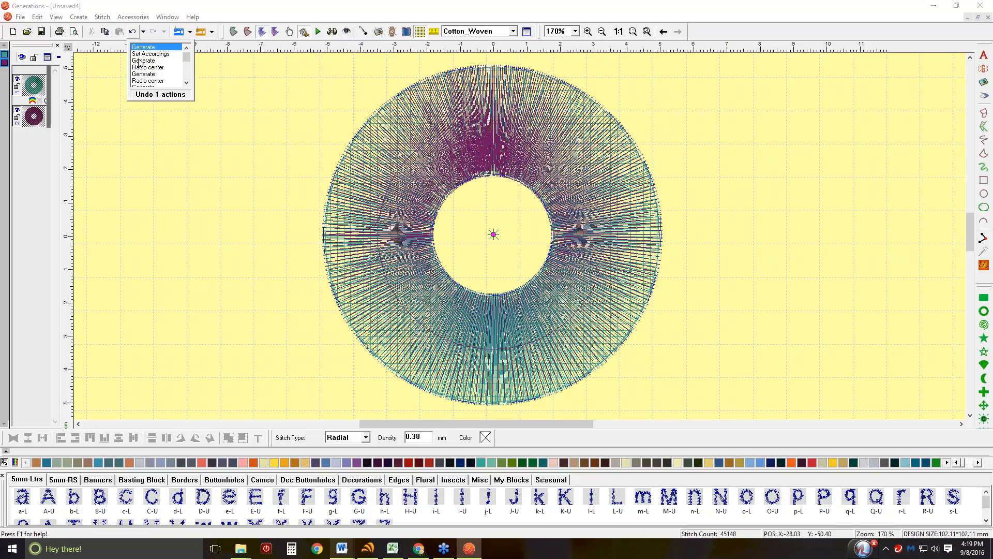
left_click(164, 94)
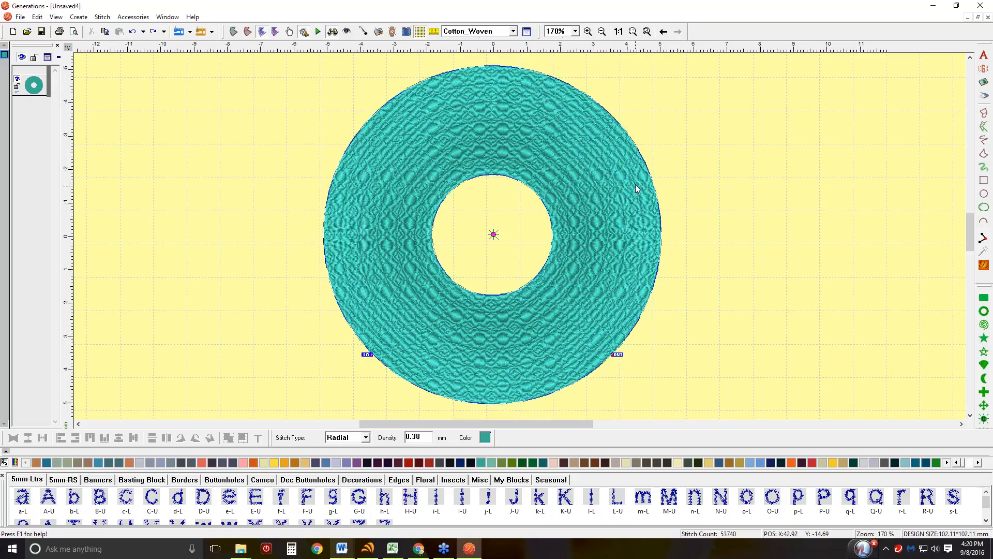
Step: Turn off the stamped pattern in the ring's area stitch properties
left_click(527, 32)
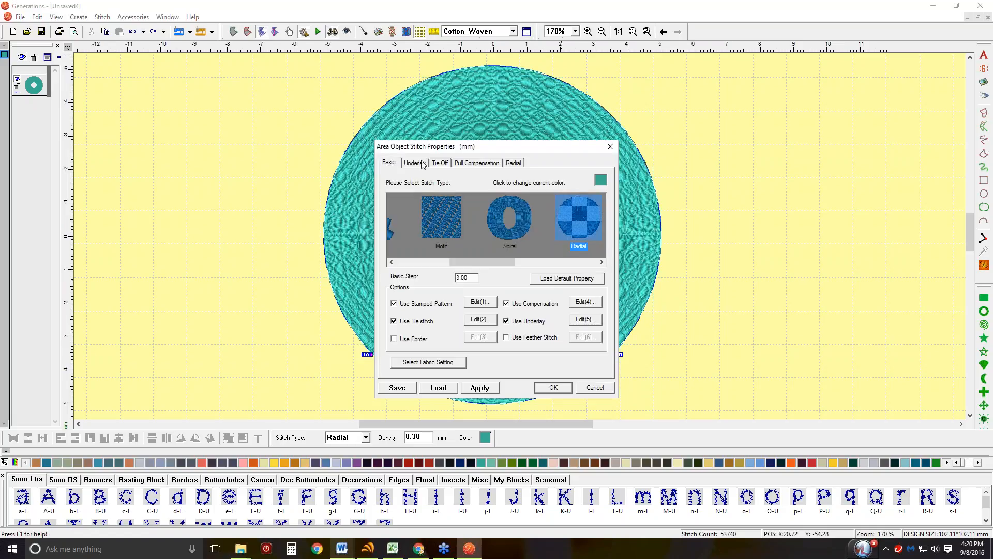
left_click_drag(468, 148, 154, 97)
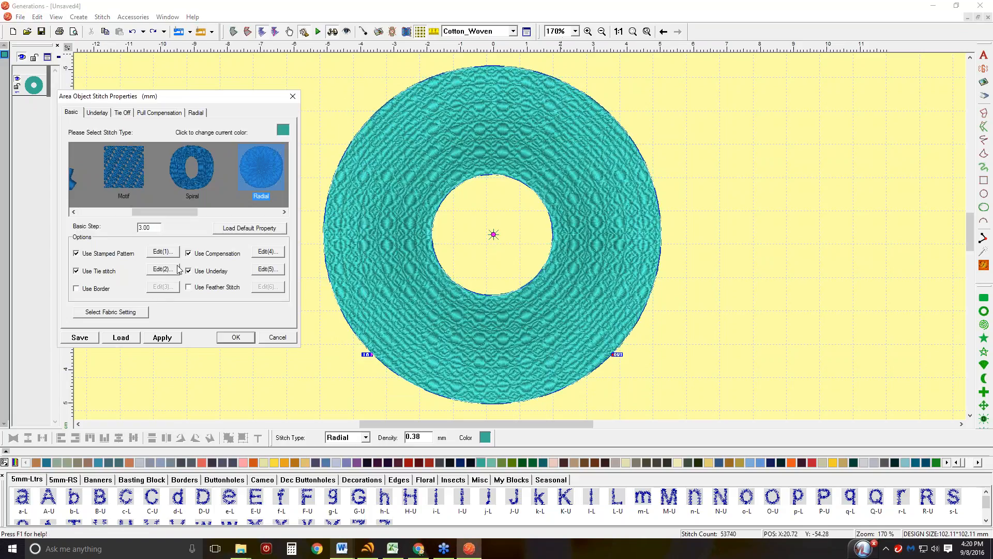
left_click(87, 253)
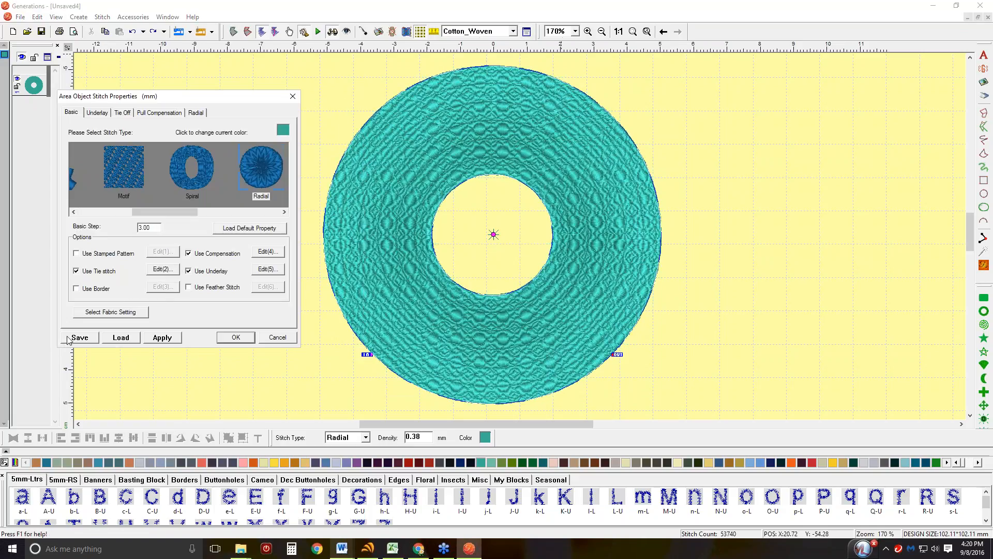
Step: Enable a stitch pattern in the ring's radial settings, choose wave2, and apply it
left_click(196, 112)
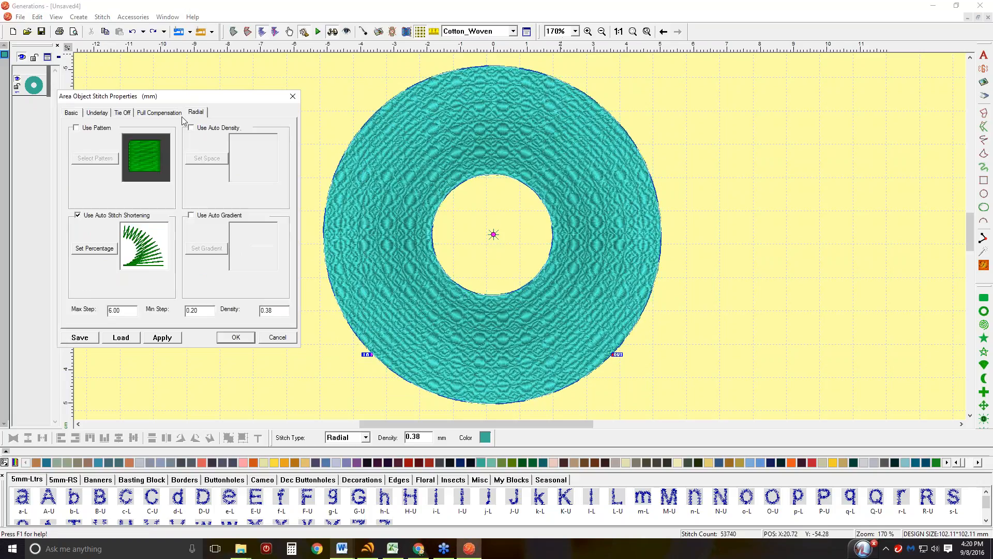
left_click(82, 127)
left_click(90, 158)
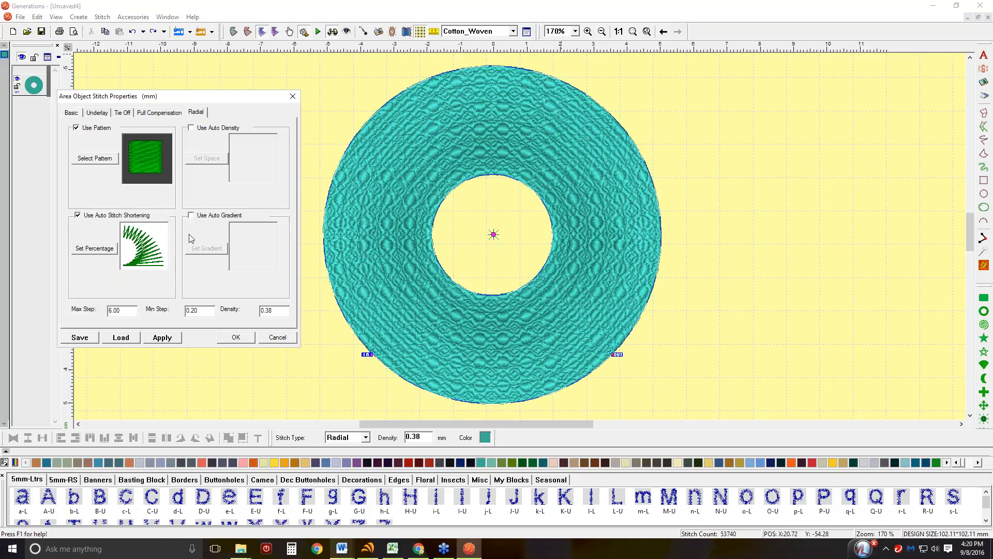
scroll(221, 266, "down", 3)
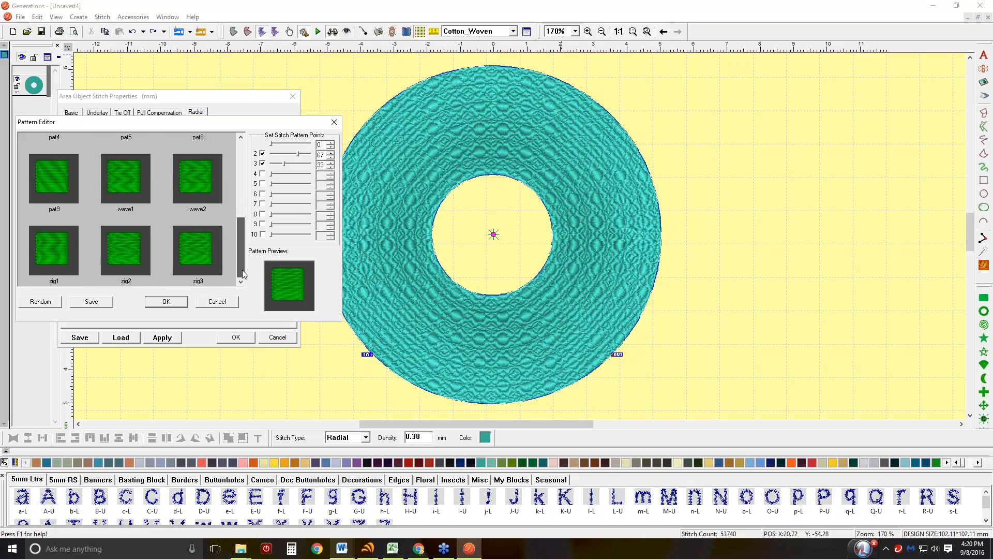
left_click(201, 195)
left_click(155, 302)
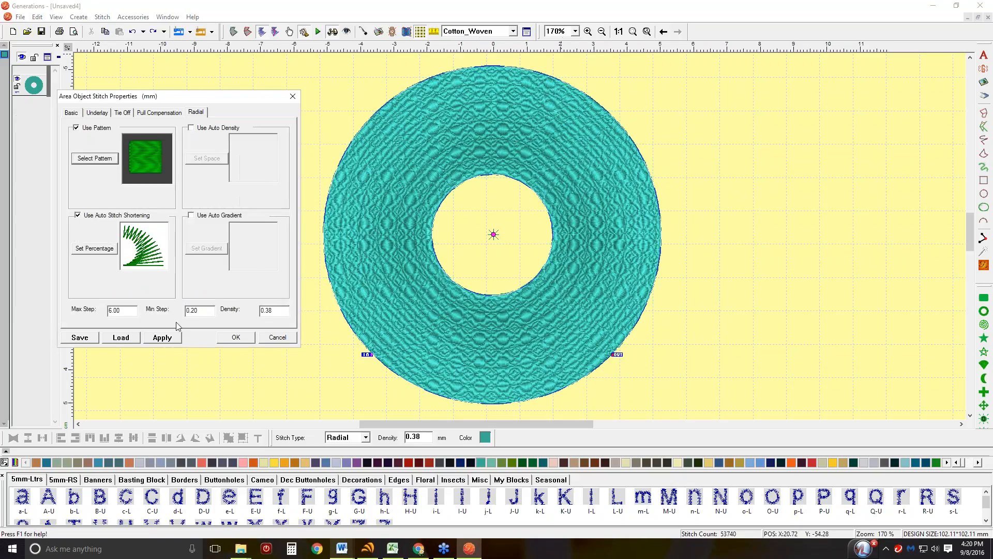
left_click(162, 338)
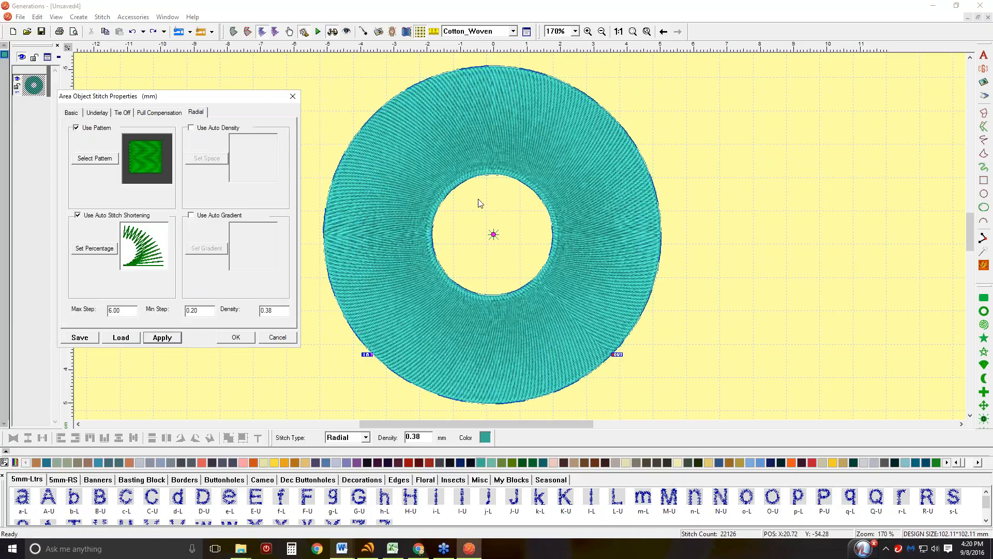
Step: Change the ring's radial stitch pattern to zig1, apply it, and accept the stitch properties
left_click(95, 157)
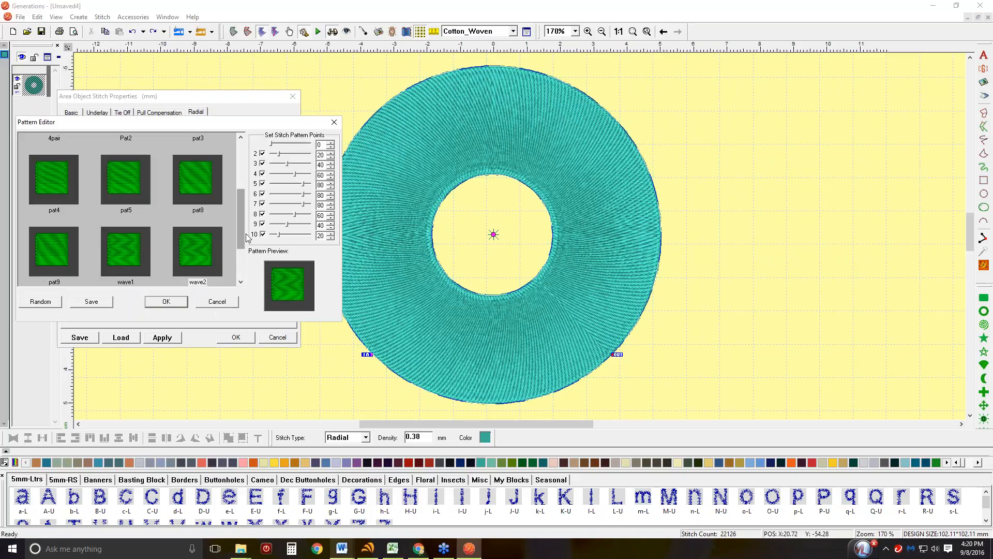
scroll(205, 257, "down", 1)
left_click(70, 251)
left_click(166, 302)
left_click(162, 337)
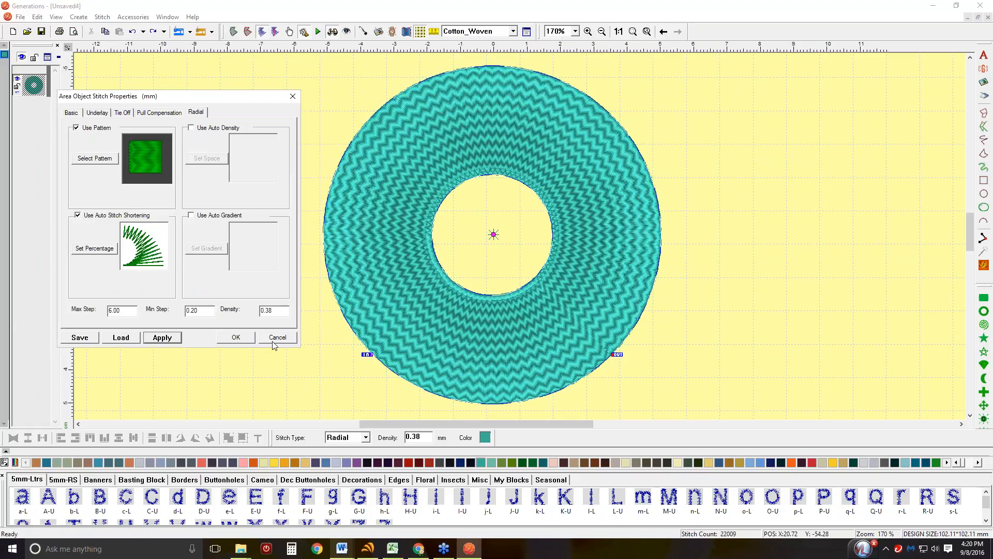
left_click(241, 338)
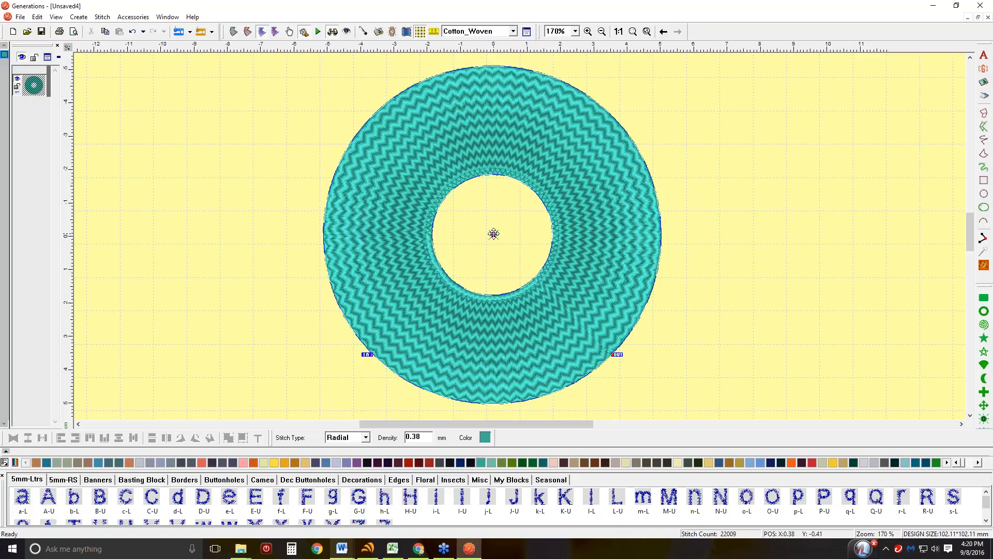
Step: Try the radial centre near the hole's lower and left edges, regenerating each time, and return it near the middle
left_click_drag(493, 234, 489, 284)
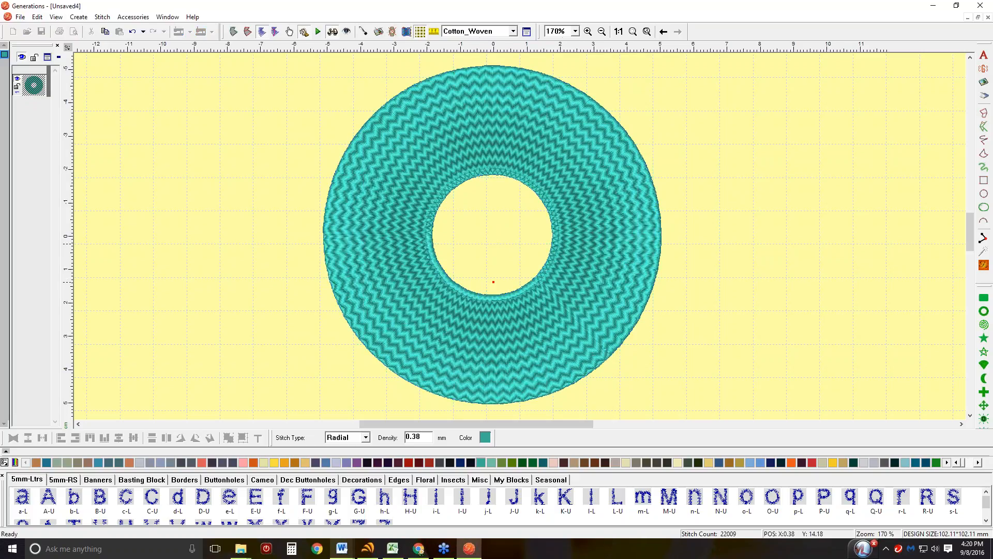
left_click(984, 266)
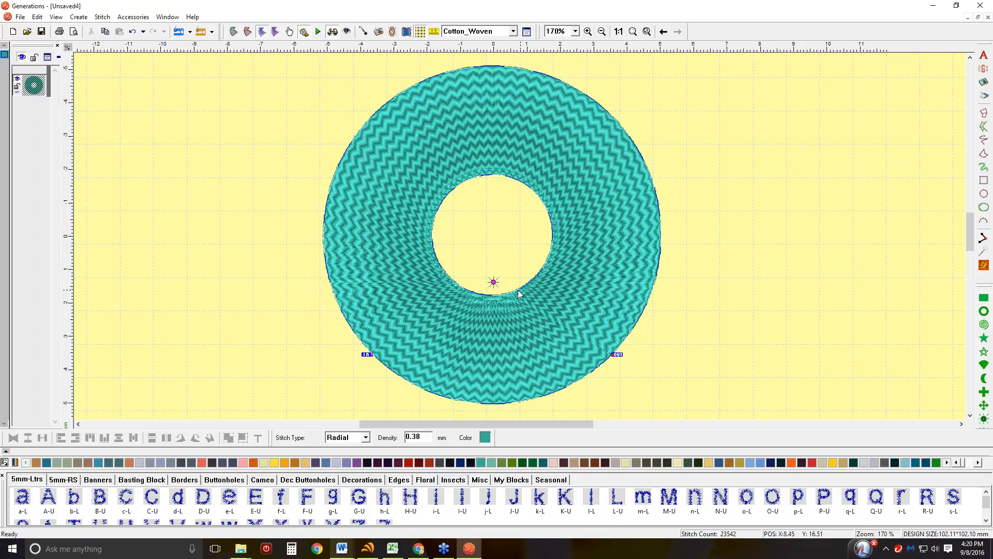
left_click_drag(493, 282, 469, 273)
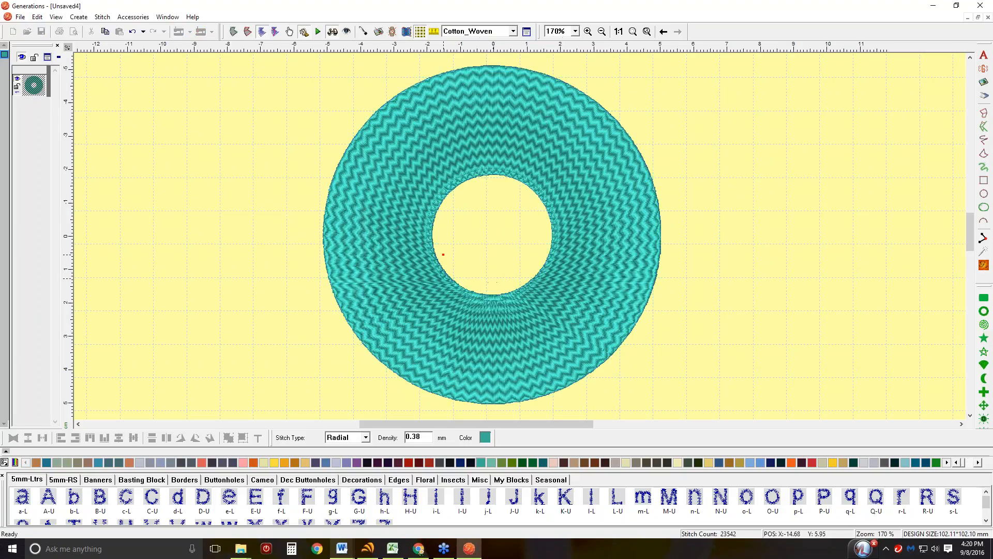
left_click(984, 266)
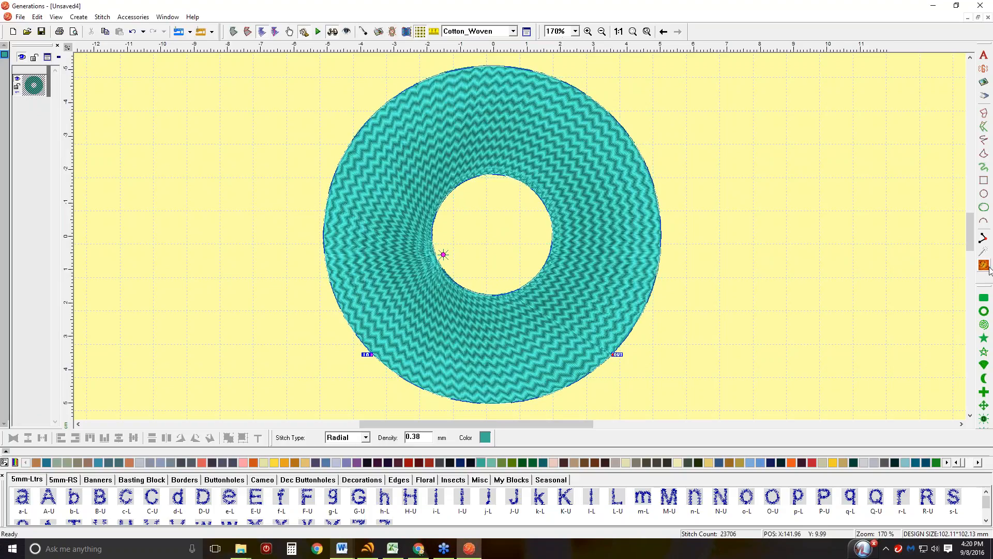
mouse_move(443, 256)
left_mouse_down()
mouse_move(506, 239)
mouse_move(493, 239)
left_mouse_up()
left_click(985, 266)
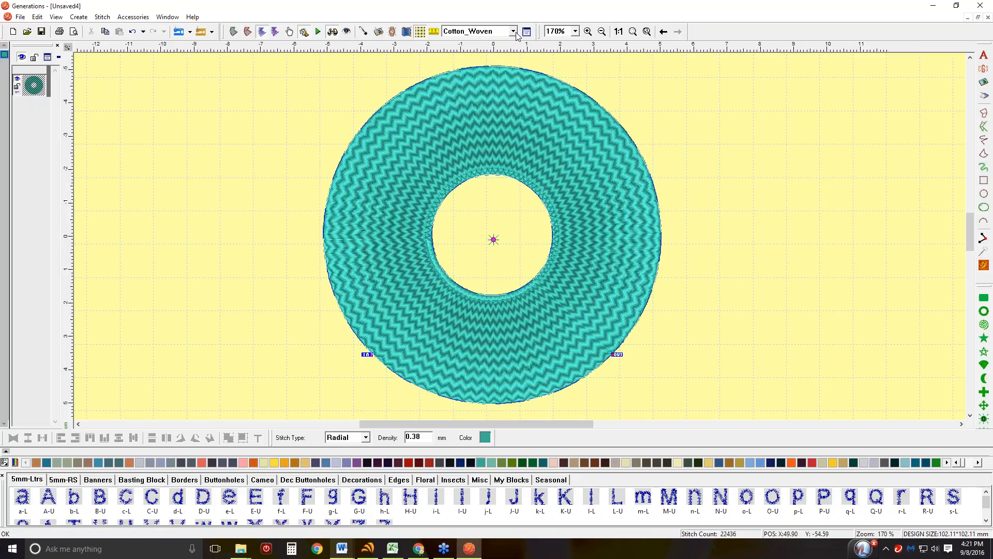
Step: Apply the crepe fabric setting to the ring and move the radial centre back to the middle of the hole
left_click(513, 32)
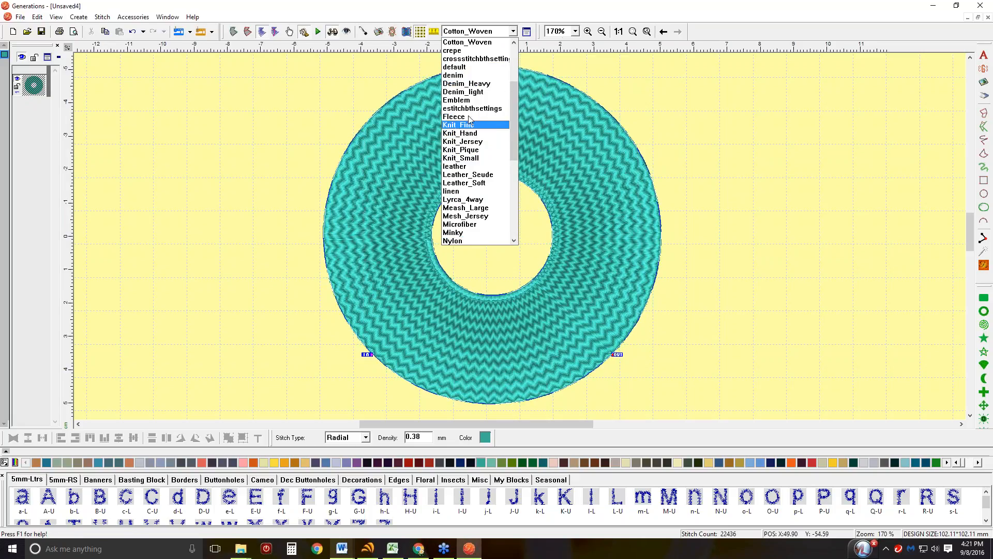
left_click(472, 50)
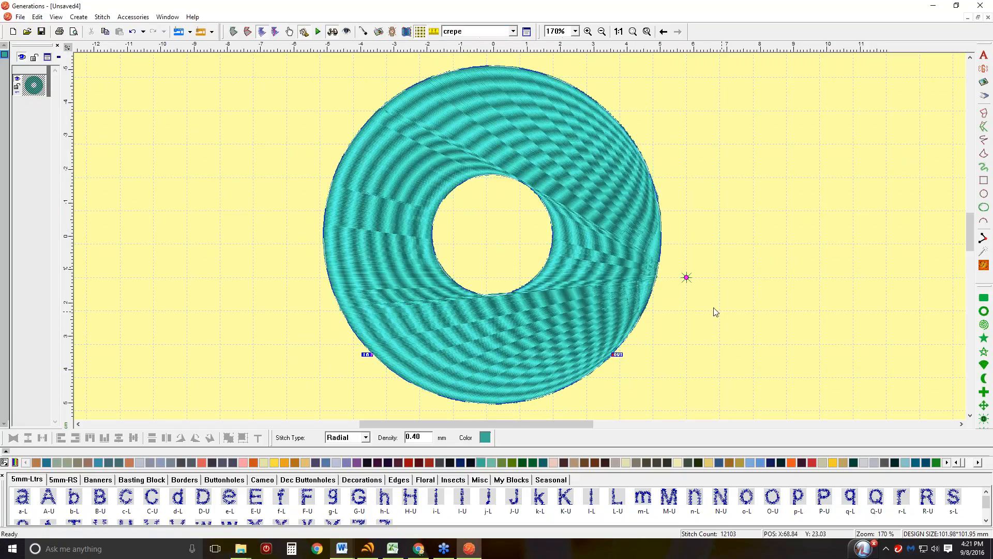
left_click_drag(686, 278, 492, 240)
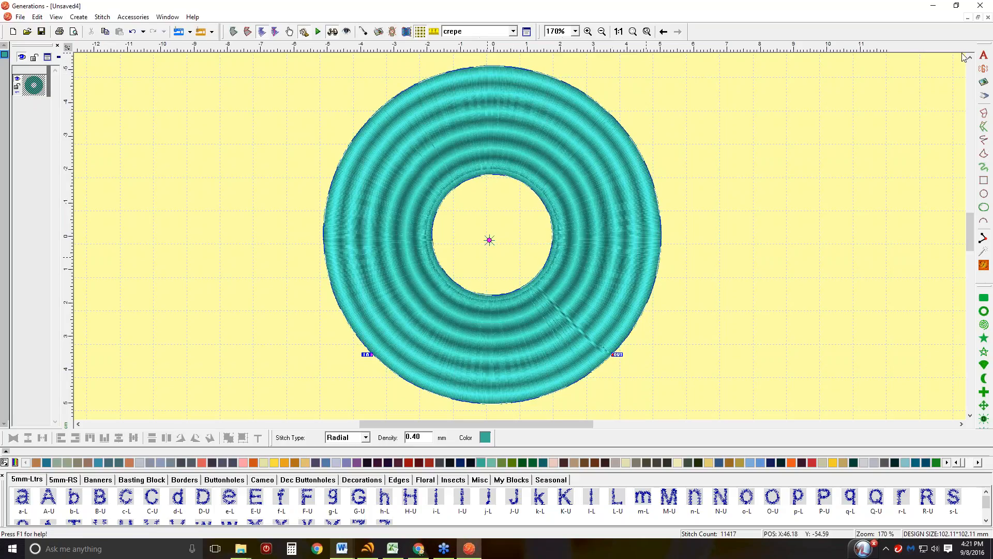
scroll(954, 112, "up", 3)
scroll(924, 134, "down", 3)
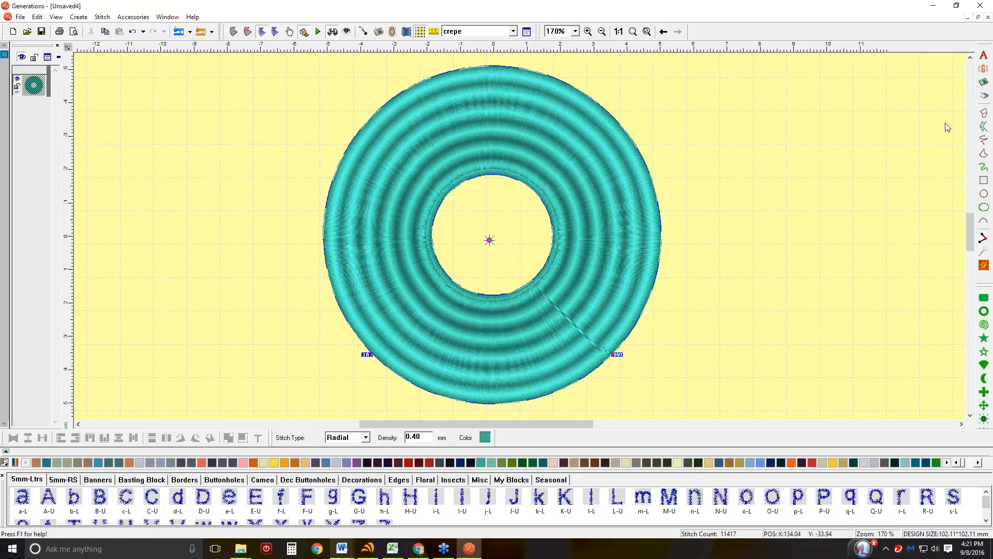
left_click(990, 138)
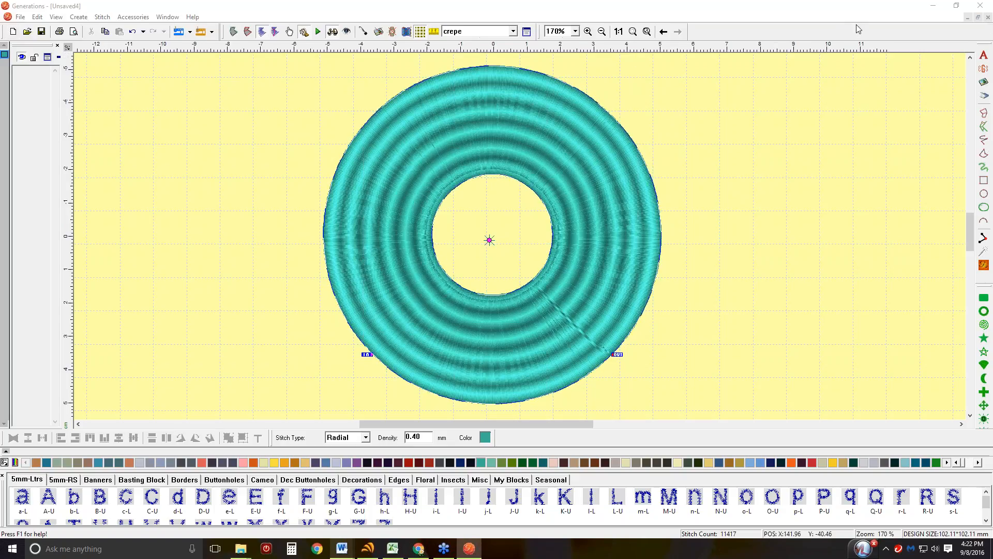
Step: Close the Unsaved4 design without saving, and inspect the square, circle and ring of Unsaved1 by selecting each in turn
left_click(988, 17)
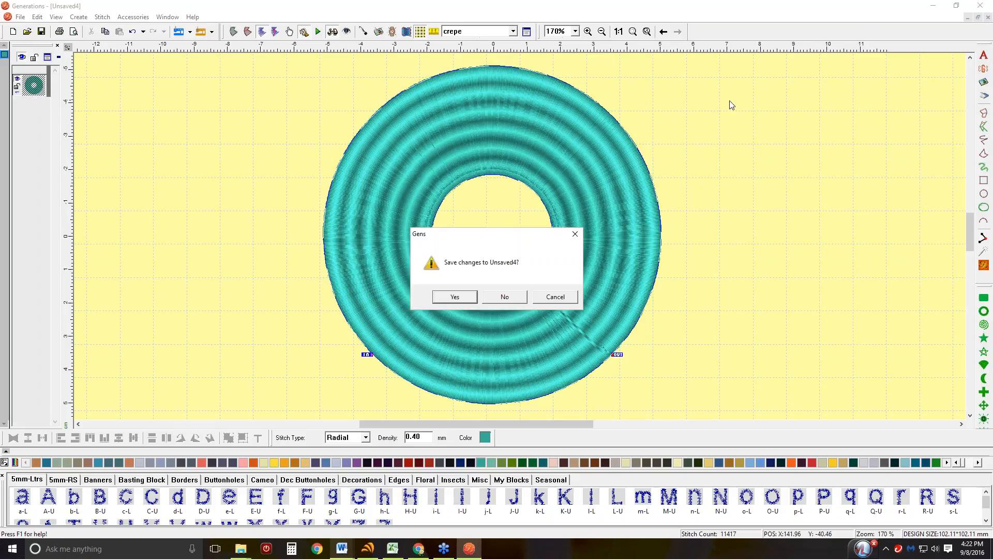
left_click(505, 297)
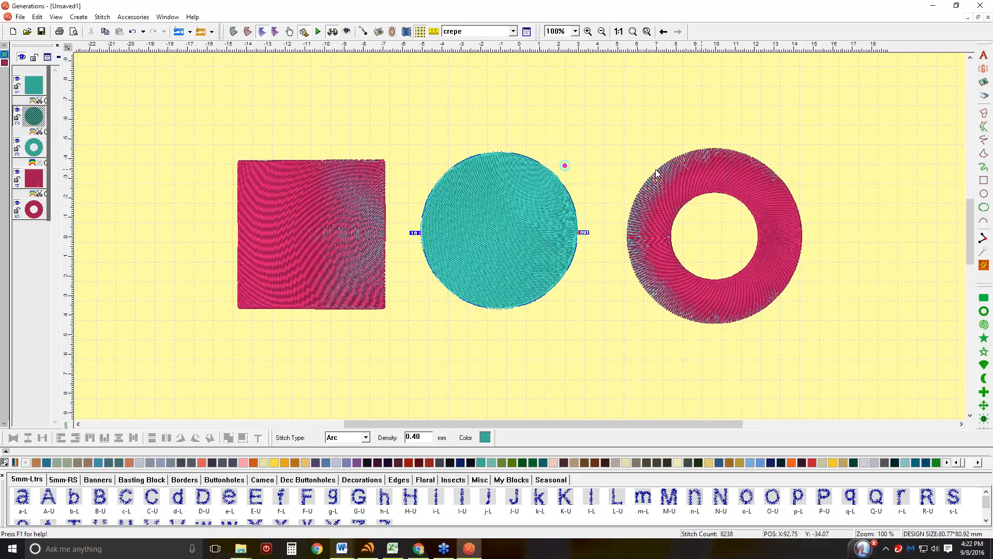
left_click(297, 199)
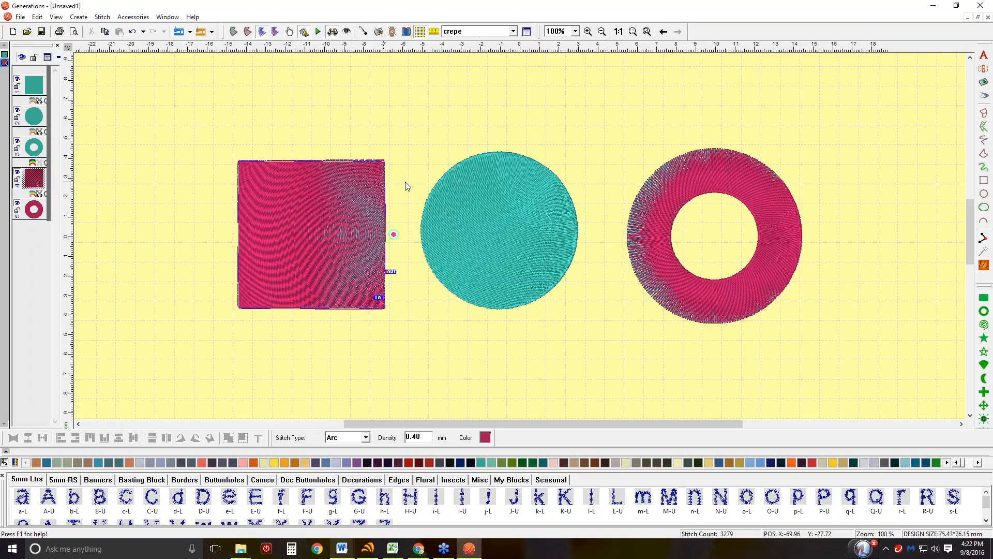
left_click(541, 208)
left_click(750, 177)
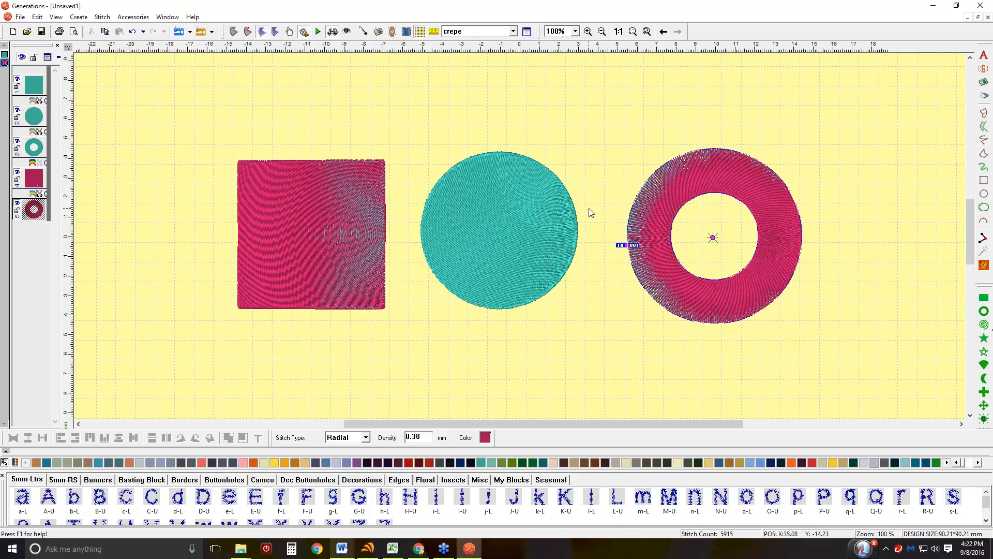
Step: Create a new design and draw a solid five-pointed star about 87 mm wide near the middle of the workspace
left_click(14, 32)
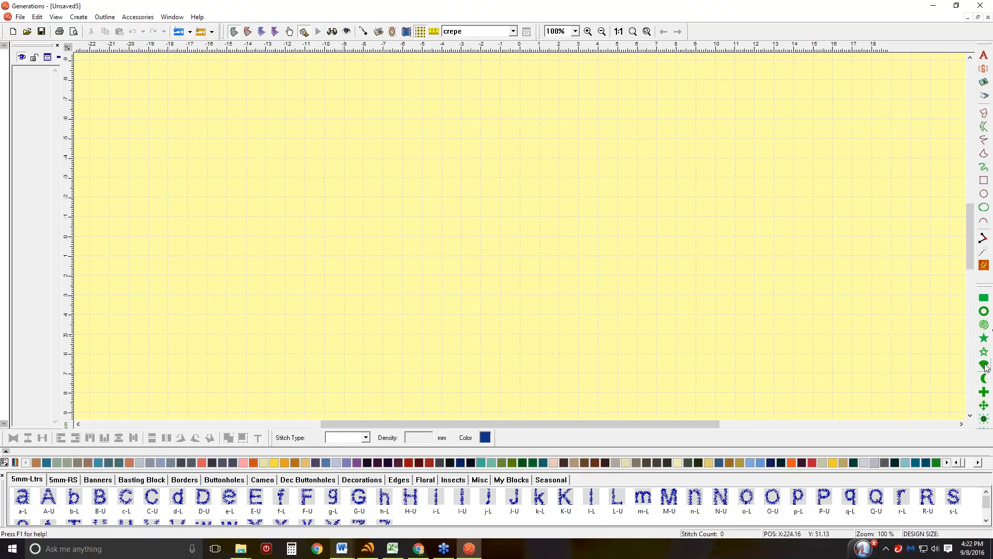
left_click(984, 339)
left_click_drag(399, 148, 645, 316)
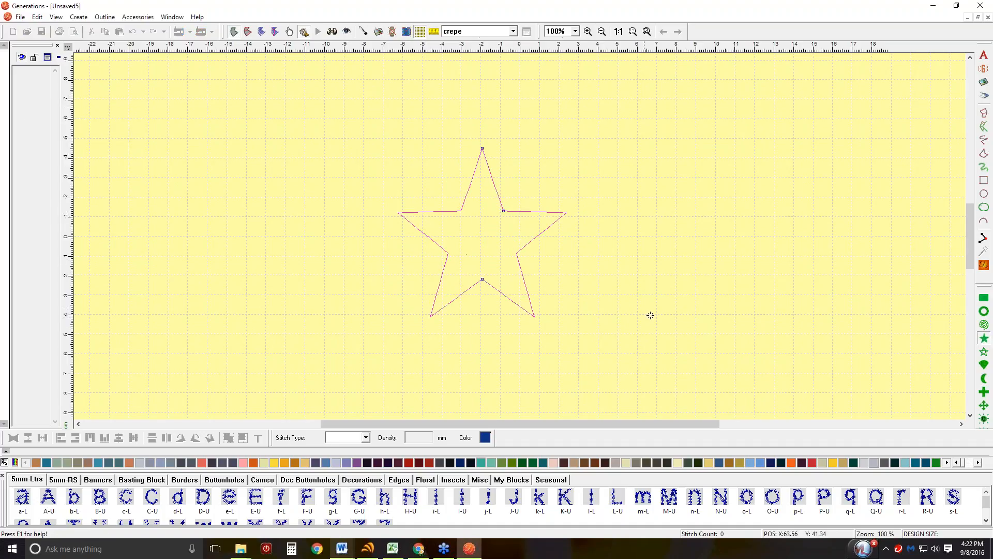
right_click(701, 259)
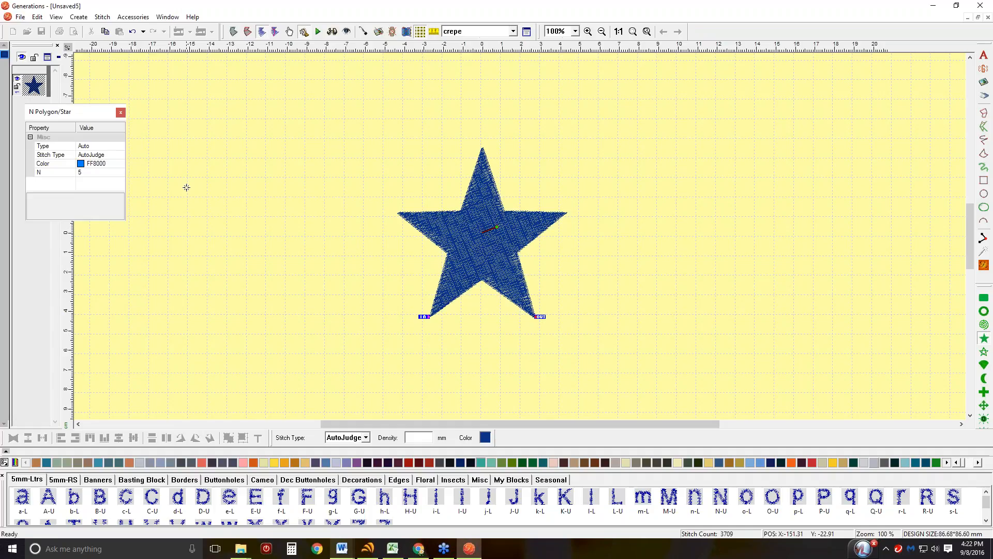
key("Escape")
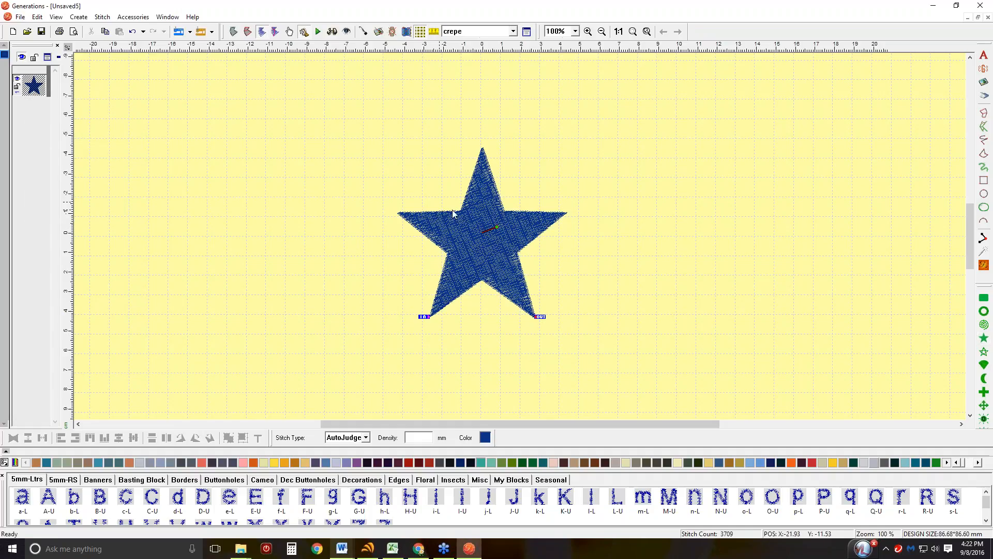
Step: Recolor the star teal and set its stitch type to Arc
left_click(482, 463)
left_click(365, 437)
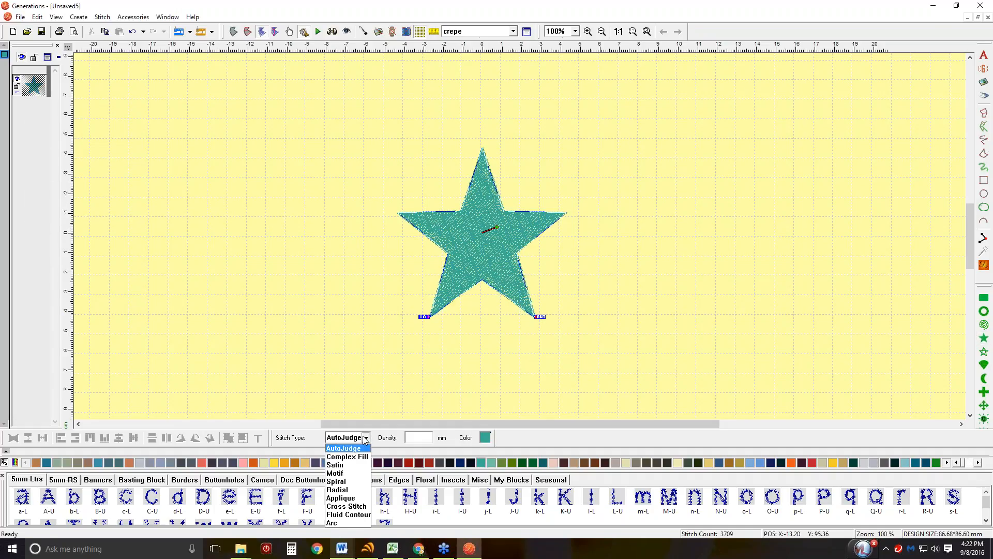
left_click(342, 522)
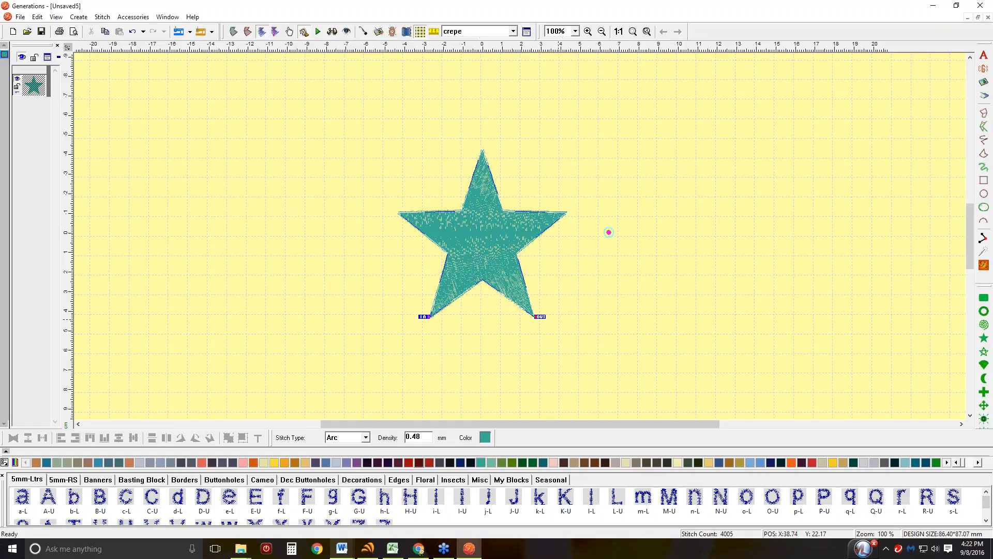
Step: Show the stitches in realistic rendering and move the star's arc centre to just above its left arm
left_click(332, 32)
left_click(532, 204)
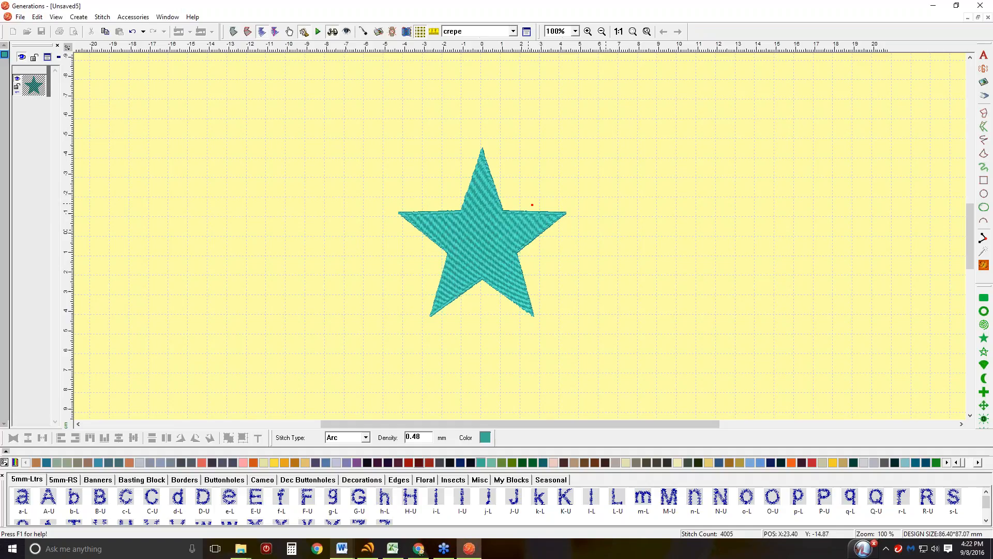
left_click_drag(416, 186, 415, 187)
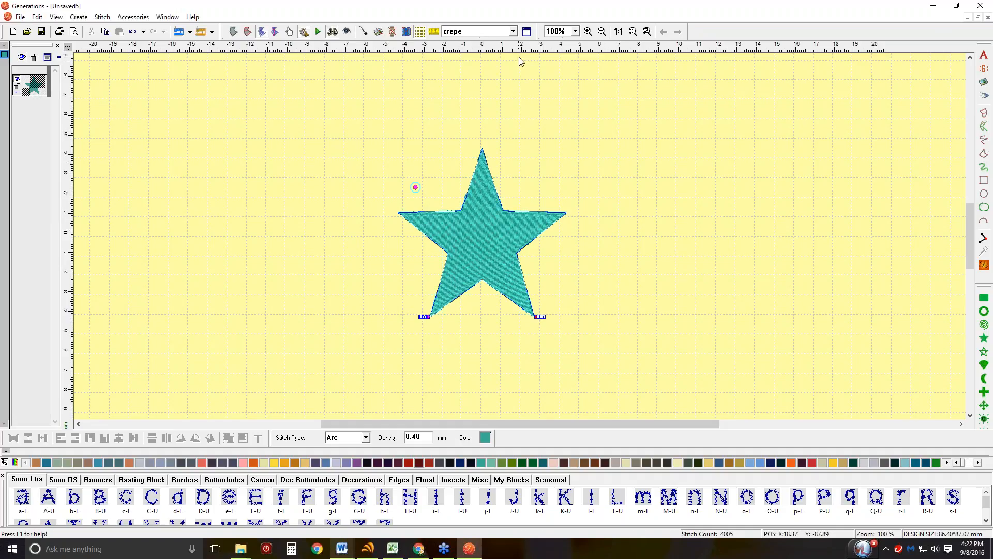
Step: Apply the Cotton_Woven fabric setting to the star and shift its arc centre slightly up and outward, regenerating the stitches
left_click(514, 31)
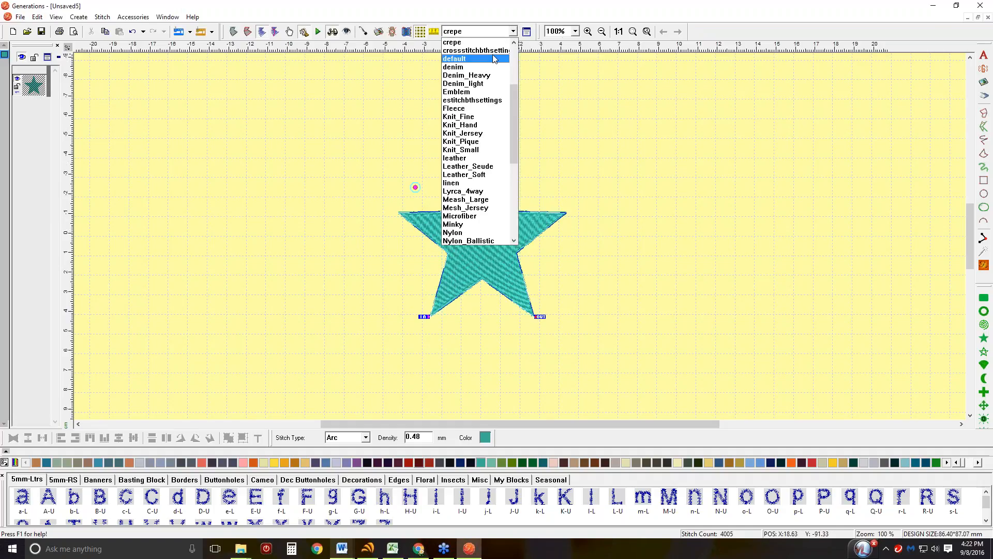
scroll(484, 97, "up", 3)
left_click(479, 109)
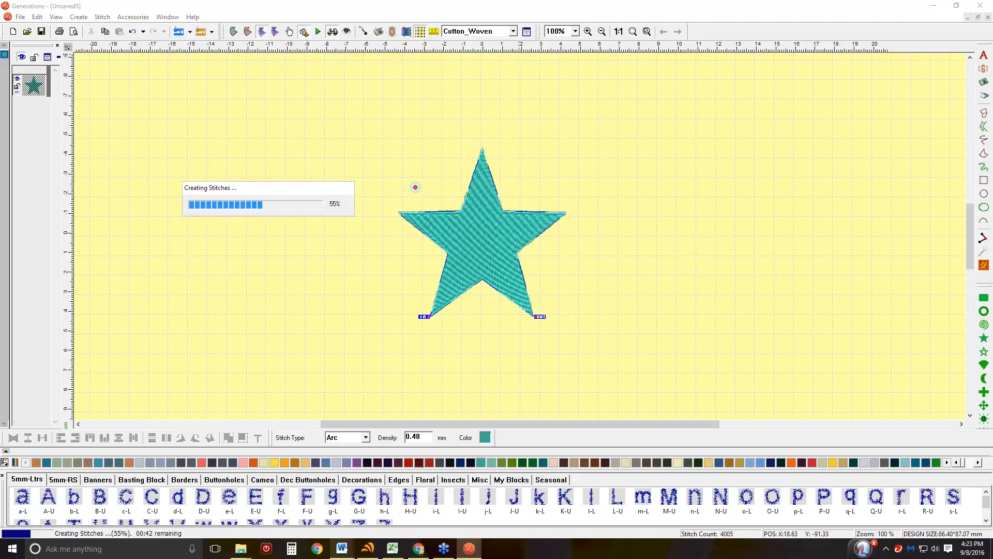
left_click(398, 183)
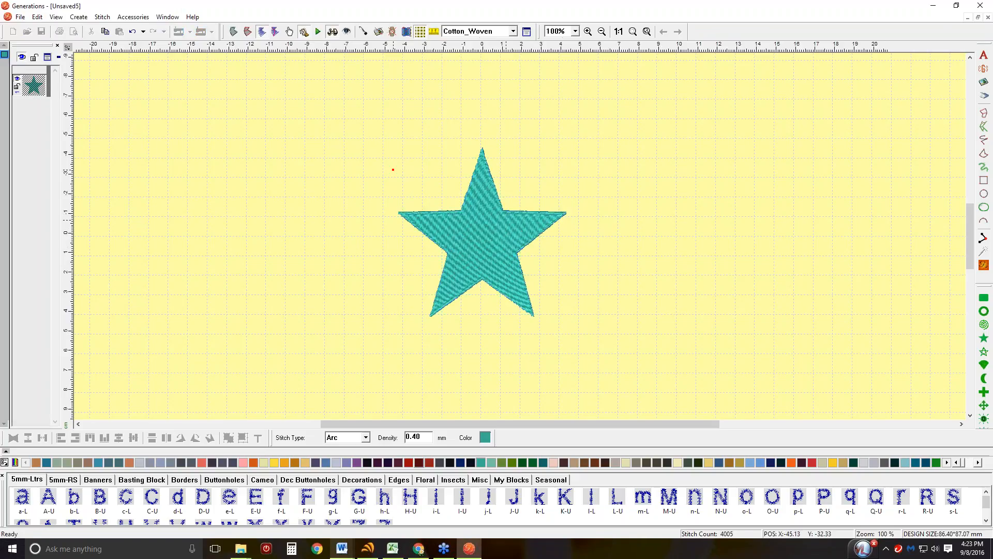
left_click_drag(402, 166, 406, 168)
left_click(984, 265)
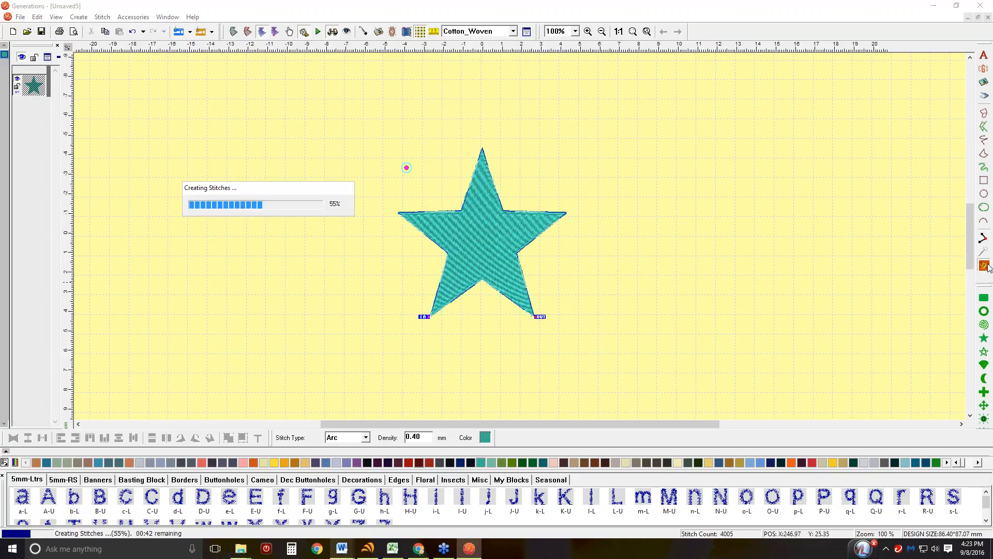
Step: Try the arc centre close to the star's upper-left notch and settle it just outside the left tip, regenerating each time
left_click_drag(406, 167, 438, 192)
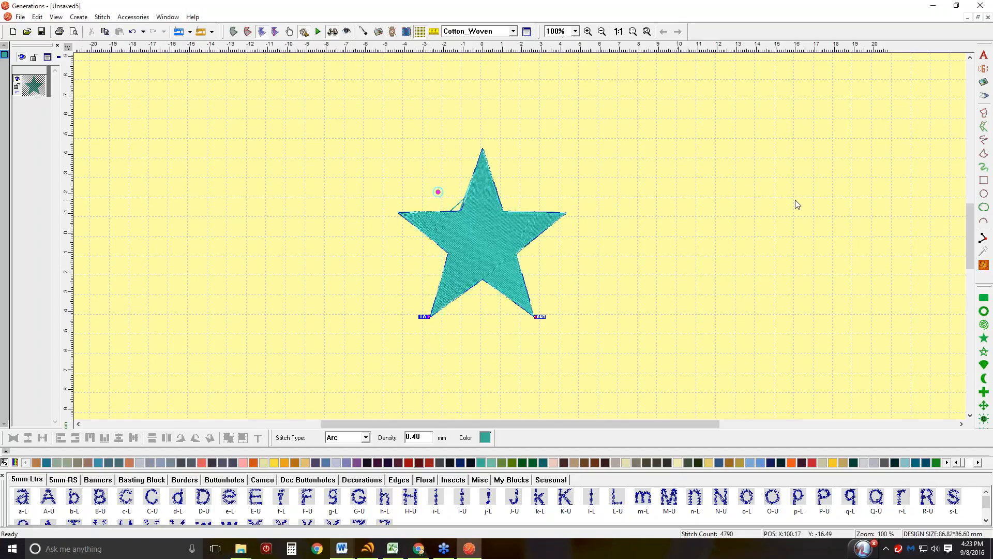
left_click(984, 267)
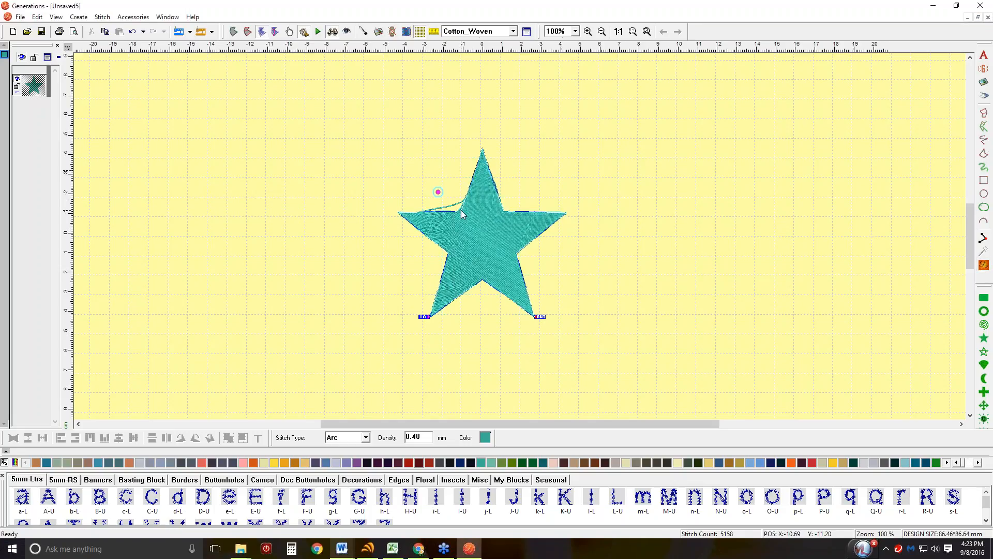
mouse_move(438, 192)
left_mouse_down()
mouse_move(367, 213)
mouse_move(376, 211)
left_mouse_up()
left_click(984, 265)
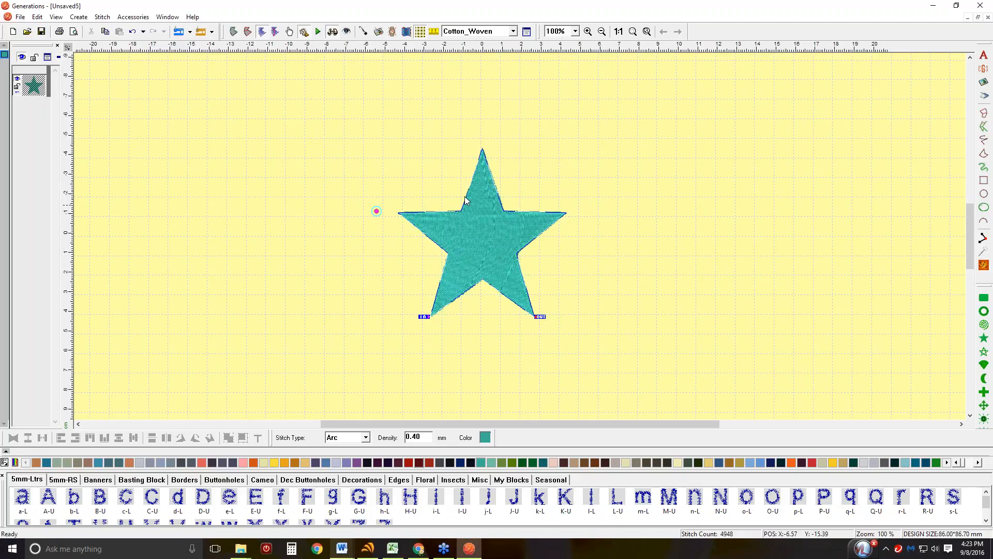
Step: Move the star's stitch exit point to its top tip and the entry point to its right tip, regenerating the stitches
right_click(462, 245)
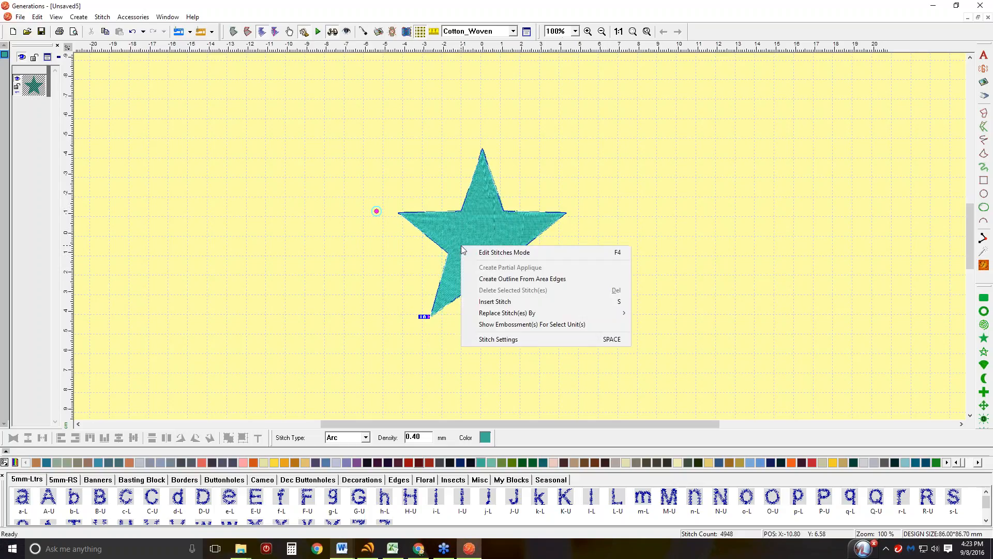
left_click(546, 375)
mouse_move(539, 317)
left_mouse_down()
mouse_move(540, 202)
mouse_move(473, 129)
left_mouse_up()
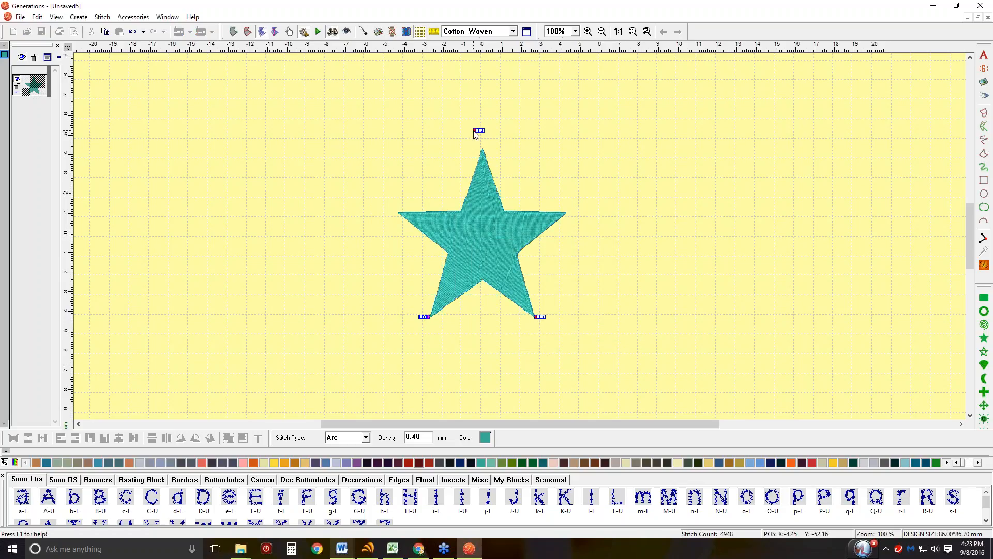
left_click(984, 265)
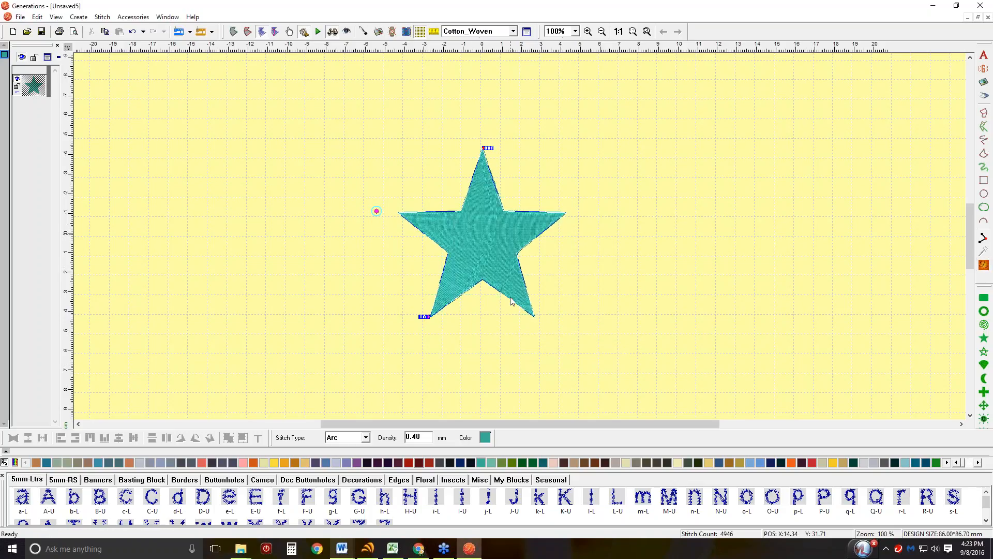
mouse_move(423, 316)
left_mouse_down()
mouse_move(566, 207)
mouse_move(571, 217)
left_mouse_up()
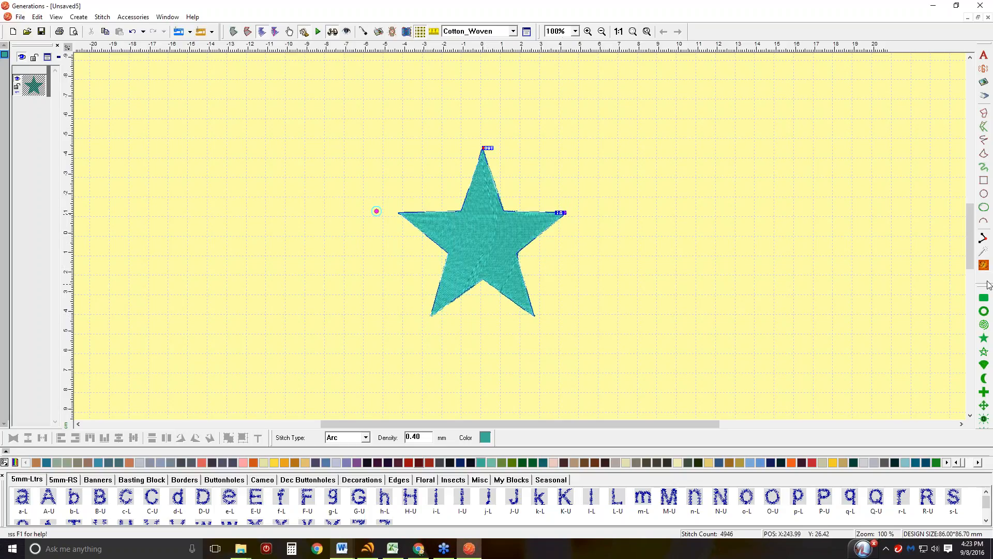
left_click(985, 265)
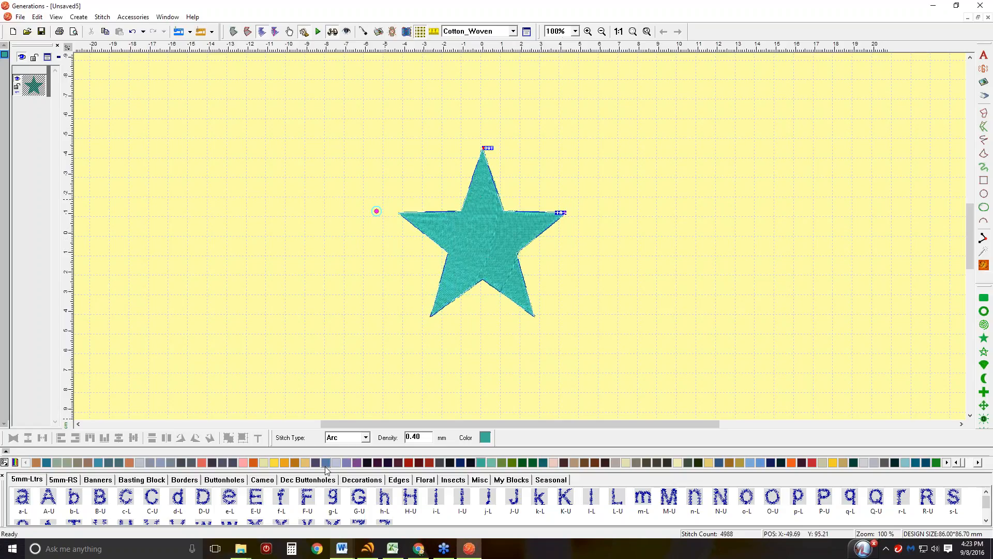
Step: Change the star's stitch type to Radial, place the radial centre in the middle, and inspect the stitches there at close range
left_click(365, 438)
left_click(337, 489)
left_click_drag(519, 236, 482, 242)
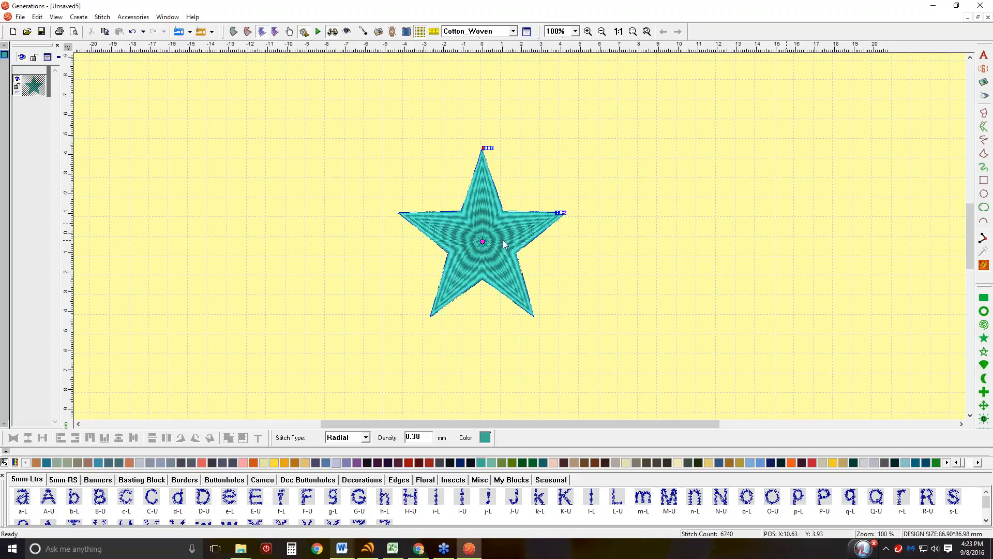
left_click(588, 31)
left_click_drag(444, 221, 547, 288)
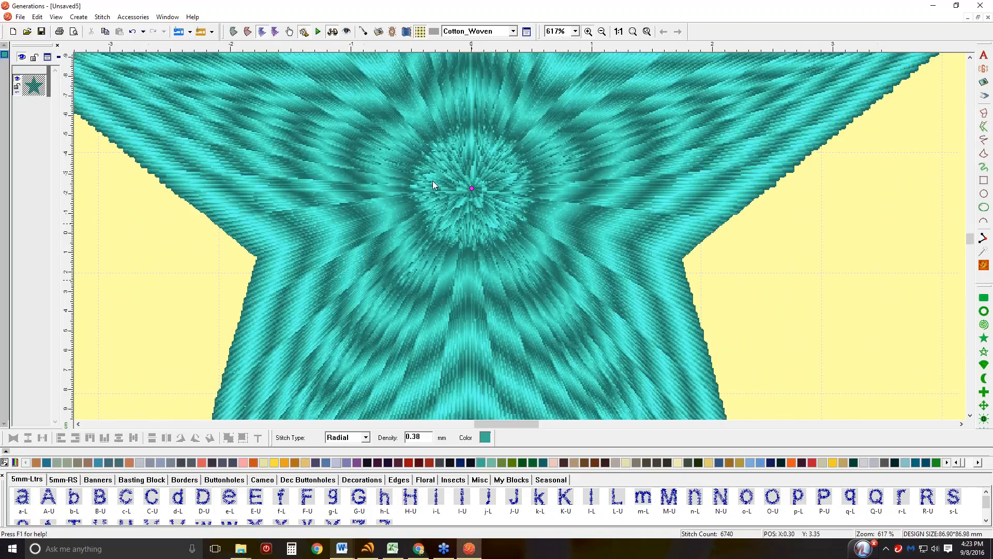
right_click(471, 189)
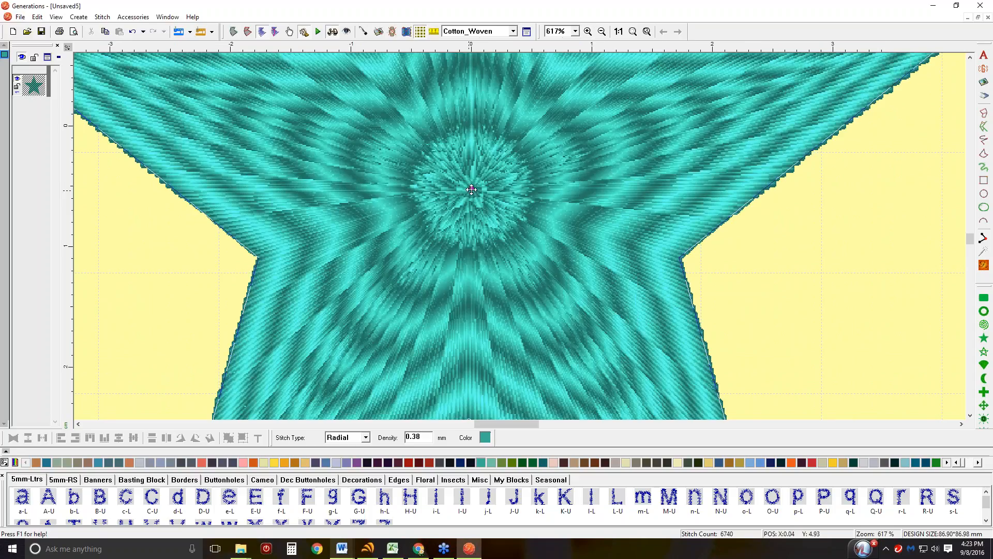
left_click(619, 32)
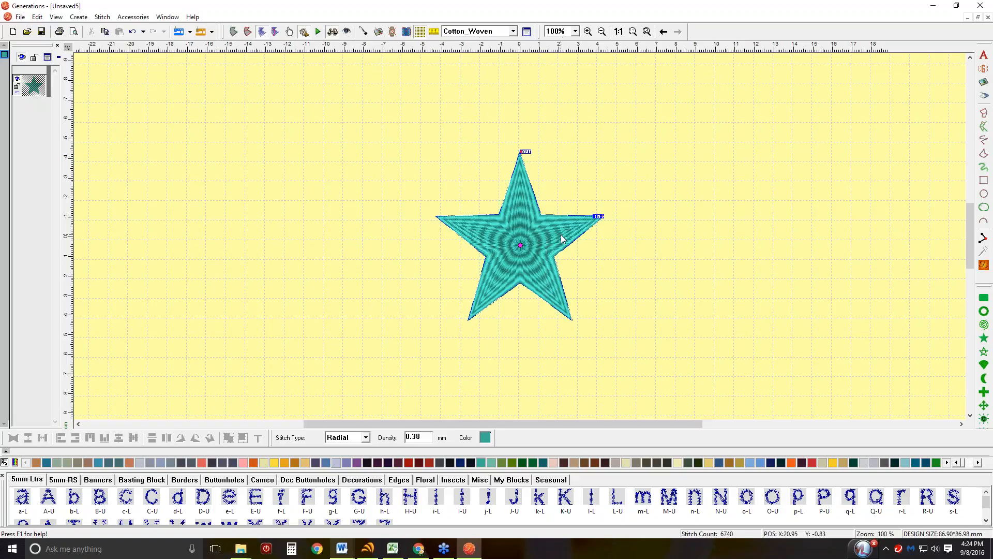
Step: Duplicate the radial star in place
left_click(587, 253)
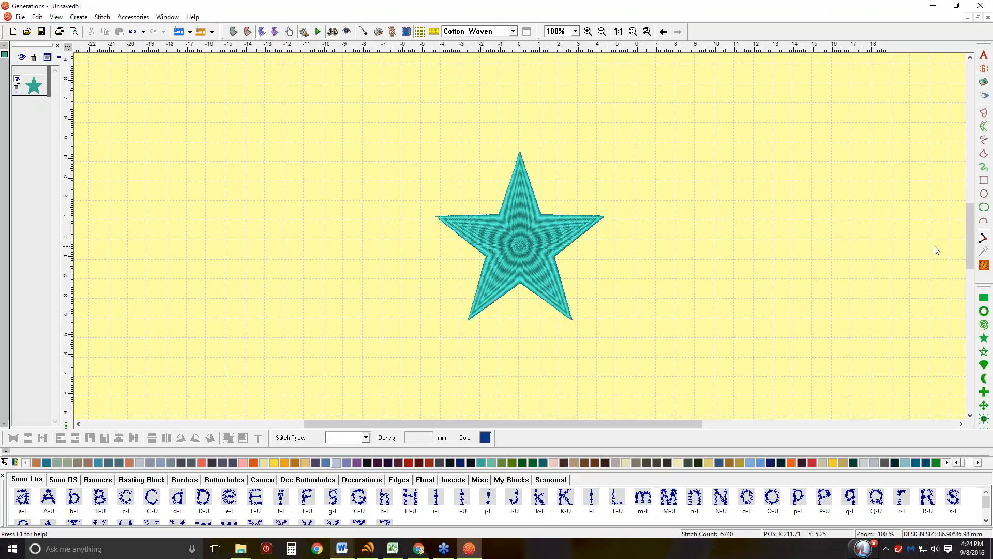
left_click(548, 218)
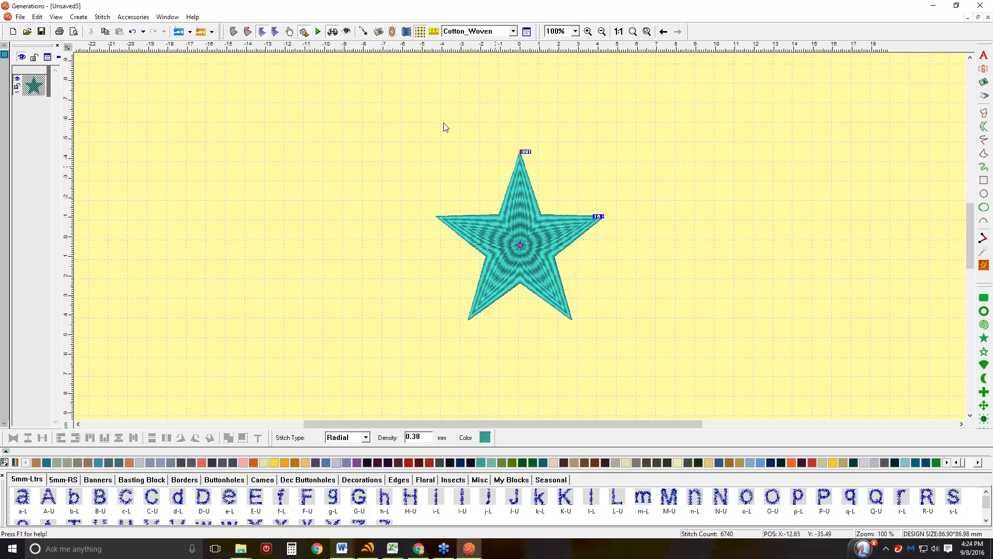
left_click(119, 32)
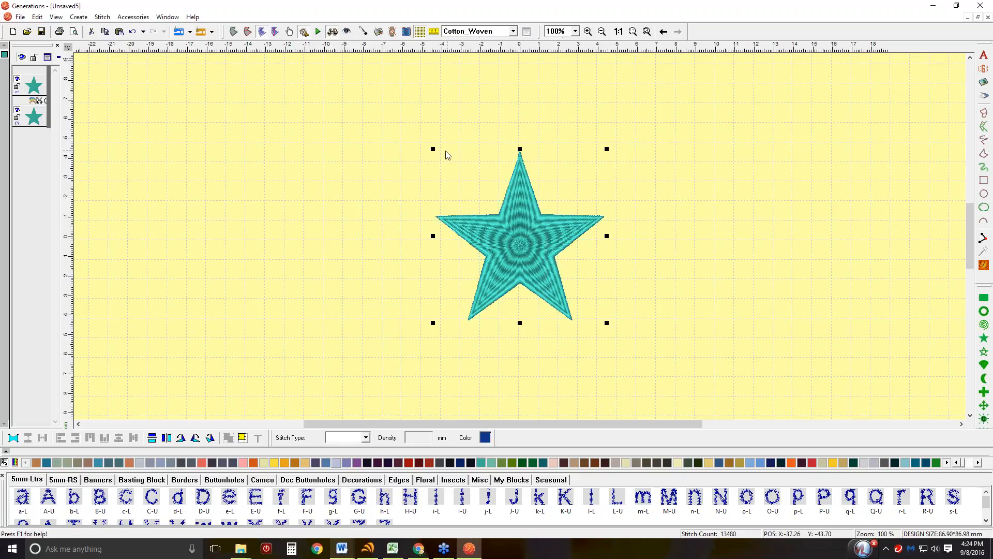
Step: Shrink the copied star to about 12 mm at the large star's centre and recolor it dark red
left_click_drag(433, 149, 441, 160)
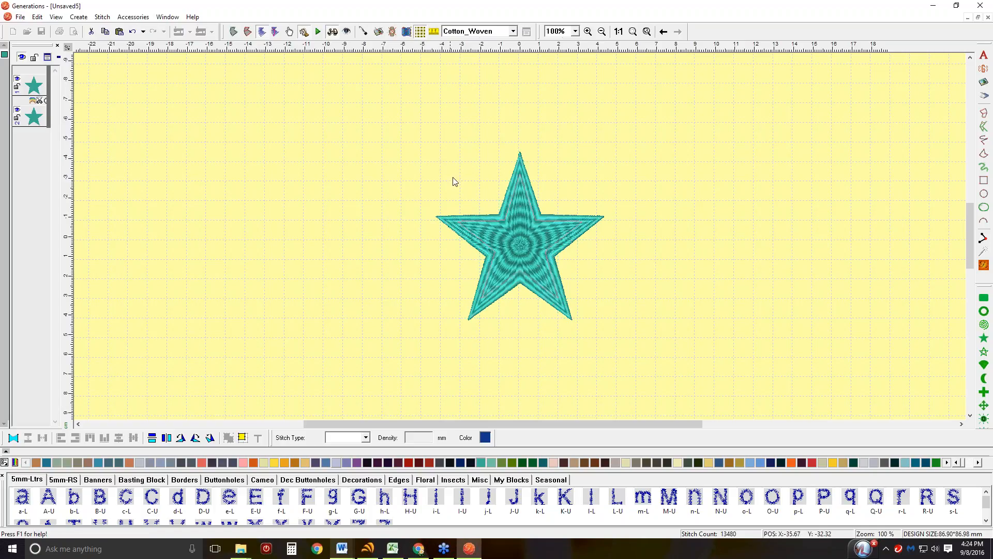
left_click_drag(471, 204, 475, 211)
left_click_drag(409, 160, 435, 212)
left_click_drag(455, 226, 457, 227)
left_click_drag(523, 240, 521, 251)
left_click(519, 250)
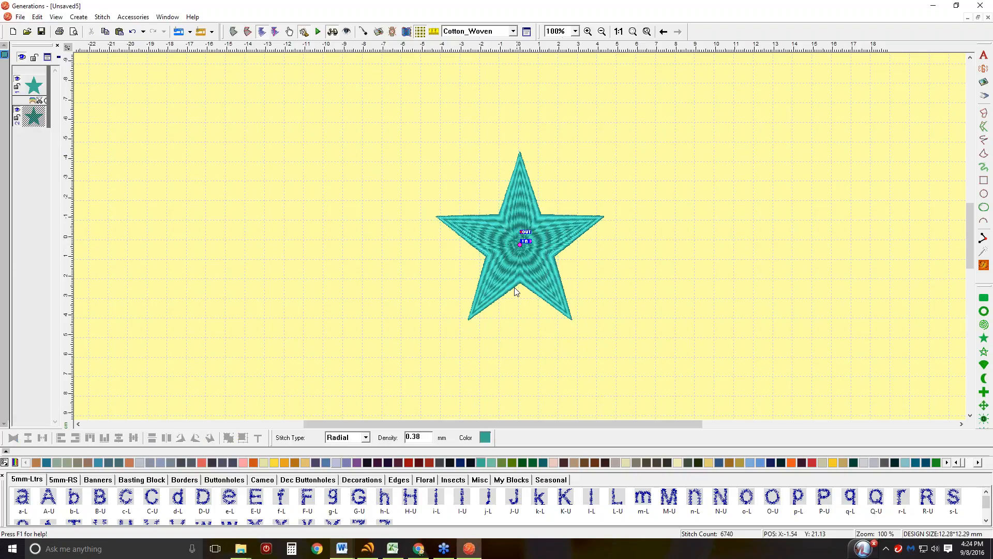
left_click(430, 462)
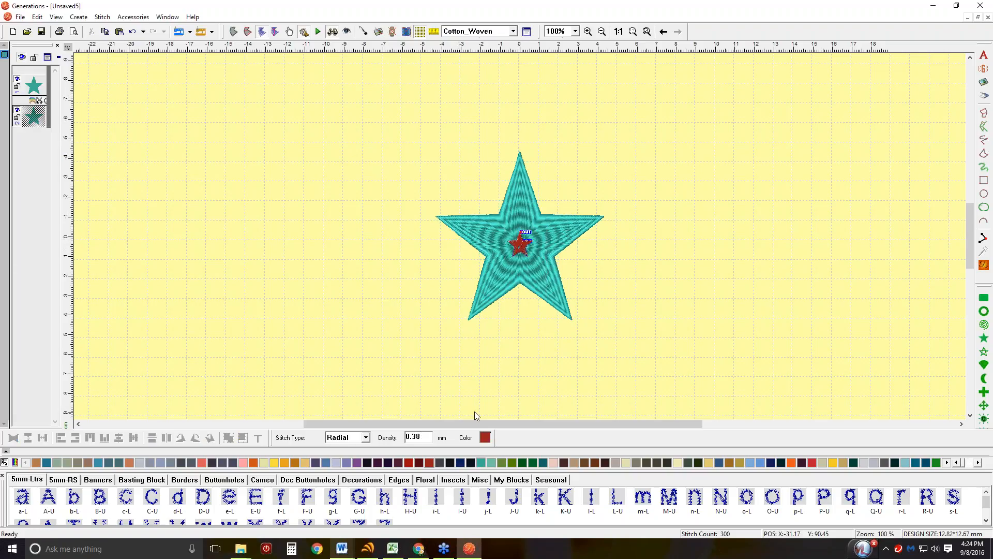
left_click(559, 225)
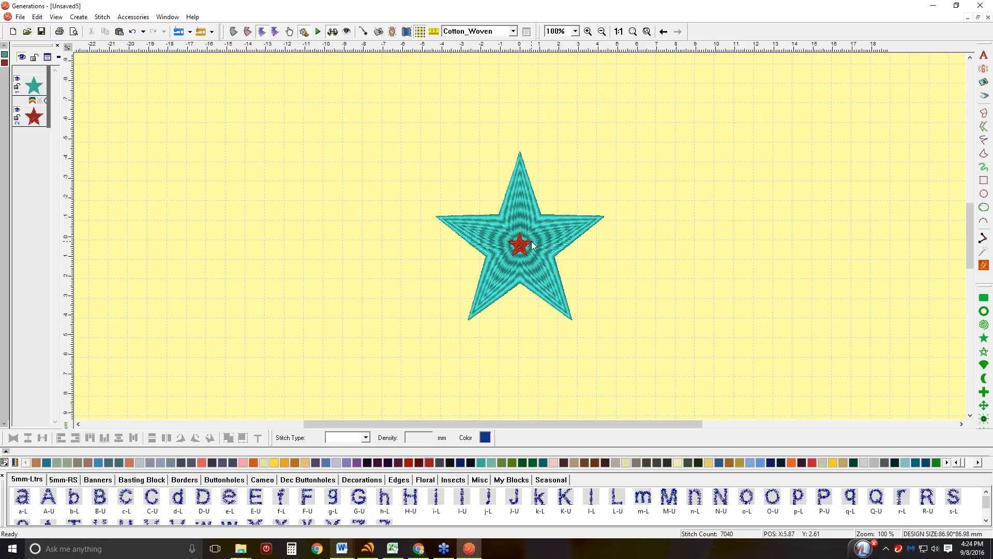
Step: Create a star-shaped void in the middle of the large teal star, using the small red star as the existing area
left_click(547, 244)
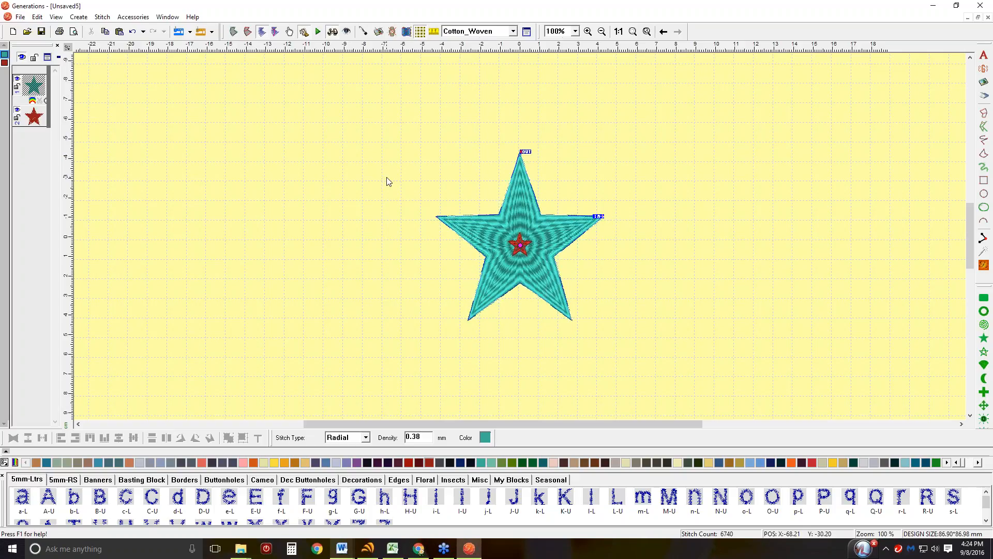
left_click(234, 32)
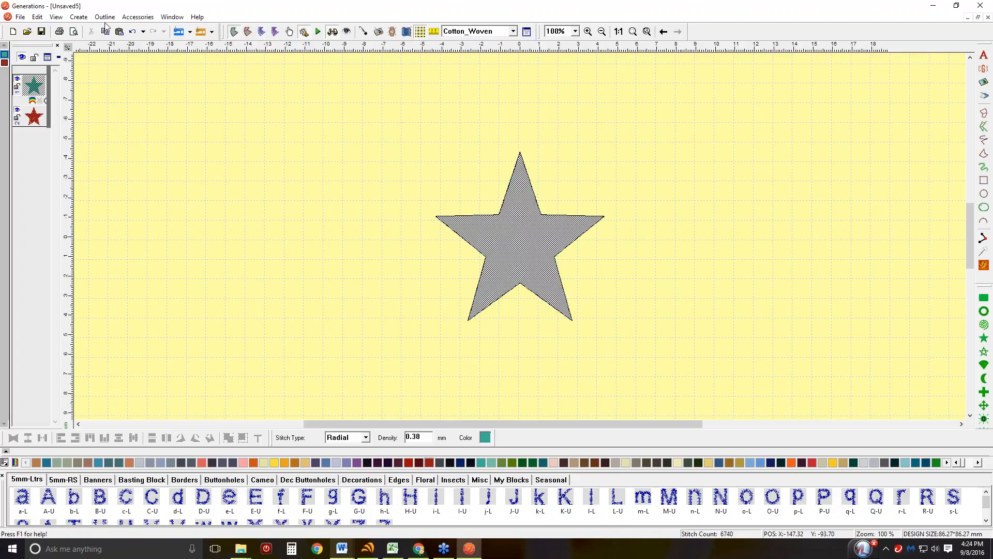
left_click(105, 17)
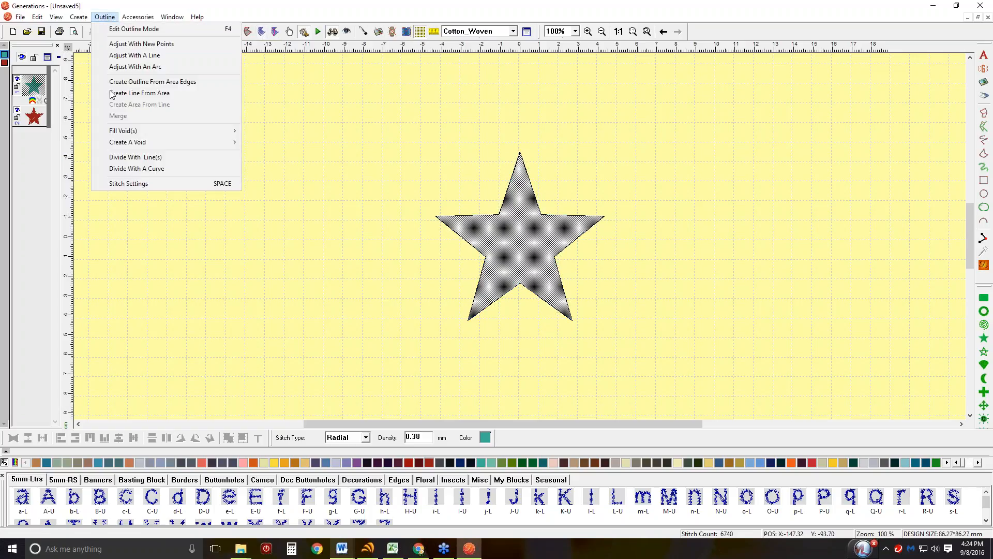
mouse_move(119, 148)
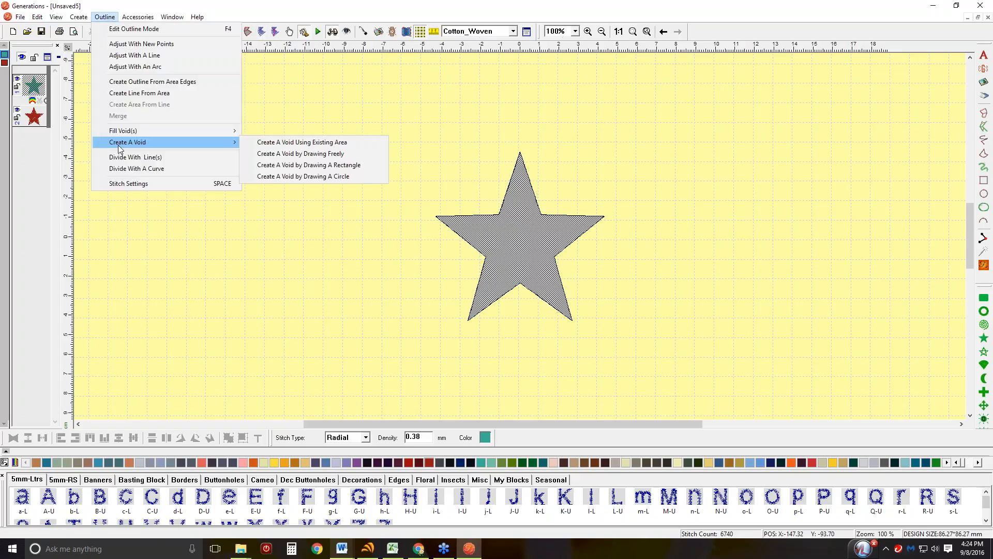
left_click(268, 147)
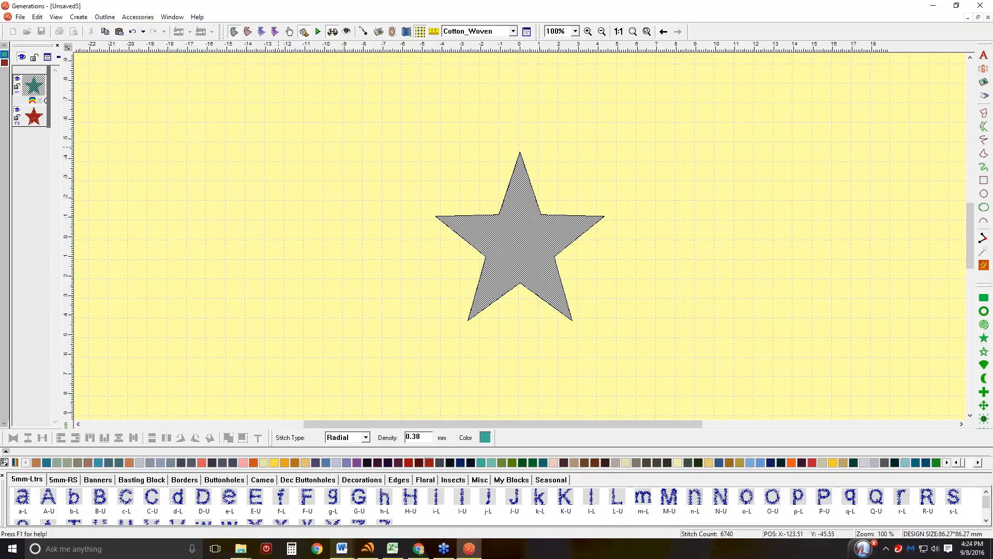
left_click(523, 249)
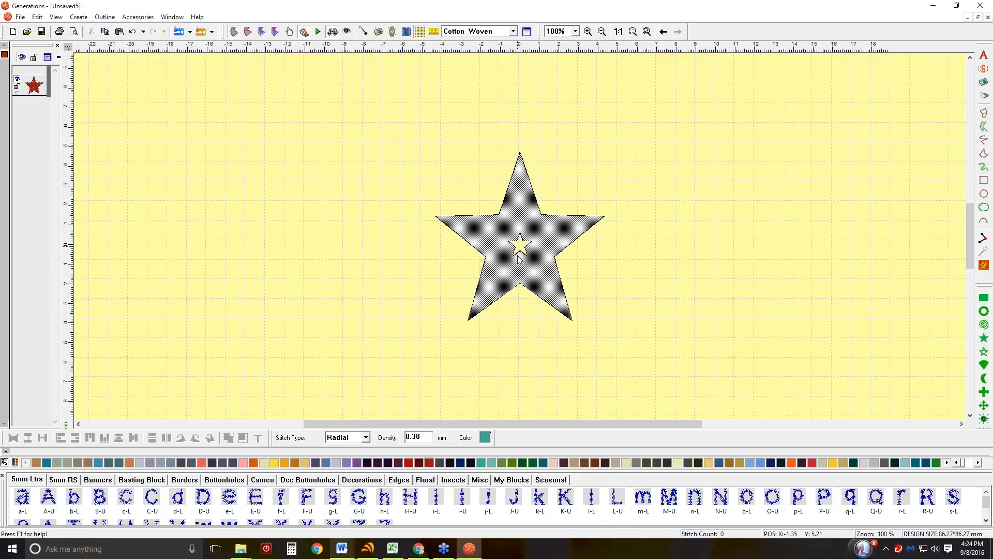
Step: Delete the small dark red star lying over the void
left_click(709, 272)
left_click(522, 249)
key("Delete")
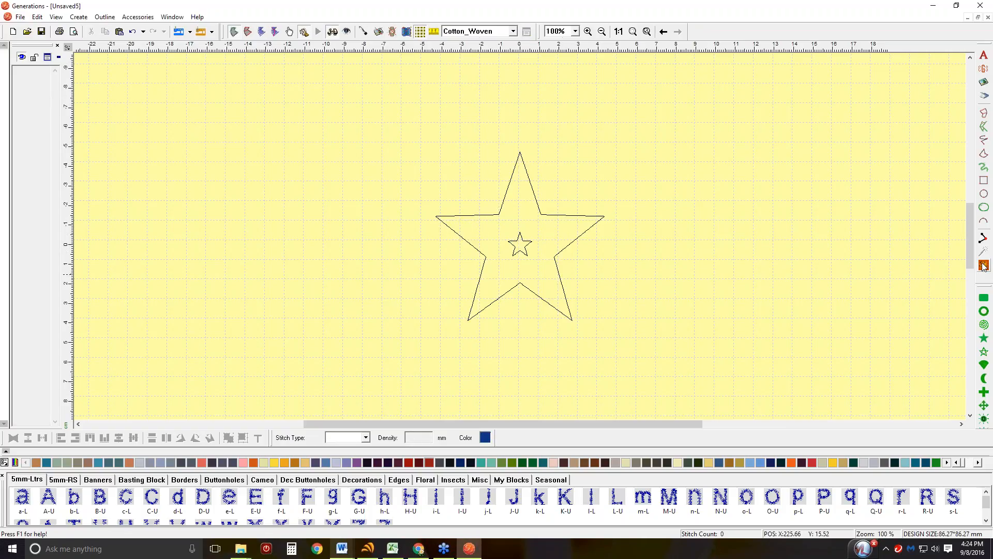
Step: Generate the large star's stitches and move its radial centre to the middle of the star-shaped void
left_click(984, 266)
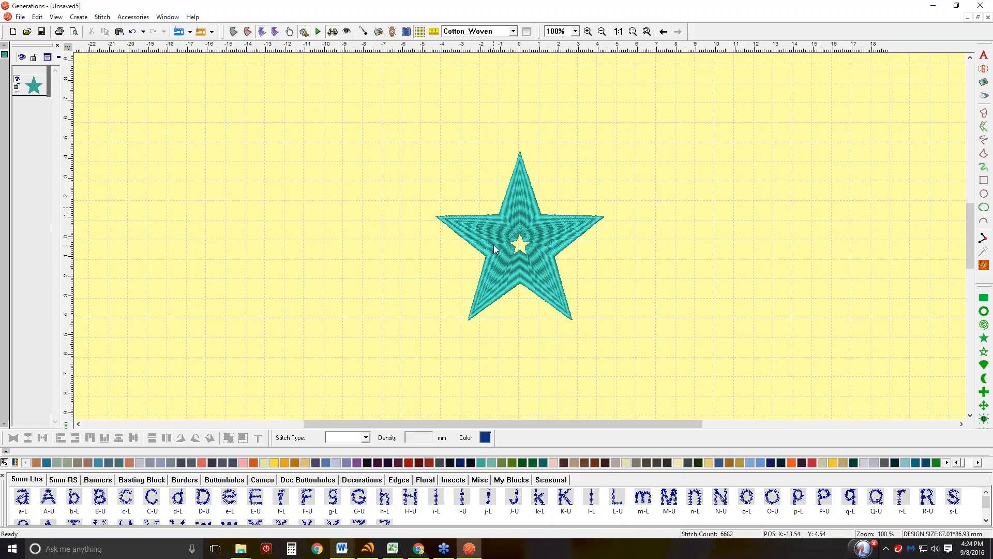
left_click(526, 237)
left_click_drag(520, 237, 520, 246)
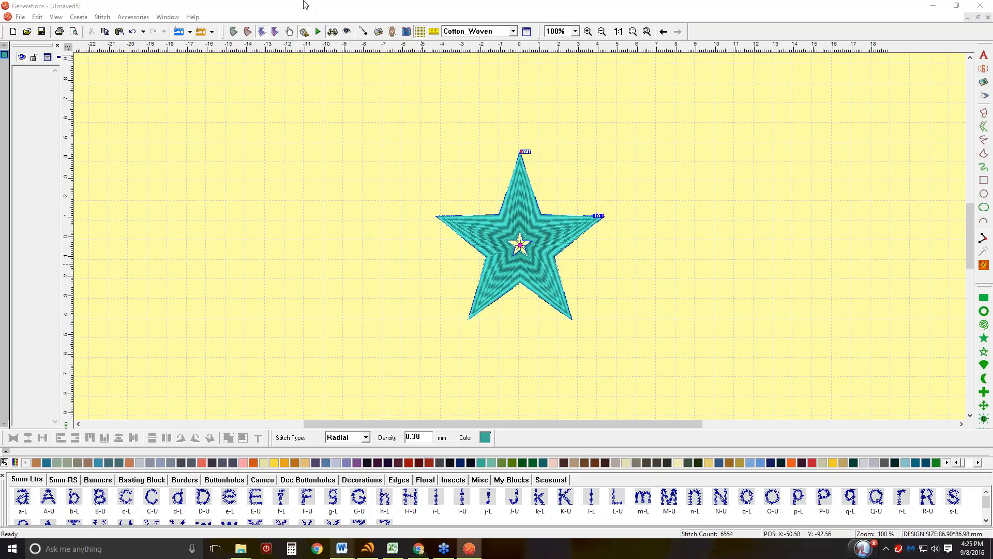
Step: Switch to the empty Unsaved3 design and close it
left_click(168, 19)
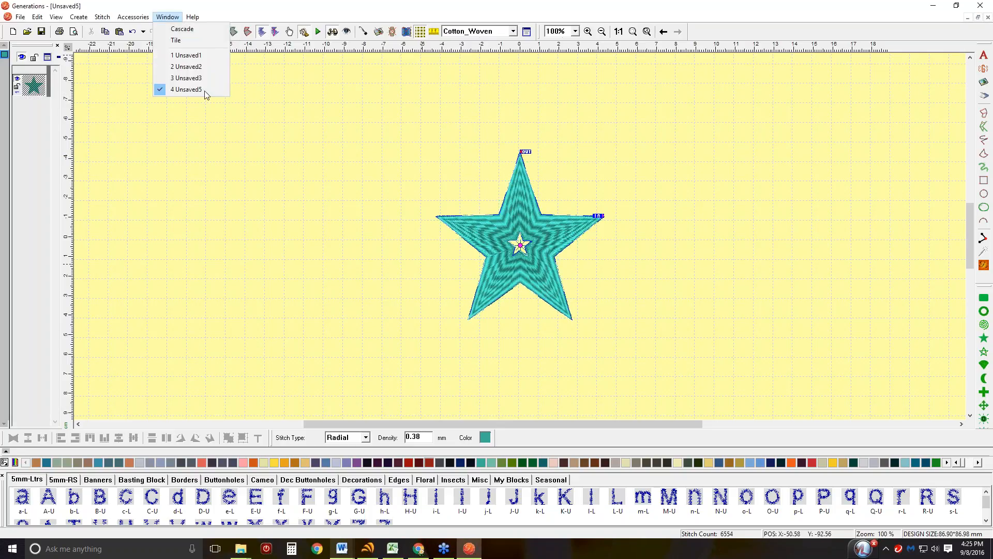
left_click(189, 78)
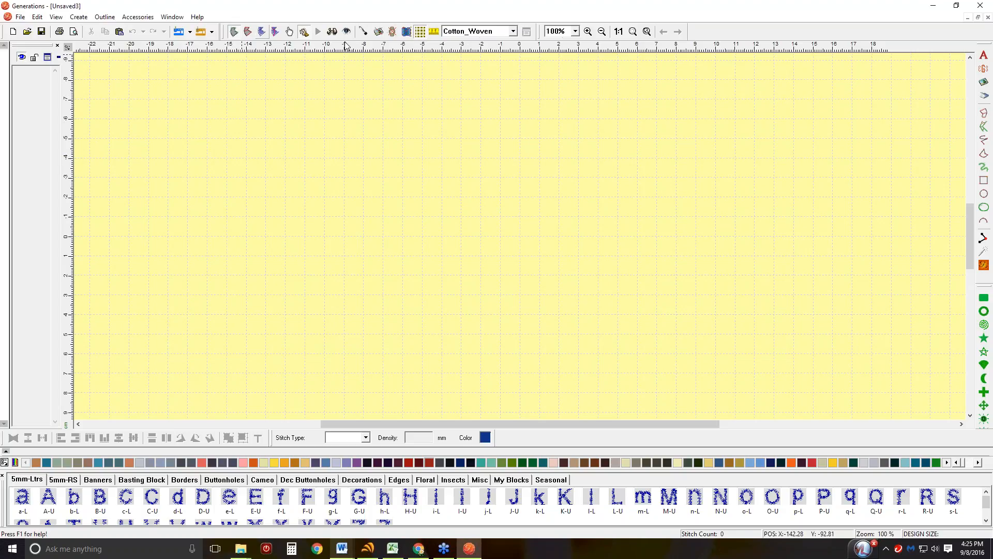
left_click(988, 19)
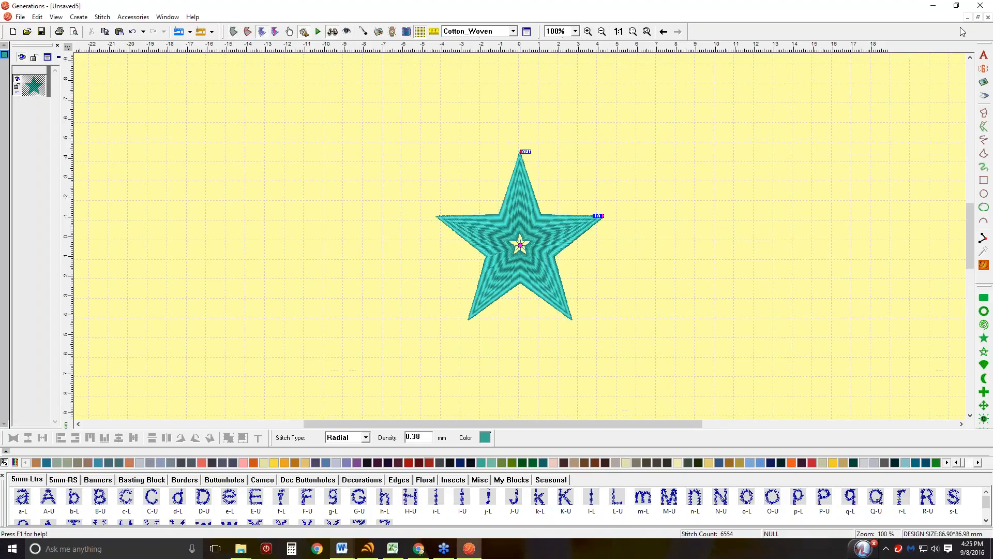
Step: Switch to the Unsaved2 design with the arc-stitched jagged shape and close it without saving
left_click(164, 17)
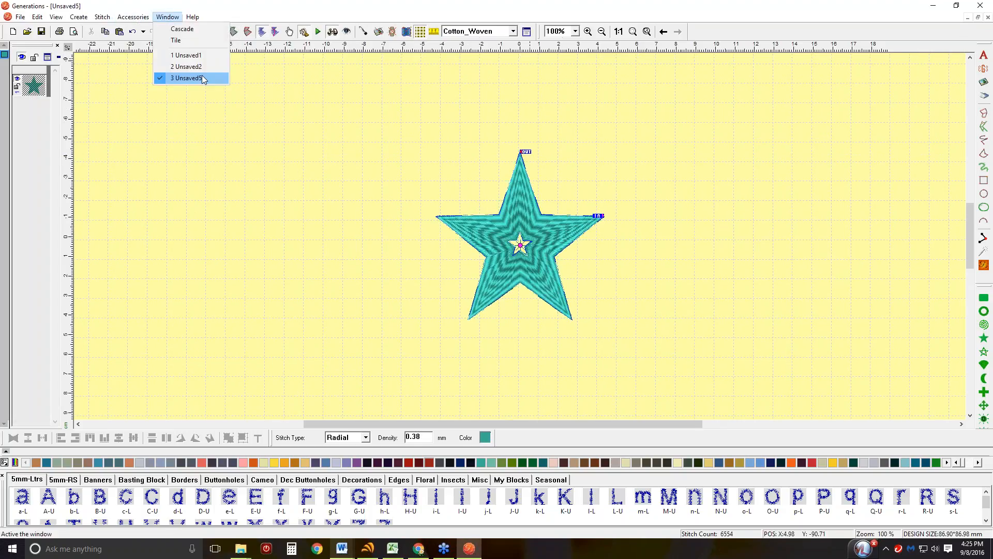
left_click(194, 69)
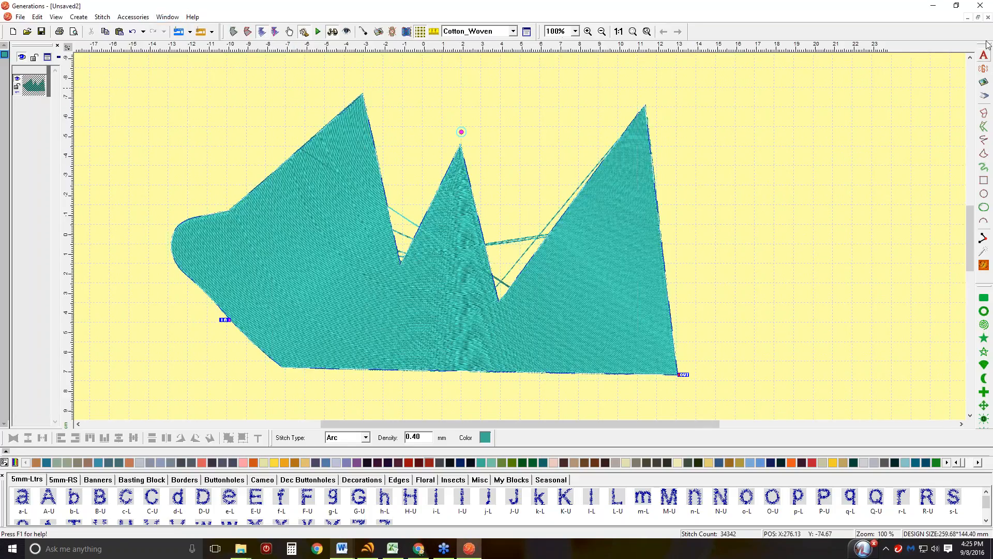
left_click(988, 17)
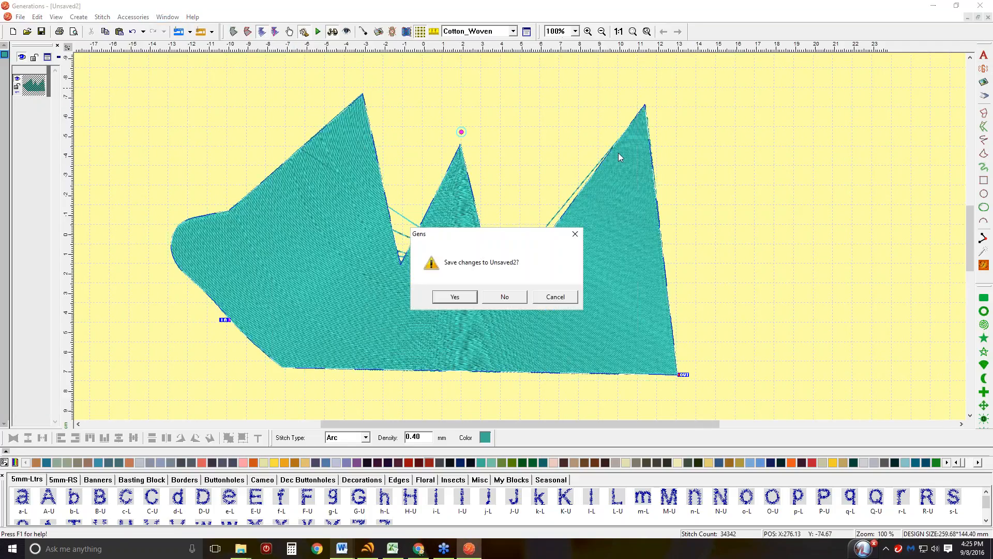
left_click(507, 296)
Step: Switch to the Unsaved1 design and select the crimson radial-stitched ring
left_click(174, 17)
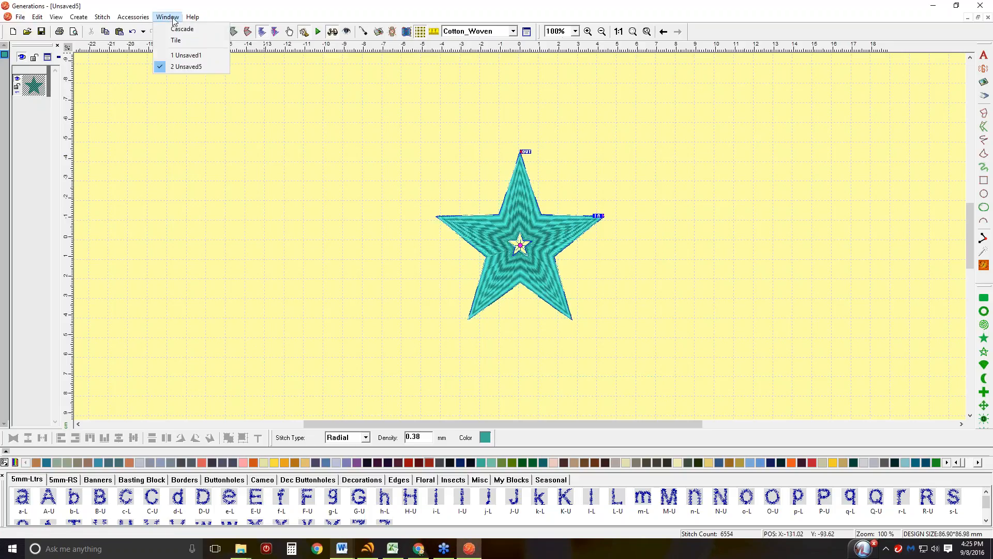
left_click(186, 55)
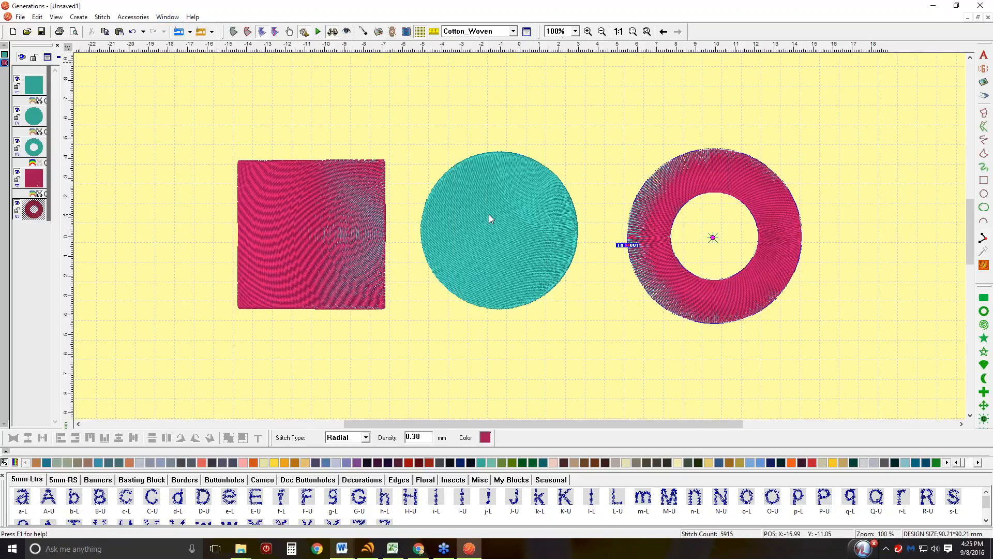
right_click(763, 179)
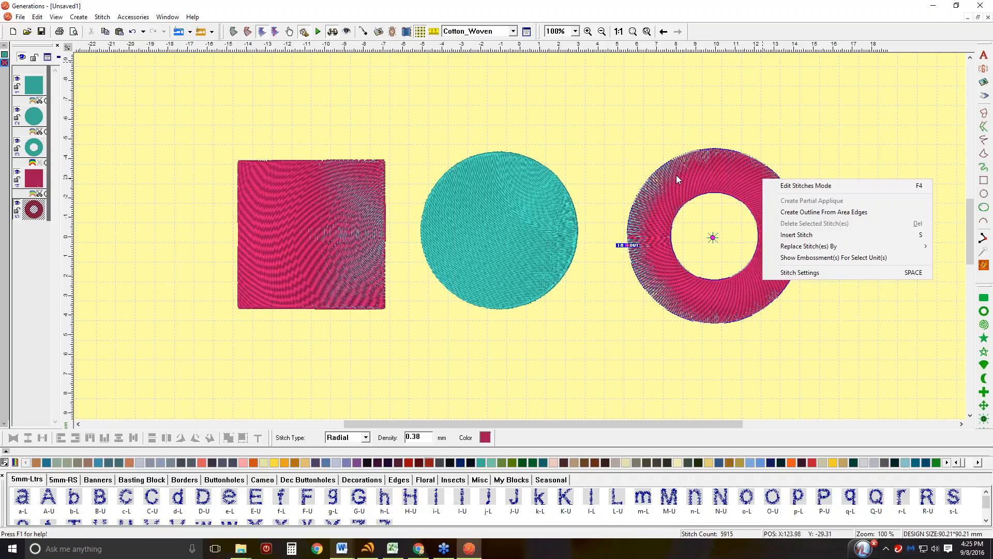
left_click(665, 105)
left_click(704, 183)
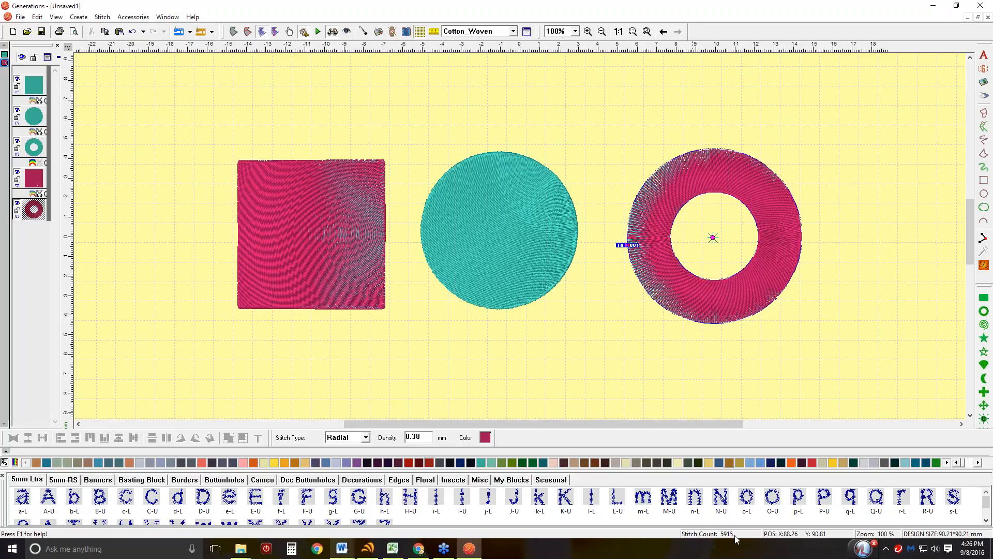
Step: Apply stamped pattern no002 to the crimson ring's radial fill and inspect the ring's upper stitches at close range
left_click(527, 32)
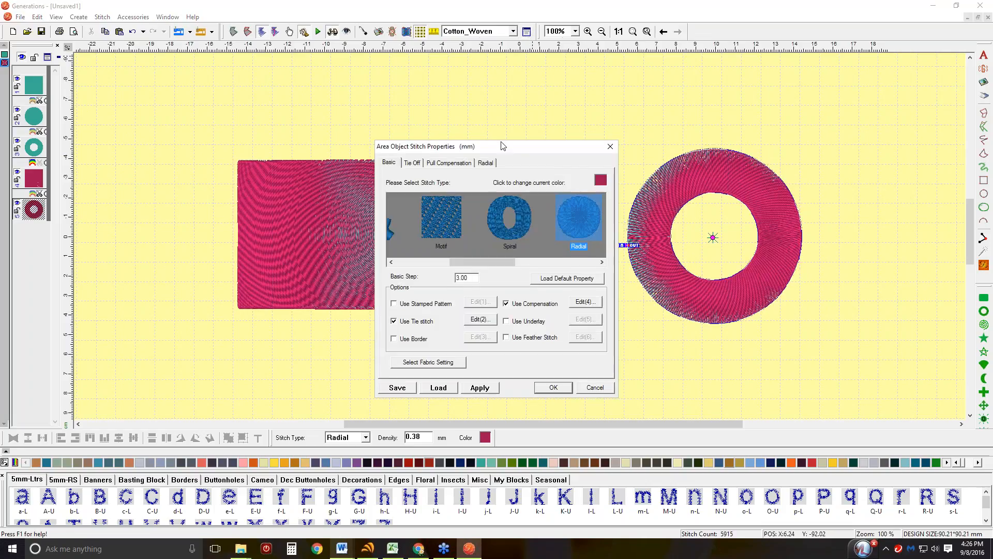
left_click(465, 313)
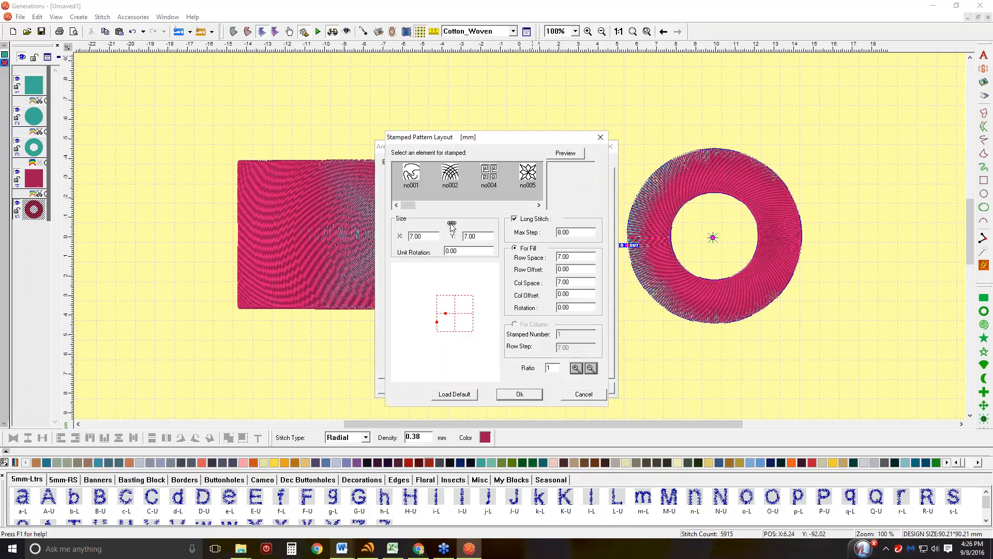
left_click(449, 175)
left_click(520, 395)
left_click(547, 389)
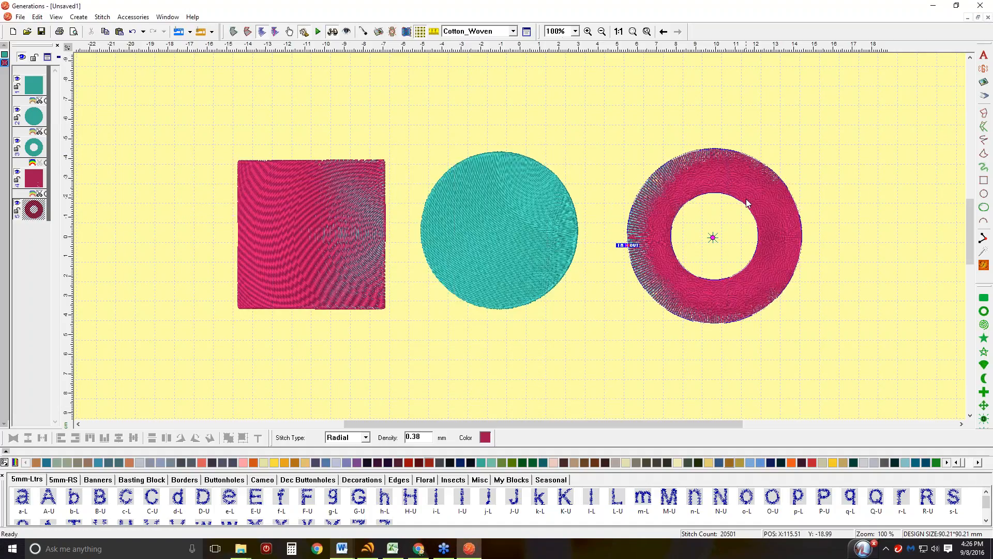
left_click(588, 31)
left_click_drag(691, 149, 750, 242)
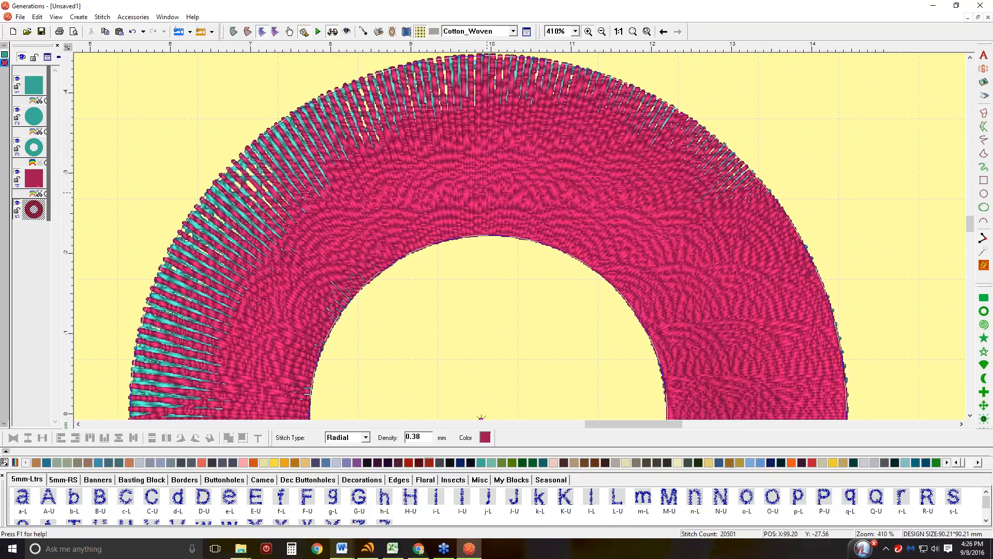
right_click(506, 199)
left_click(619, 32)
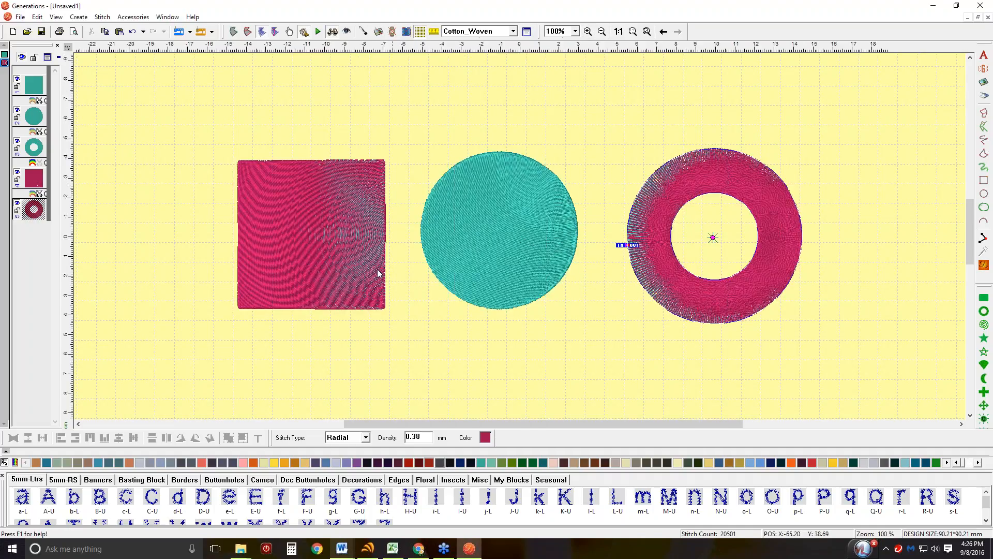
Step: Set the X and Y size of the ring's stamped pattern to 12 mm
left_click(526, 31)
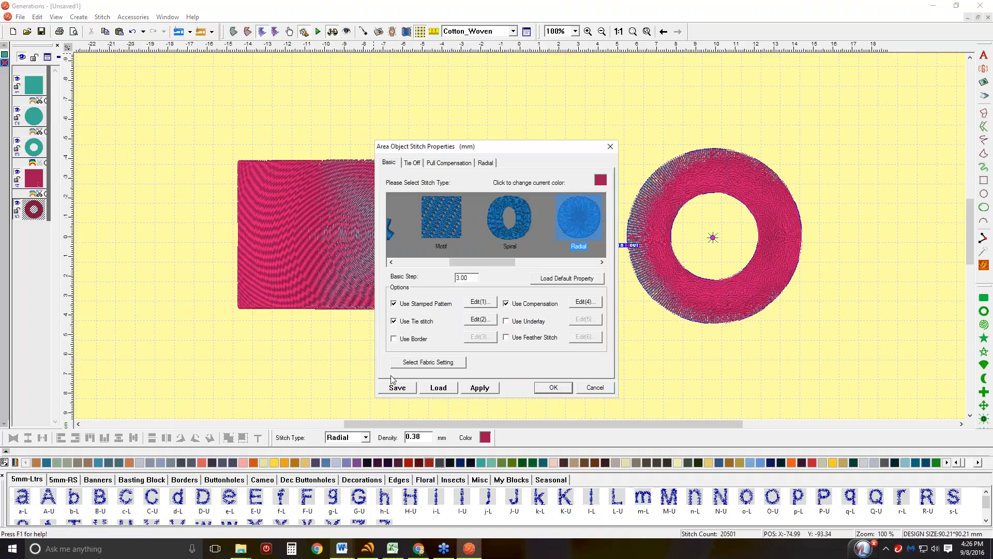
left_click(484, 302)
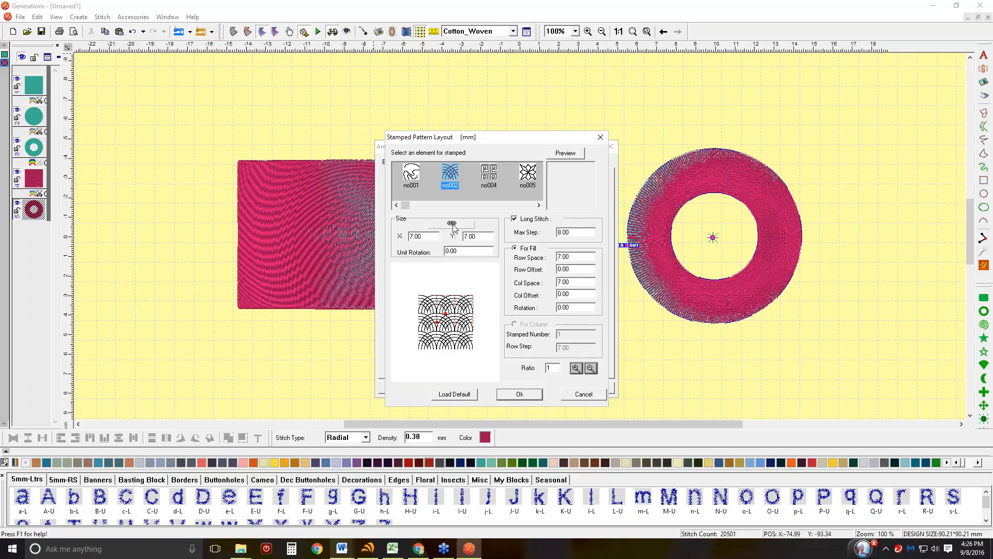
left_click_drag(426, 238, 402, 242)
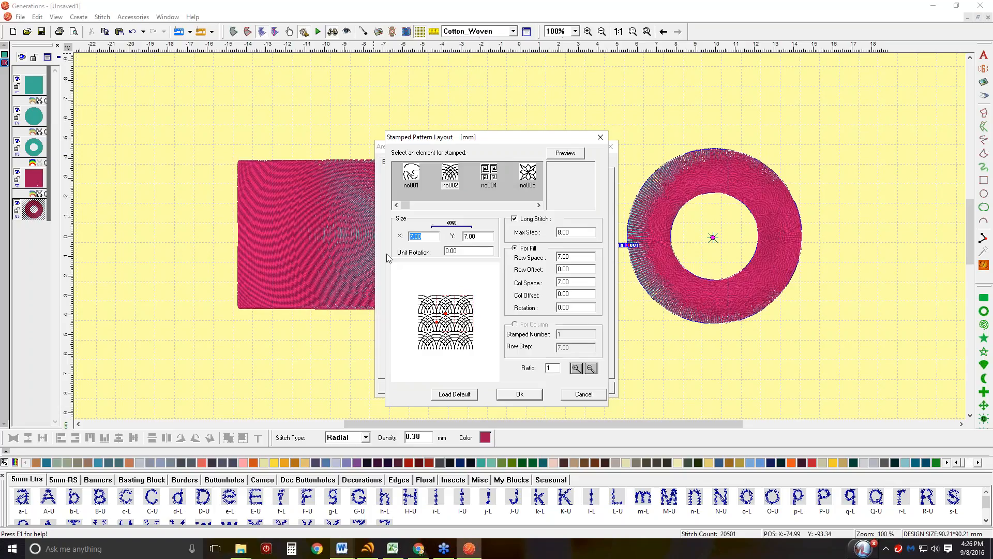
type("12")
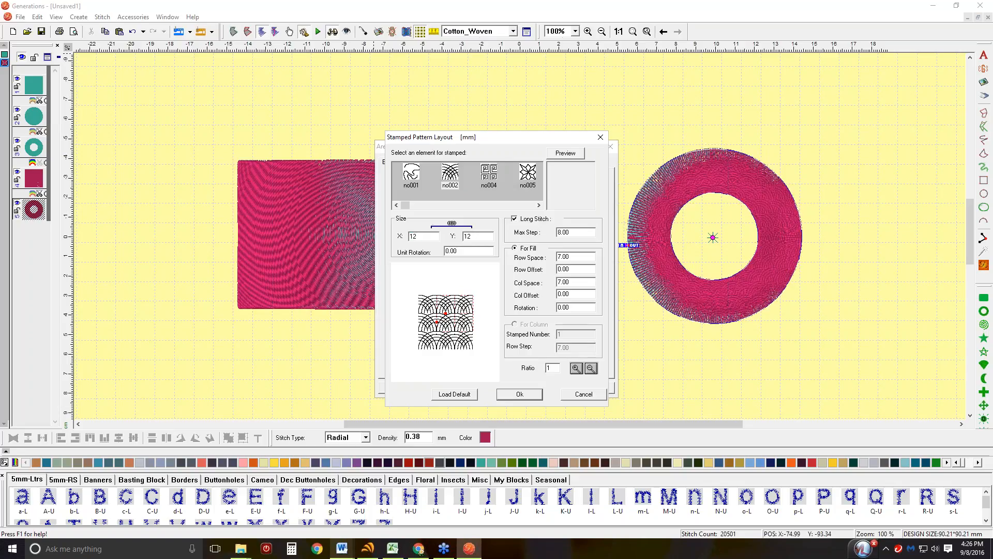
left_click(469, 253)
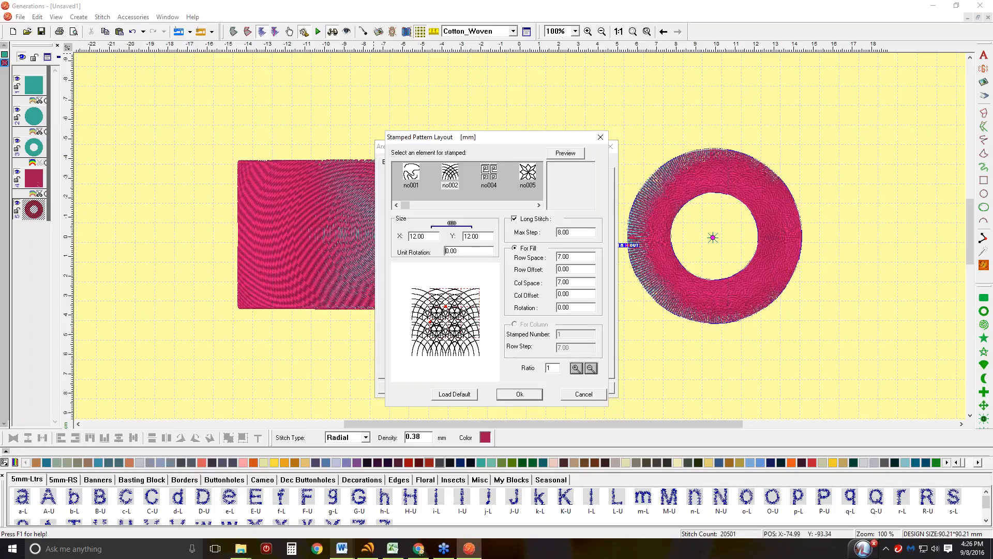
Step: Set the stamped pattern's row space and column space to 12 mm and apply the layout to the ring
double_click(579, 255)
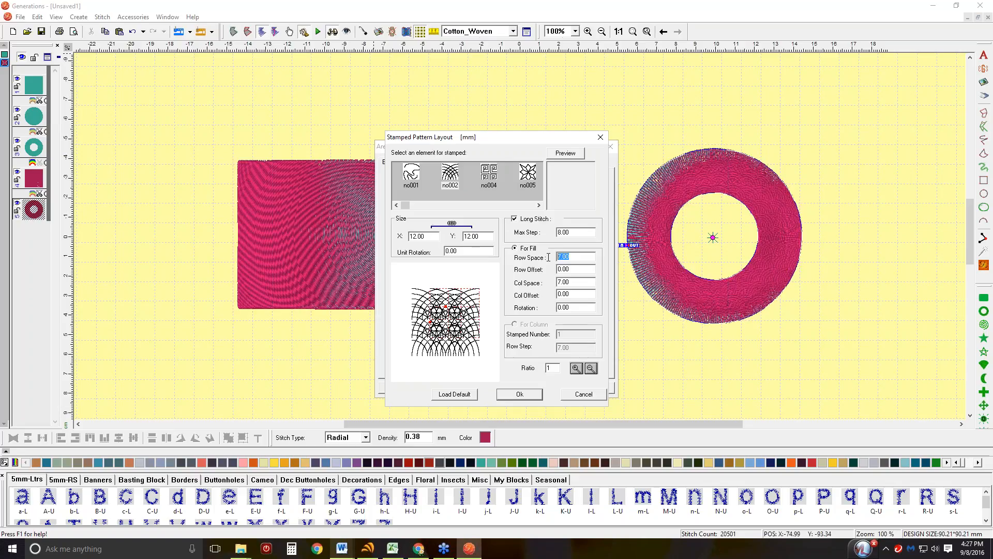
left_click(558, 282)
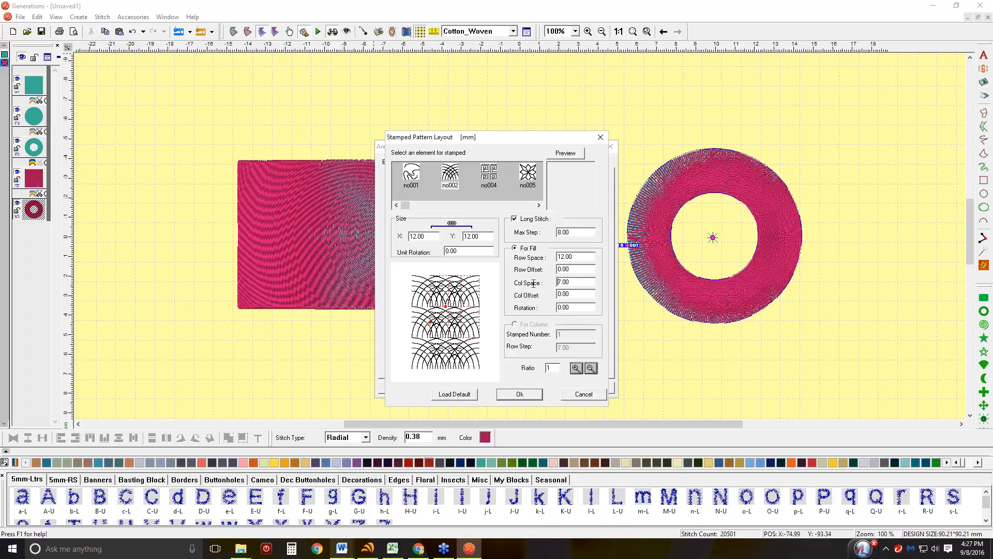
double_click(563, 282)
type("12")
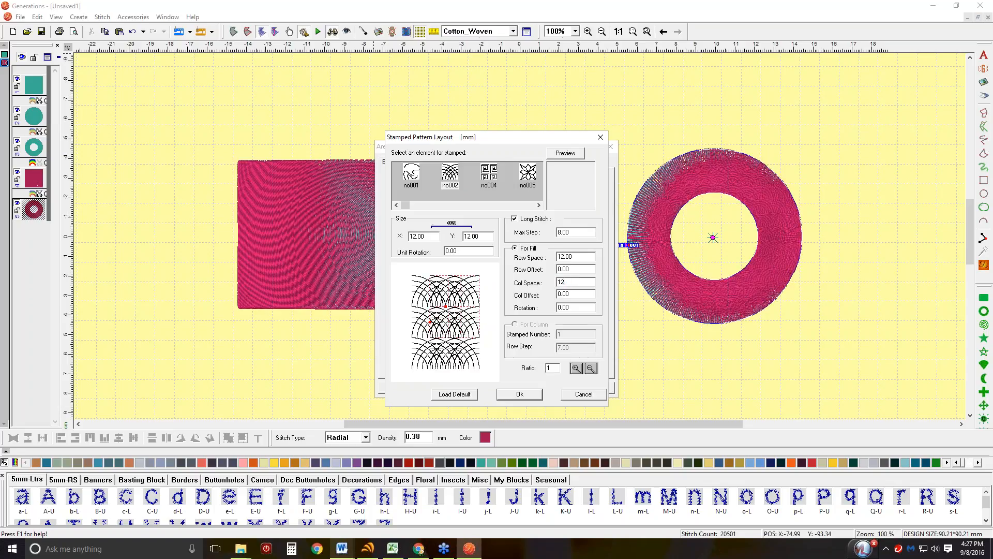
left_click(558, 307)
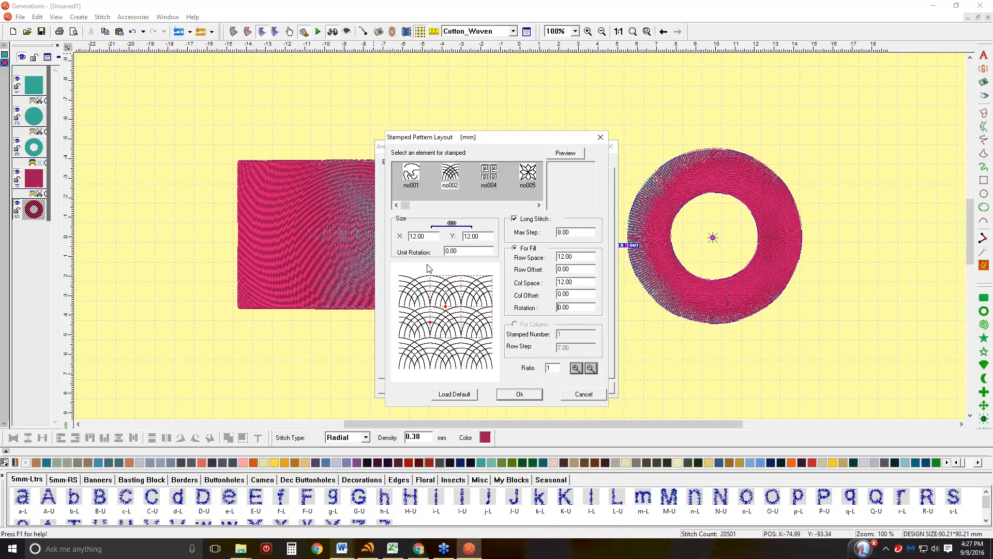
left_click(513, 396)
left_click(538, 392)
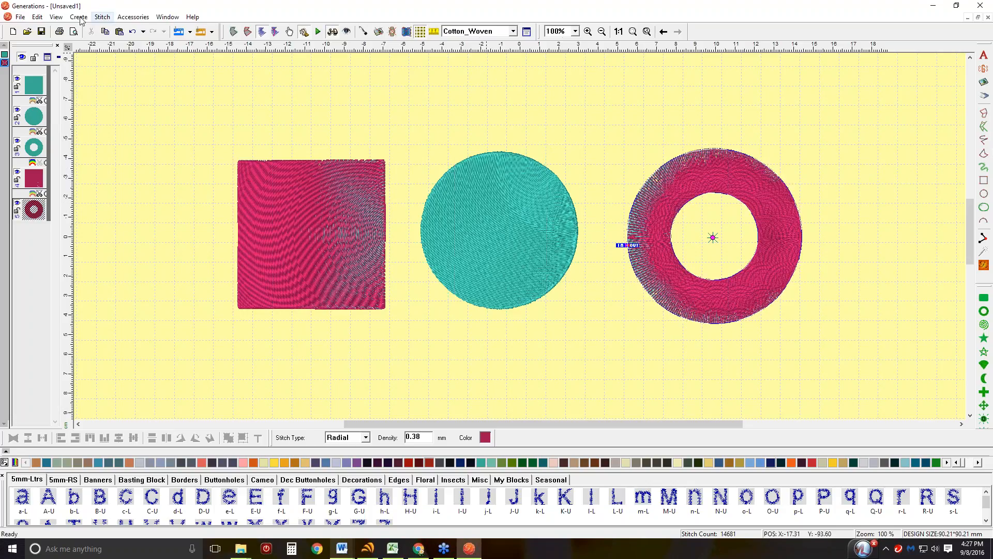
Step: Create a new blank design
left_click(13, 32)
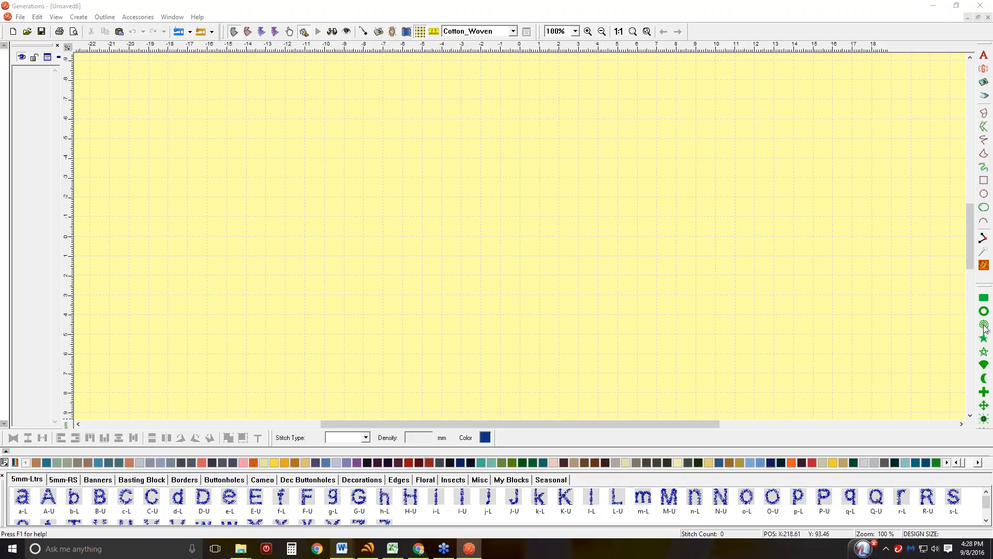
Step: Draw a filled square about 66 mm wide and browse the stitch types in its object properties without changing them
left_click(984, 181)
right_click(502, 185)
left_click(526, 31)
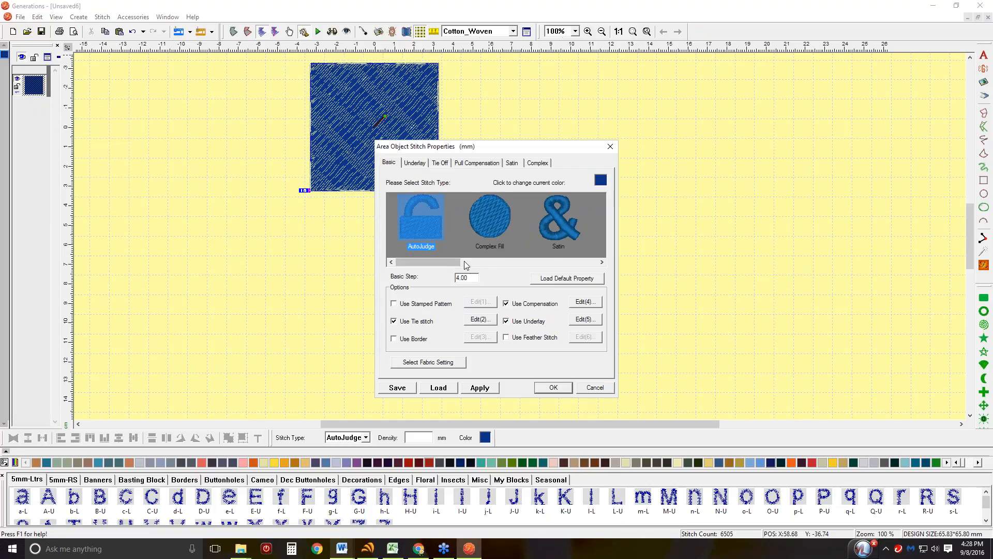
left_click_drag(448, 264, 587, 228)
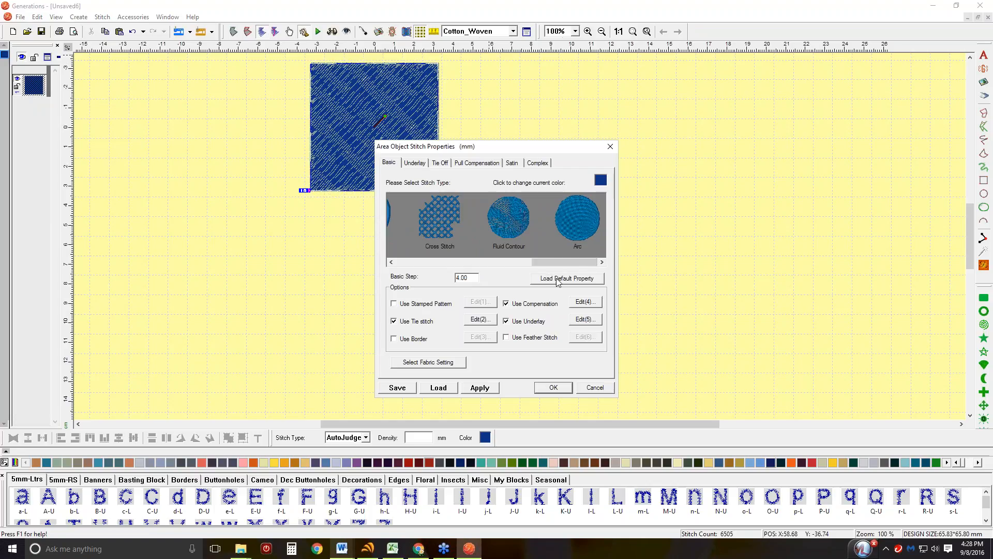
left_click_drag(552, 262, 489, 258)
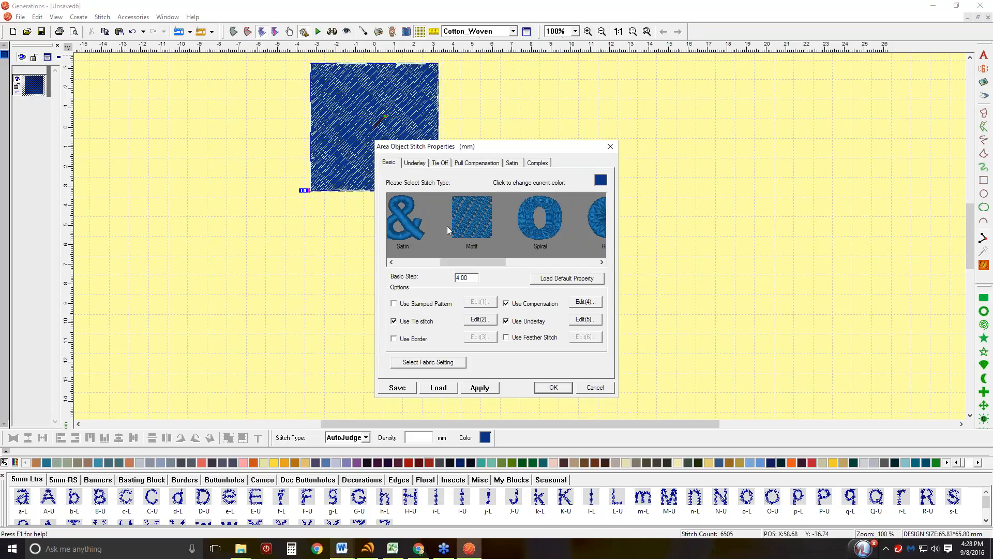
left_click_drag(486, 261, 459, 262)
left_click(600, 388)
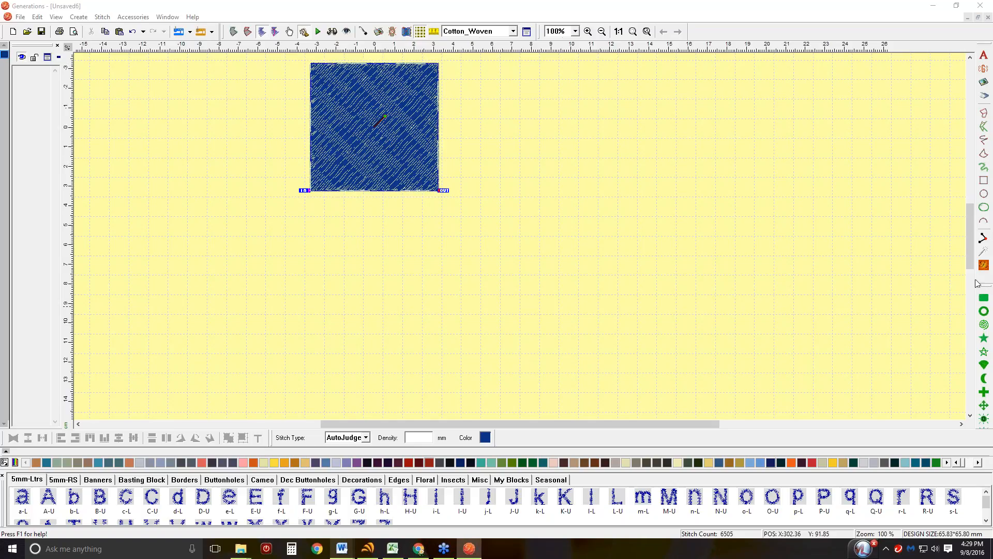
Step: Undock the preset shape and drawing toolbars so they float over the canvas beside the square
left_click_drag(910, 256, 573, 102)
mouse_move(985, 49)
left_mouse_down()
mouse_move(678, 73)
mouse_move(575, 110)
mouse_move(608, 104)
mouse_move(599, 107)
left_mouse_up()
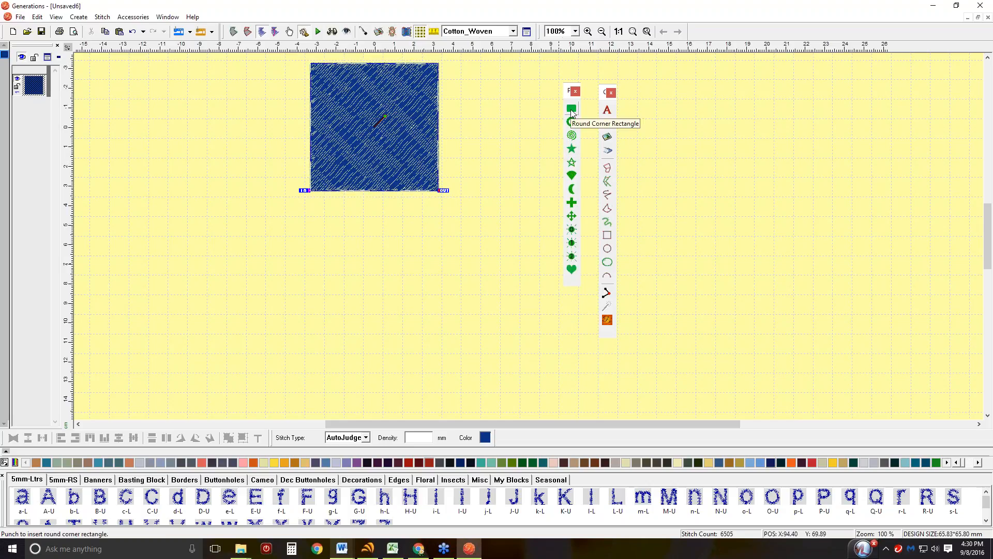
Step: Draw a heart below the square and reshape it into a tulip with two pointed upper tips, about 71 mm wide and high
left_click(571, 269)
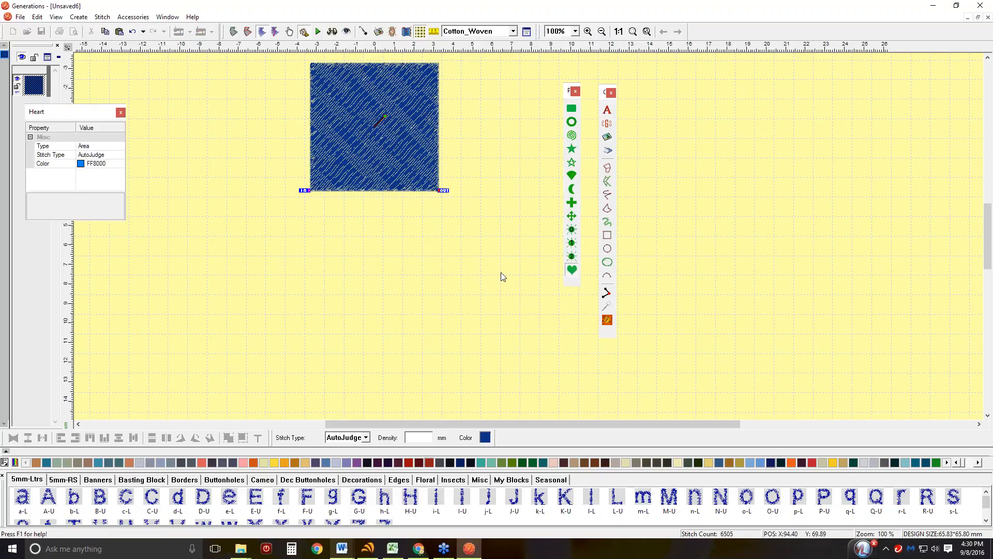
left_click_drag(224, 206, 410, 328)
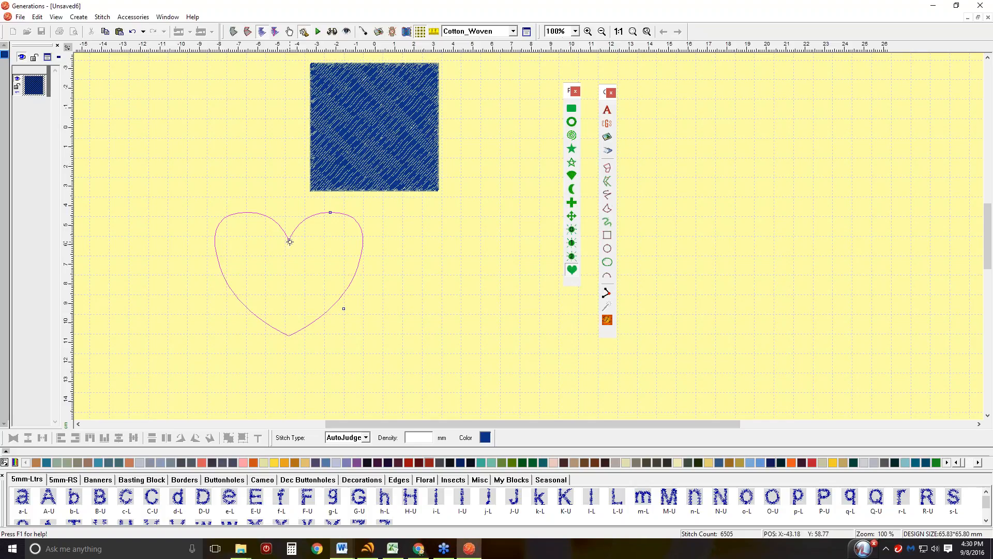
left_click_drag(289, 239, 378, 236)
left_click_drag(343, 308, 358, 336)
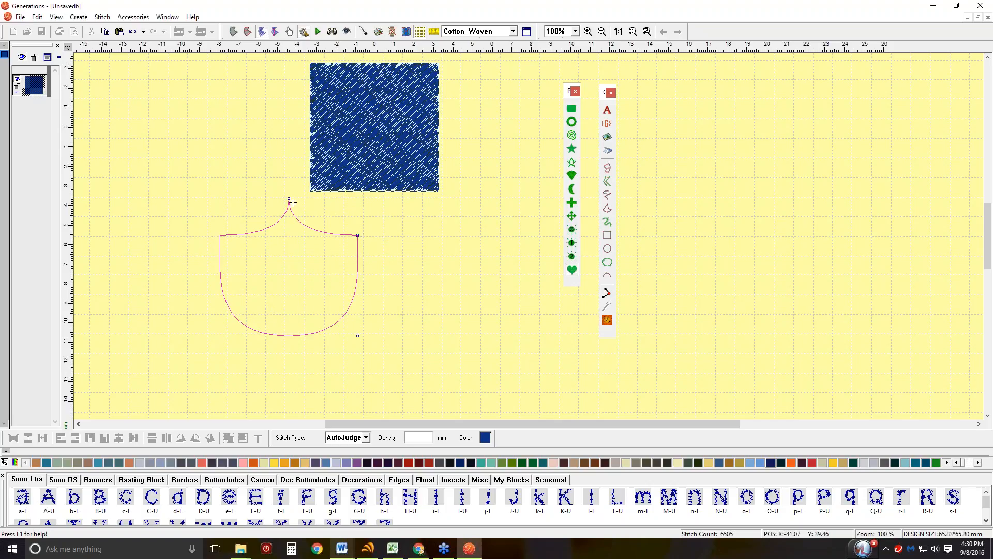
left_click_drag(290, 200, 289, 267)
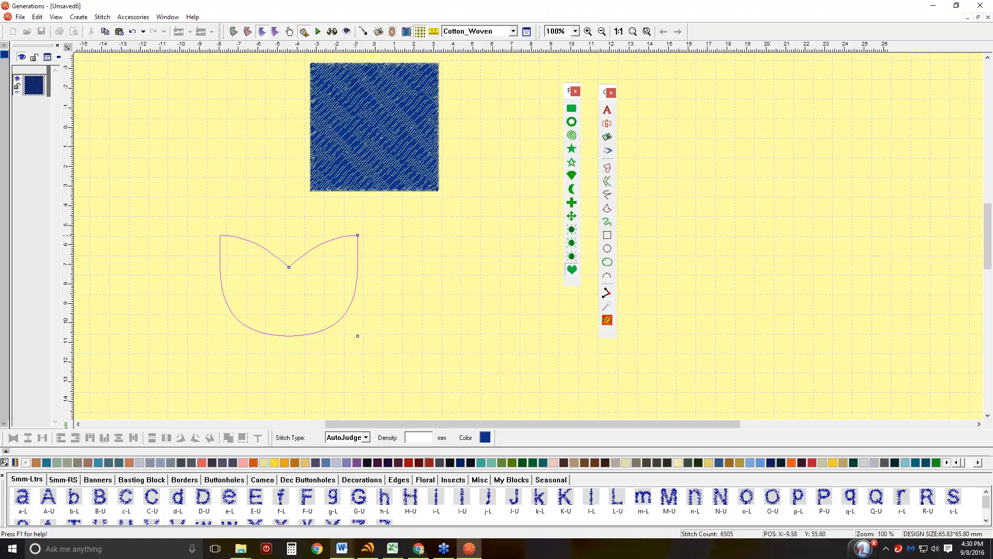
left_click_drag(358, 235, 360, 196)
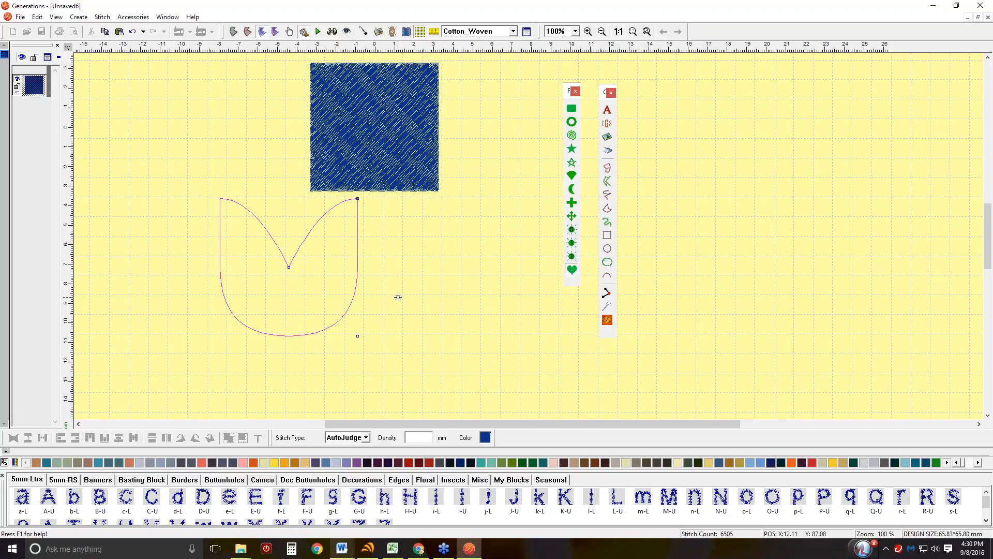
right_click(398, 297)
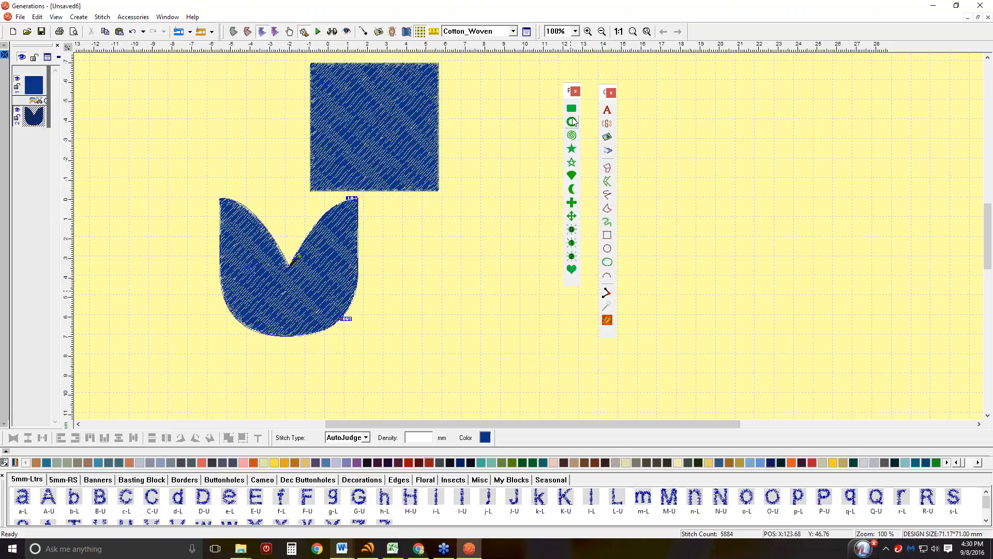
Step: Draw a square about 57 mm wide on the far side of the floating toolbars and a circle about 58 mm across below it
left_click(607, 236)
left_click_drag(692, 103, 801, 212)
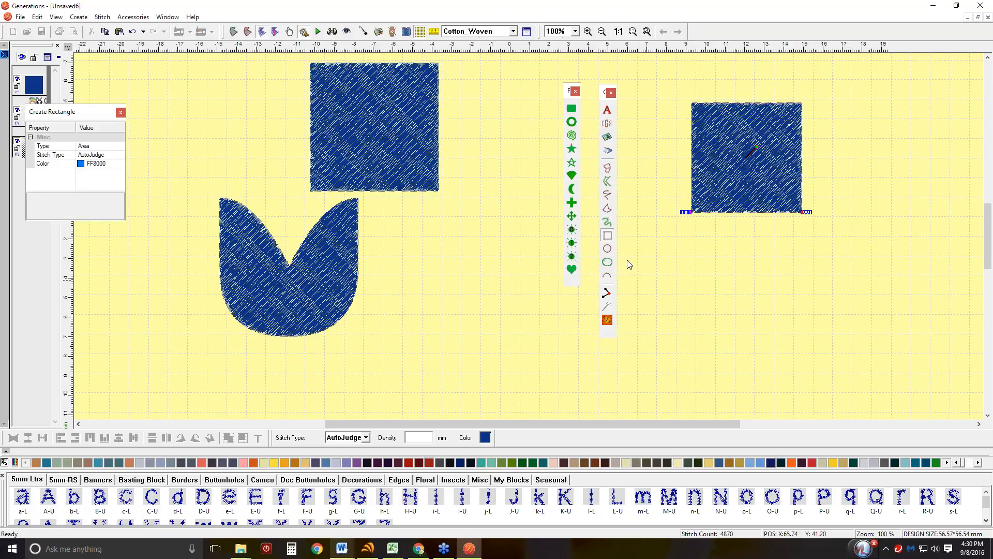
left_click(607, 248)
left_click_drag(674, 239, 786, 351)
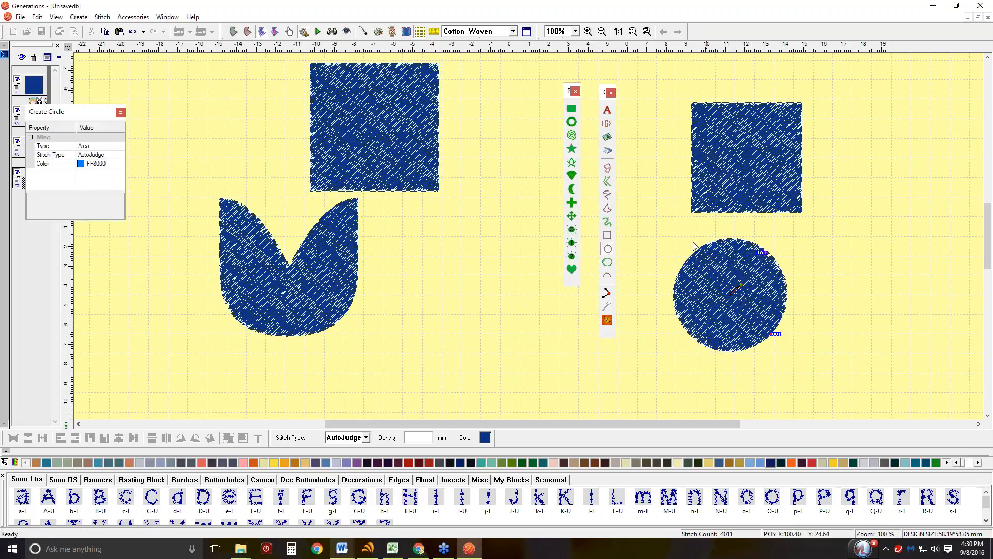
Step: Draw a sector beside the tulip and narrow it to roughly a quarter circle, about 24 by 28 mm
left_click(571, 178)
left_click_drag(399, 233, 492, 325)
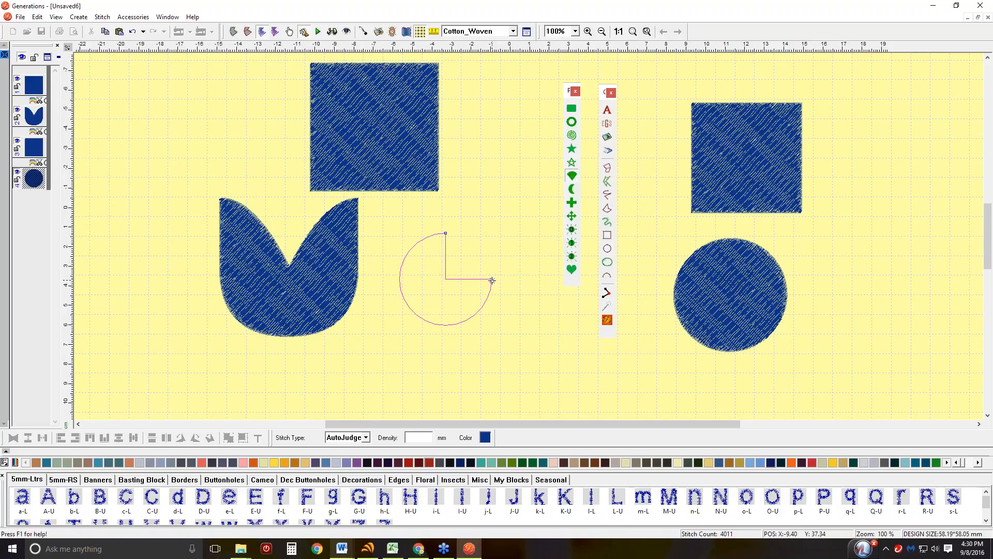
left_click_drag(491, 279, 404, 286)
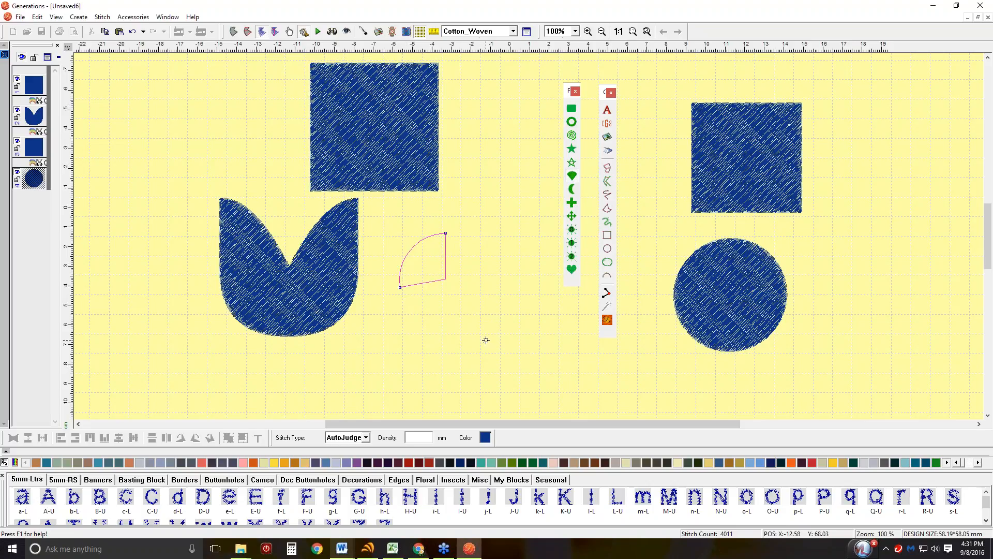
right_click(483, 317)
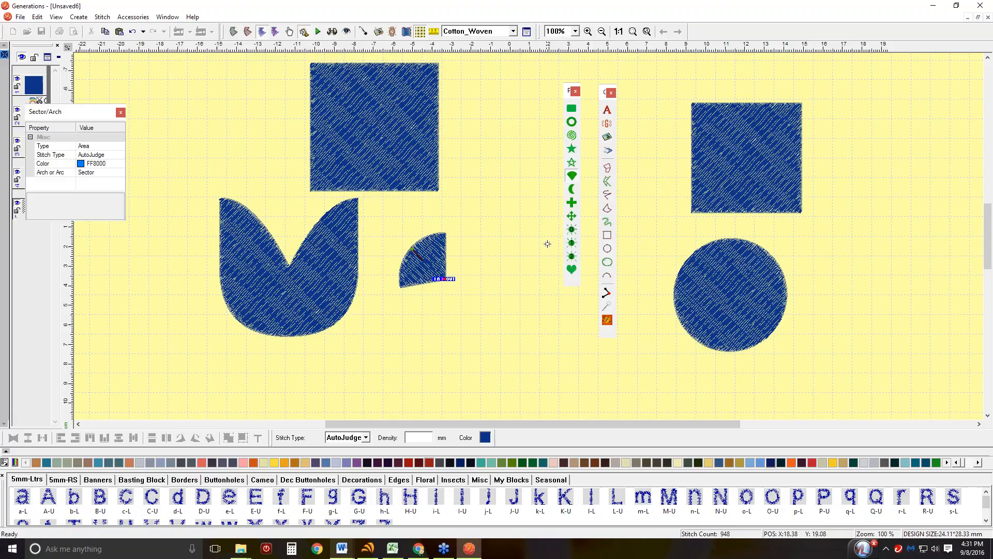
Step: Draw a cross above the sector, about 43 mm wide, and widen its arms to leave only small corner notches
left_click(573, 203)
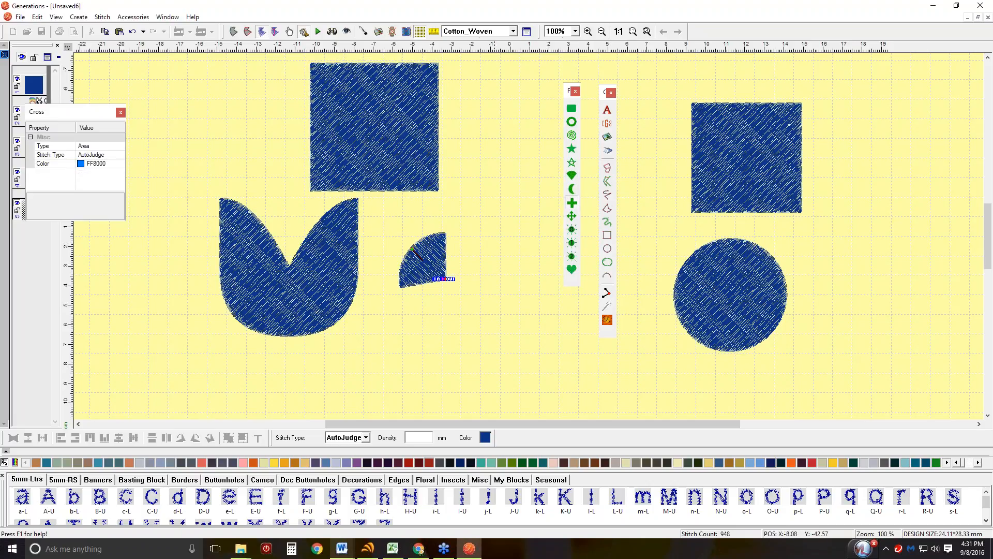
left_click_drag(473, 126, 555, 265)
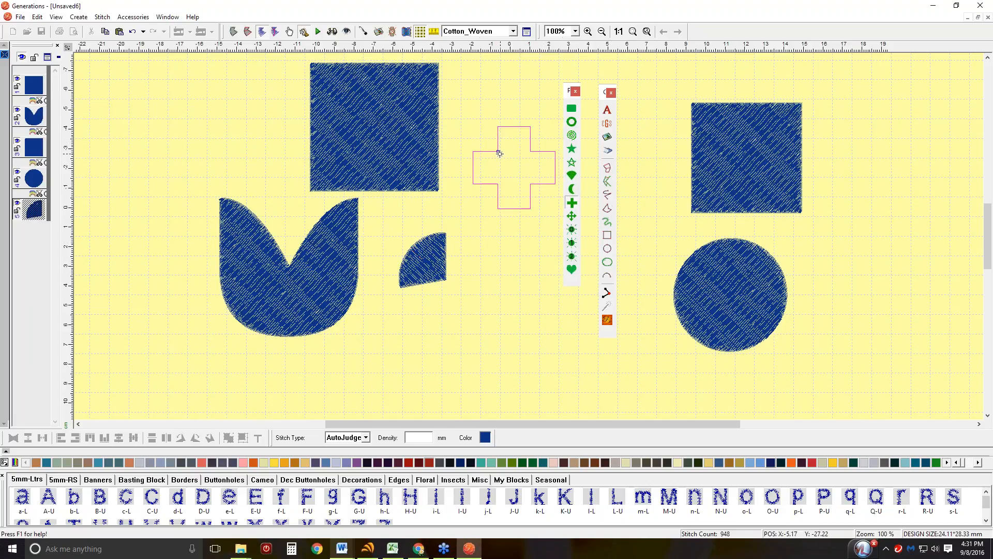
mouse_move(500, 153)
left_mouse_down()
mouse_move(468, 126)
mouse_move(511, 173)
mouse_move(483, 143)
left_mouse_up()
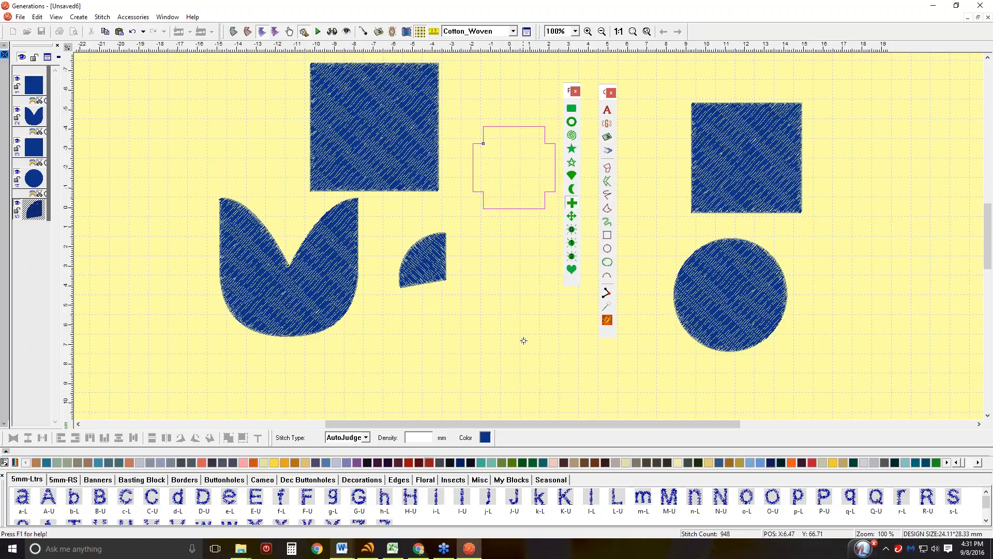
right_click(550, 297)
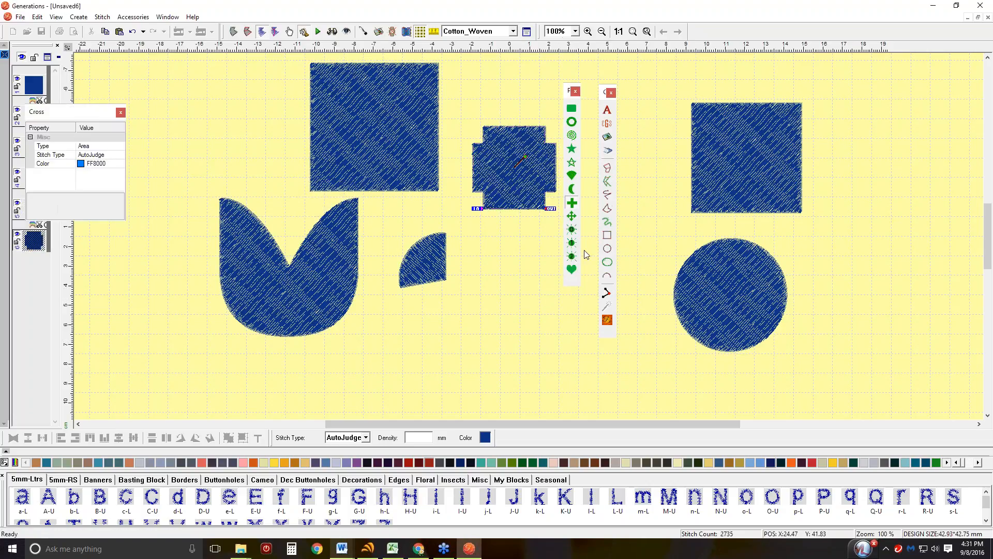
Step: Draw a four-way arrow overlapping the tulip, reshaped into a thick cross with narrow spikes, about 99 mm across
left_click(575, 217)
left_click_drag(158, 84, 311, 225)
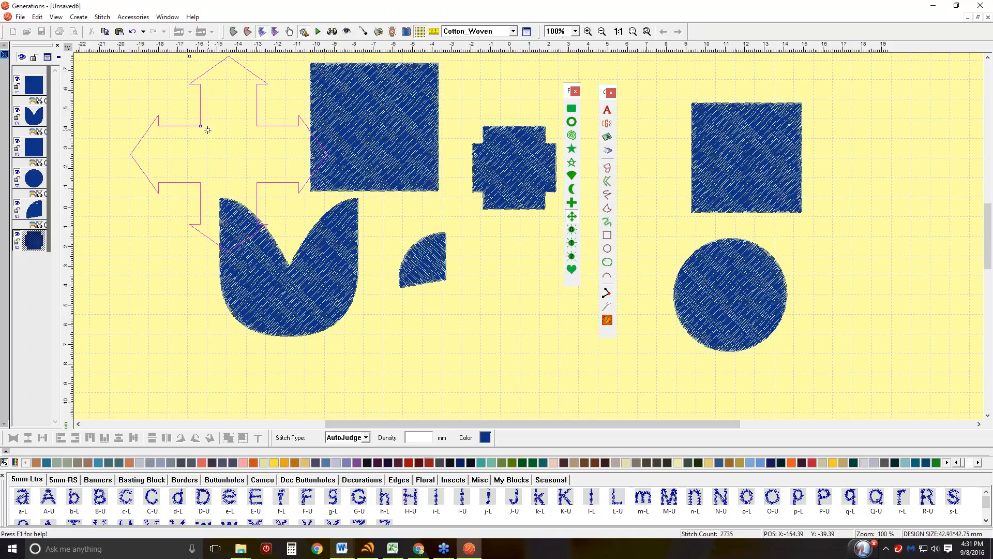
left_click_drag(200, 125, 154, 87)
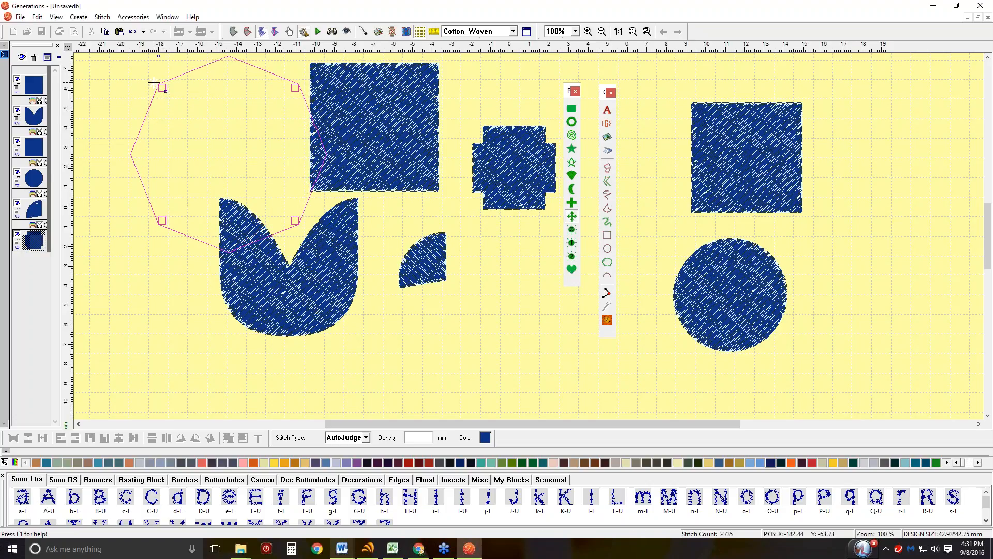
scroll(214, 74, "up", 1)
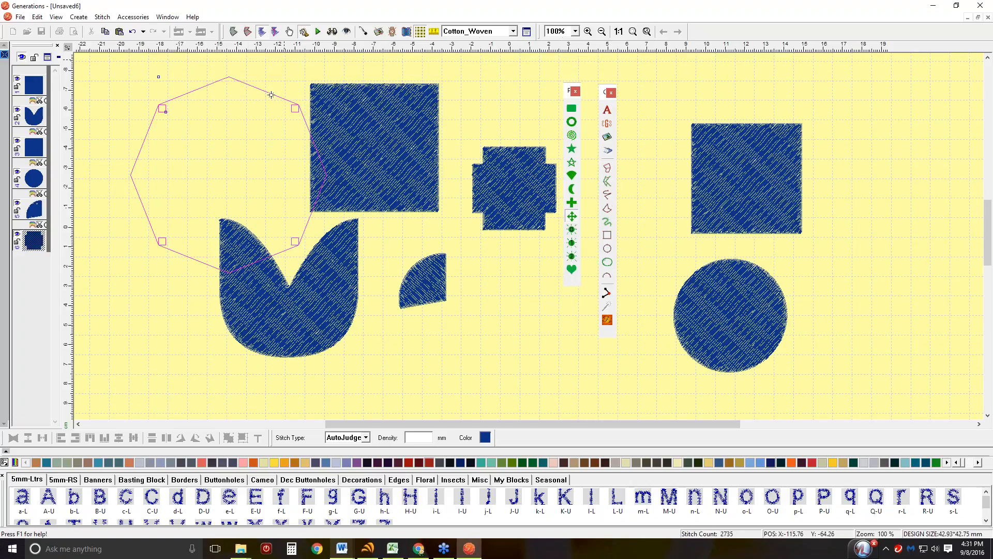
left_click_drag(158, 77, 239, 99)
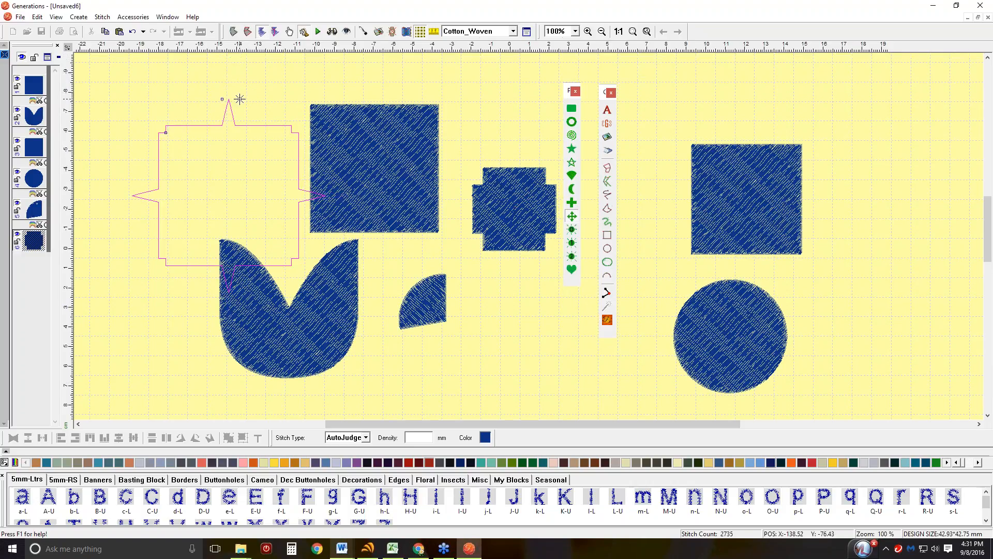
left_click_drag(166, 133, 187, 145)
mouse_move(177, 144)
left_mouse_down()
mouse_move(212, 151)
mouse_move(192, 148)
left_mouse_up()
key("Return")
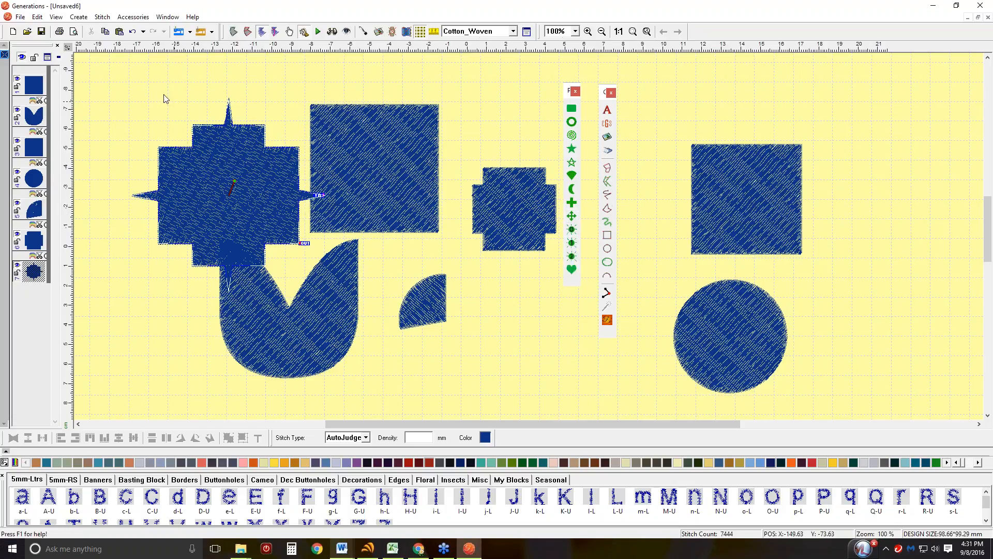
Step: In a new blank design, draw an eight-ray sun about 92.5 mm across with long rays and a centre circle nearly touching them
left_click(10, 31)
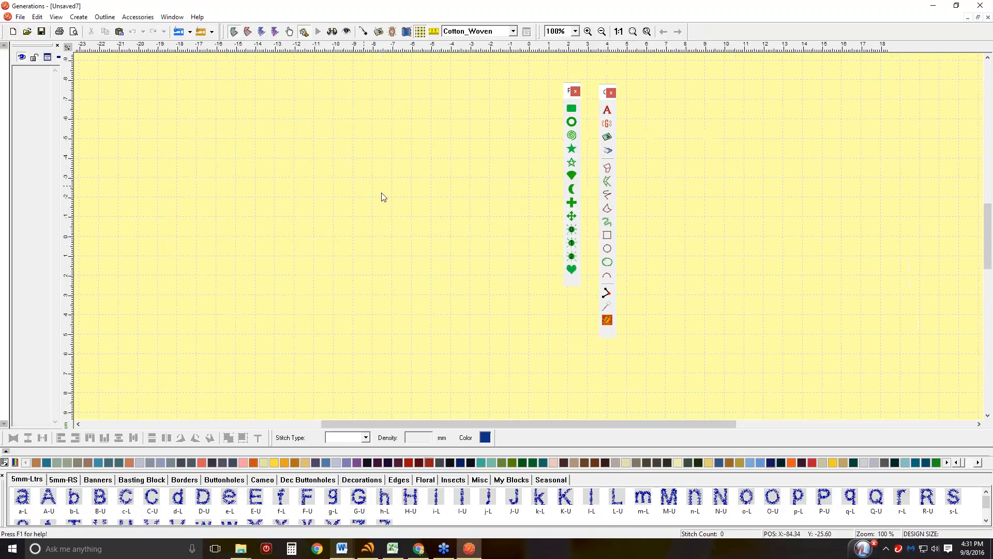
left_click(577, 234)
left_click_drag(215, 94, 396, 253)
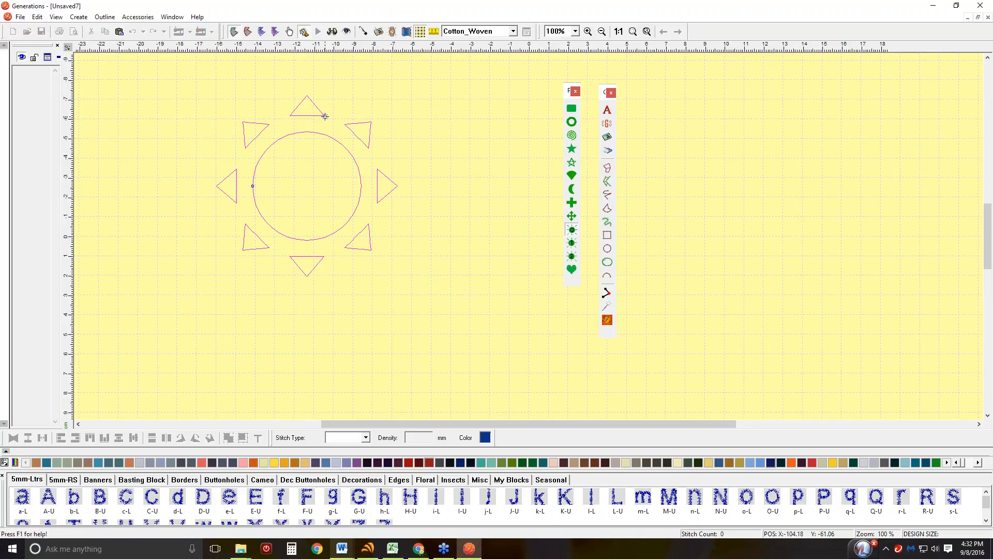
left_click_drag(324, 115, 338, 141)
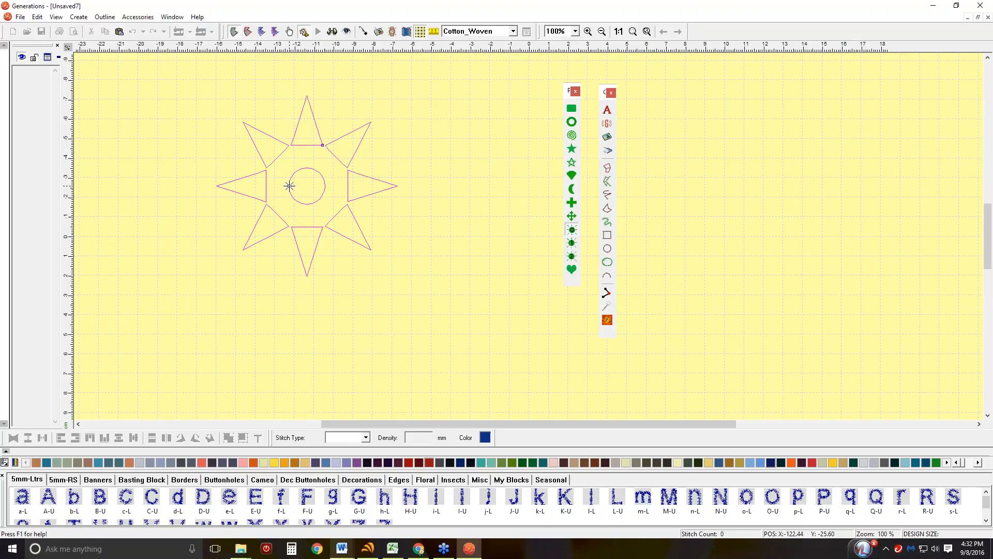
left_click_drag(289, 186, 268, 186)
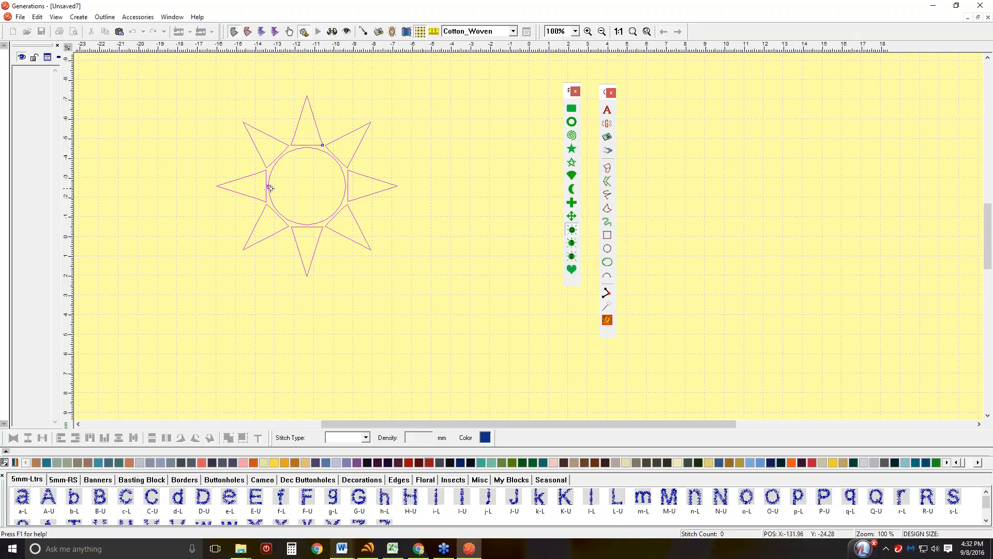
right_click(285, 192)
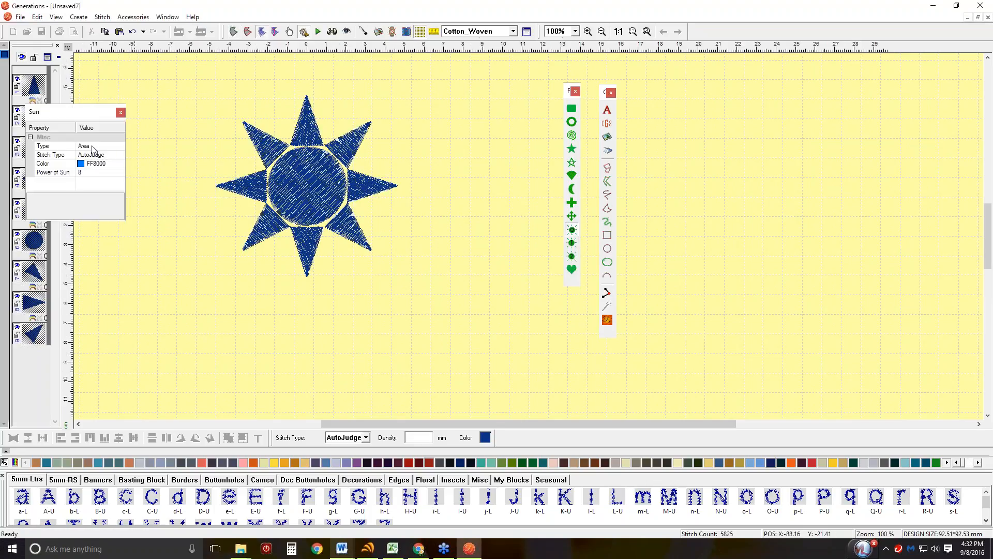
Step: Set Power of Sun to 15 and draw a smaller sun about 61 mm across beside the first one
left_click(80, 174)
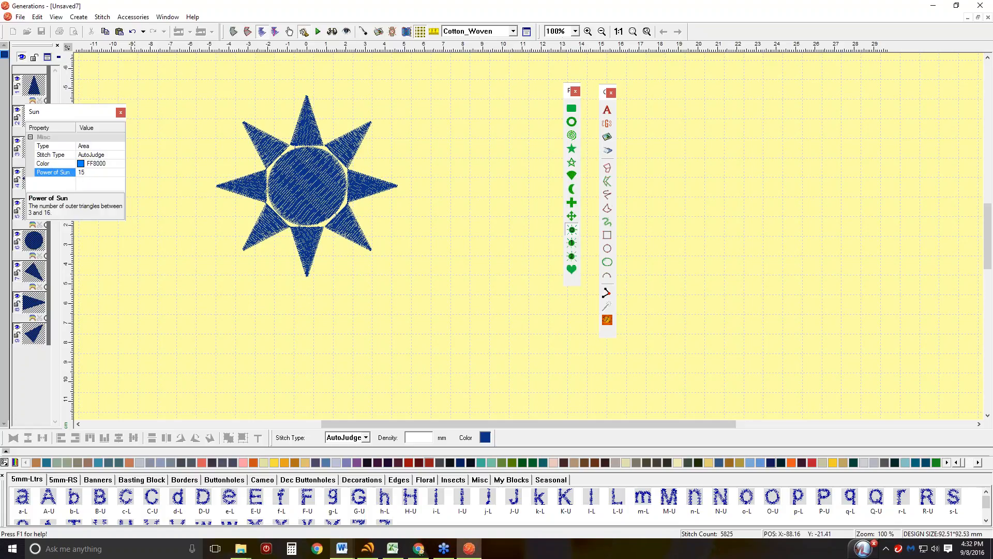
left_click_drag(250, 277, 131, 120)
right_click(248, 308)
right_click(589, 246)
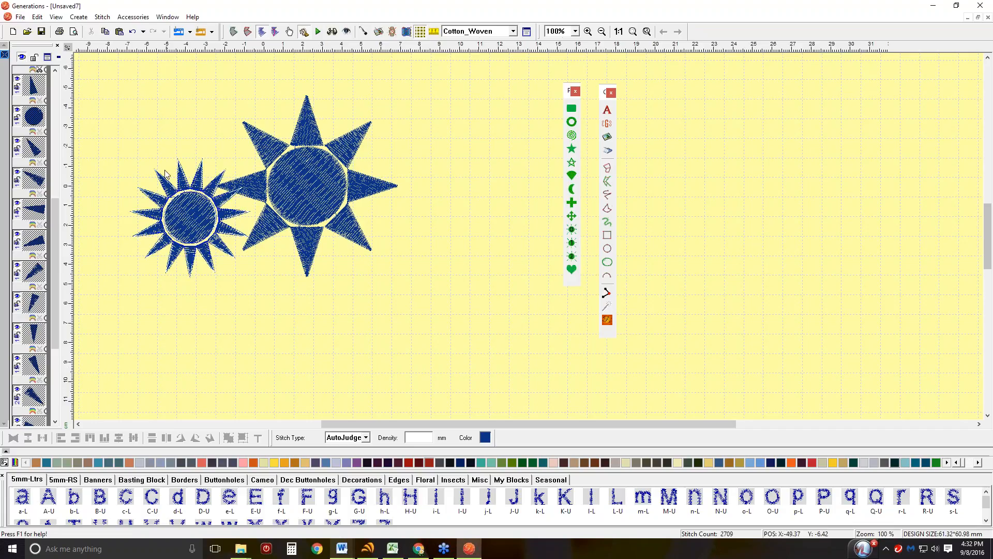
Step: Delete the large eight-ray sun, keeping the smaller 15-ray sun
right_click(176, 212)
left_click(168, 112)
left_click(196, 226)
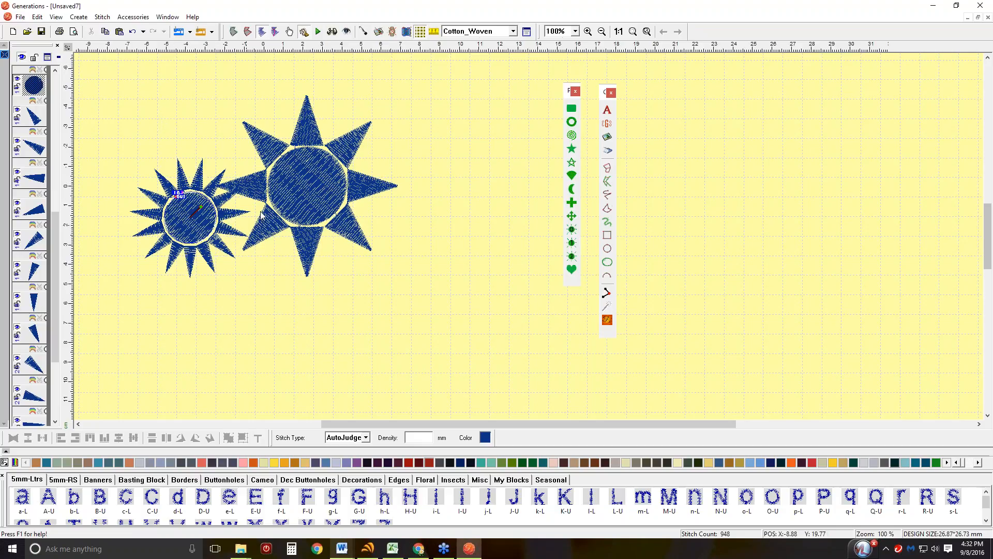
left_click(314, 169)
key("Delete")
Step: Enlarge the 15-ray sun to about 130 mm across, move it near the canvas centre and select its central circle
left_click(174, 230)
left_click_drag(251, 279, 508, 413)
left_click_drag(290, 265, 435, 205)
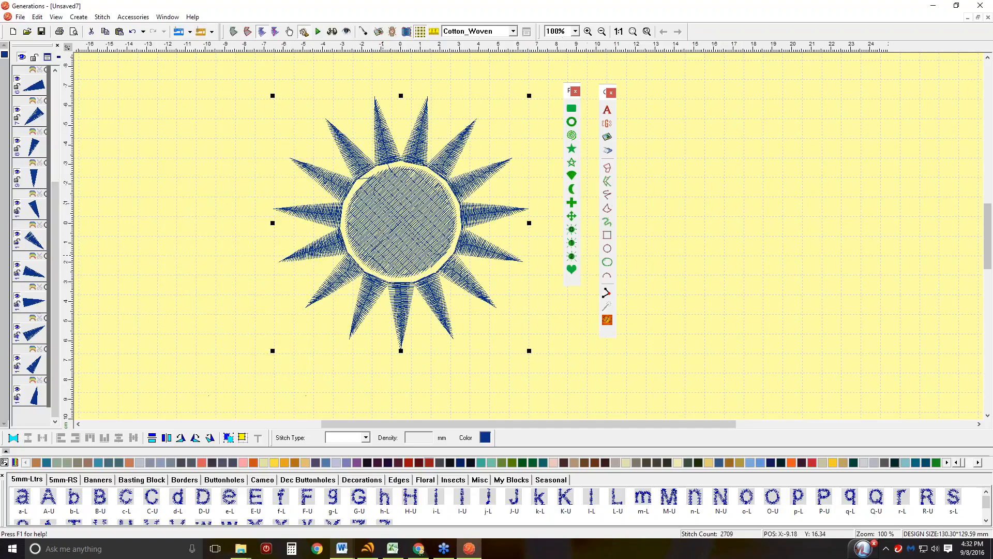
left_click(394, 222)
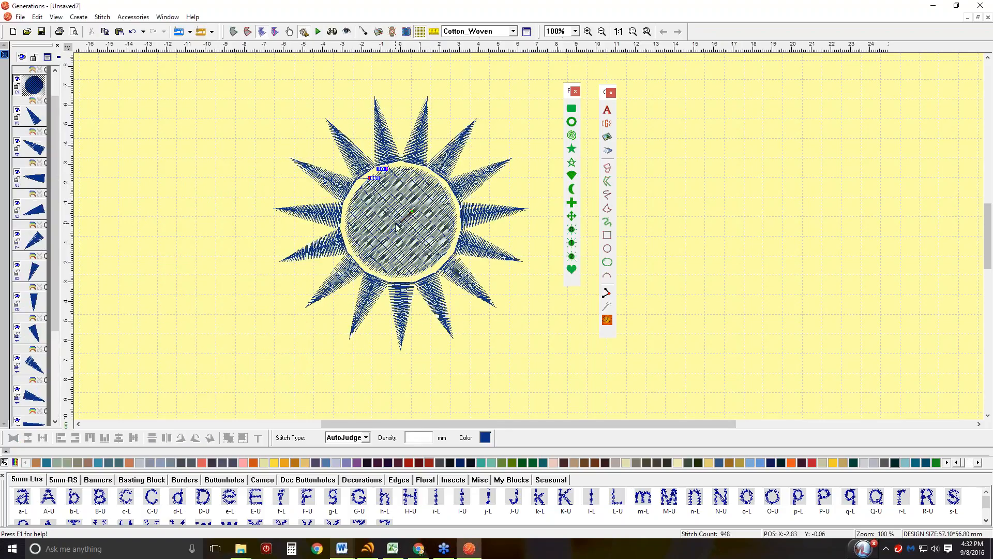
Step: Recolour the sun's central circle orange and move the blue rays to the bottom of the stitch sequence
left_click(290, 462)
left_click(4, 55)
left_click(5, 71, "ctrl")
right_click(28, 80)
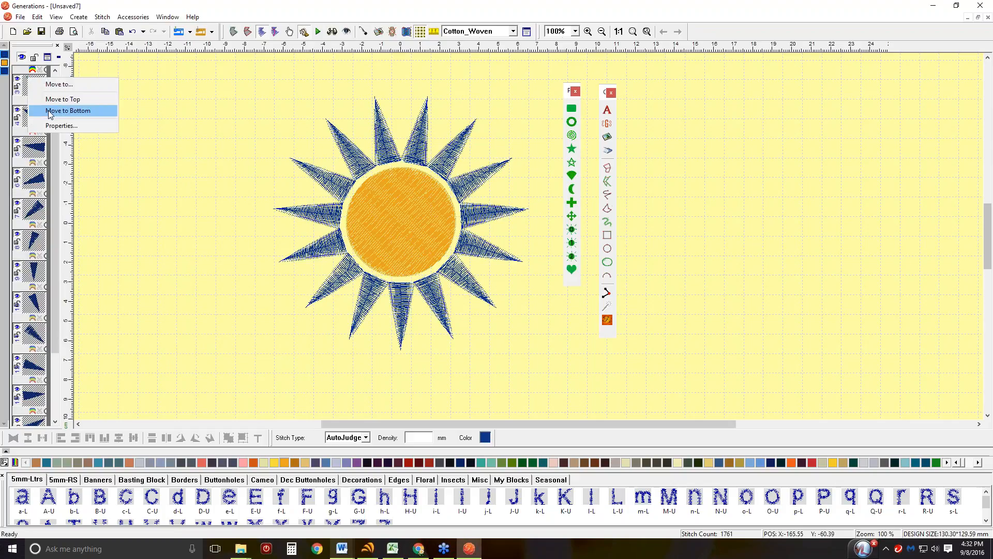
left_click(78, 106)
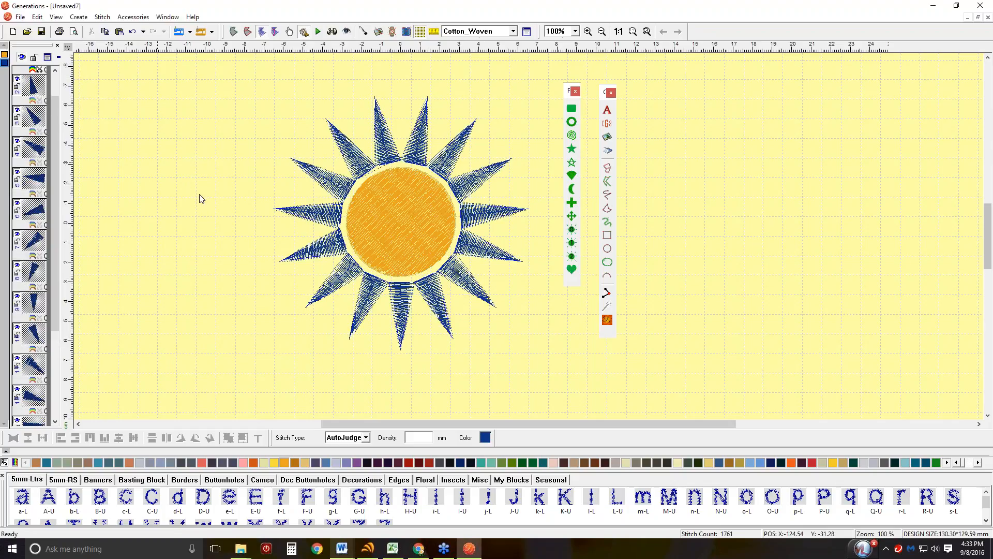
Step: Recolour all the sun's rays olive green, then select the orange central circle
left_click(523, 462)
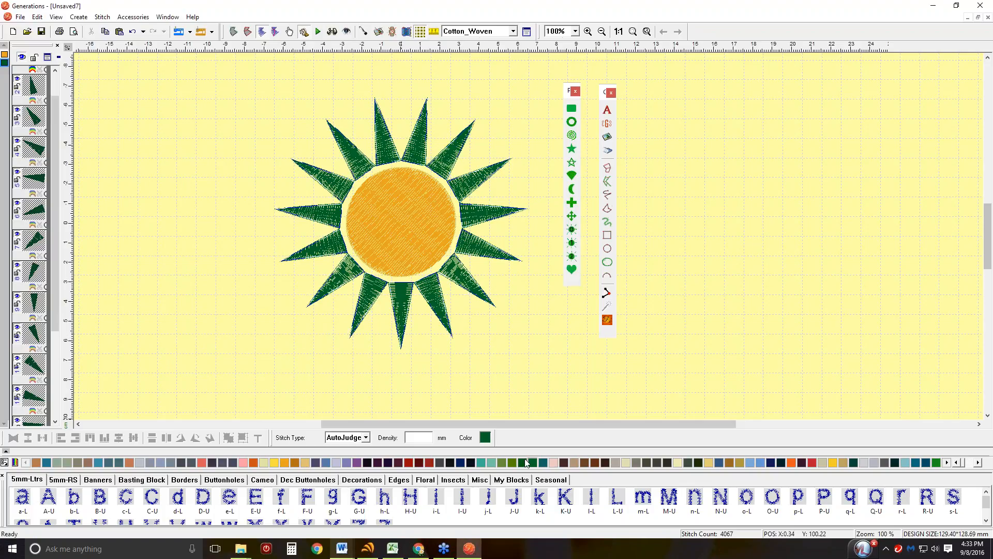
left_click(505, 462)
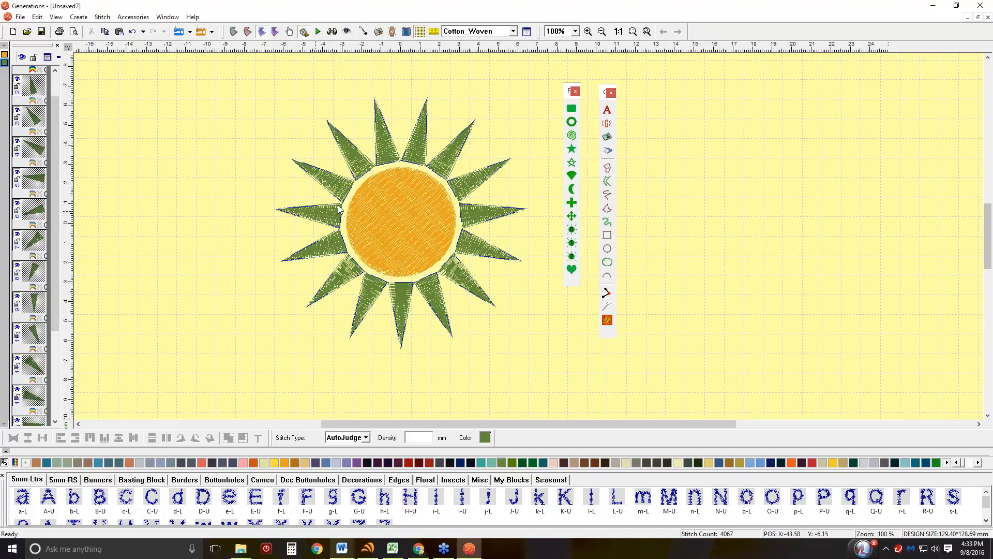
left_click(410, 219)
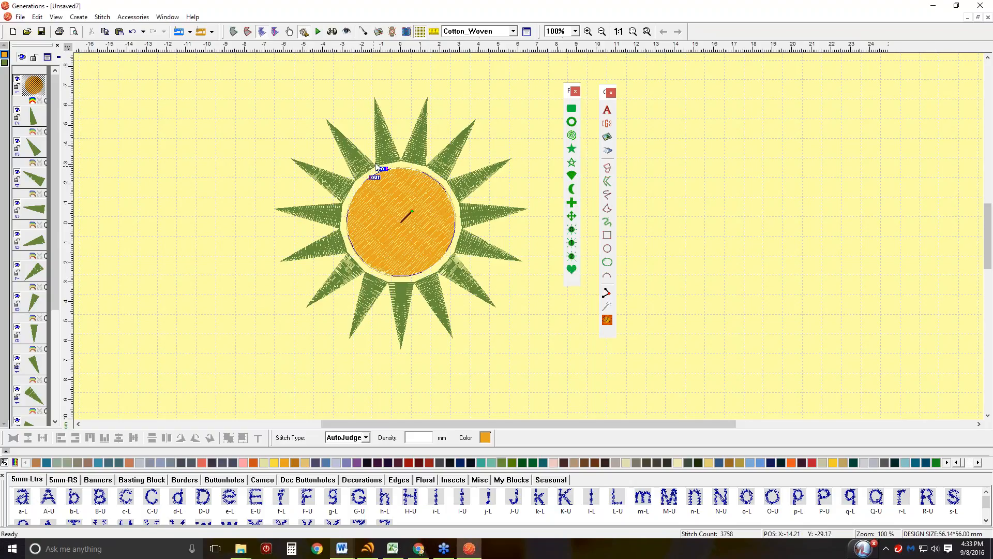
Step: Change the green rays' stitch type to Radial and show the Radial settings in their stitch properties
left_click(4, 62)
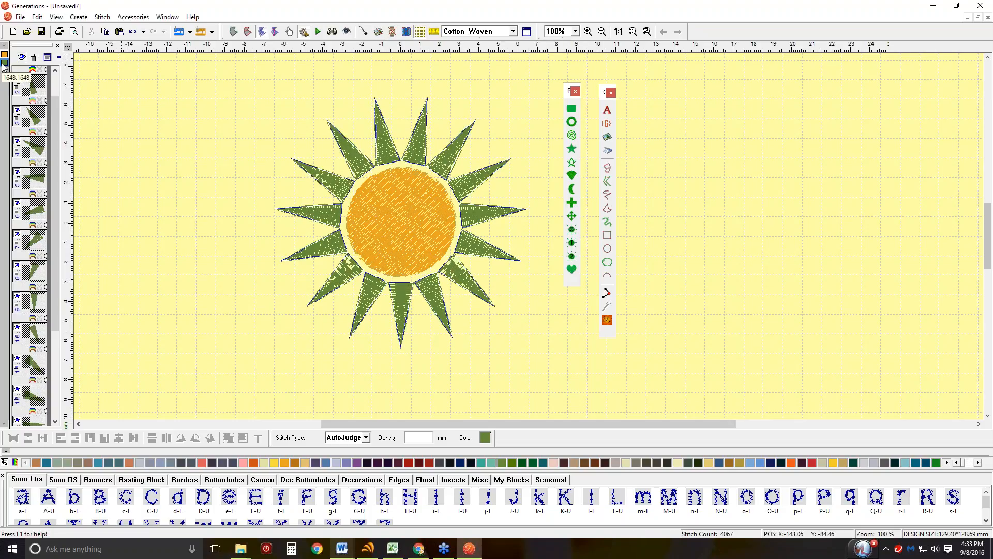
left_click(527, 32)
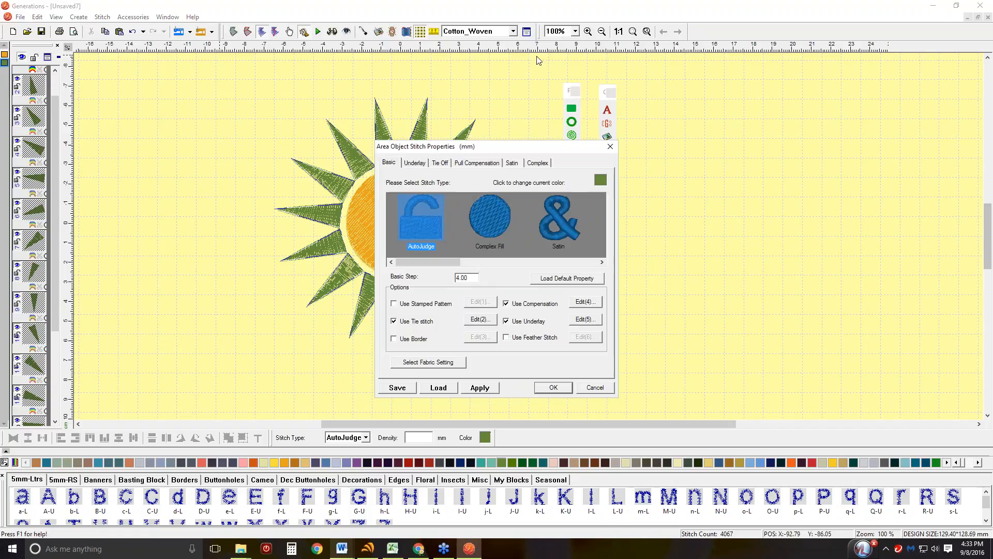
left_click_drag(446, 263, 489, 261)
left_click(489, 222)
left_click_drag(504, 151, 735, 135)
left_click(740, 148)
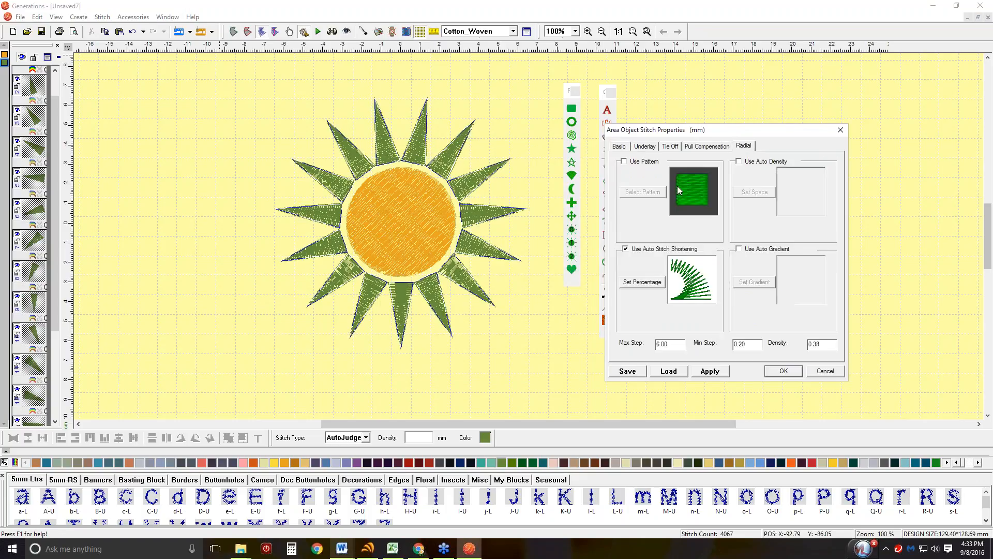
Step: Enable a pattern for the rays' radial stitches, choose zig1 and apply it to the design
left_click(639, 163)
left_click(655, 193)
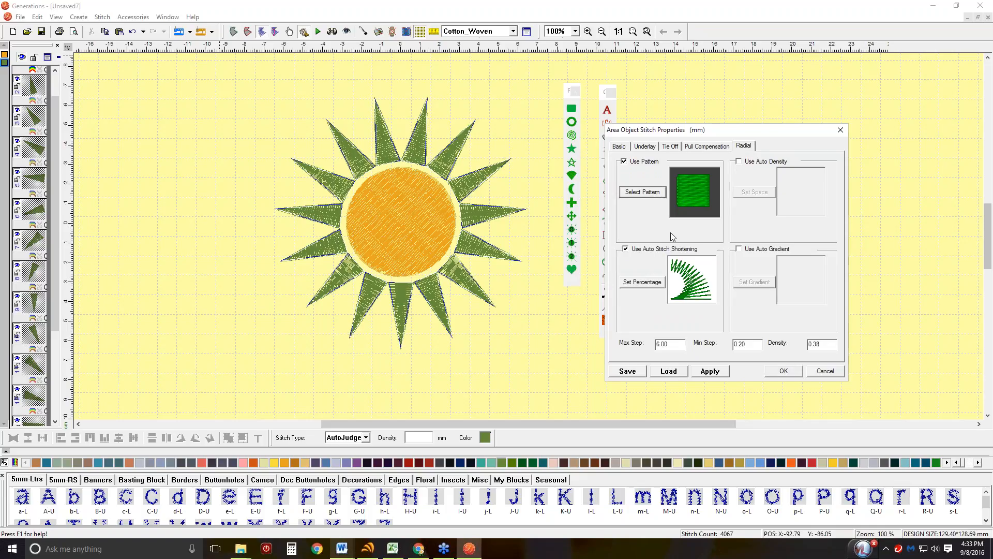
scroll(776, 290, "down", 5)
left_click(611, 285)
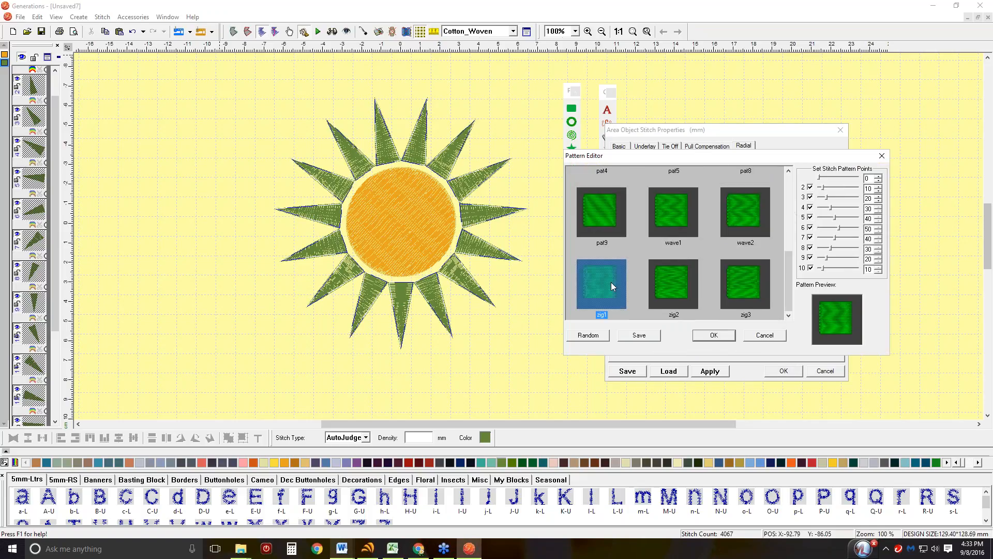
left_click(714, 335)
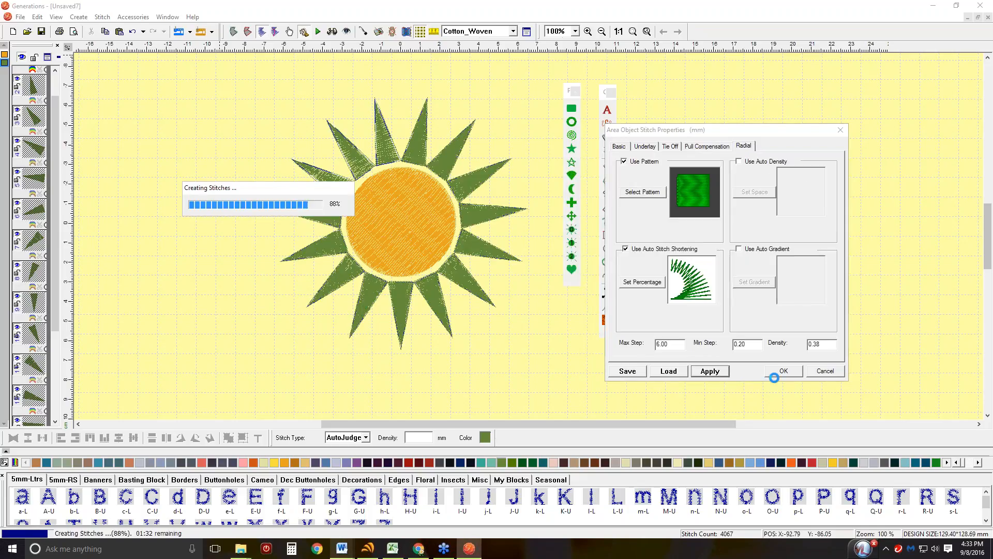
left_click(783, 371)
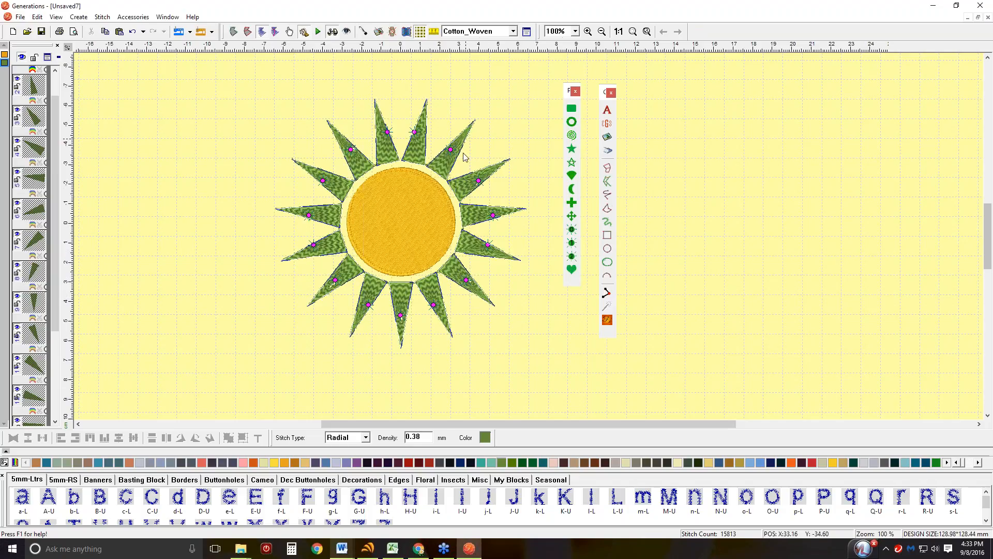
Step: Move the rays' radial centre points to the middle of the orange circle and regenerate the stitches
left_click_drag(415, 132, 395, 224)
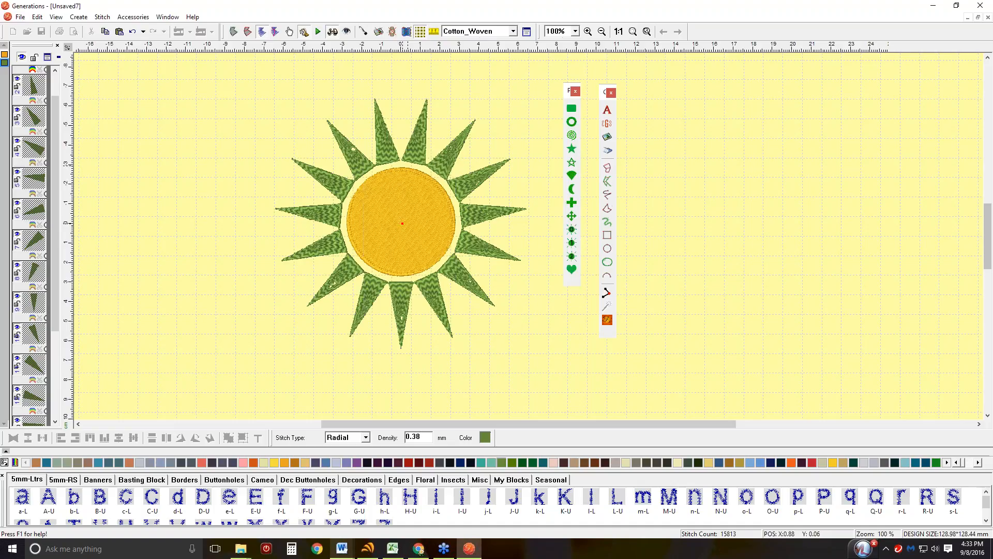
left_click_drag(403, 224, 403, 224)
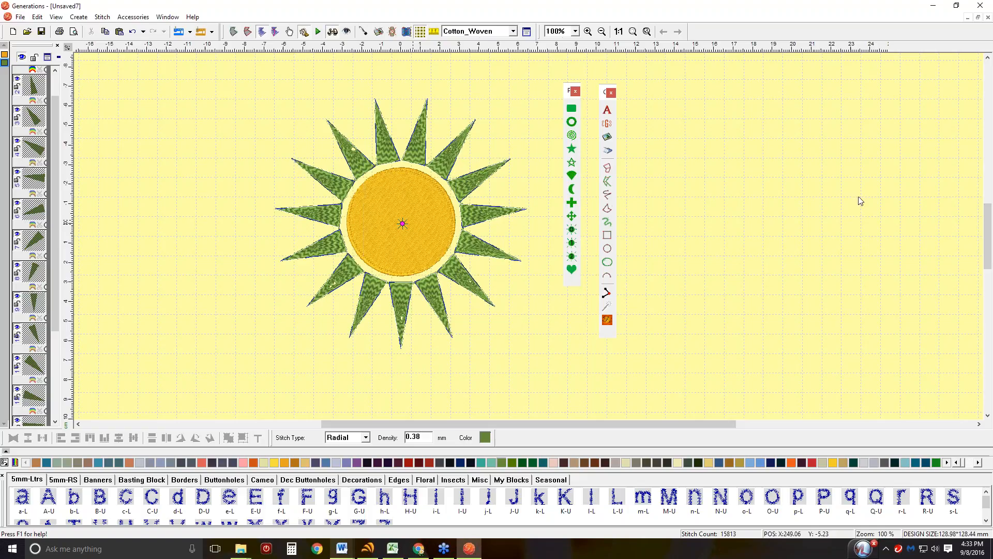
left_click(607, 319)
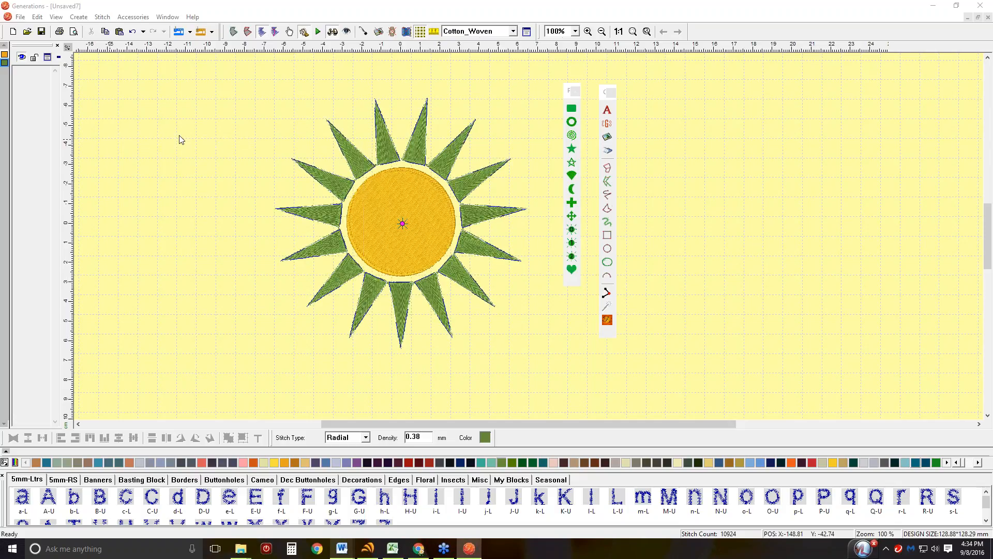
Step: Dock the floating Punch and Create toolbars side by side along the workspace's right edge, with the preset shapes outermost
left_click(568, 91)
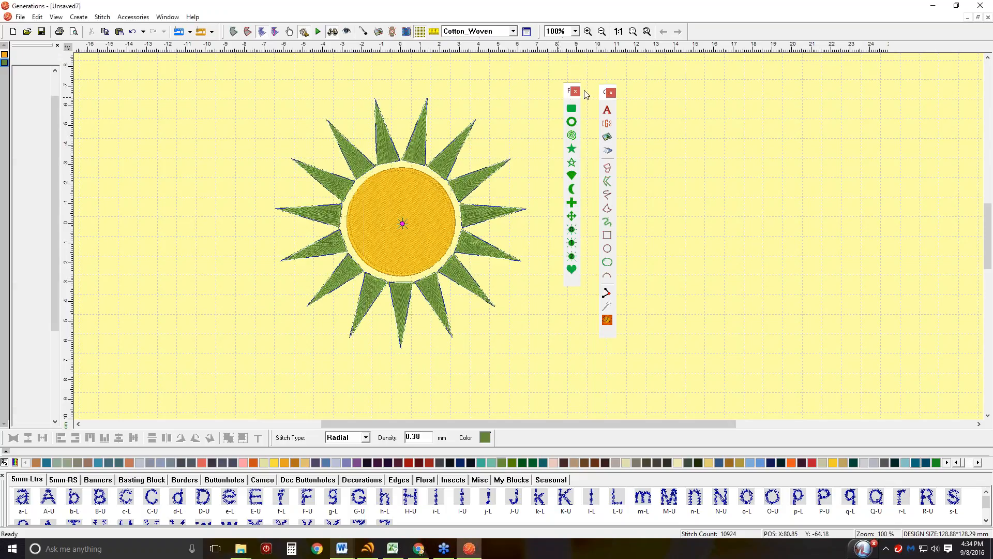
left_click_drag(568, 91, 984, 53)
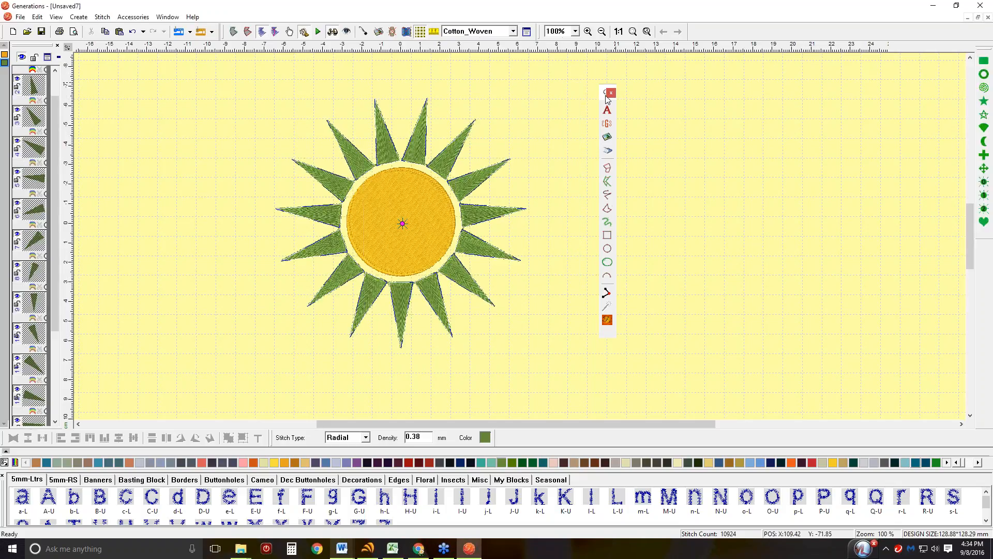
left_click_drag(989, 248, 988, 246)
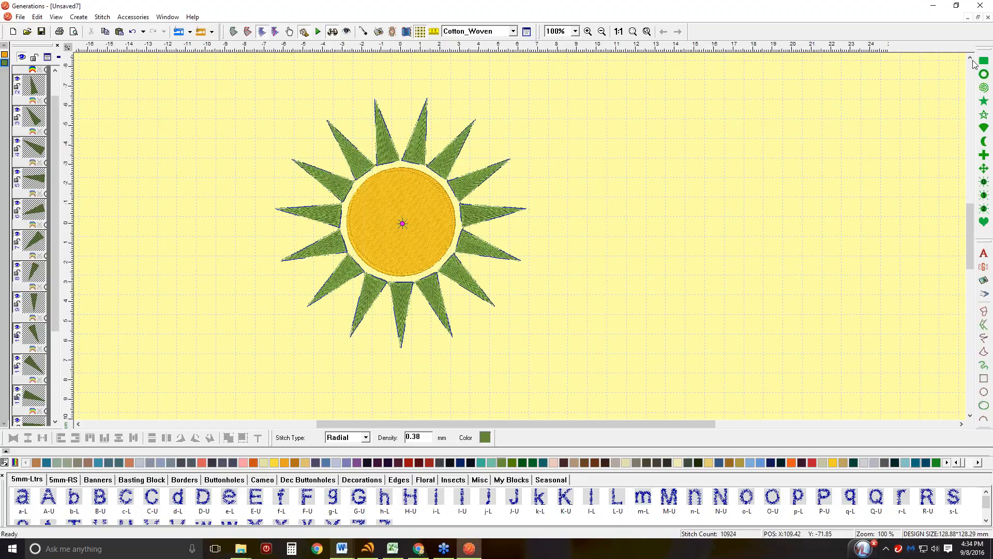
left_click_drag(974, 57, 971, 60)
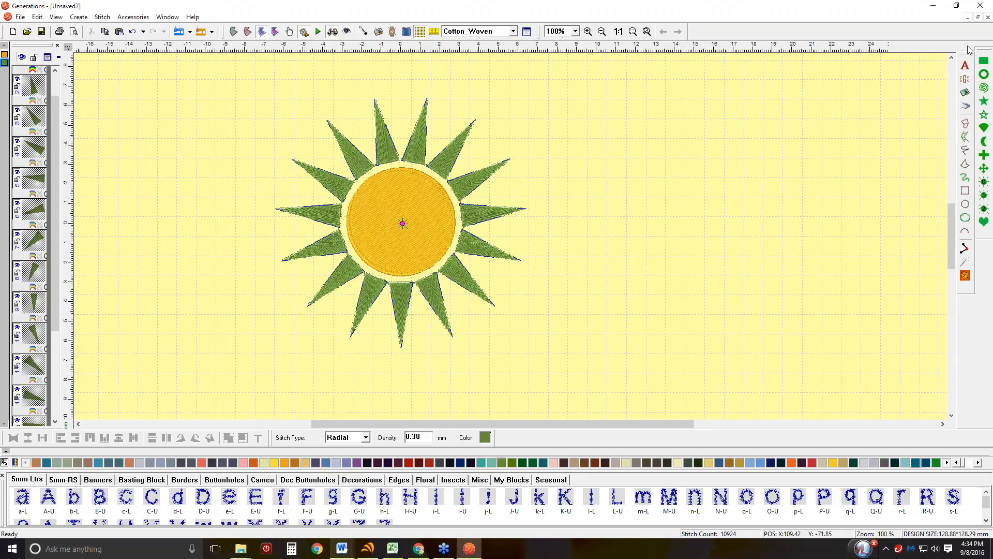
mouse_move(970, 48)
left_mouse_down()
mouse_move(985, 52)
mouse_move(983, 40)
left_mouse_up()
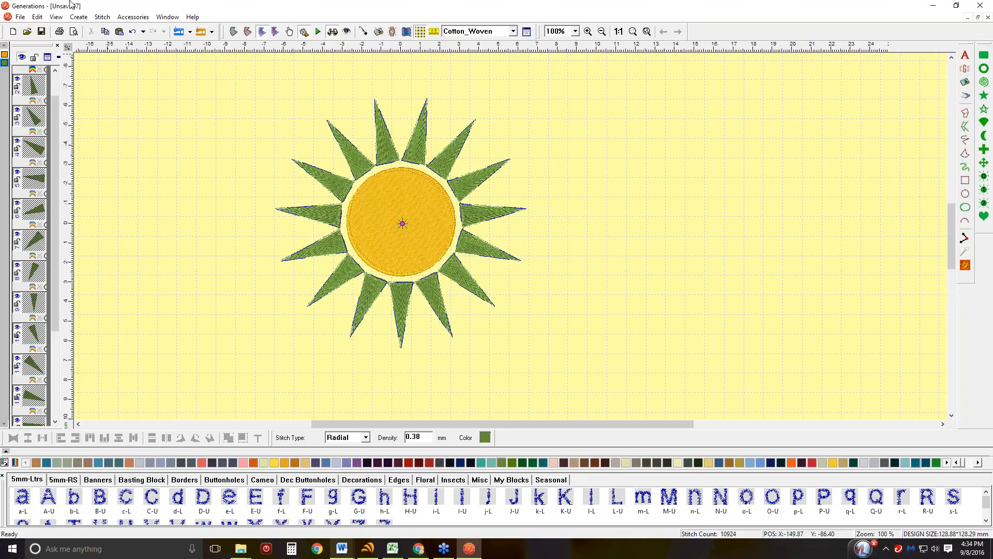
left_click(56, 17)
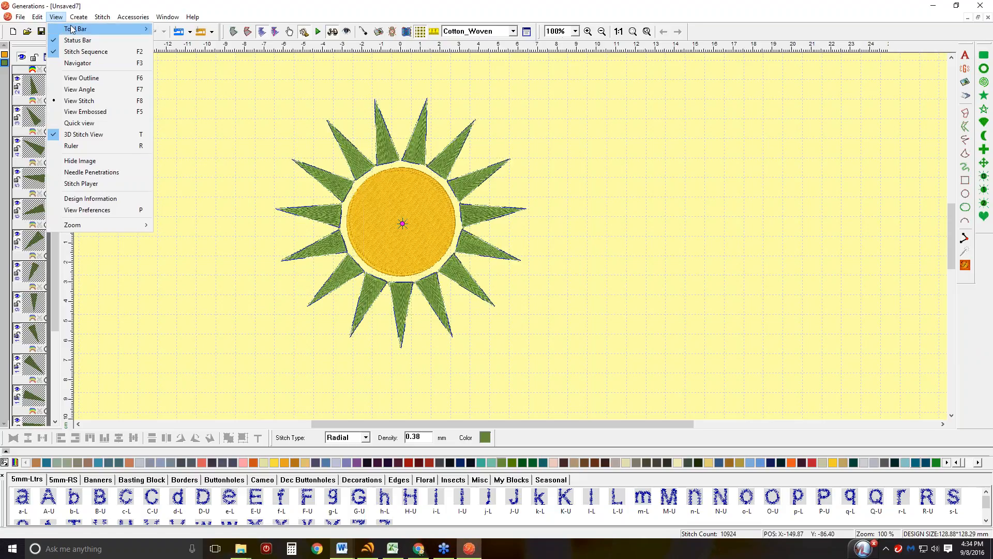
mouse_move(72, 29)
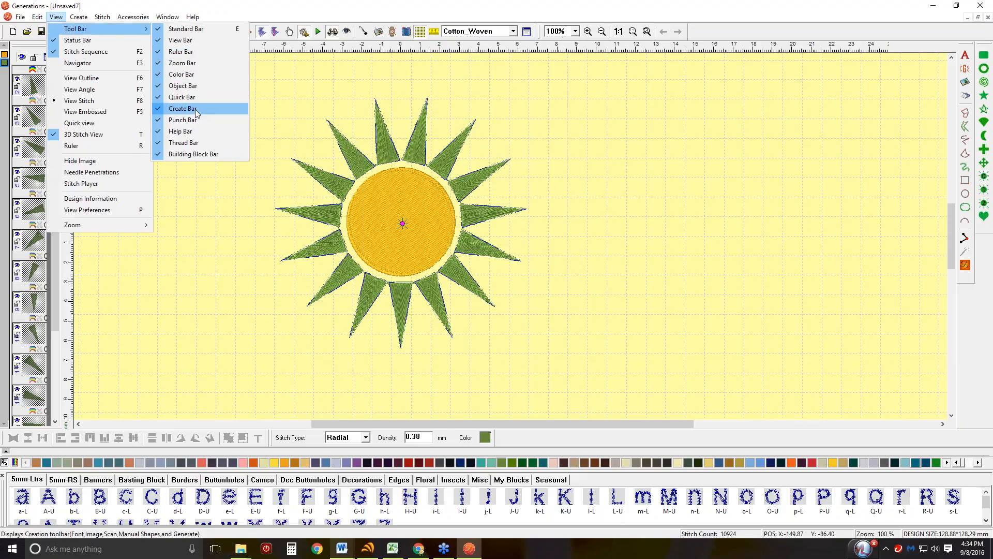
key("Escape")
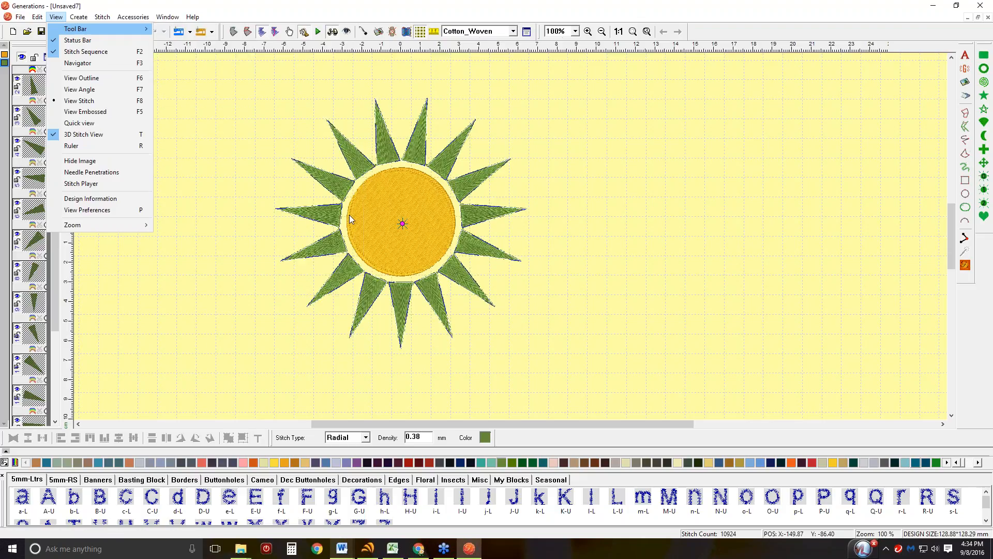
key("Escape")
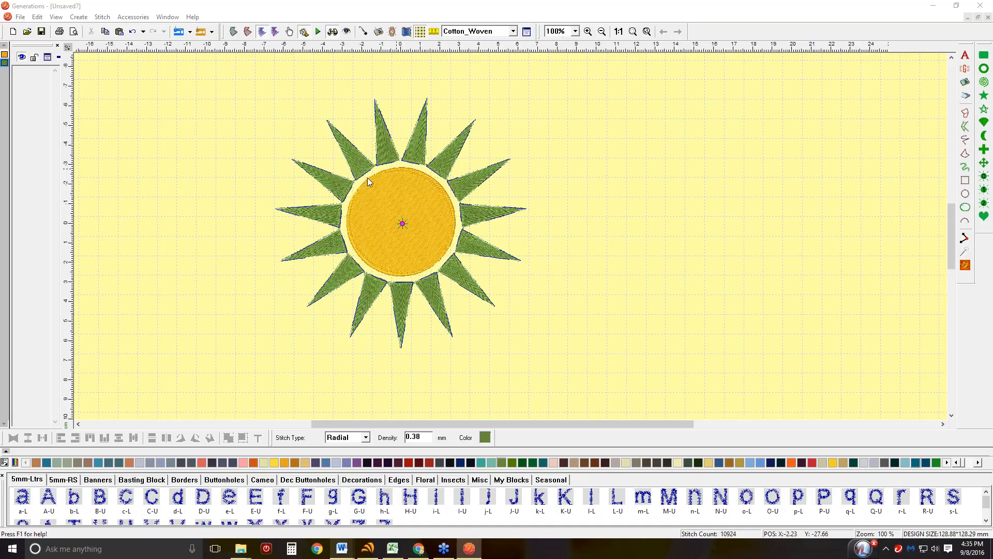
Step: Enable Feather Stitch for all the green rays and move the stitch properties dialog clear of the sun
left_click(417, 198)
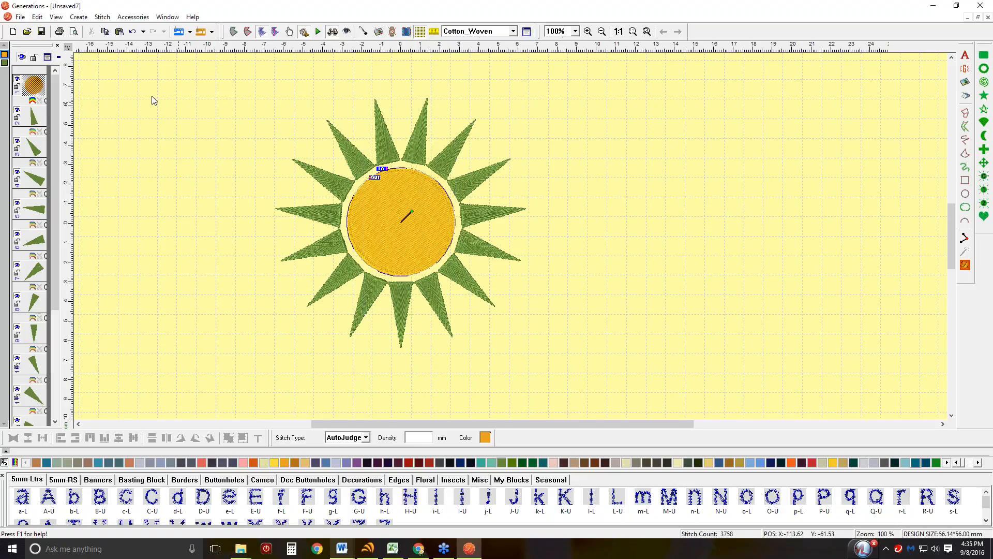
key("ctrl+a")
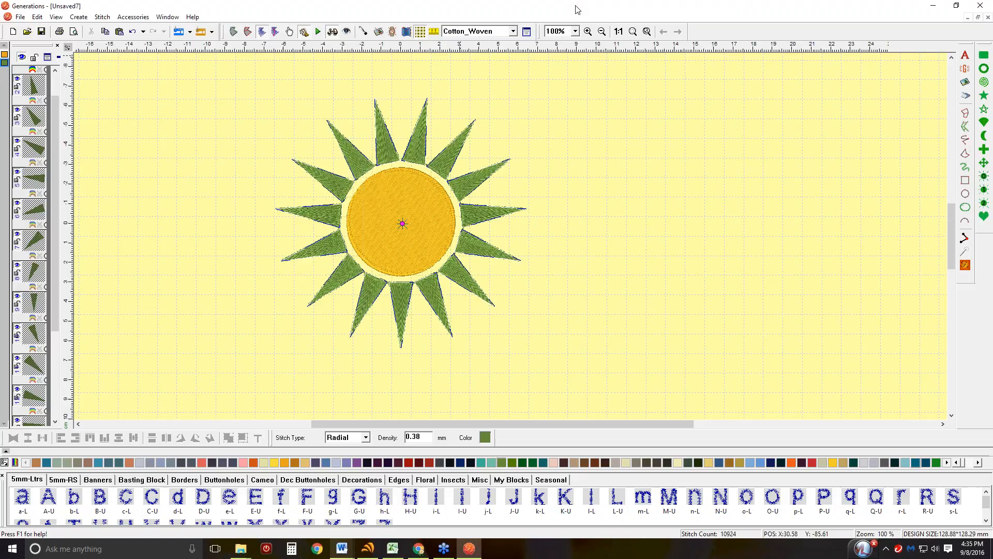
left_click(526, 31)
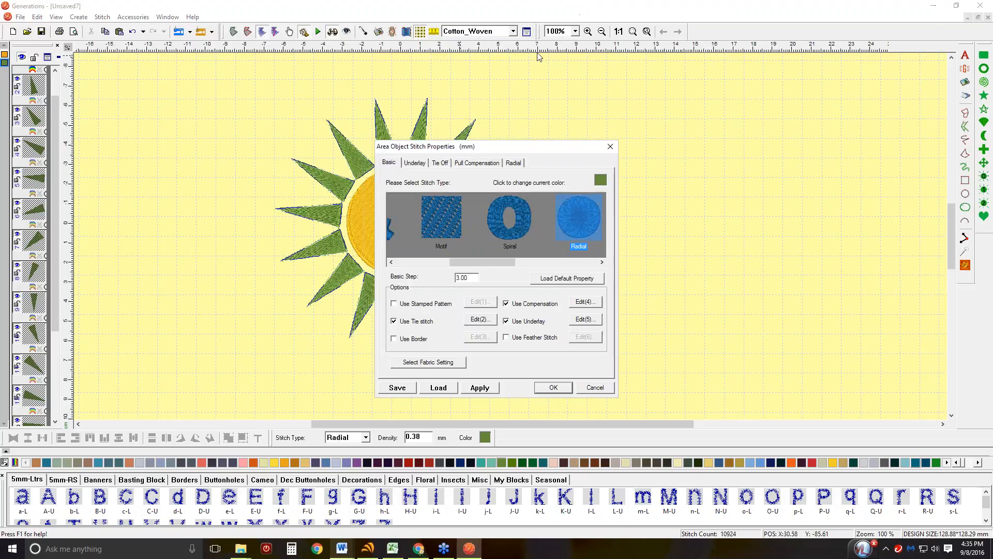
left_click(506, 338)
left_click(494, 387)
left_click_drag(550, 147, 784, 76)
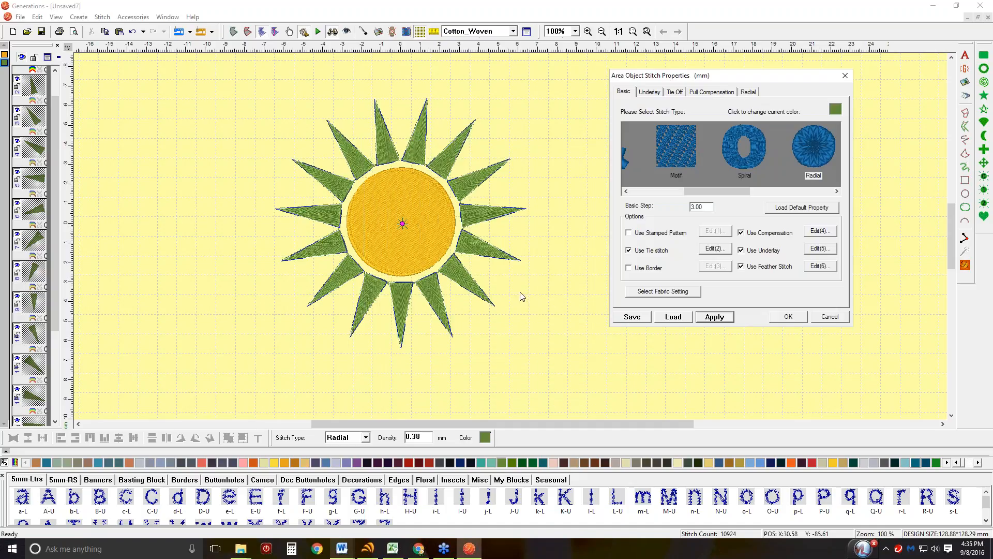
Step: Enable feathering on Side A of the green rays and apply it to their stitches
left_click(820, 266)
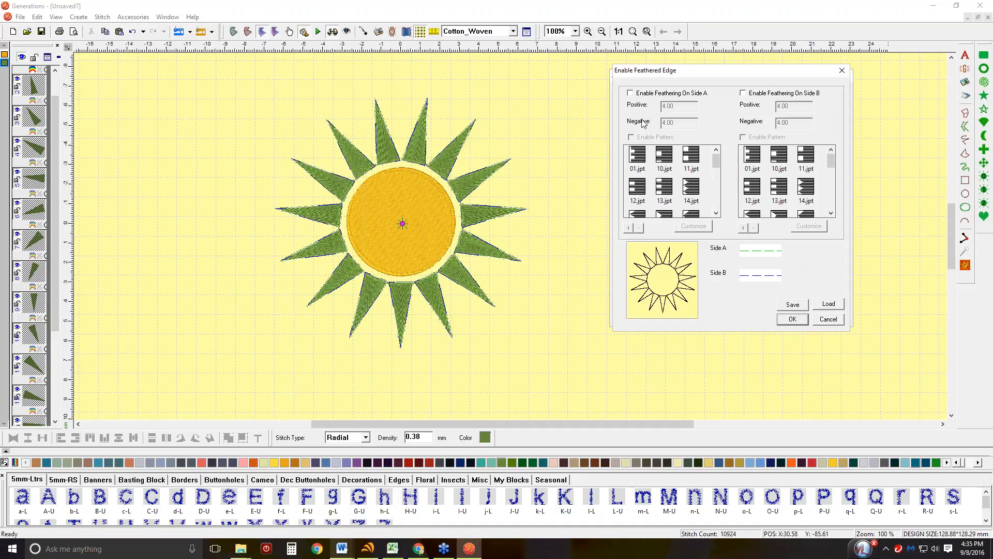
left_click(631, 93)
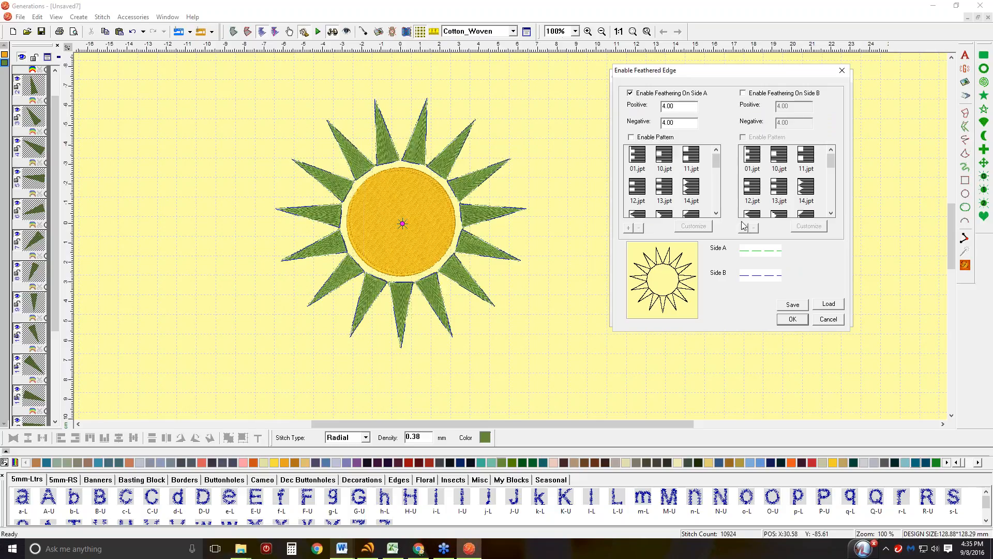
left_click(791, 319)
left_click(710, 319)
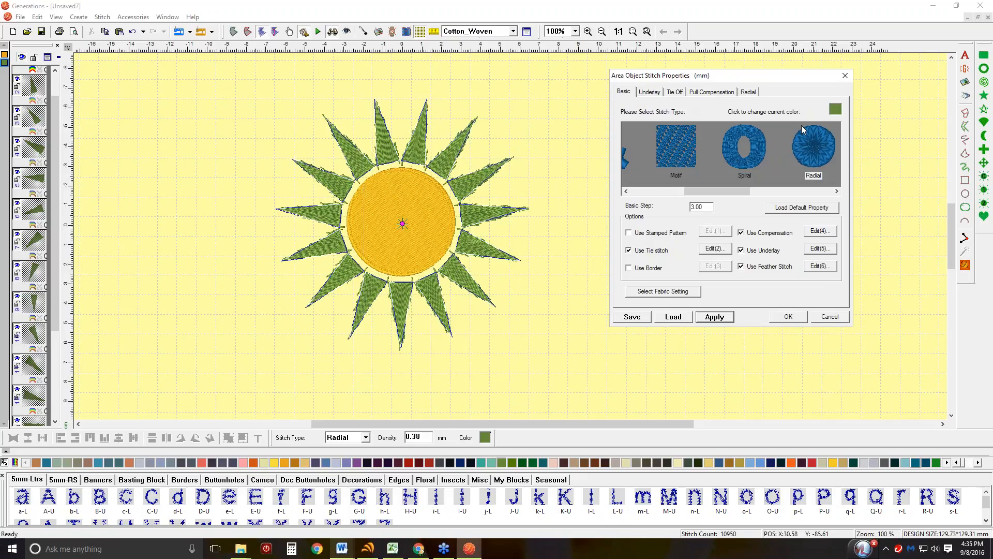
Step: Enable feathering pattern 16.jpt on Side A of the green rays with a positive value of 7, and apply it
left_click(818, 266)
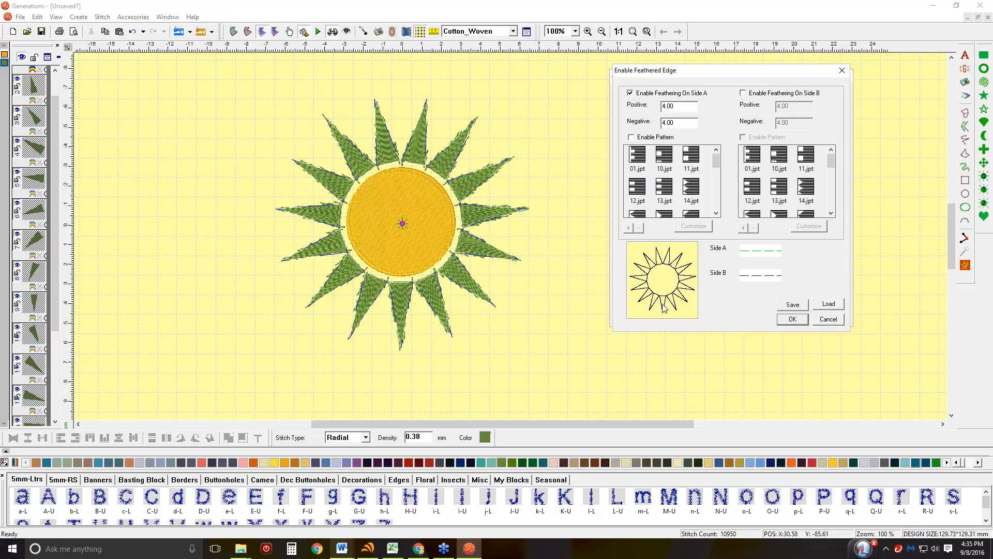
left_click(636, 137)
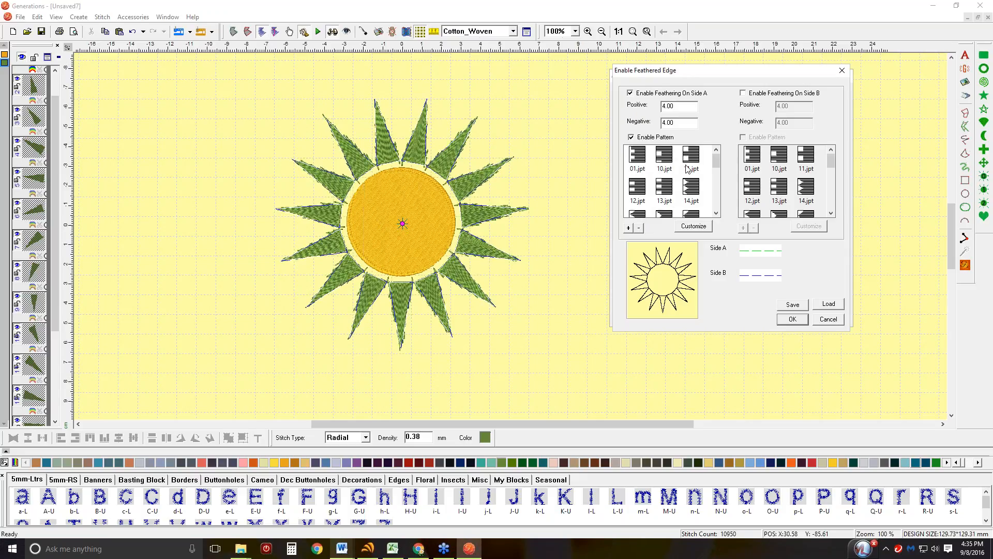
scroll(716, 163, "down", 2)
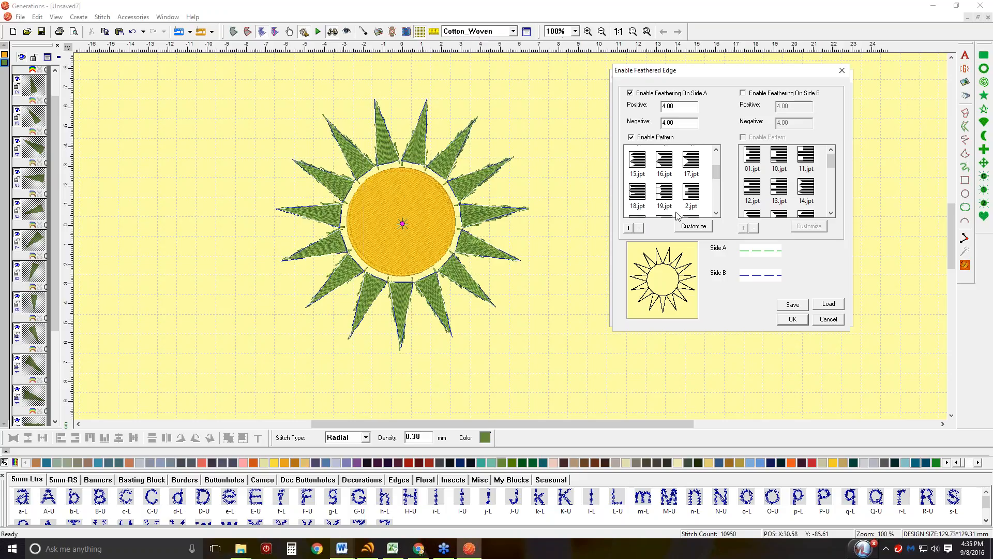
left_click(664, 160)
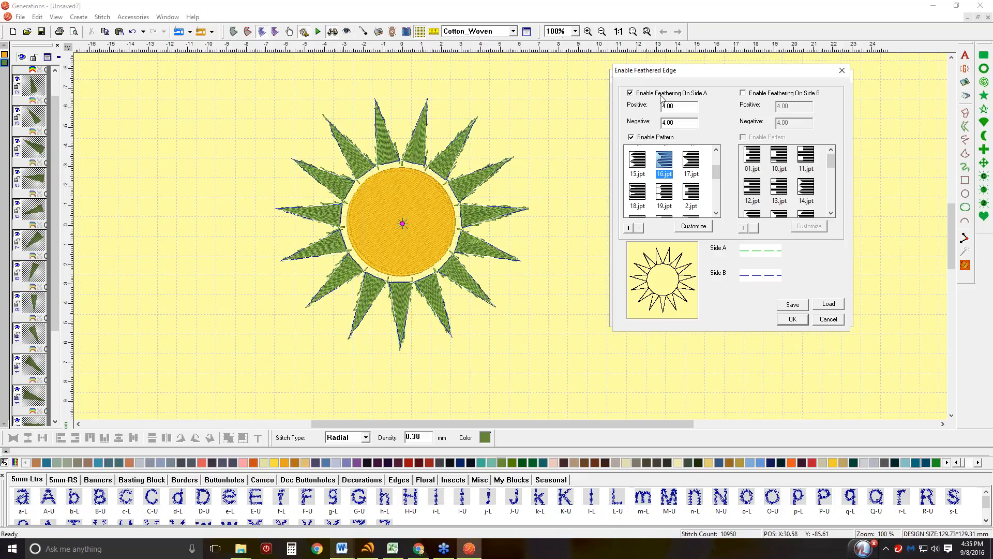
left_click_drag(678, 107, 608, 99)
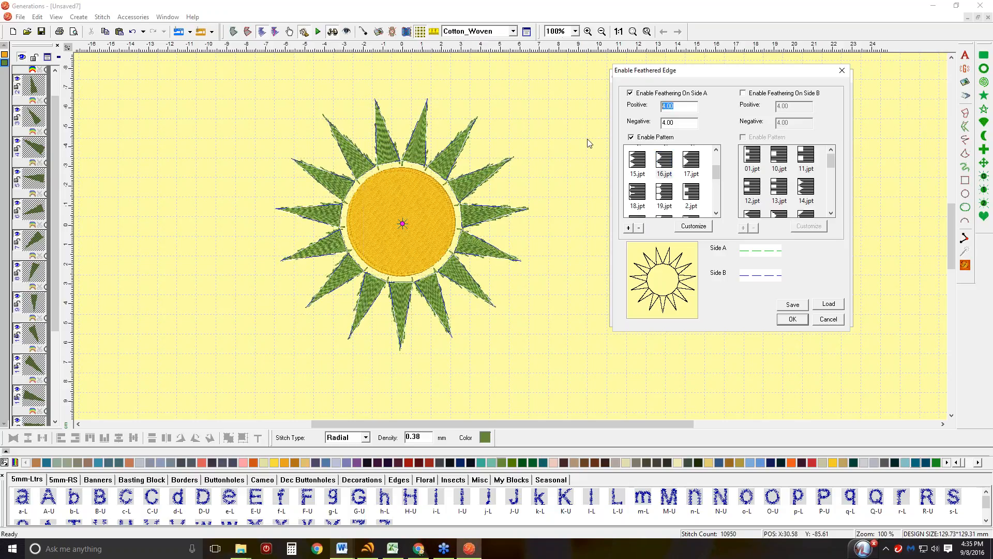
type("7")
left_click(792, 320)
left_click(714, 317)
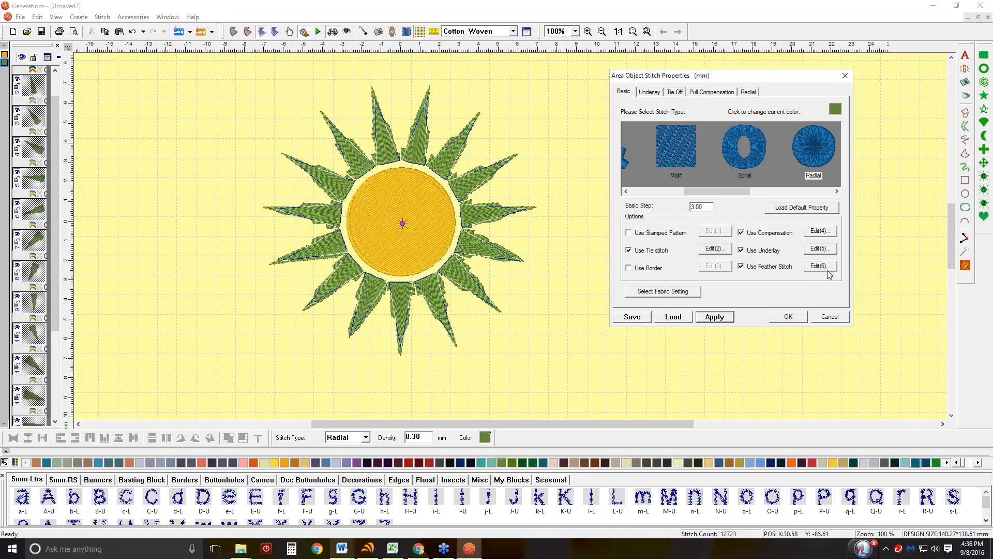
Step: Switch the rays' Side A feathering to pattern 6.jpt with a positive value of 15, apply it and close the stitch properties
left_click(821, 266)
left_click_drag(717, 157, 720, 210)
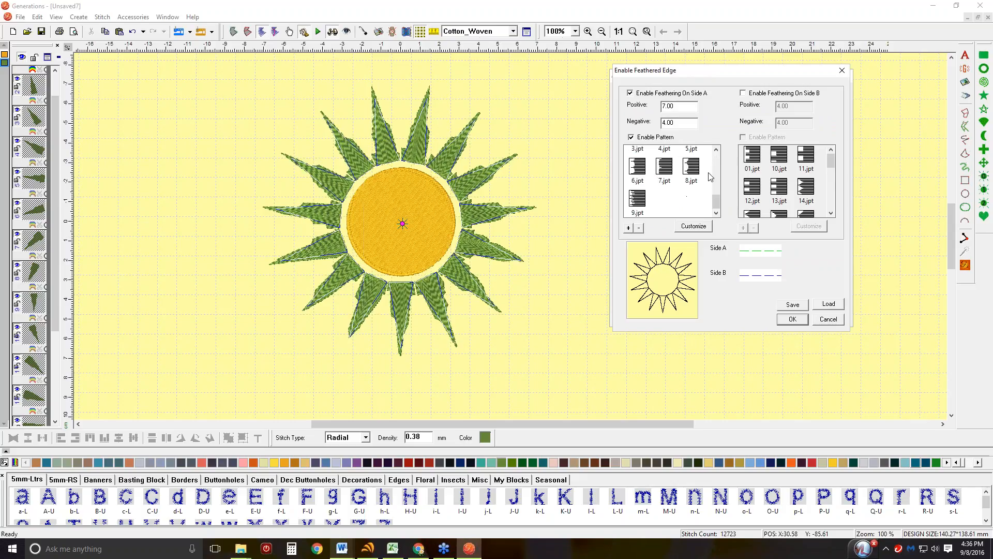
left_click(637, 166)
left_click_drag(677, 107, 613, 100)
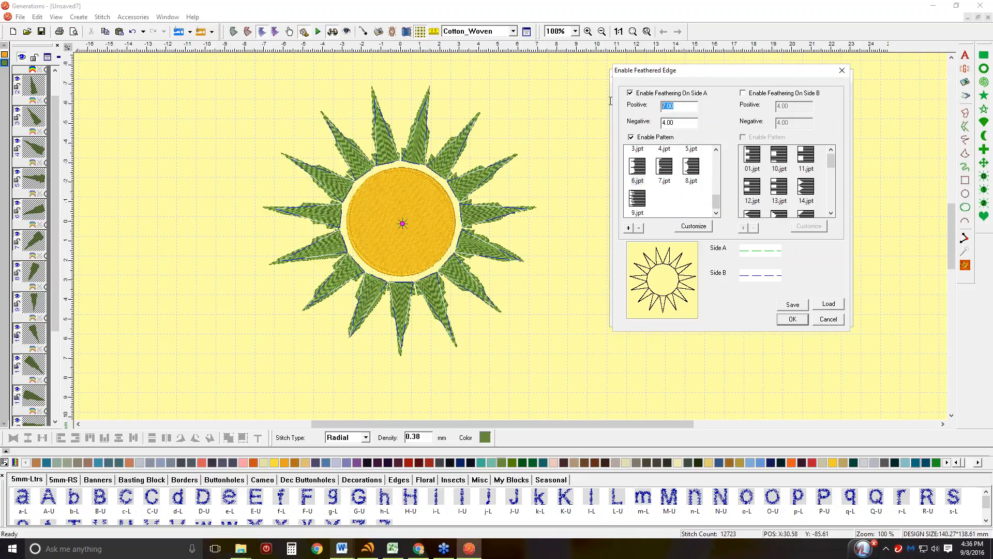
type("15")
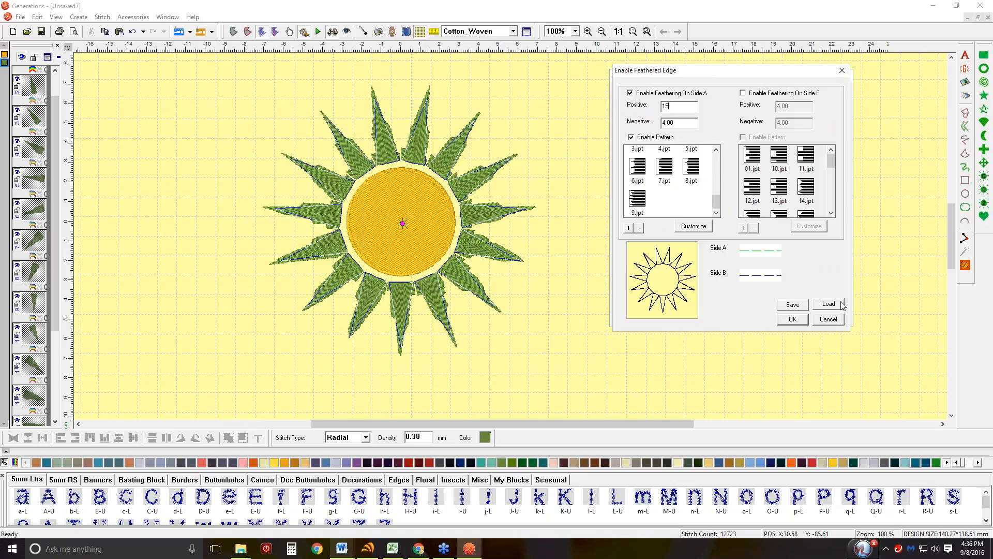
left_click(793, 320)
left_click(714, 317)
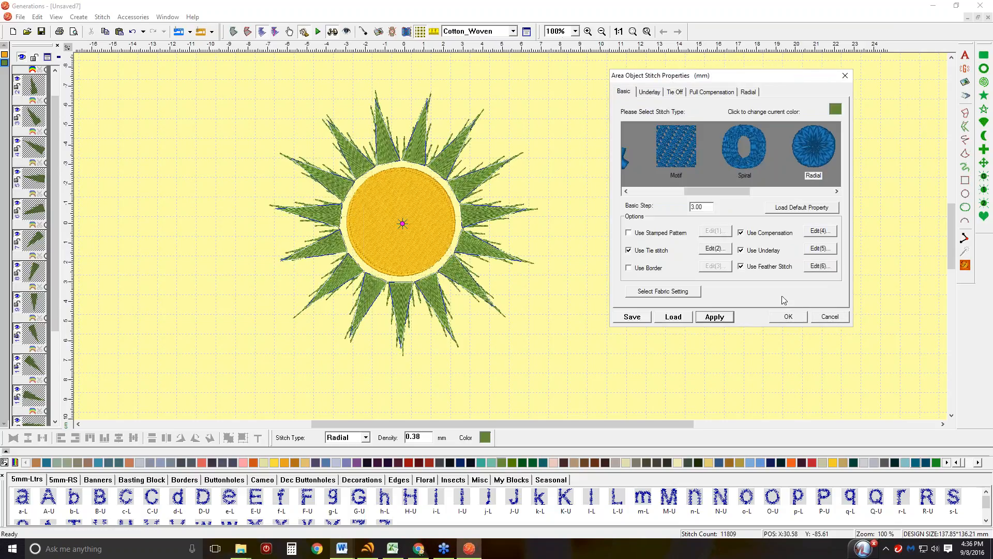
left_click(829, 317)
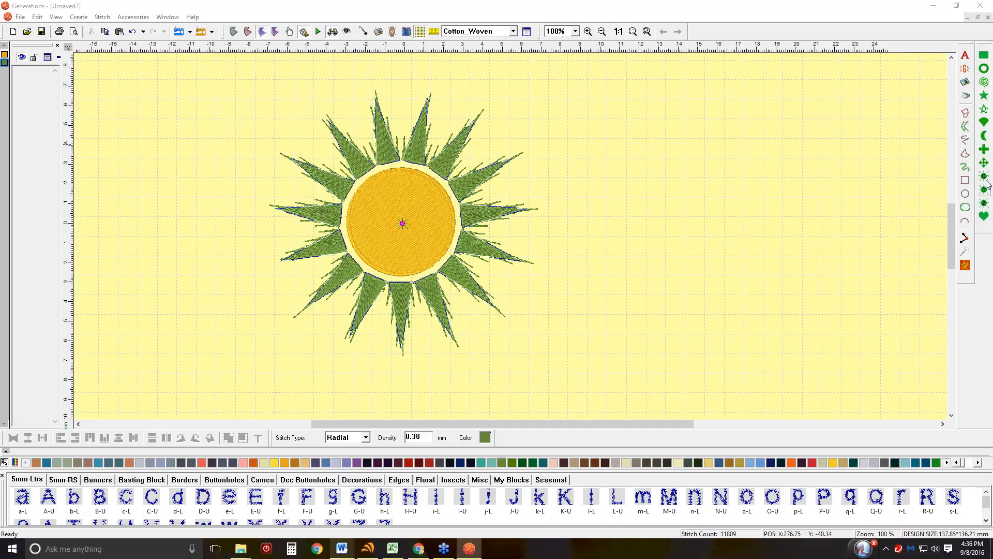
Step: Draw a Sun Style 2 shape with a Power of Sun of 16, about 144 mm wide, beside the green-rayed sun
left_click(984, 202)
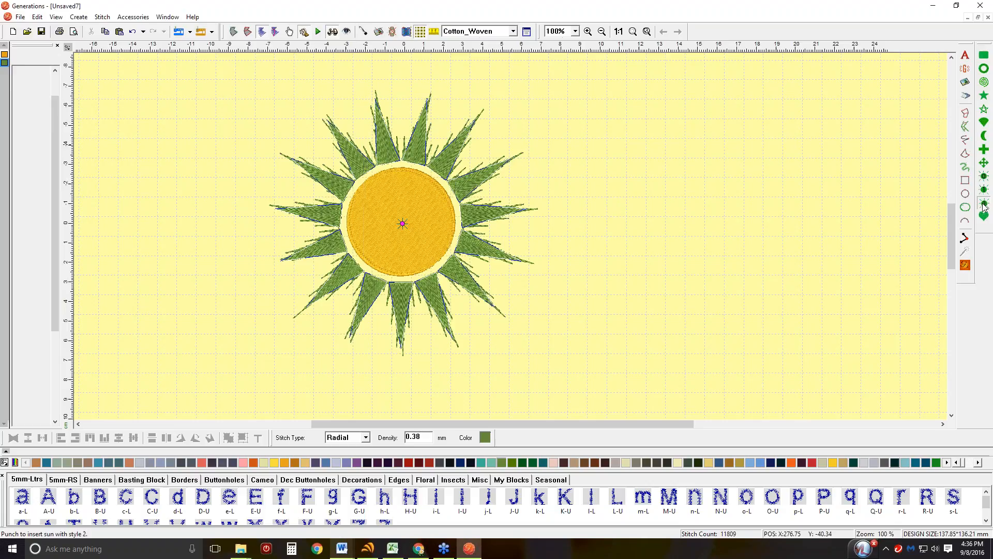
left_click_drag(89, 114, 214, 73)
left_click(208, 132)
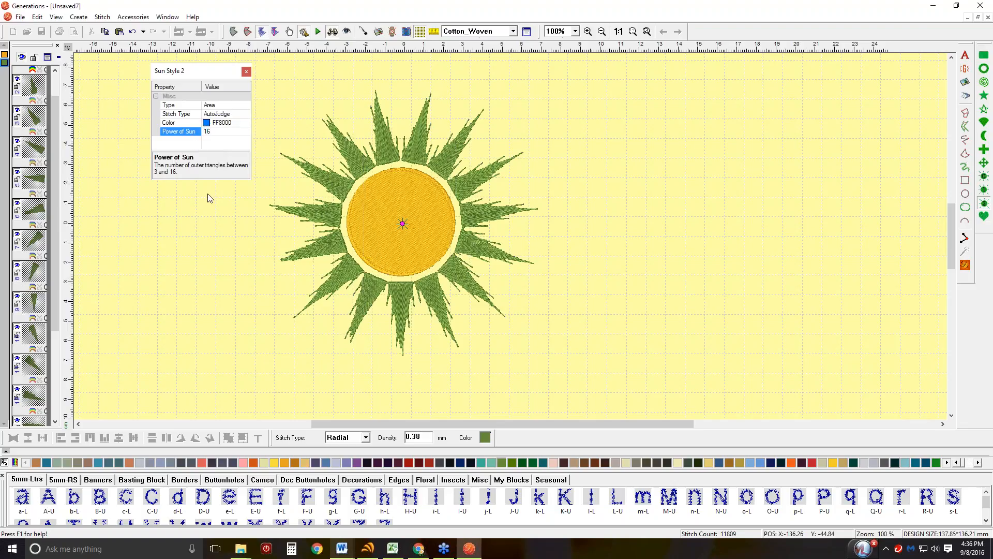
left_click_drag(618, 100, 906, 384)
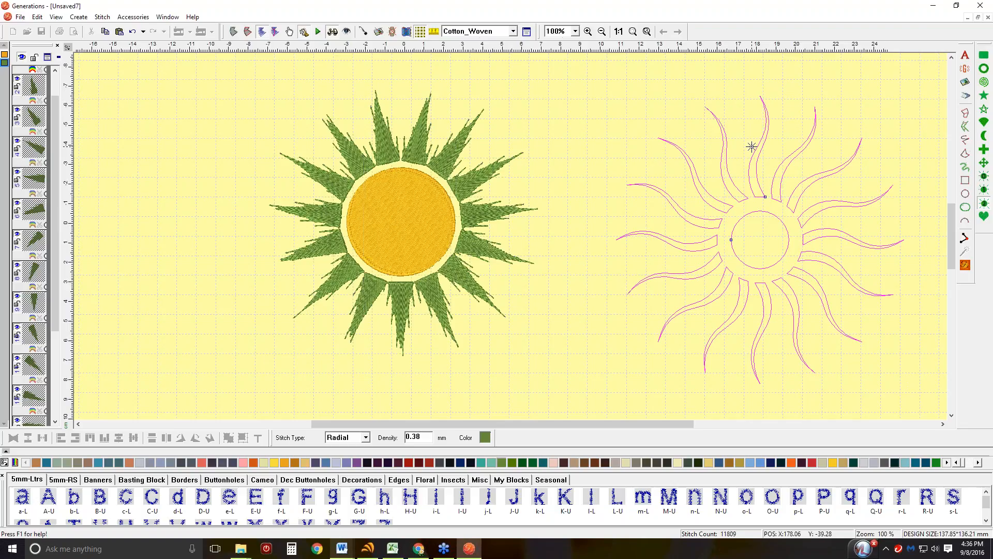
Step: Bend the new sun's rays into stronger curves, extend their bases inward, shrink the centre circle and generate the stitches
mouse_move(751, 146)
left_mouse_down()
mouse_move(720, 154)
mouse_move(779, 149)
mouse_move(739, 151)
left_mouse_up()
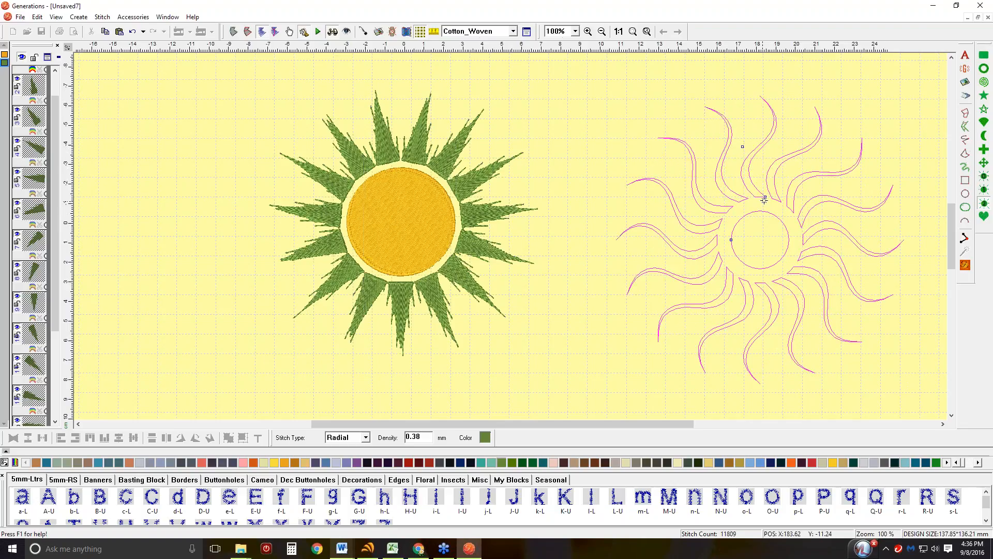
left_click_drag(765, 197, 771, 198)
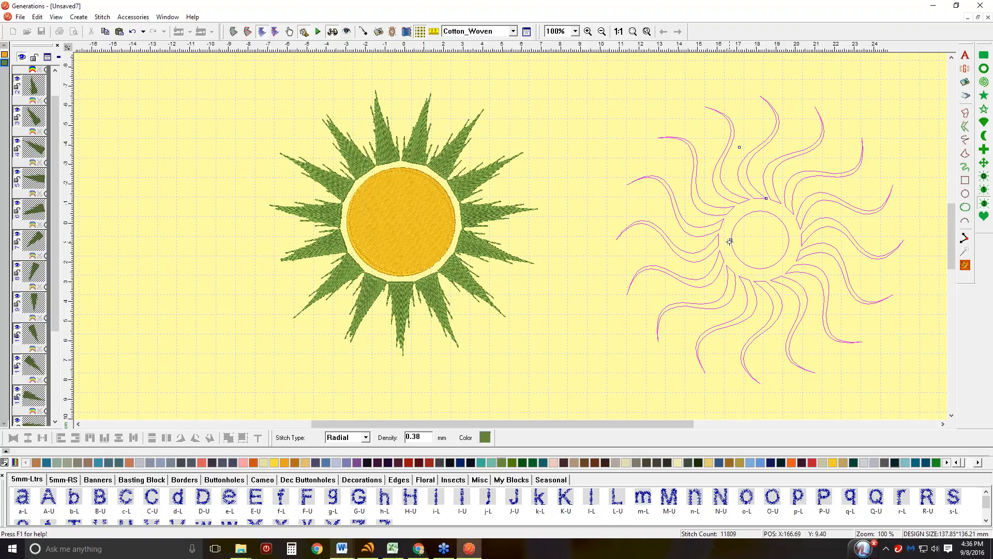
left_click_drag(731, 240, 744, 240)
left_click_drag(766, 199, 766, 211)
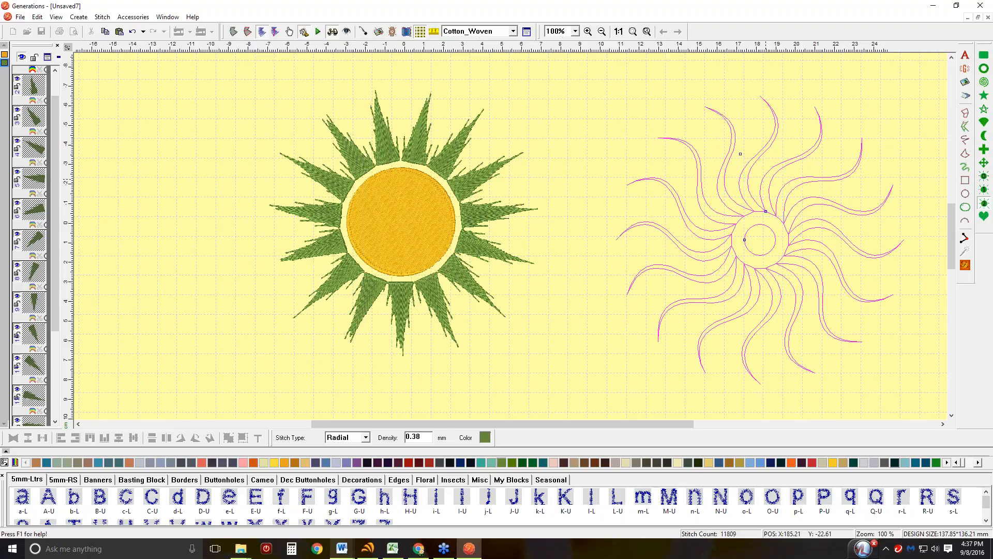
scroll(806, 263, "right", 2)
right_click(784, 237)
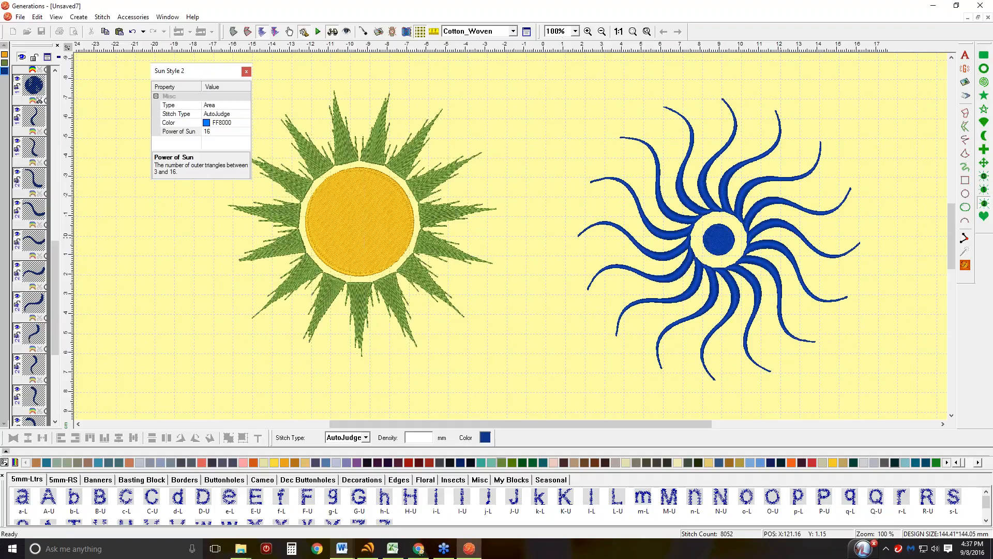
right_click(635, 269)
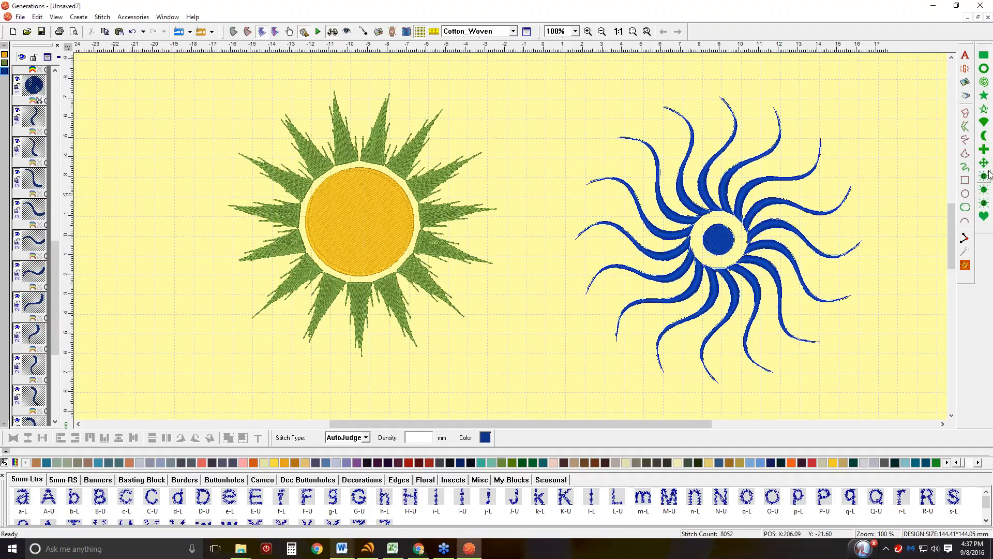
Step: Insert a 15-point star about 88 mm wide at the lower left of the green-rayed sun and generate its stitches
left_click(984, 95)
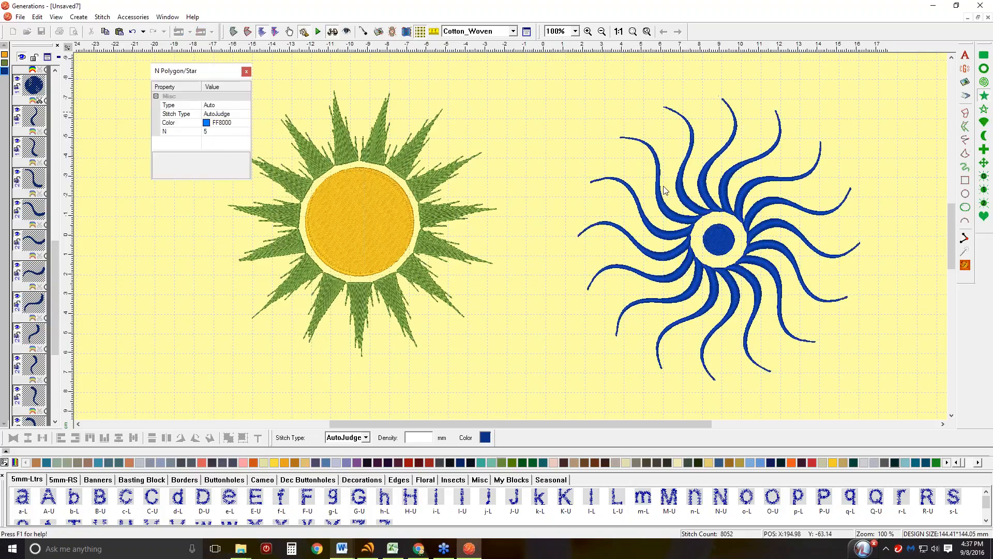
left_click(207, 132)
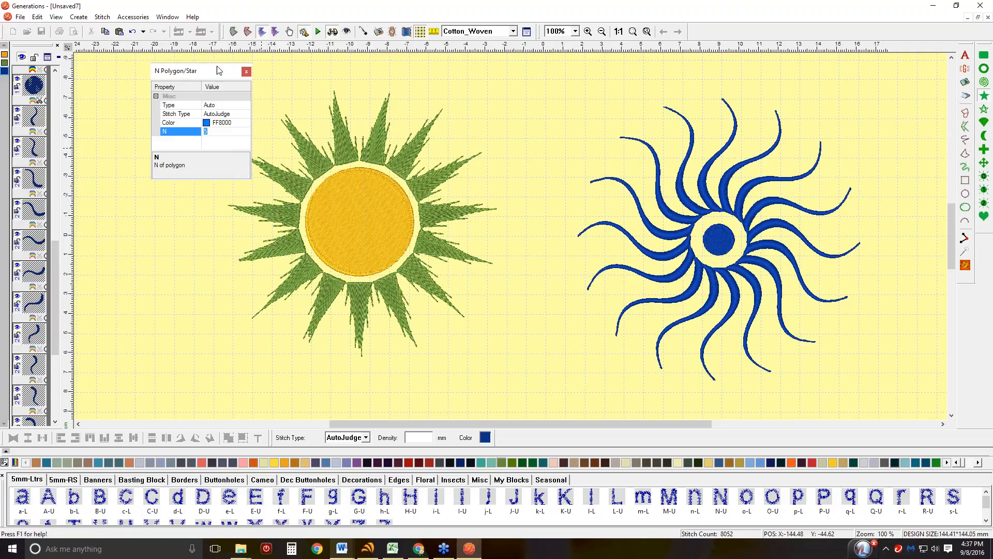
left_click_drag(226, 71, 164, 86)
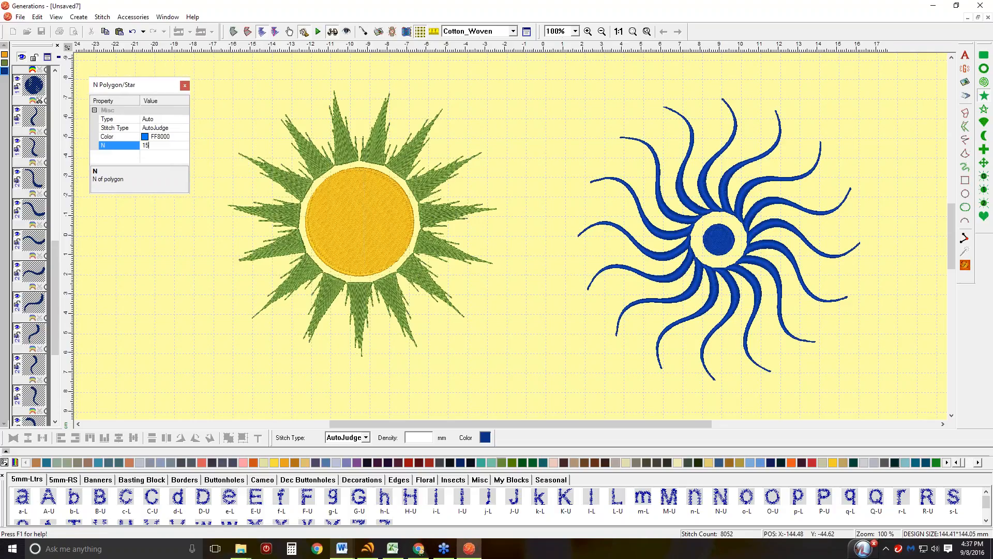
left_click_drag(129, 232, 327, 403)
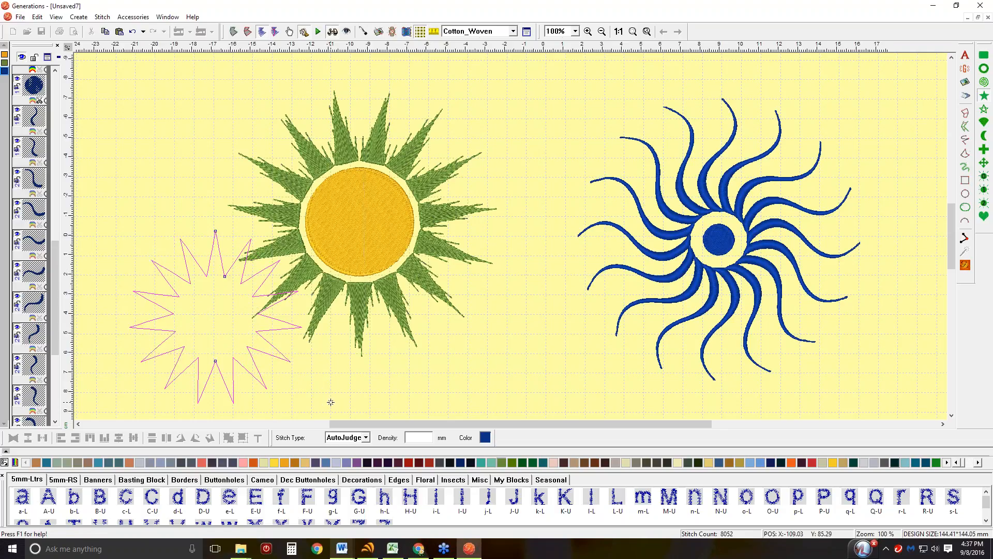
right_click(331, 403)
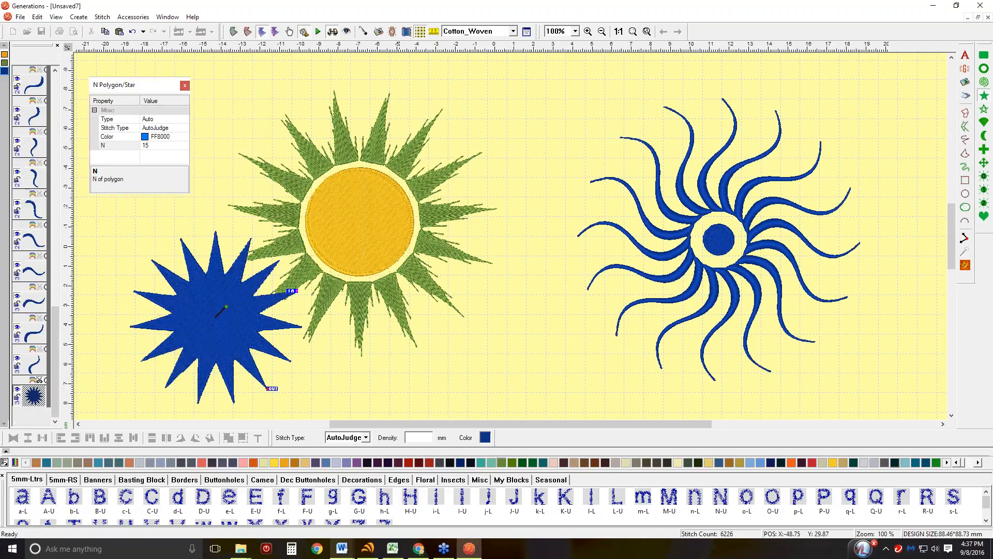
left_click(983, 189)
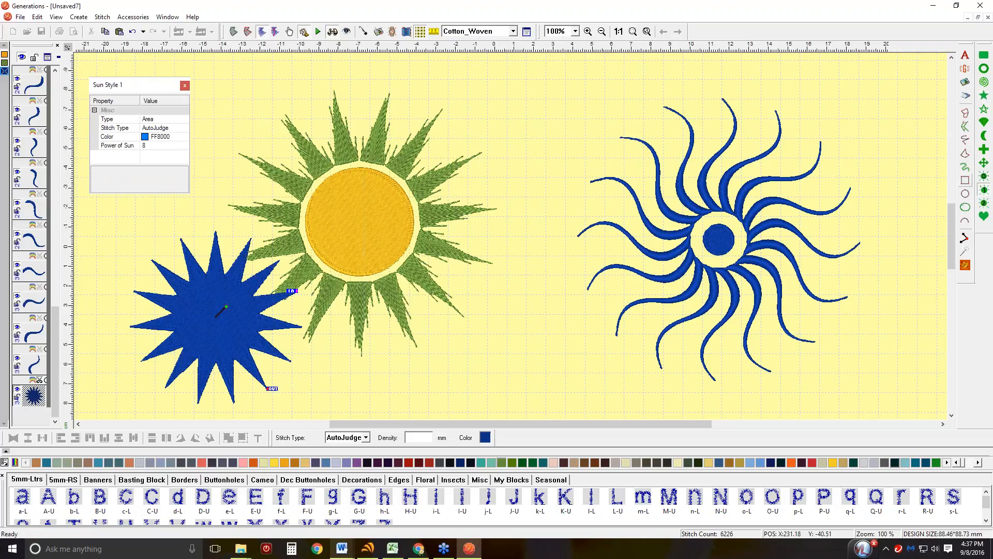
left_click(146, 147)
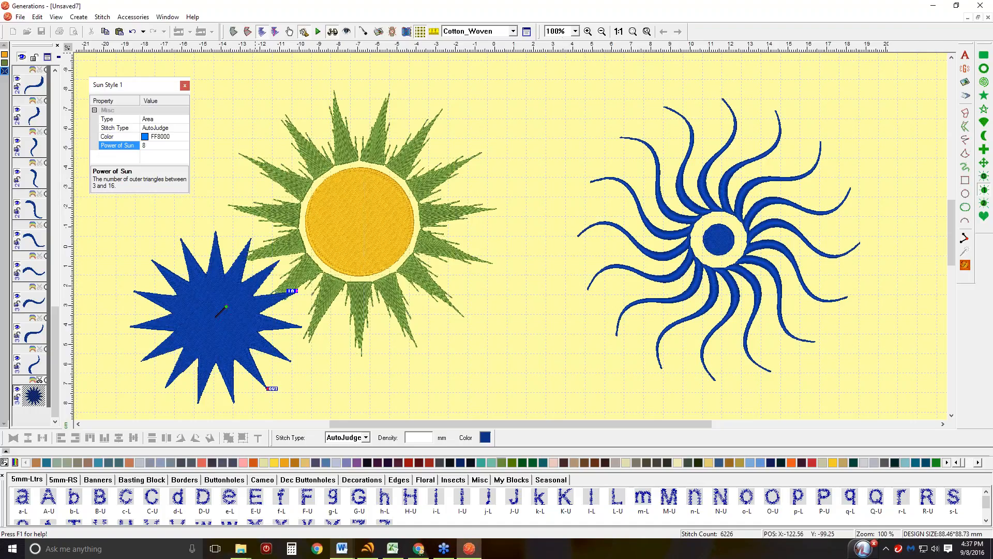
scroll(217, 87, "up", 1)
left_click(186, 87)
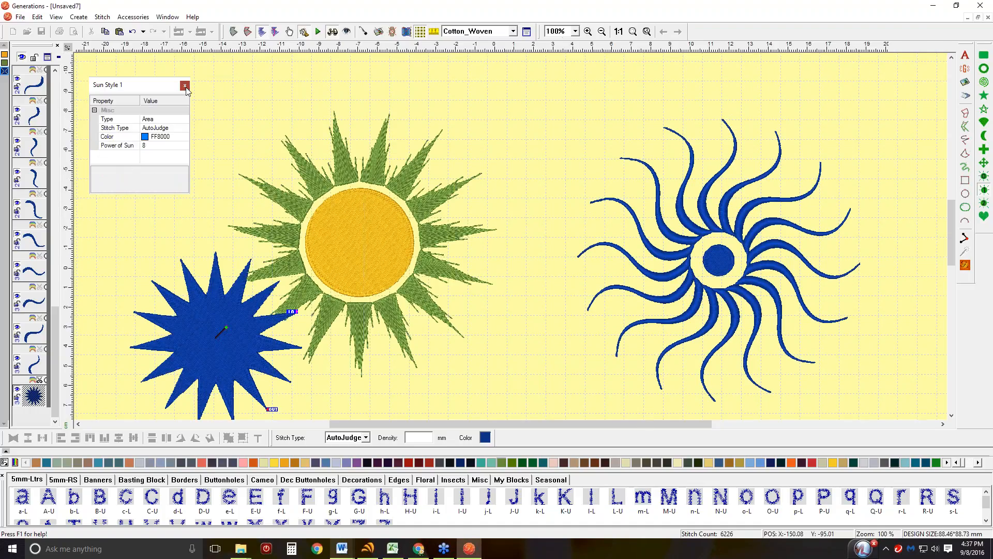
left_click(186, 86)
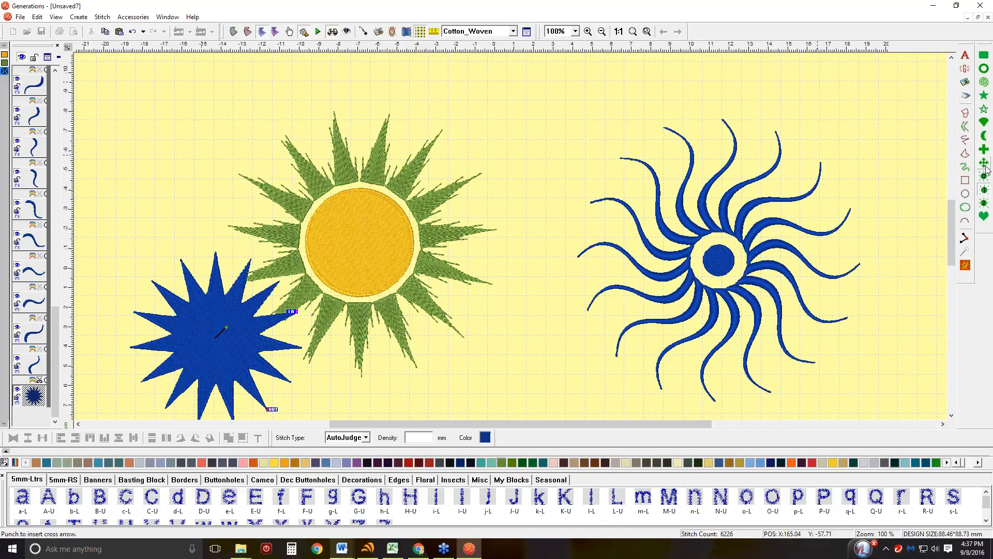
Step: Draw a 50-point Poly-Star Line with step 17 between the two suns and round its points into loops, about 116 mm across
left_click(984, 109)
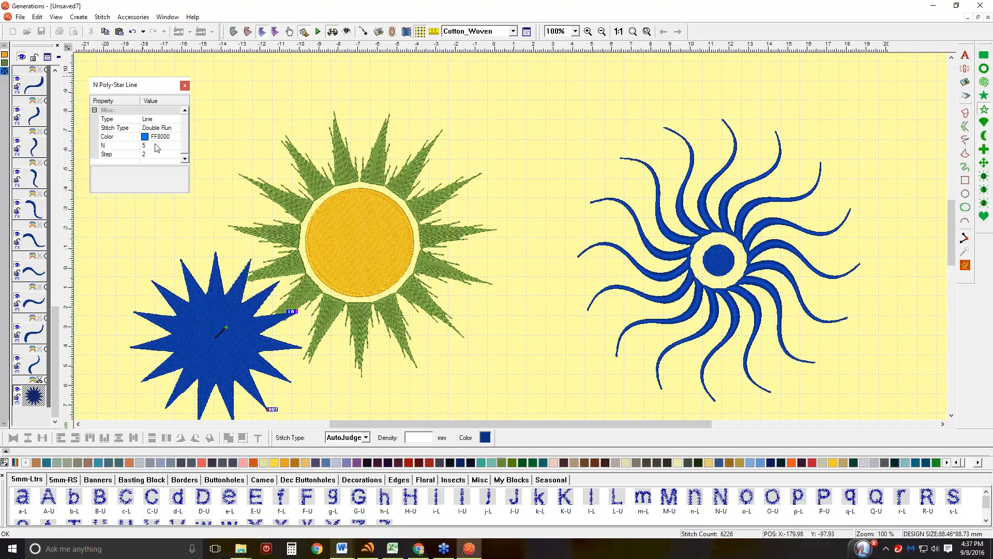
left_click(132, 148)
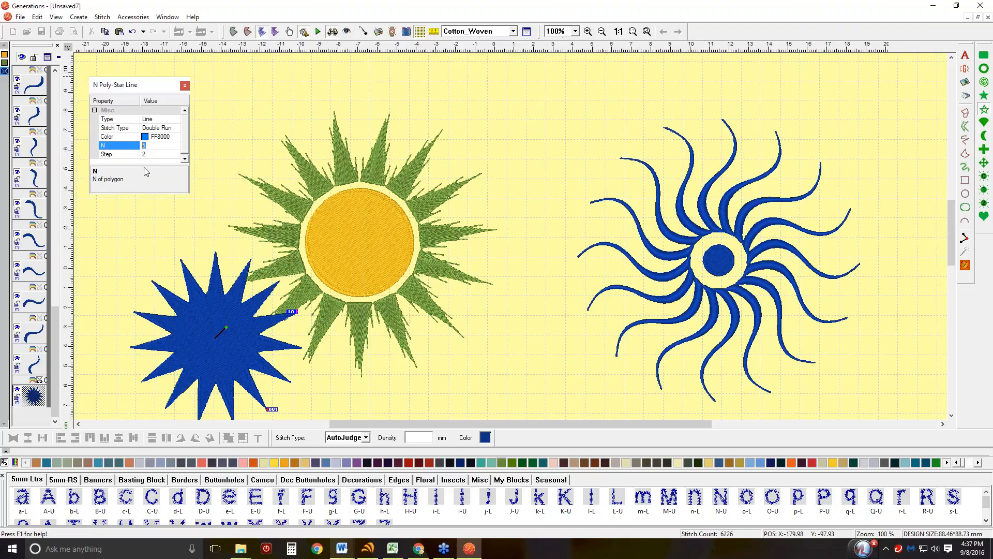
type("50")
left_click(155, 154)
left_click(177, 154)
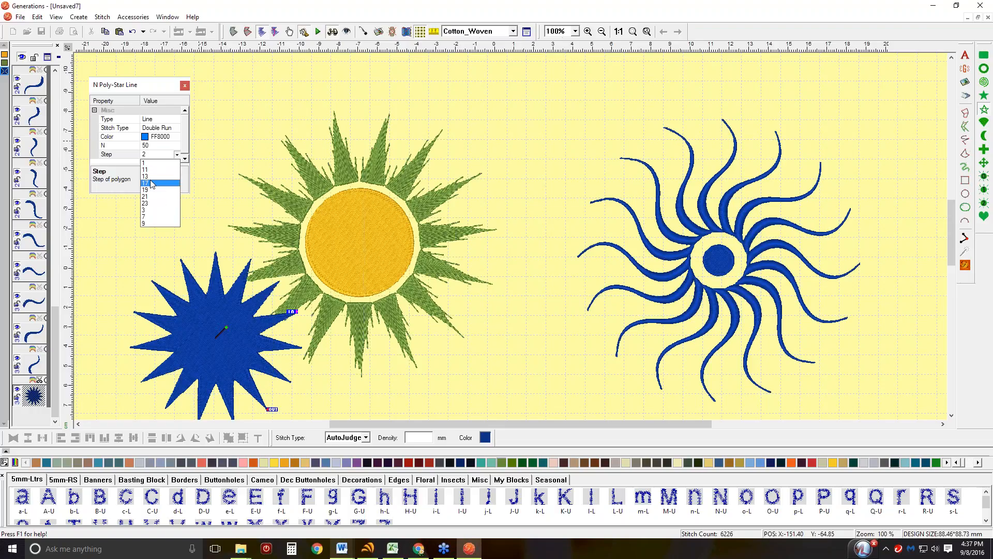
left_click(150, 183)
left_click_drag(455, 73, 720, 344)
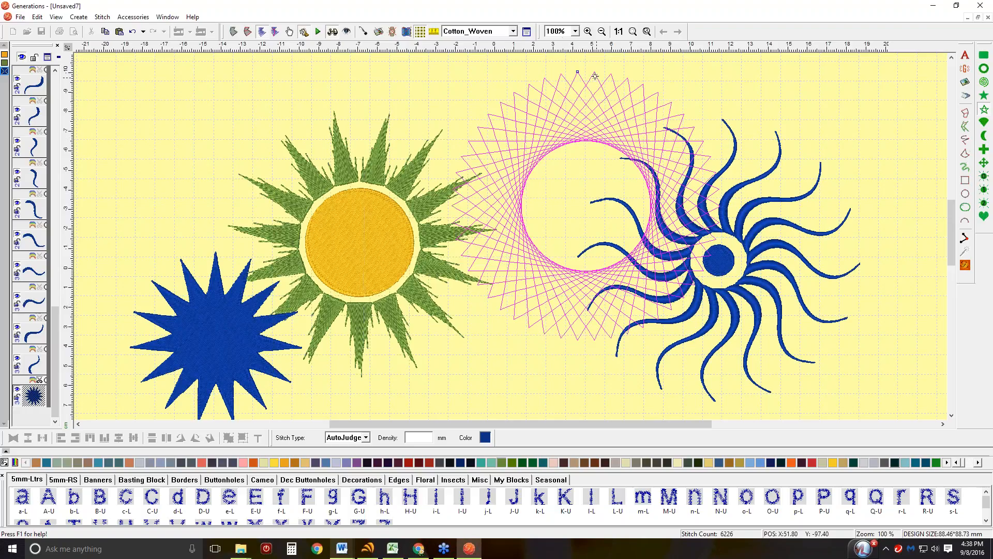
left_click_drag(577, 72, 576, 144)
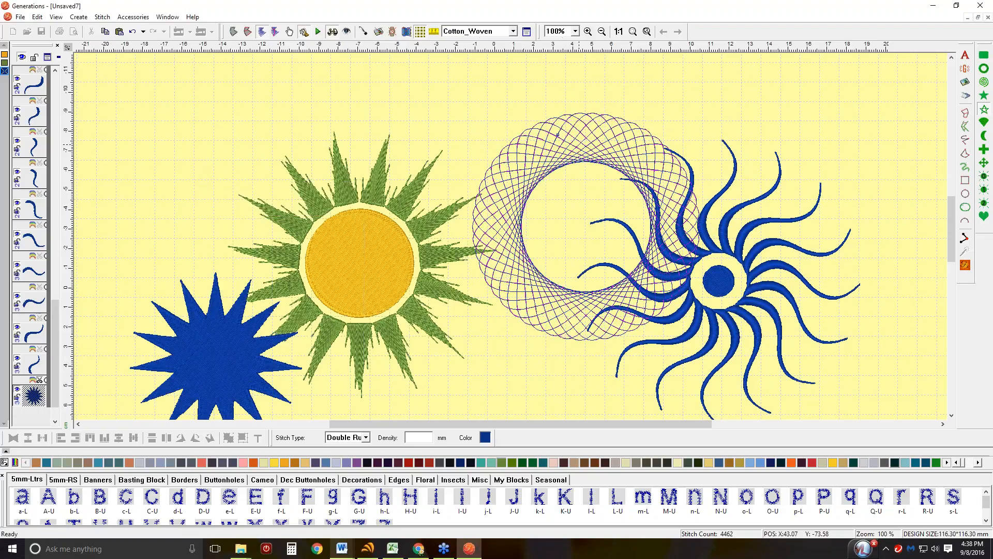
key("Escape")
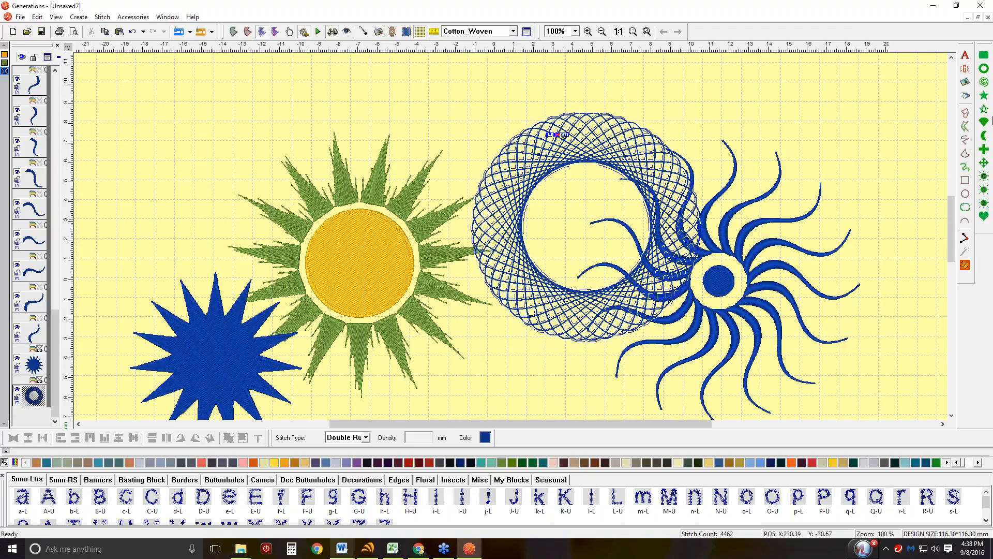
left_click(984, 111)
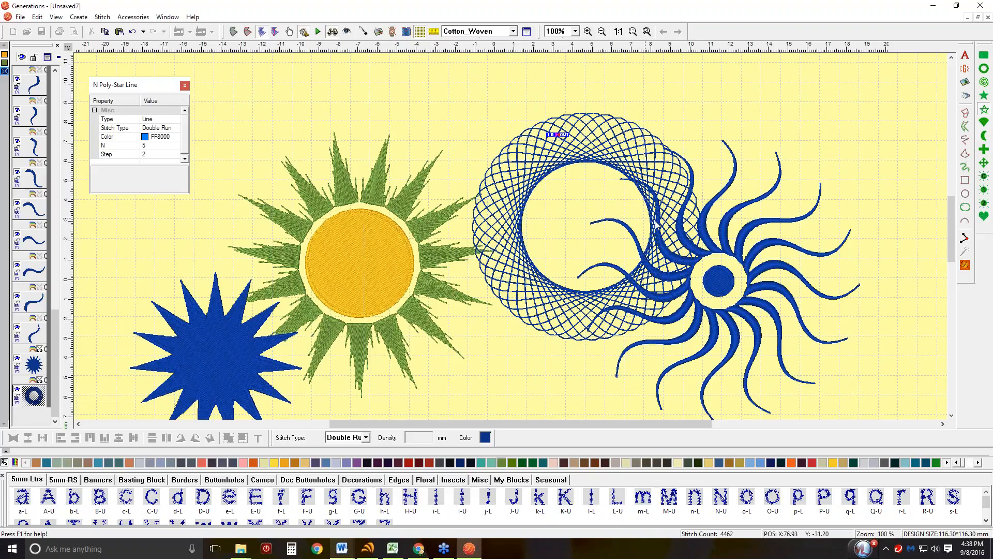
right_click(720, 283)
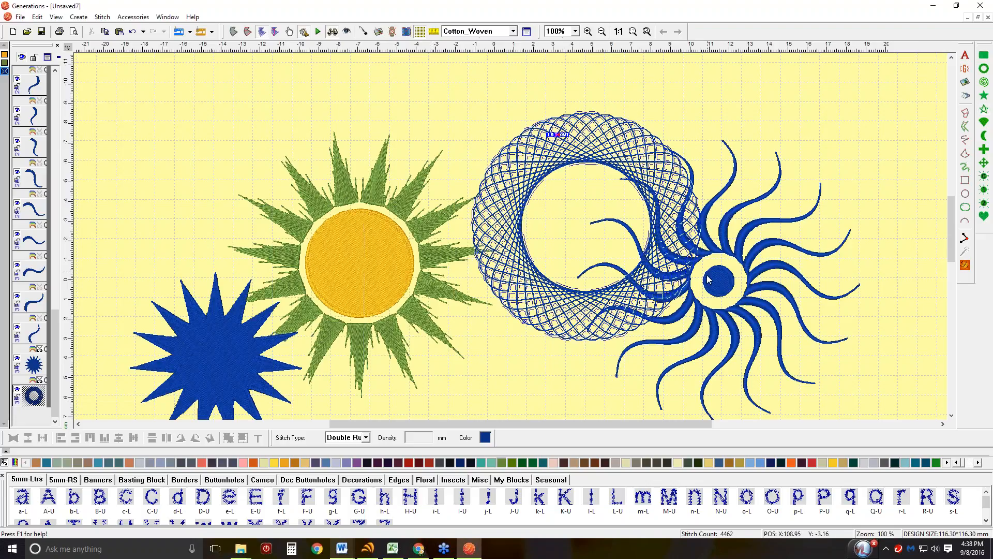
left_click(873, 170)
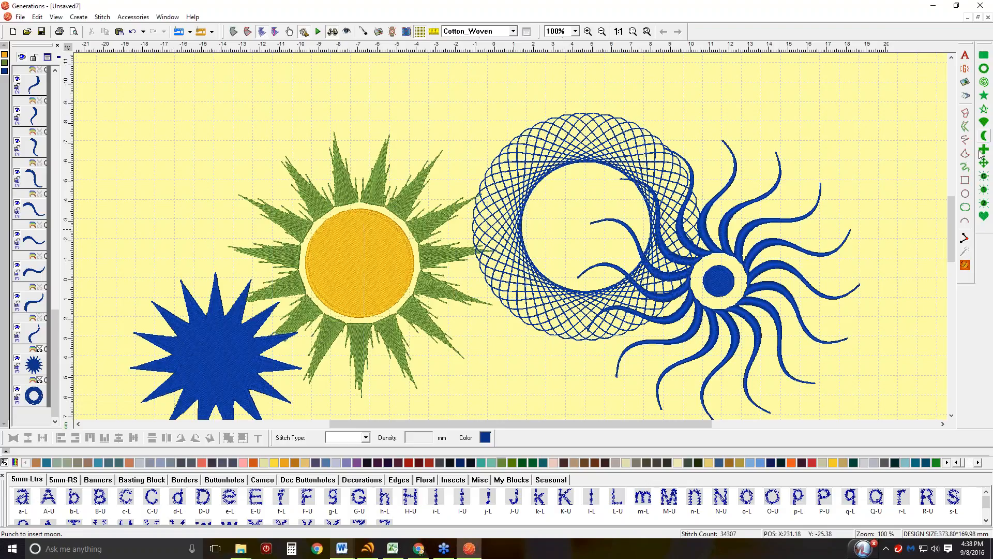
left_click(966, 194)
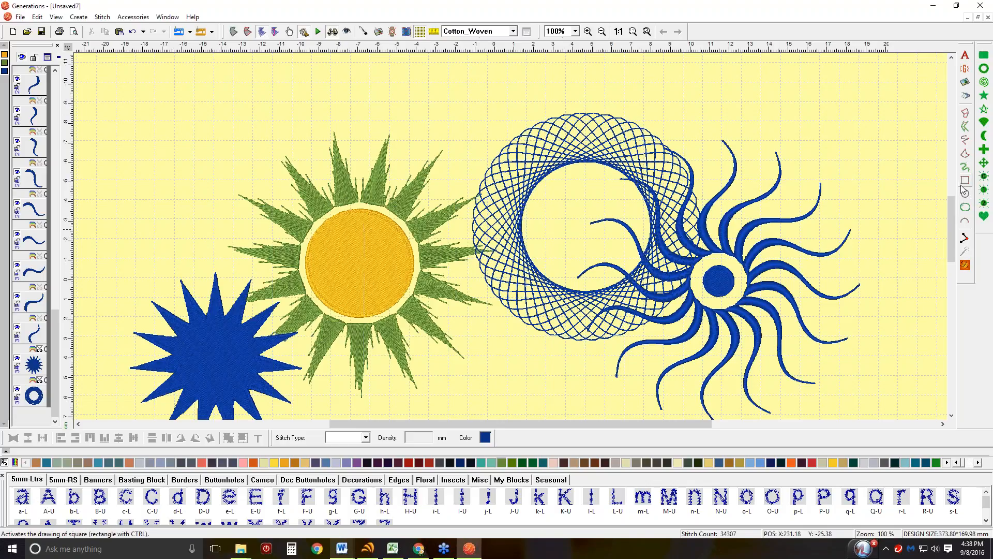
left_click(983, 516)
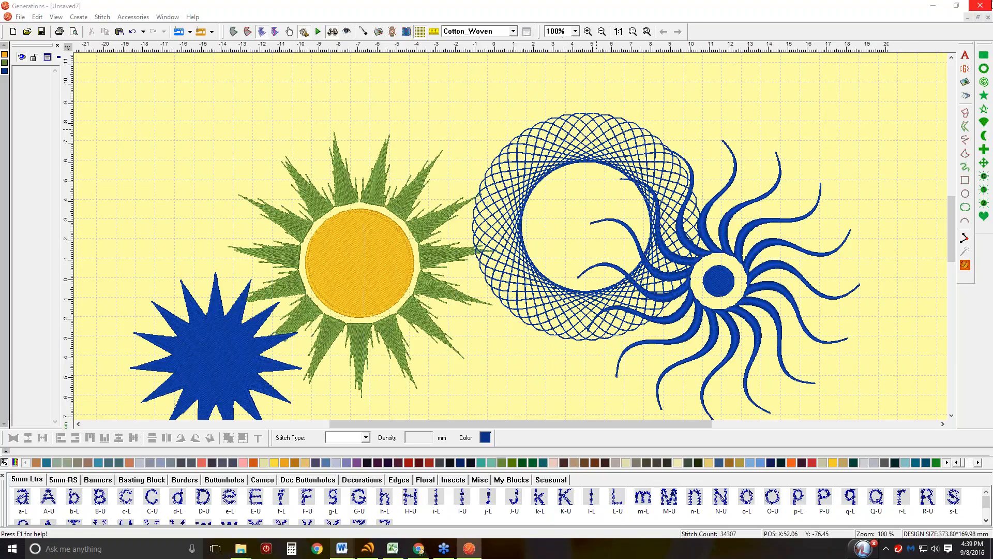
Step: Close the embroidery program
left_click(986, 5)
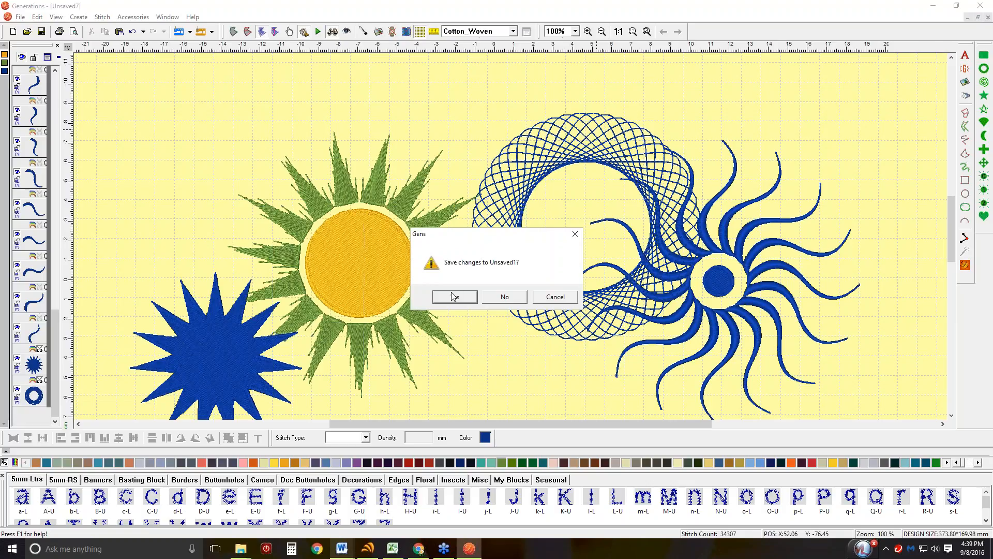